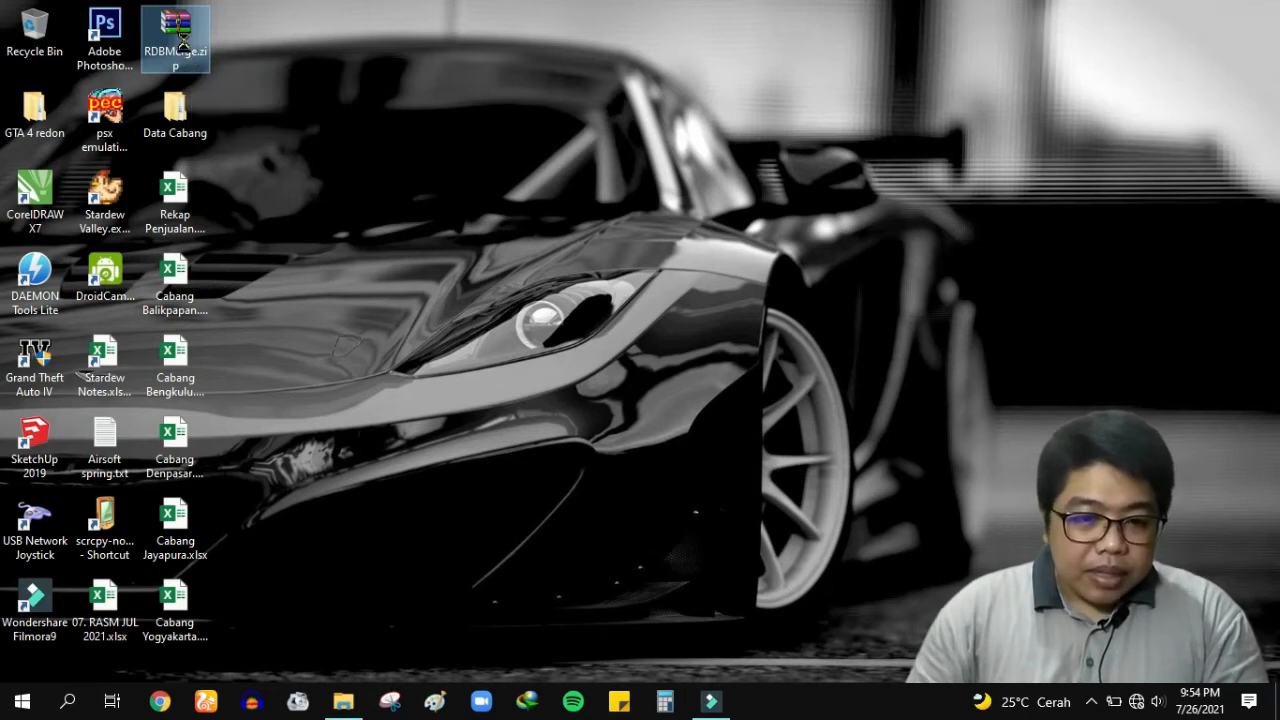
Step: Extract the RDBMerge.zip archive onto the desktop and open the extracted RDBMerge folder
right_click(181, 42)
left_click(292, 157)
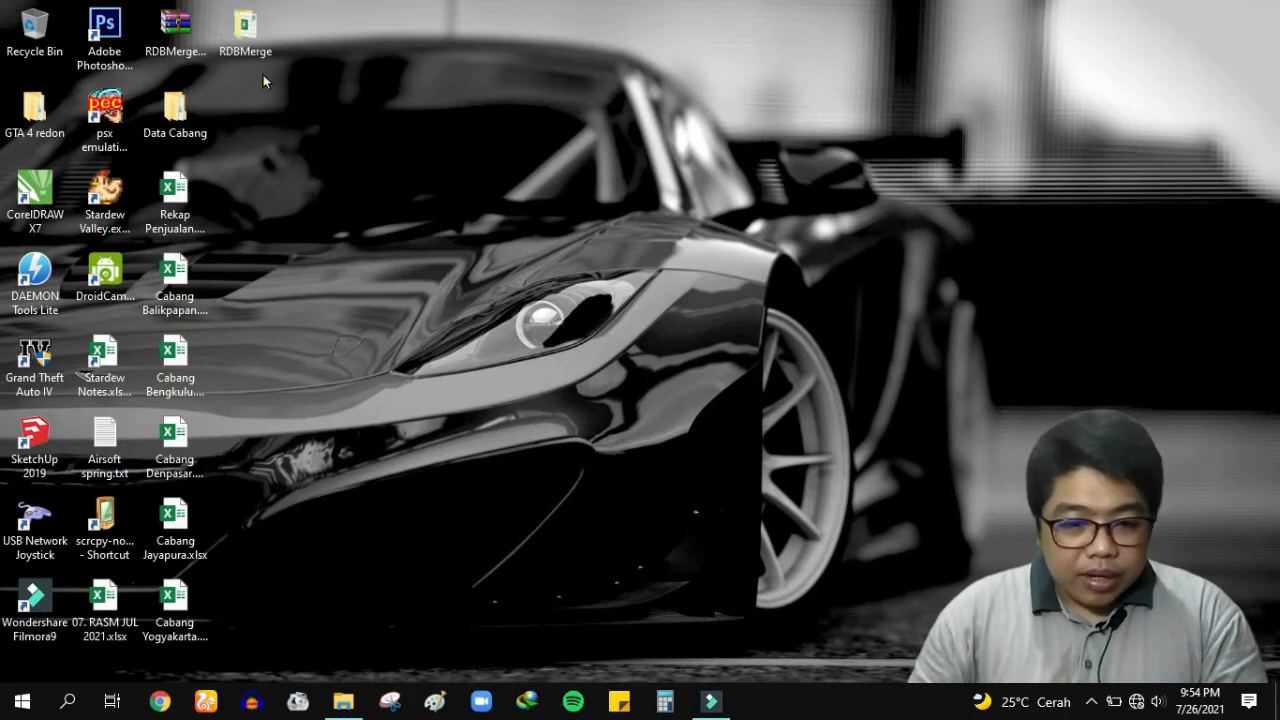
left_click(250, 50)
double_click(250, 50)
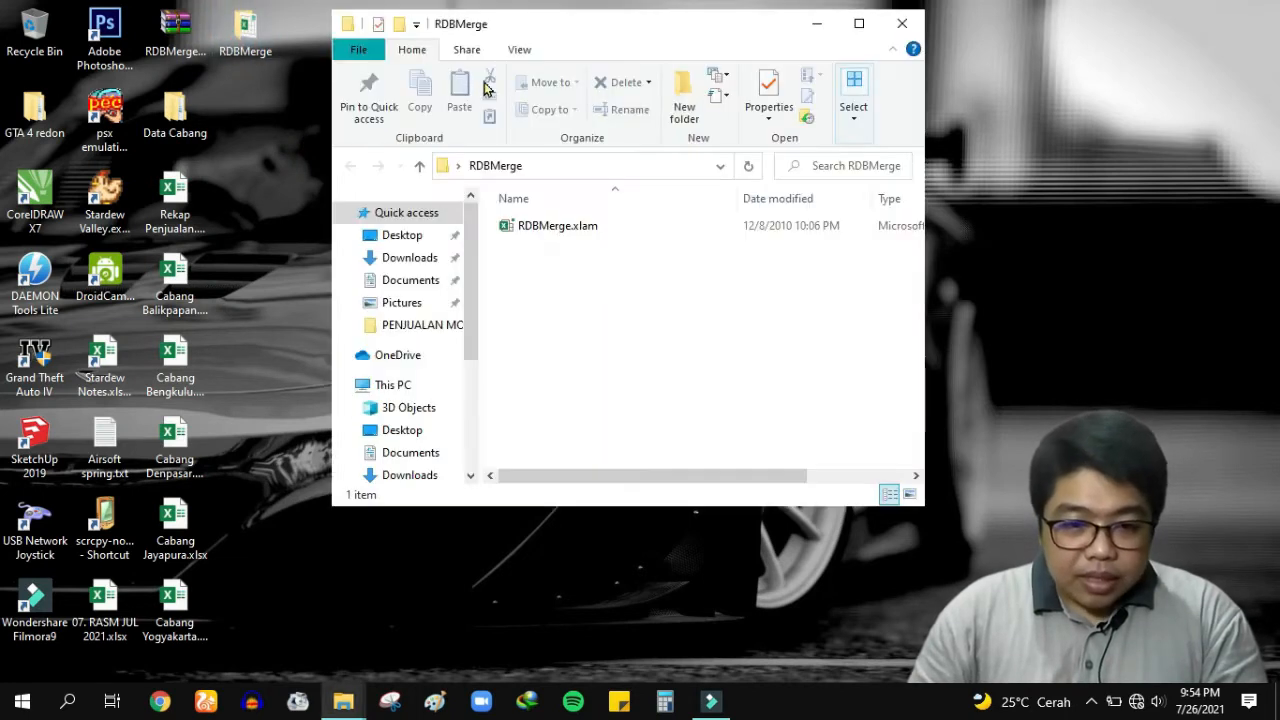
left_click_drag(514, 272, 612, 245)
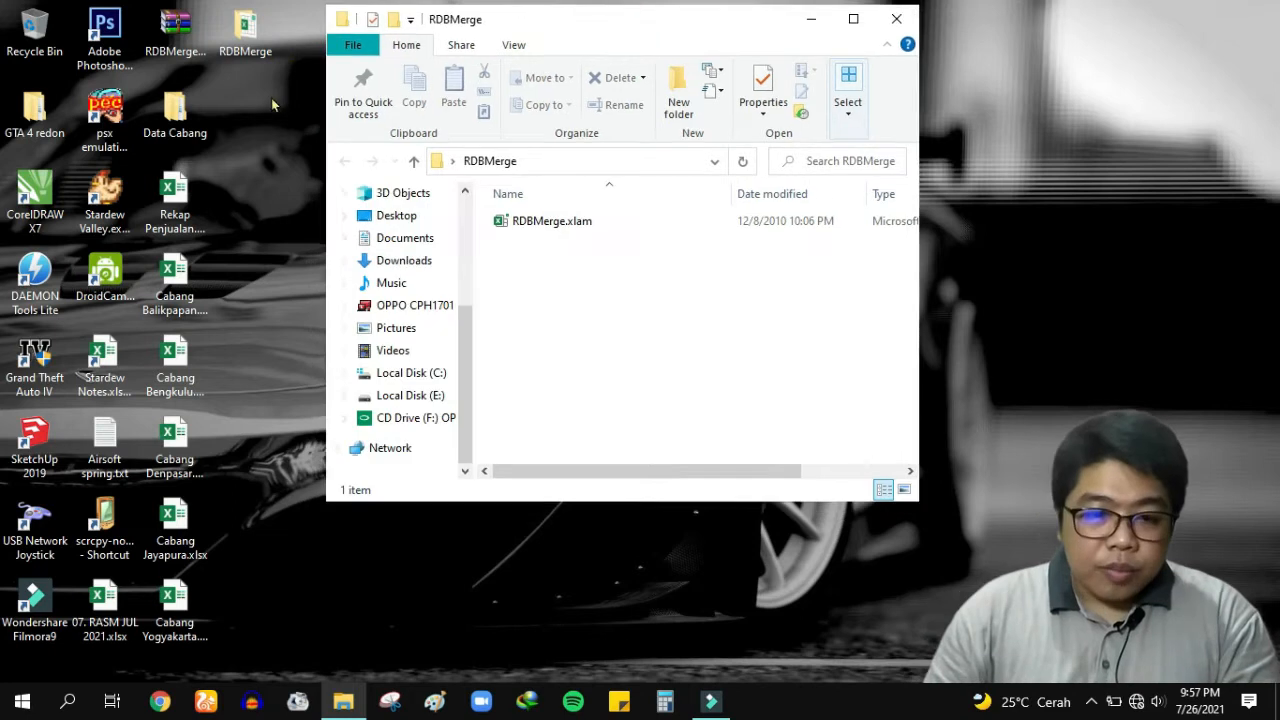
Step: Cut the RDBMerge folder from the desktop and go to Local Disk (C:)
left_click(271, 97)
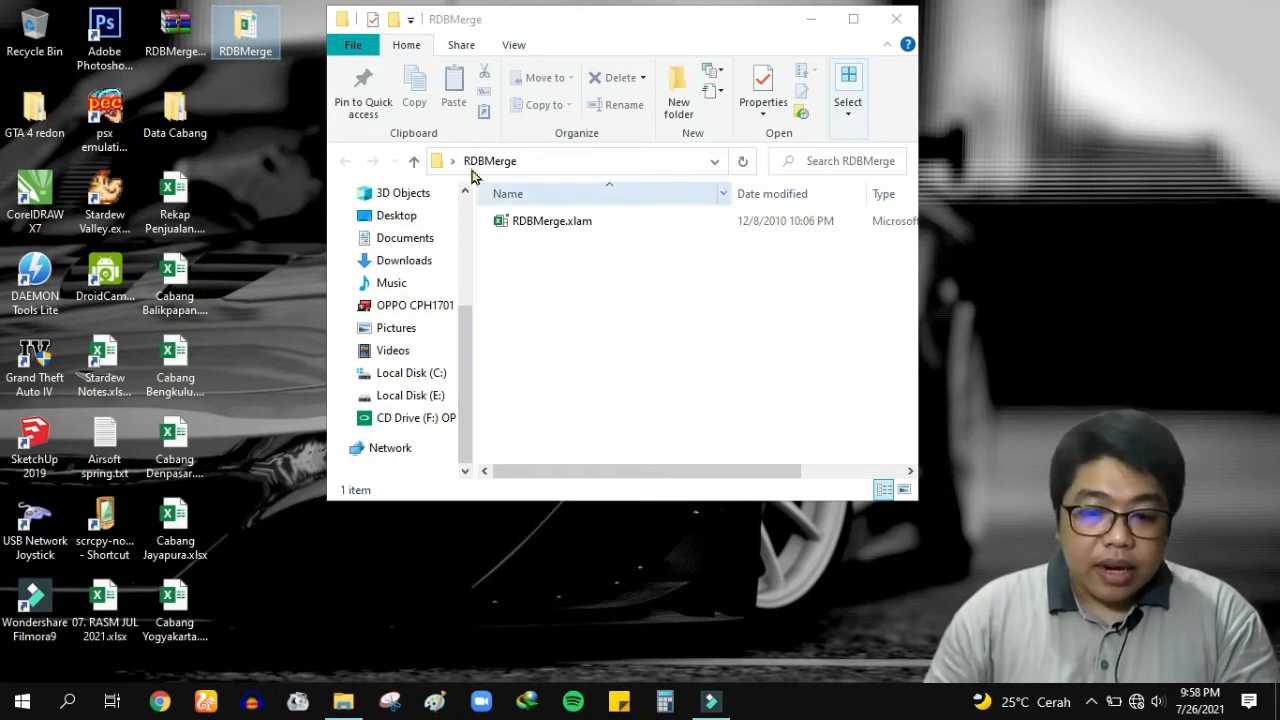
left_click(232, 40)
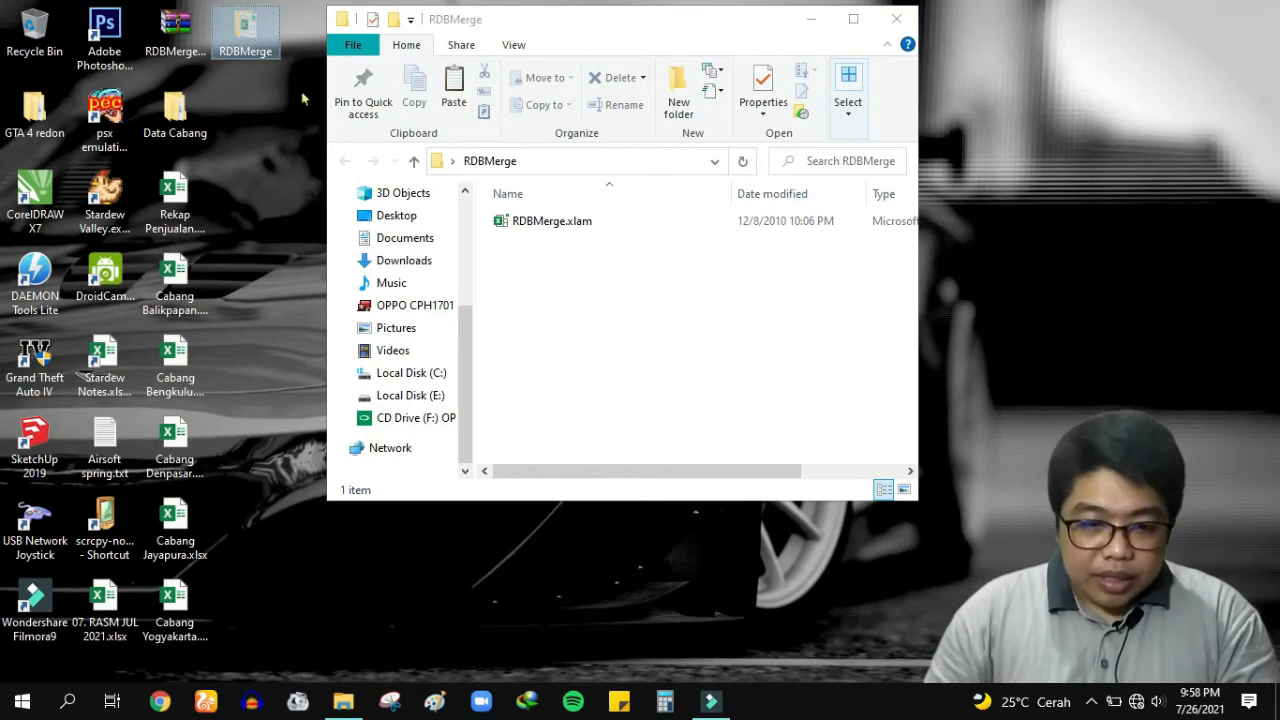
left_click(418, 374)
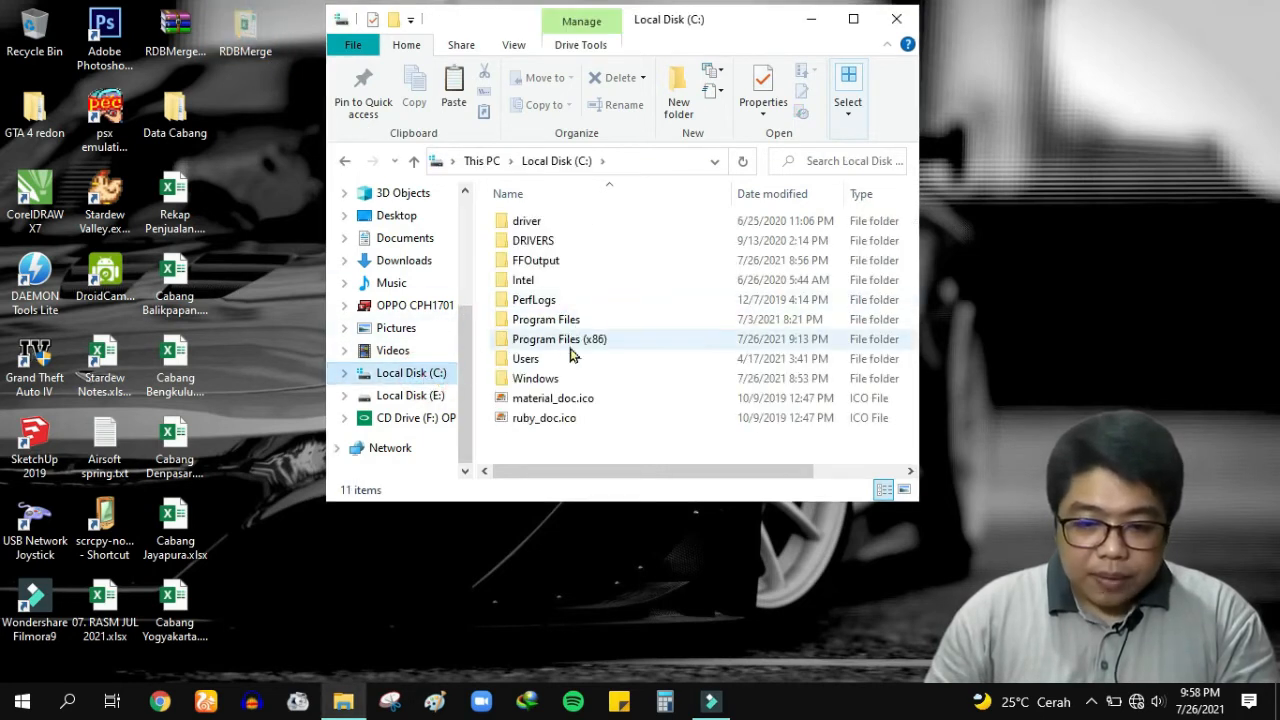
double_click(565, 340)
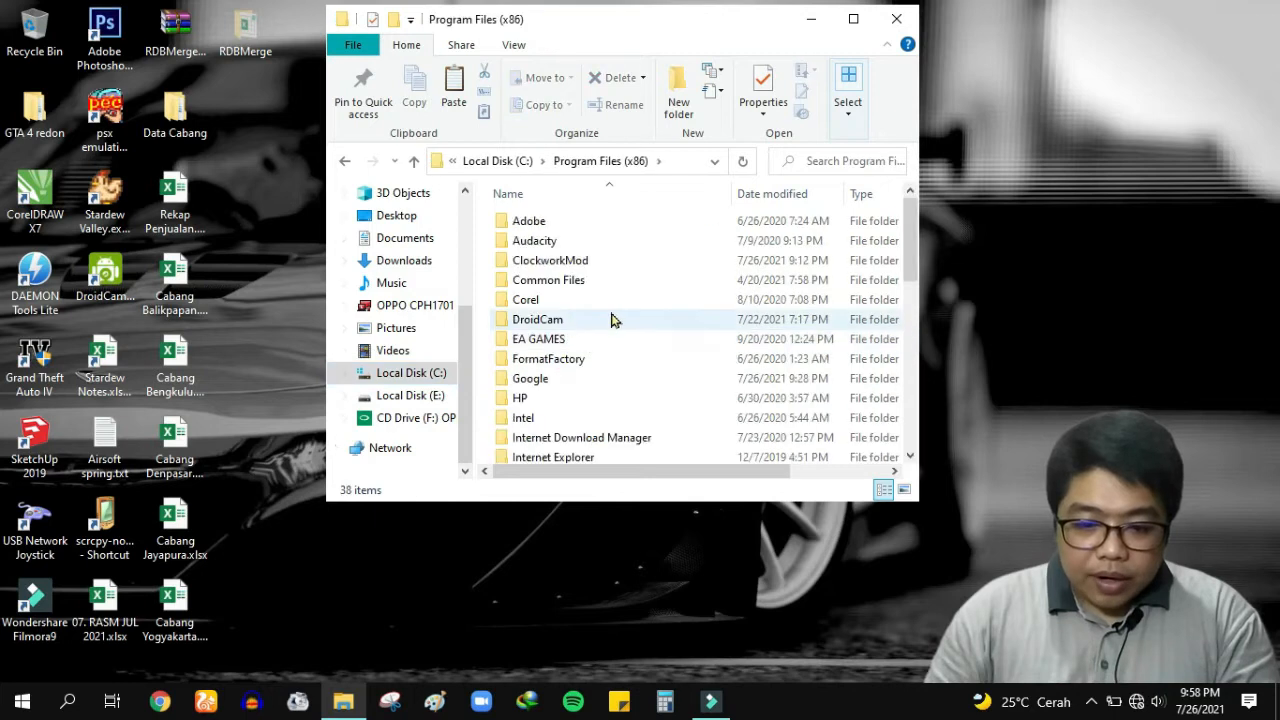
scroll(631, 300, "down", 4)
scroll(627, 282, "up", 3)
left_click(344, 161)
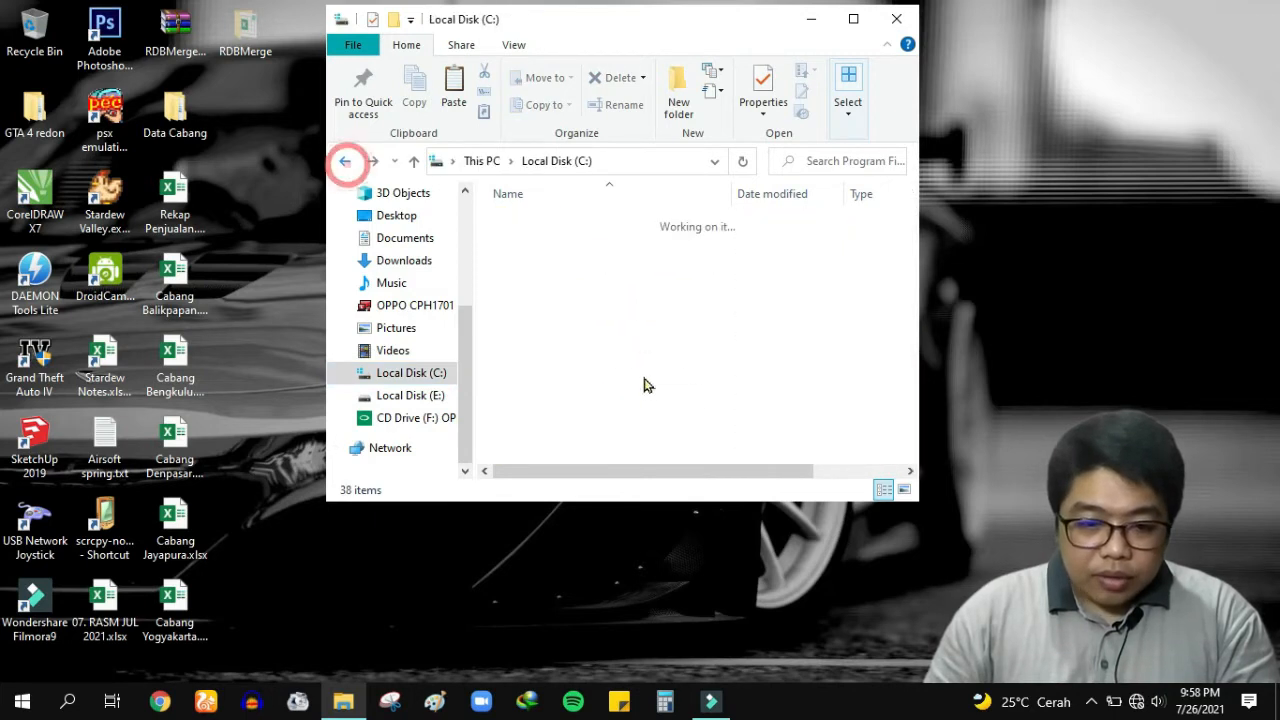
Step: Paste the cut RDBMerge folder into the root of Local Disk (C:)
left_click(592, 430)
key("ctrl+v")
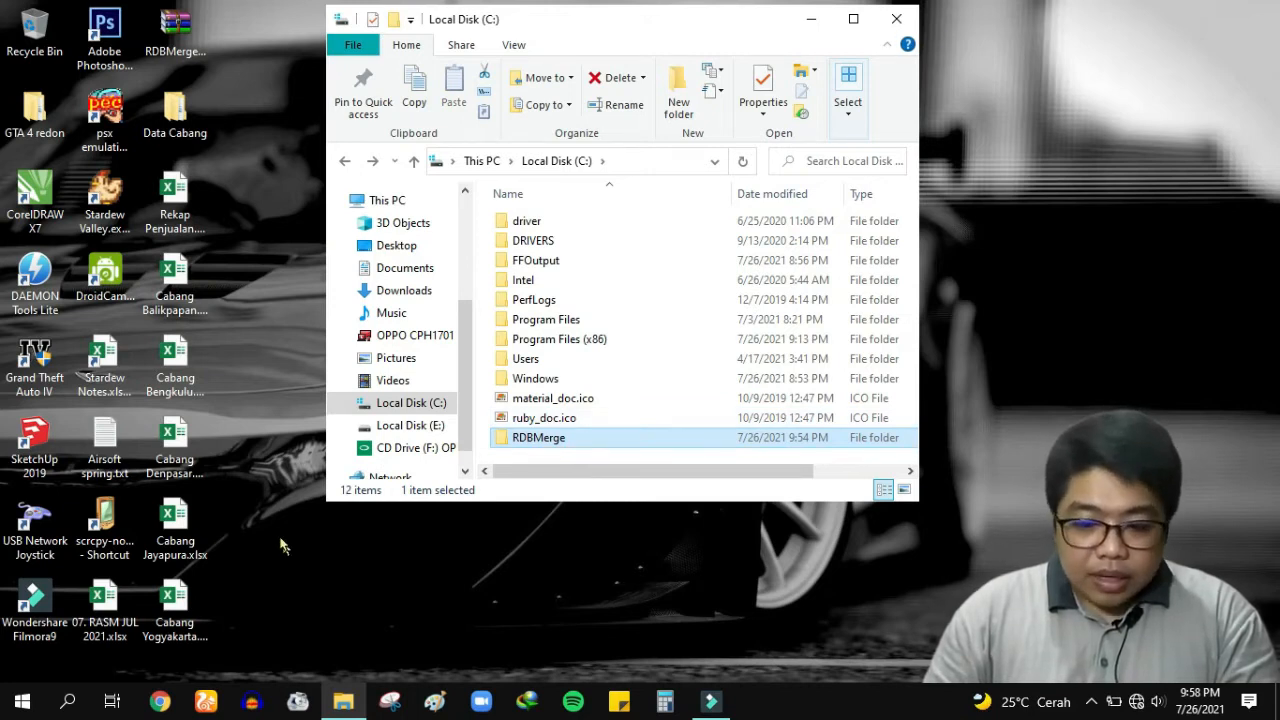
Step: Launch Excel and create a blank workbook
left_click(22, 702)
type("ex")
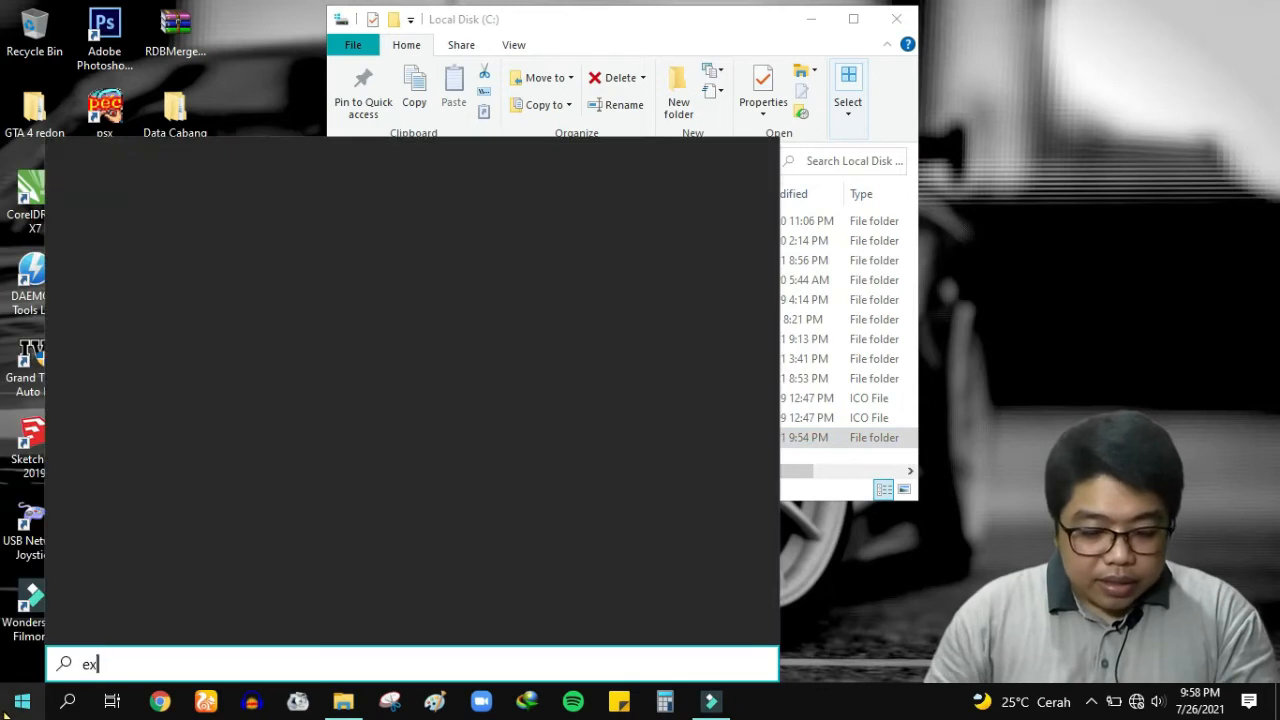
type("cel")
key("Return")
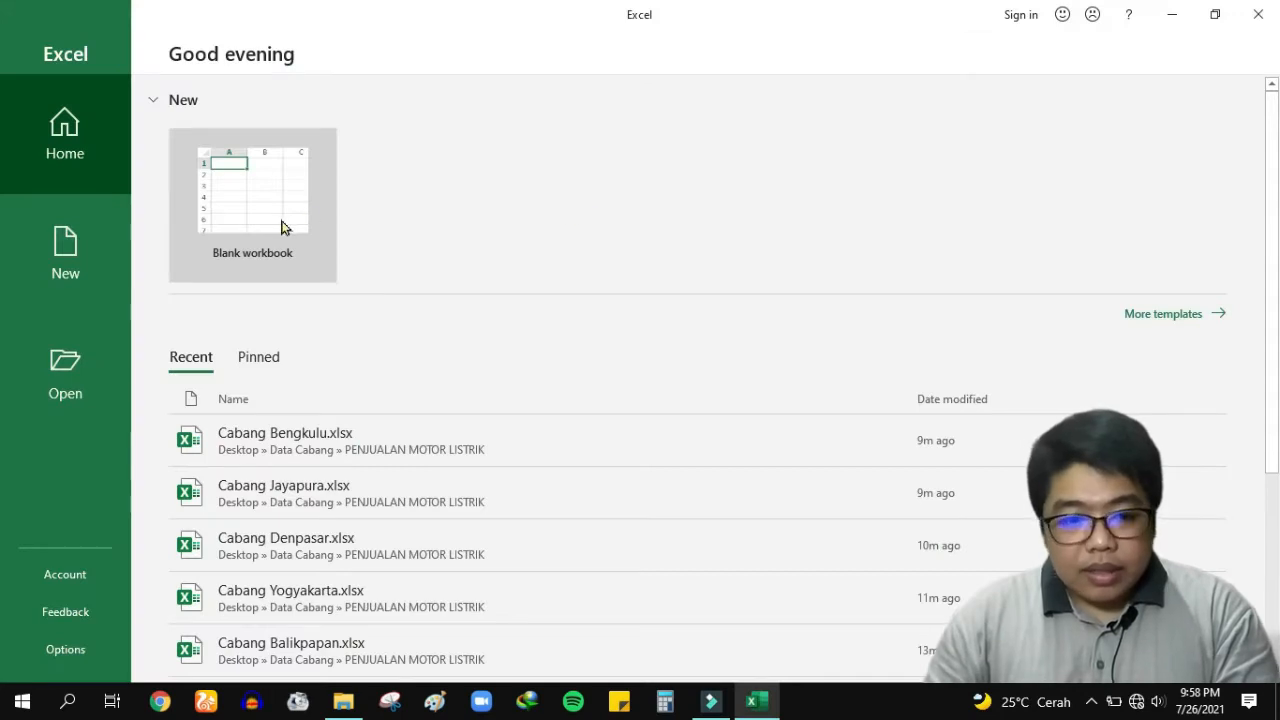
left_click(280, 228)
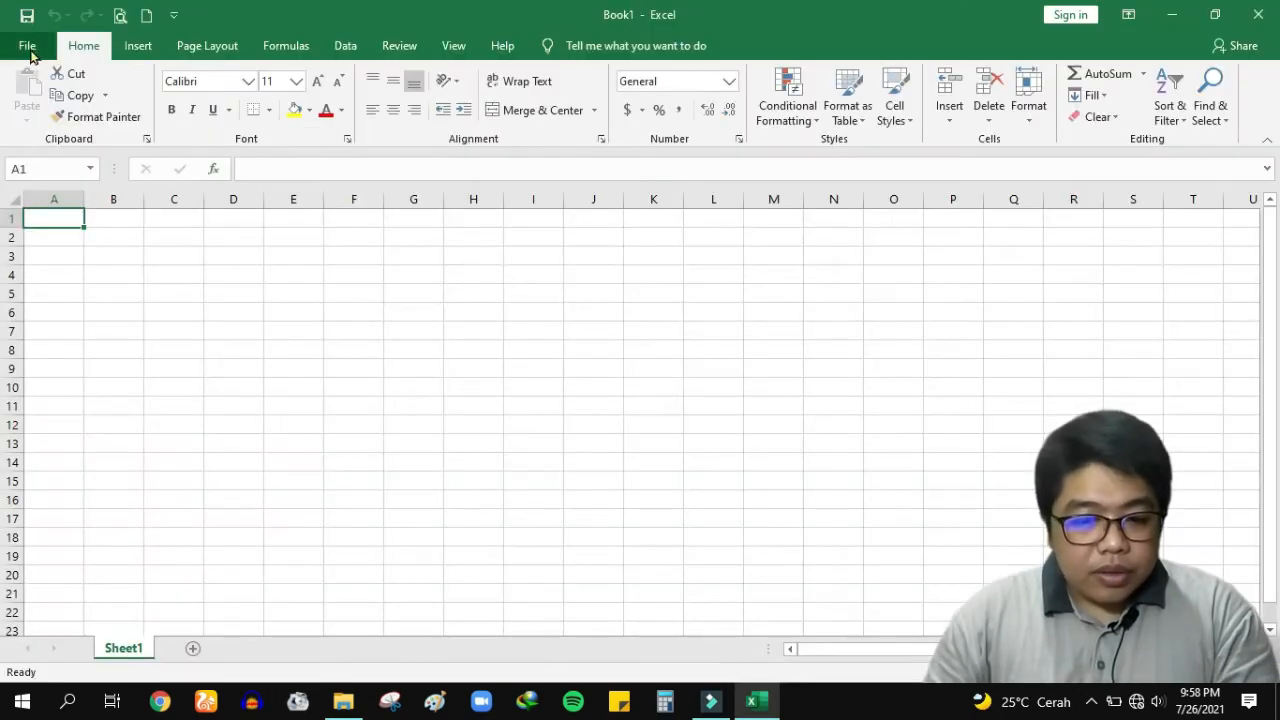
Step: Bring up the Excel Add-ins manager from the Excel options
left_click(27, 48)
left_click(77, 655)
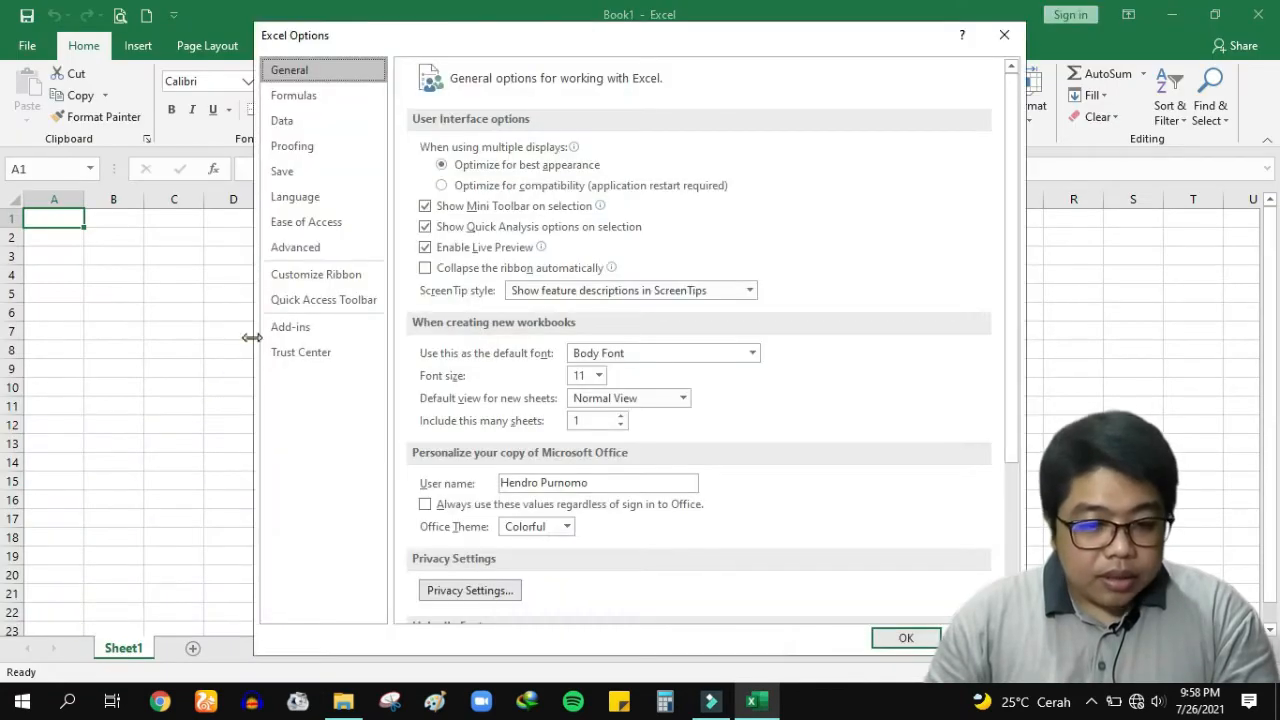
left_click(288, 328)
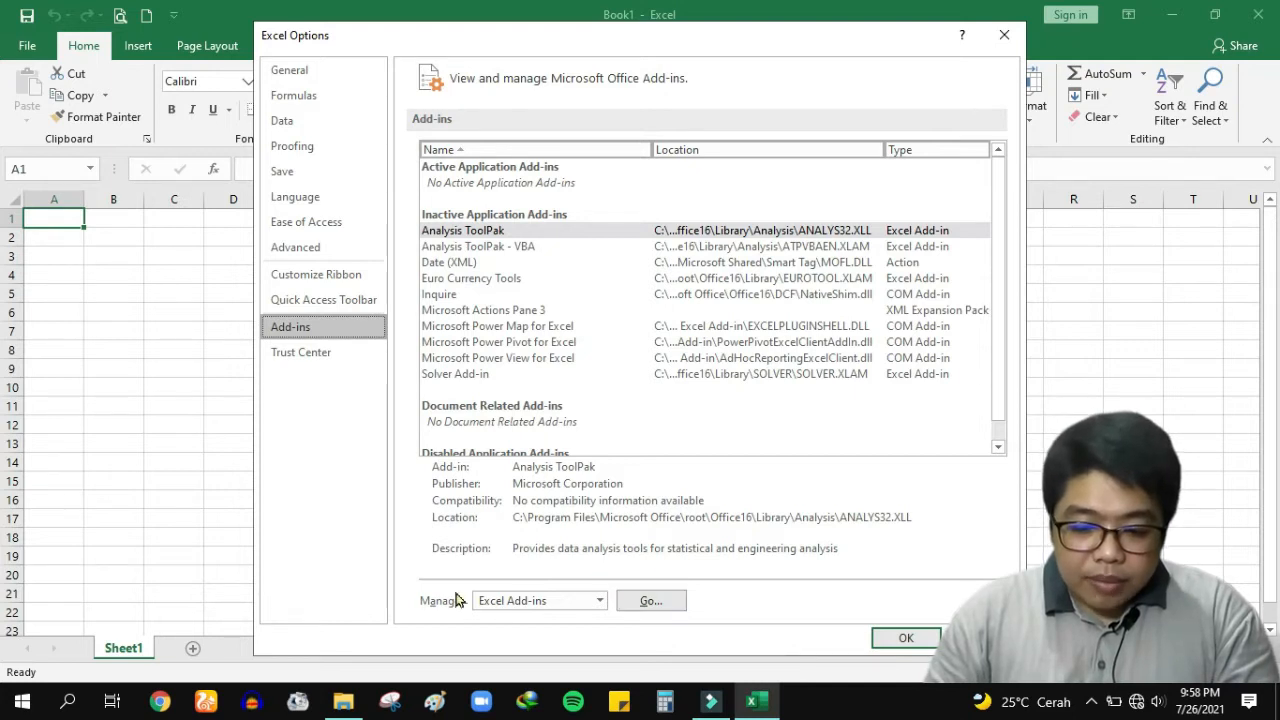
left_click(650, 601)
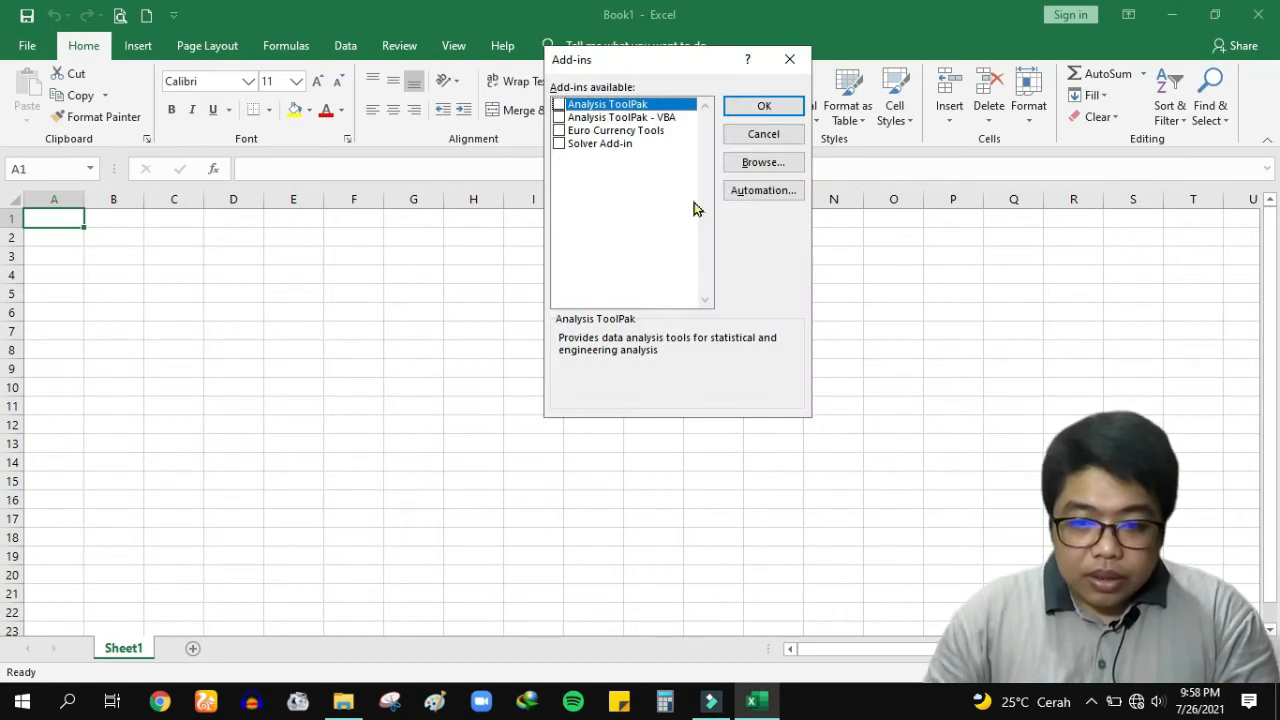
Step: Load the RDBMerge.xlam add-in from the RDBMerge folder on Local Disk (C:) and accept the add-in list
left_click(743, 164)
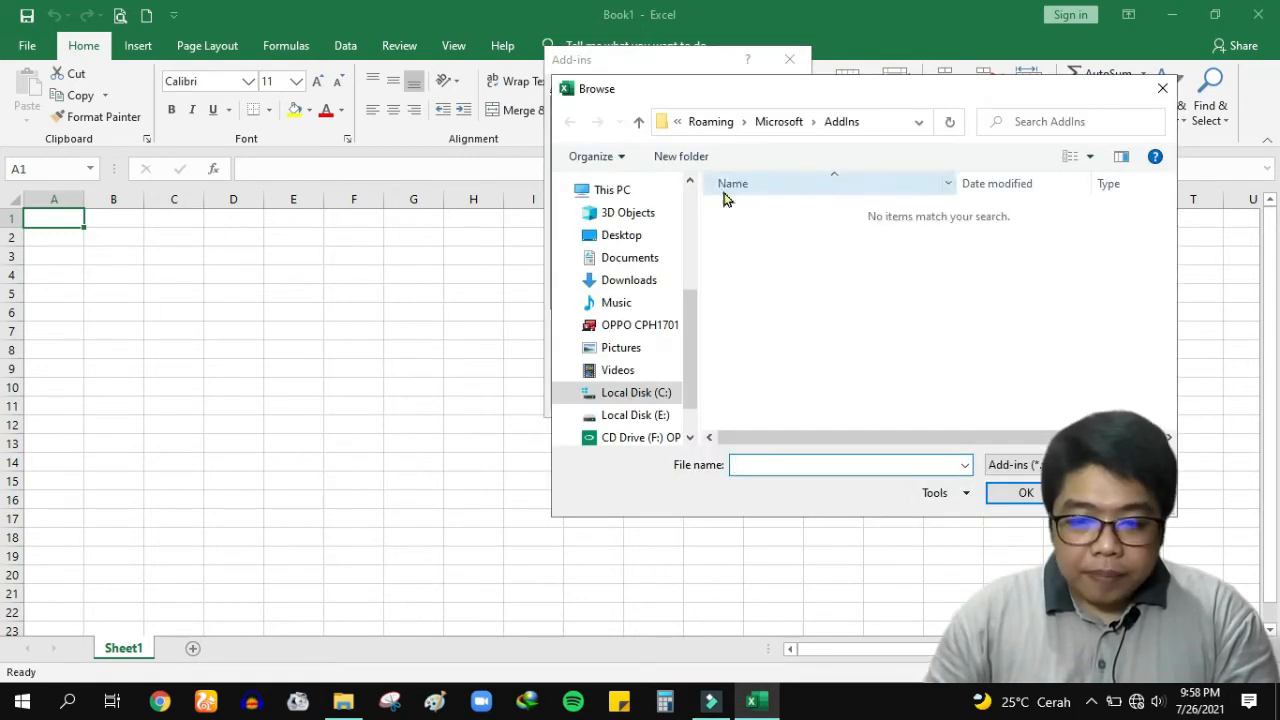
left_click_drag(694, 314, 695, 342)
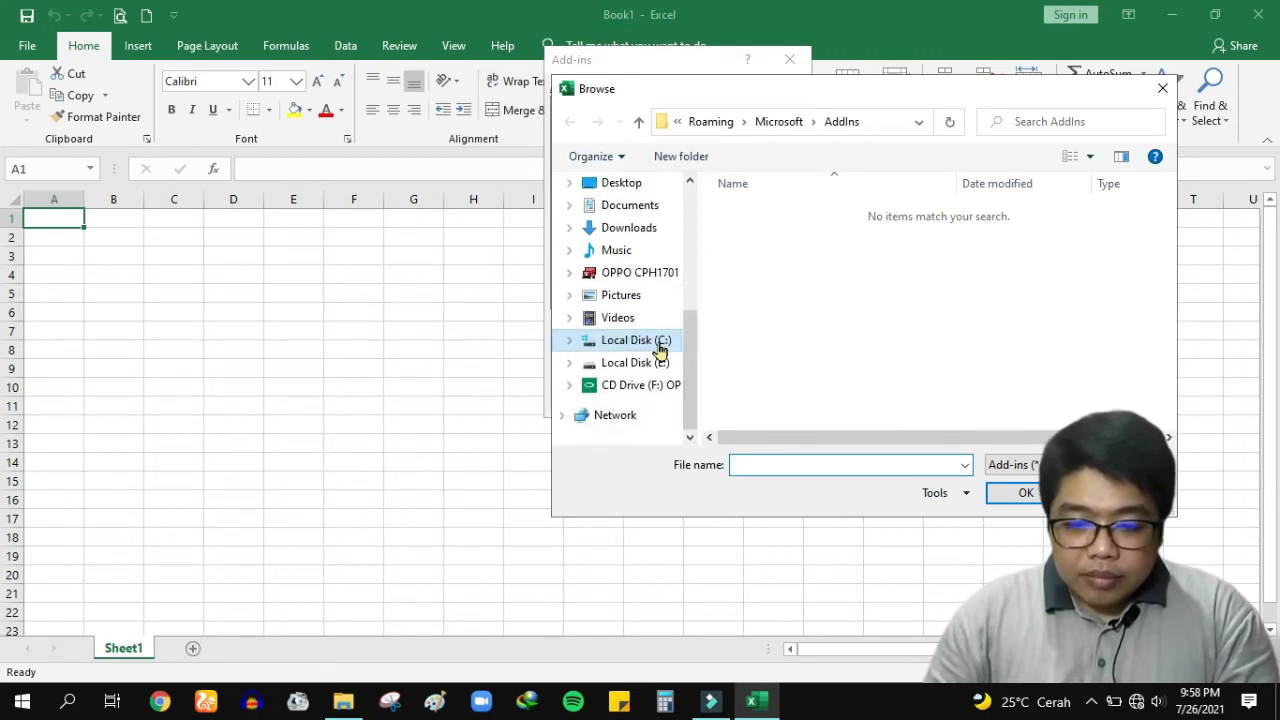
left_click(659, 346)
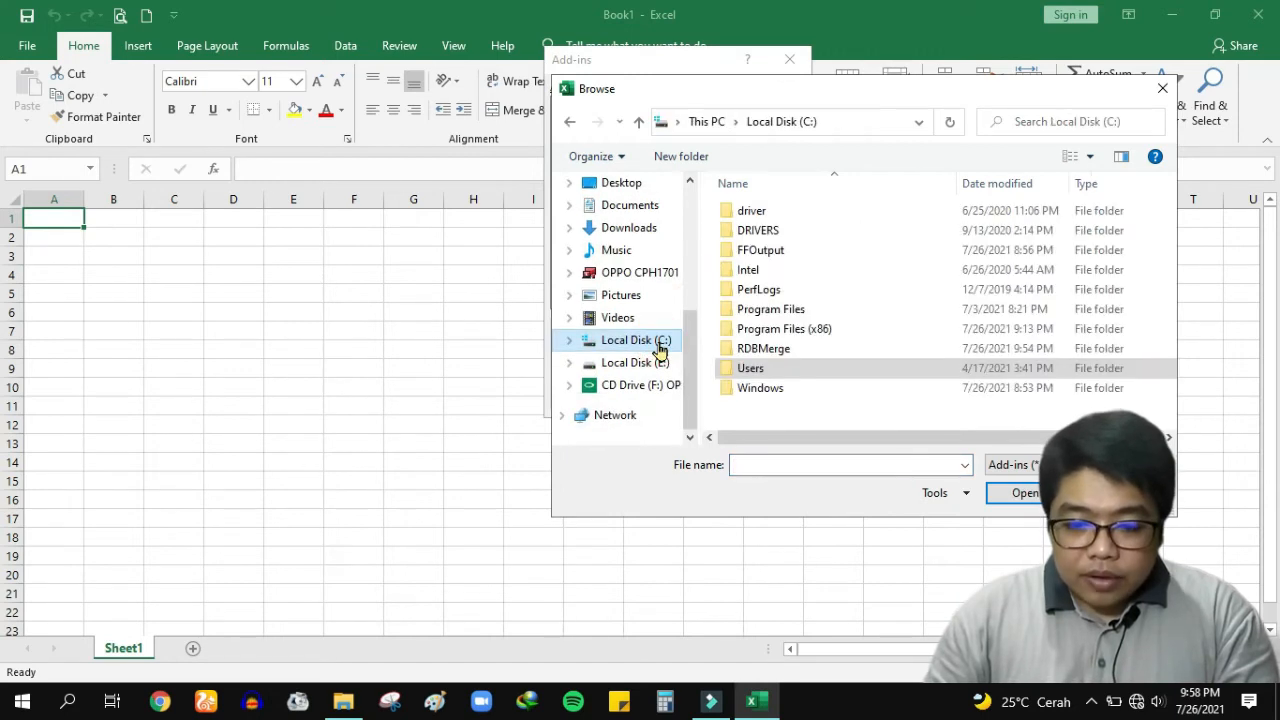
double_click(775, 349)
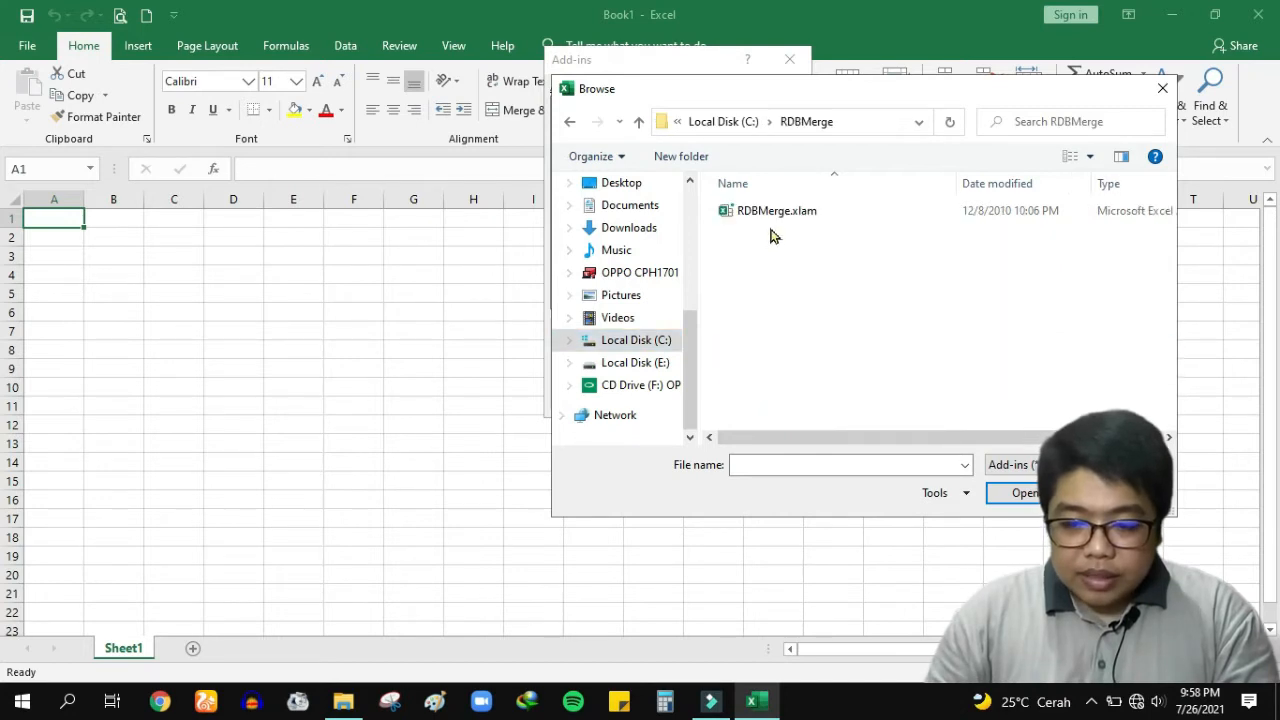
left_click(770, 216)
double_click(795, 212)
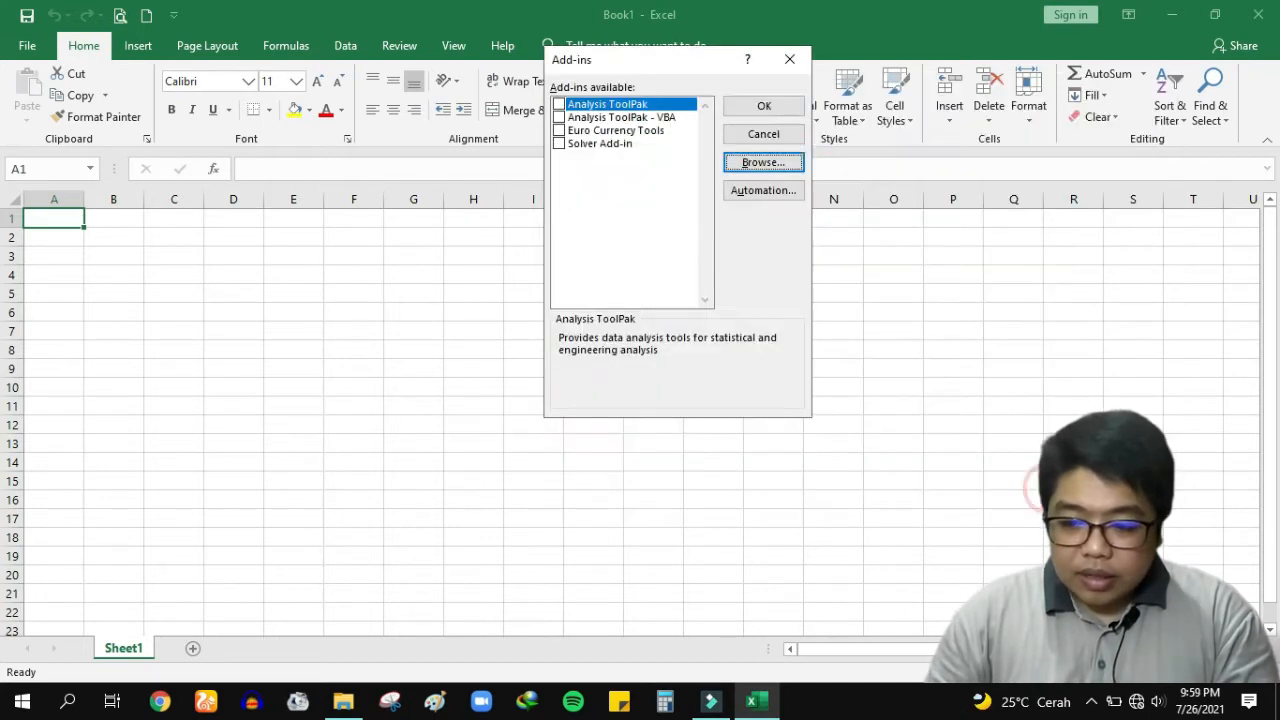
left_click(757, 106)
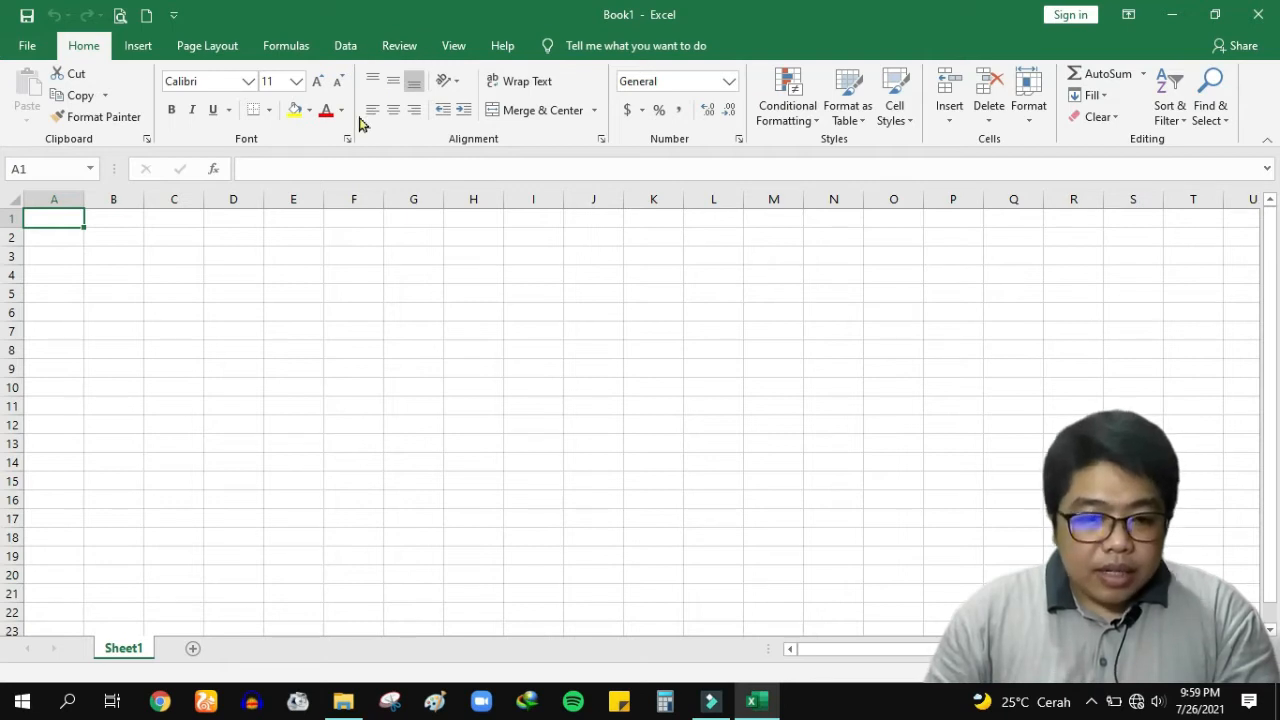
Step: Check the data commands for the RDBMerge add-in, and minimise the Excel and folder windows to reach the desktop
left_click(349, 50)
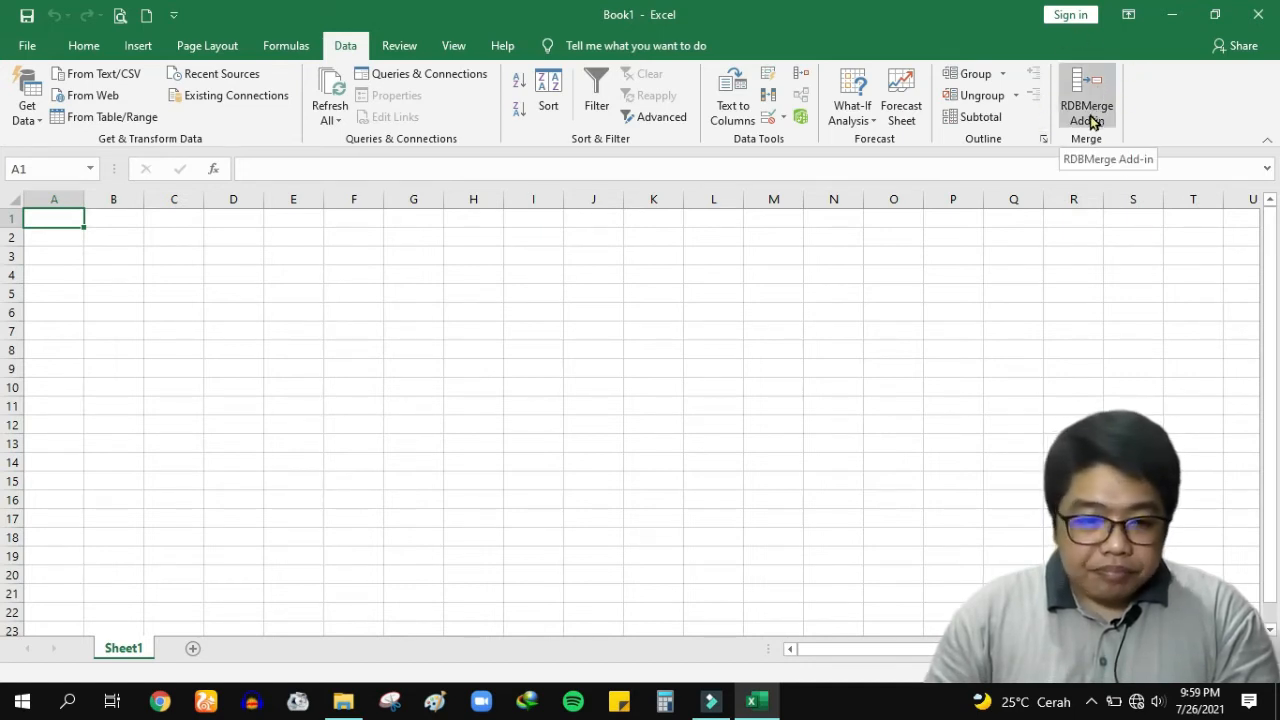
left_click(1172, 14)
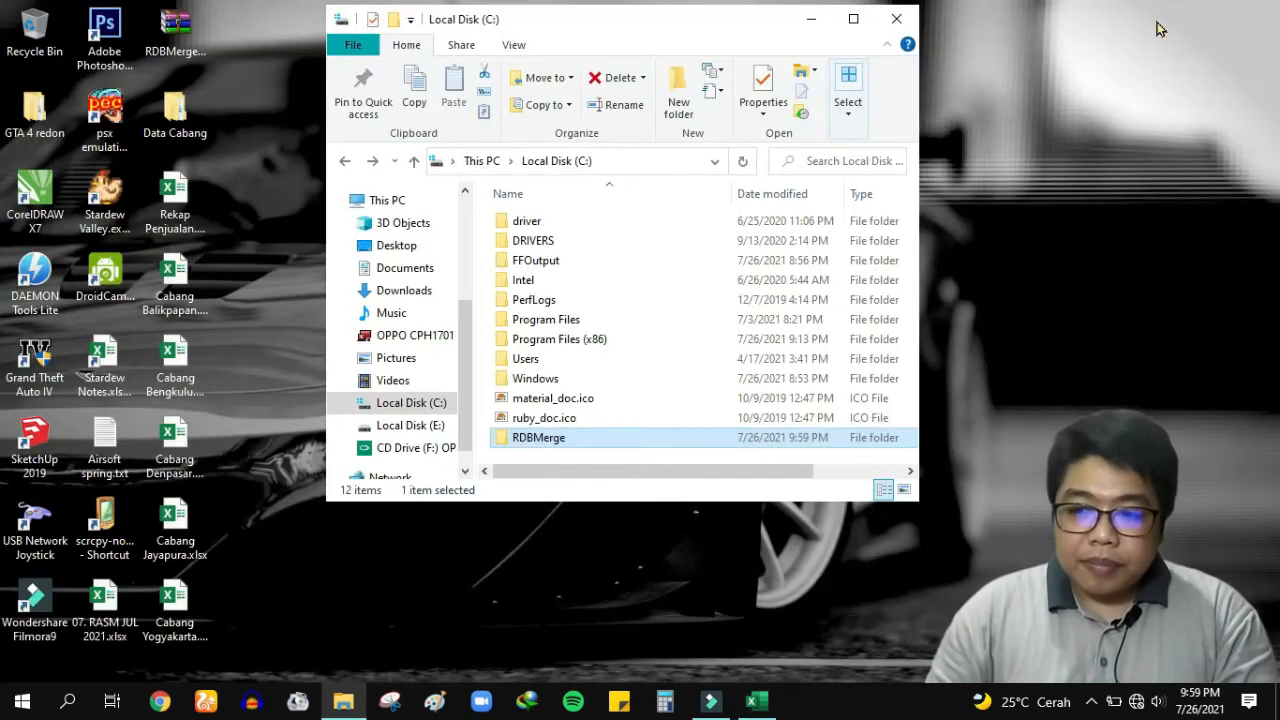
left_click(812, 20)
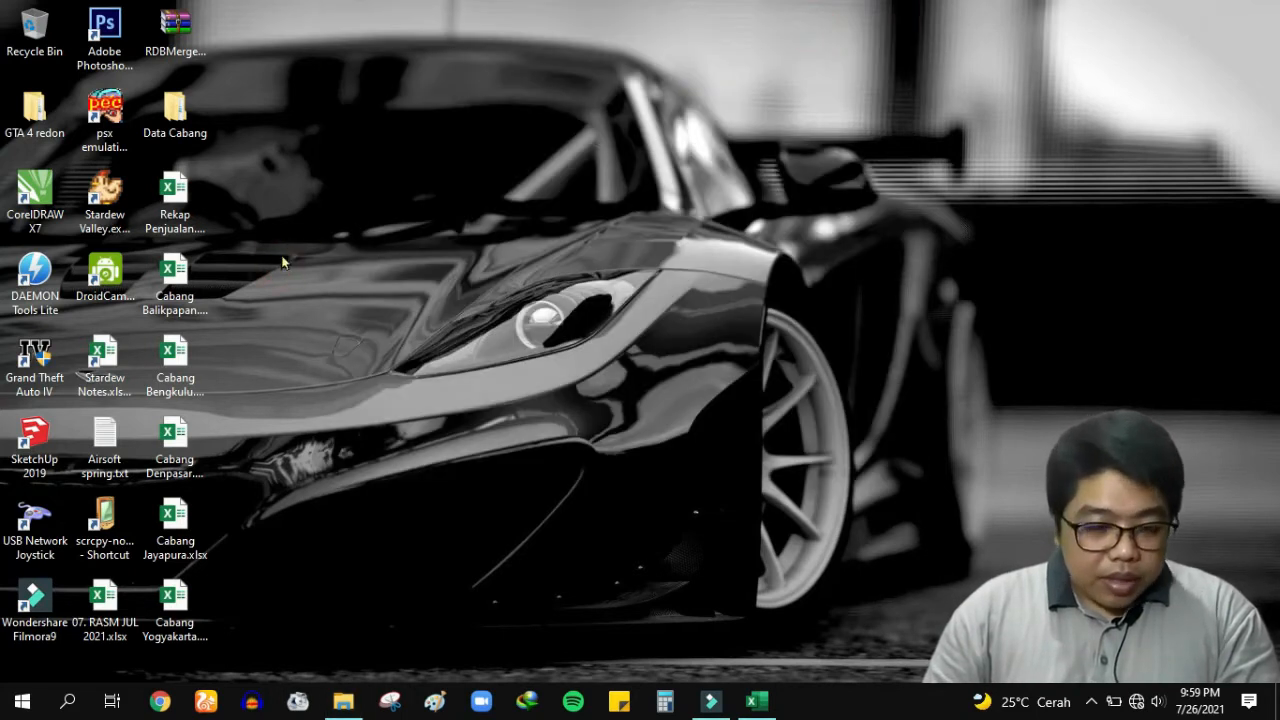
Step: Look over the desktop's five branch workbooks: Cabang Balikpapan, Bengkulu, Denpasar, Jayapura and Yogyakarta
left_click_drag(288, 255, 156, 654)
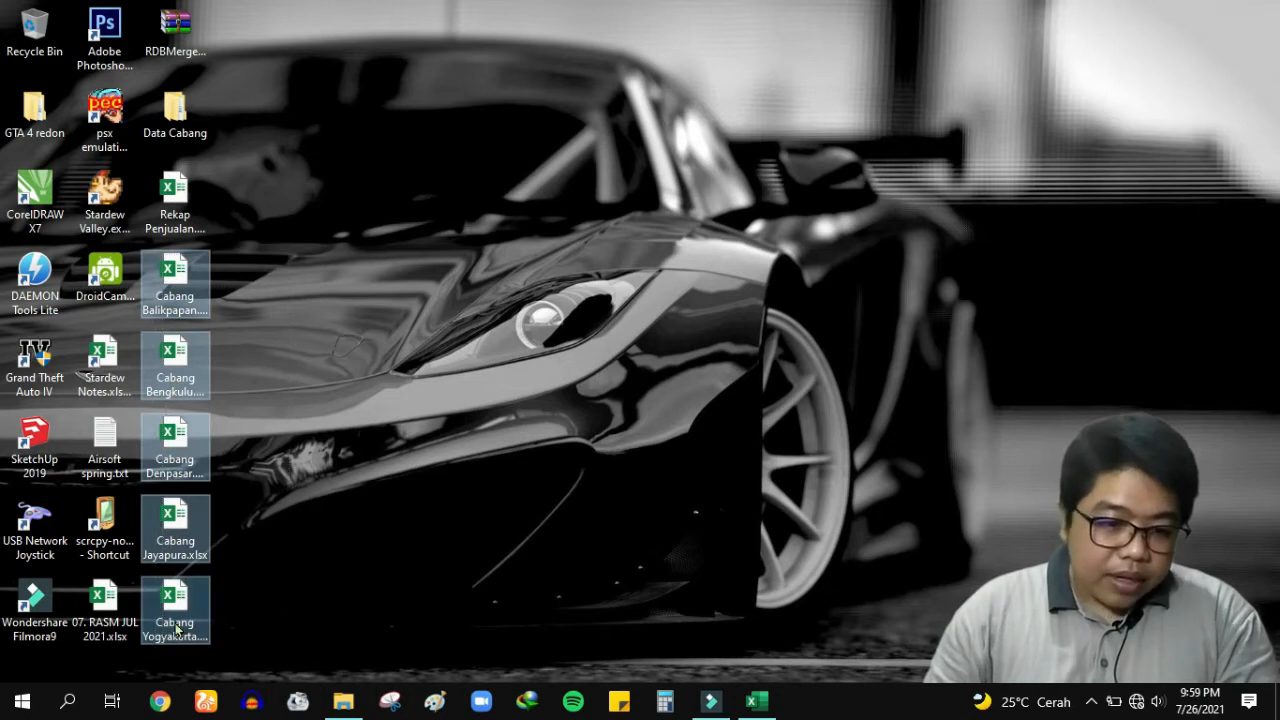
left_click(175, 285)
left_click(175, 368)
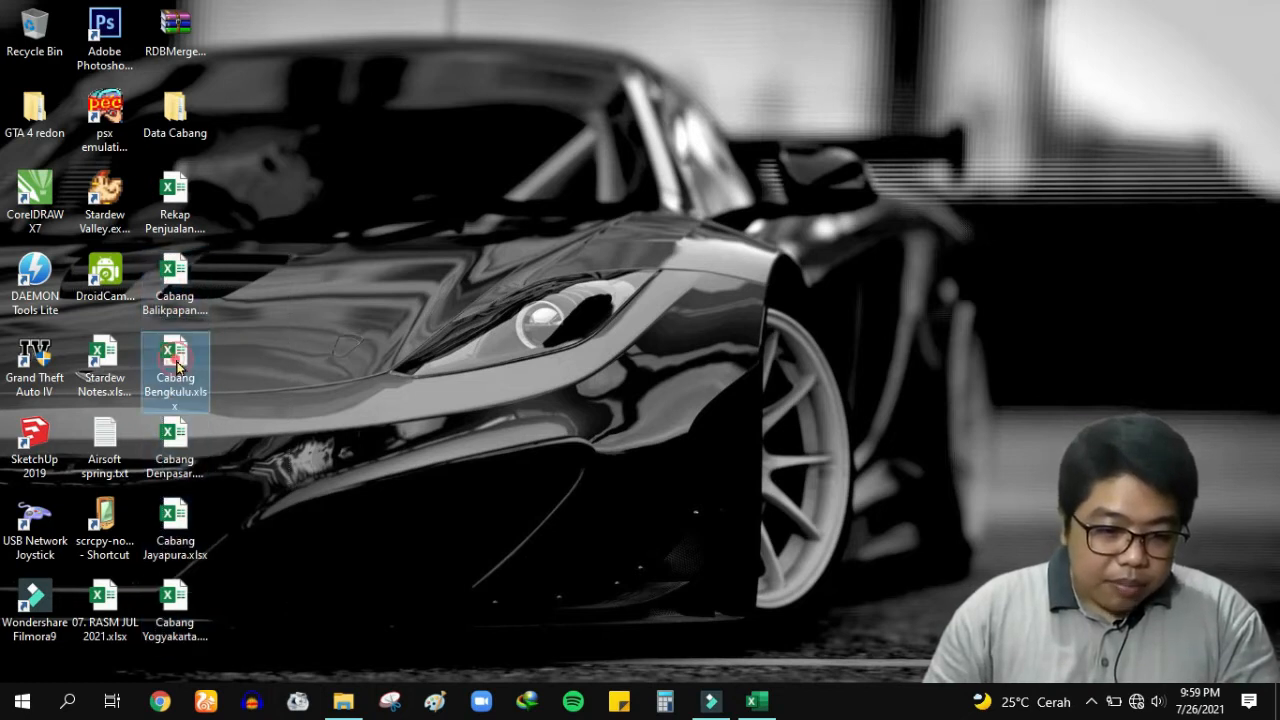
left_click(183, 465)
left_click(183, 535)
left_click(185, 620)
left_click(228, 300)
left_click_drag(232, 265, 176, 646)
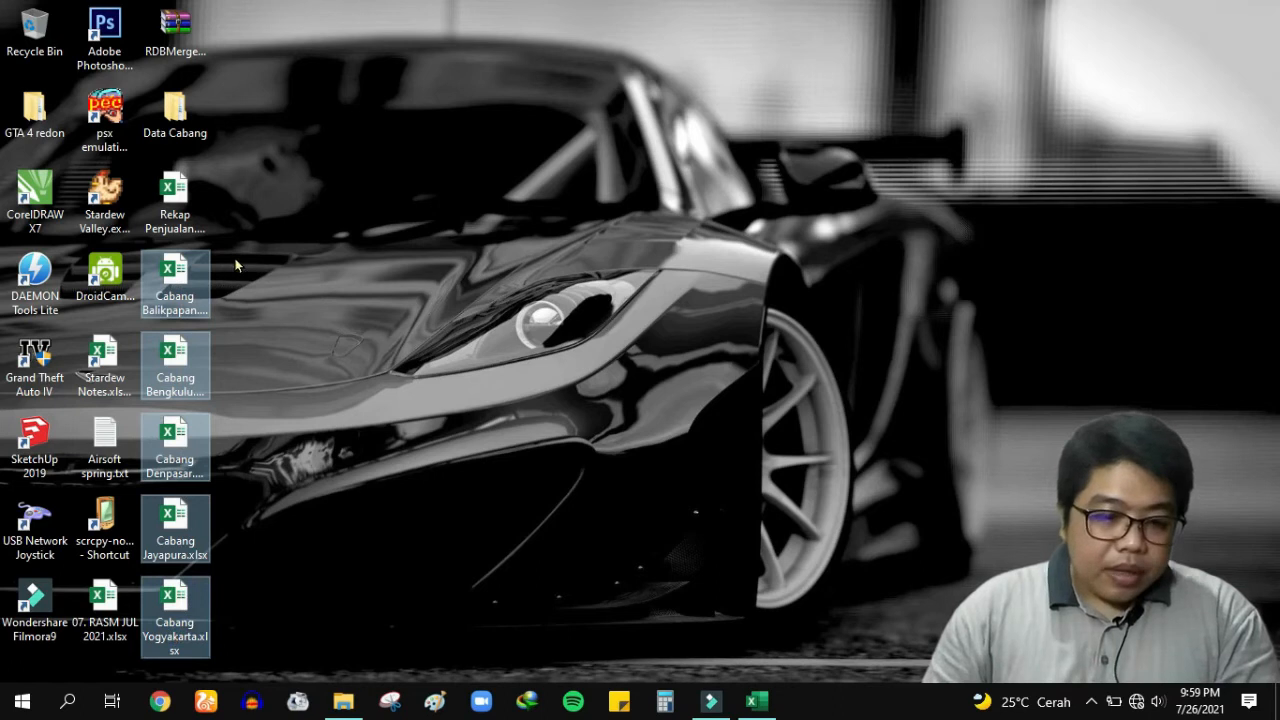
left_click(231, 253)
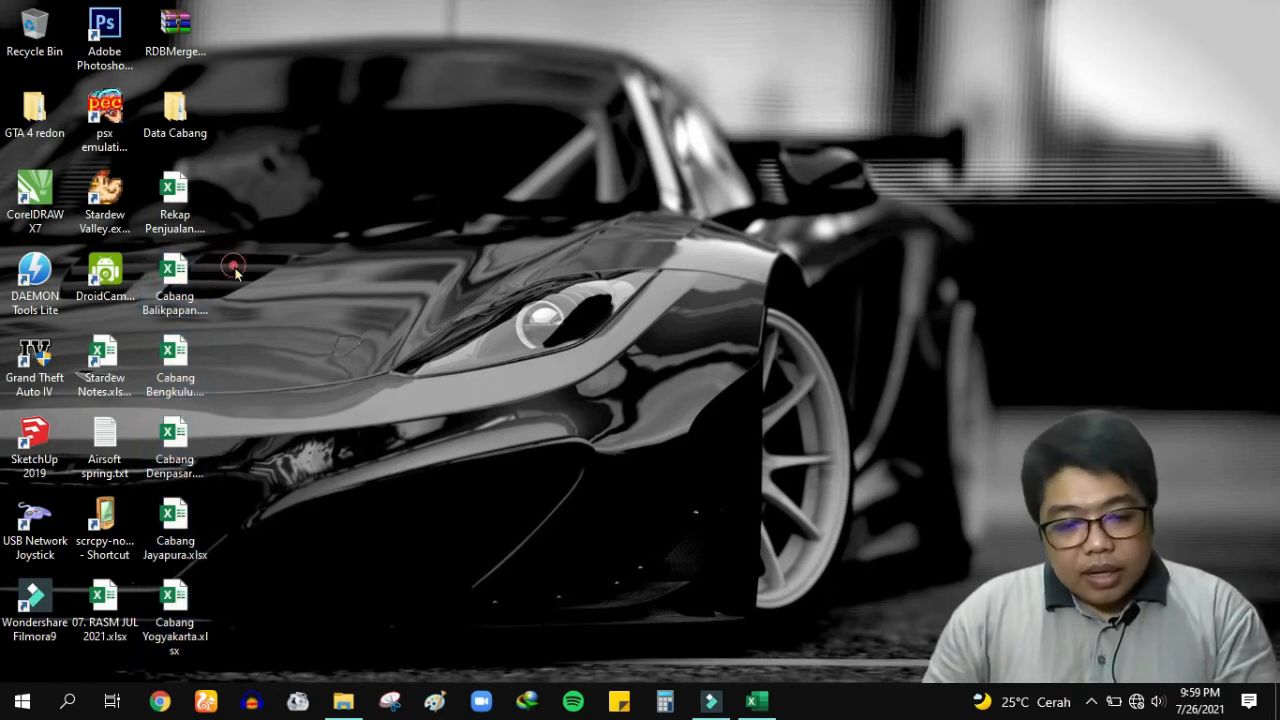
left_click_drag(233, 268, 184, 648)
Step: Open the Rekap Penjualan workbook from the desktop and look over its PENJUALAN MOTOR column
left_click(177, 222)
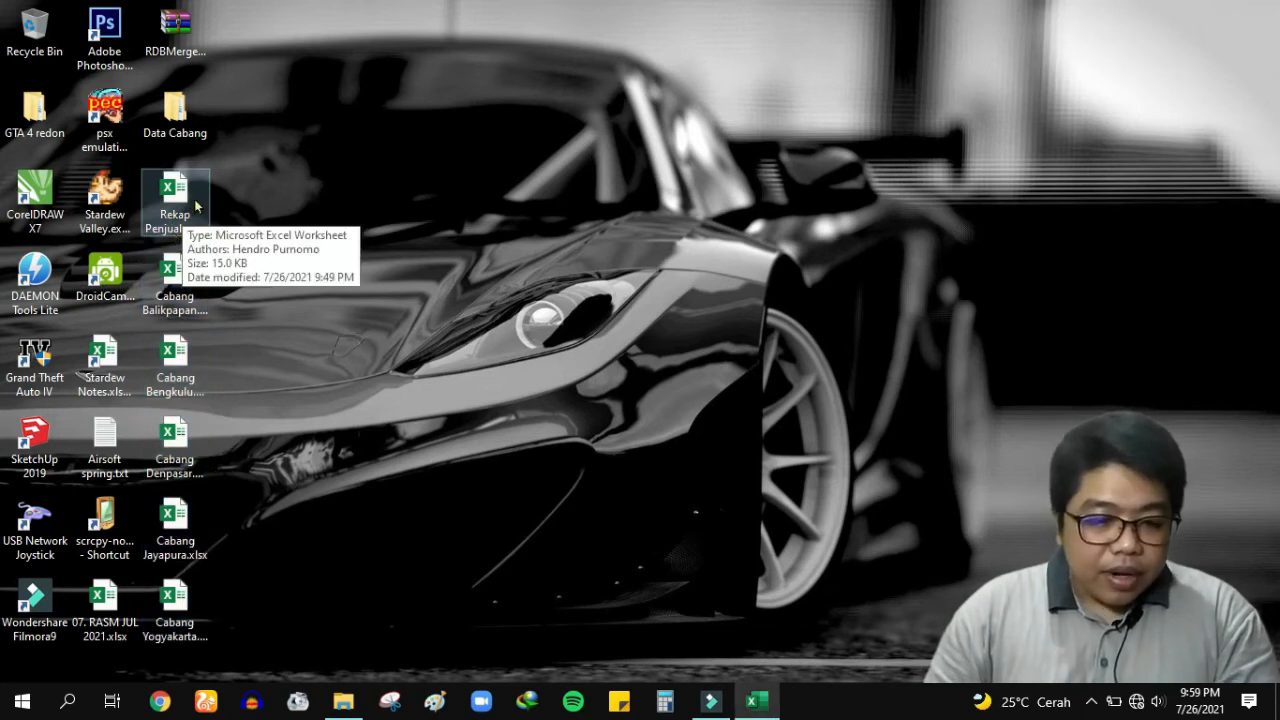
double_click(200, 203)
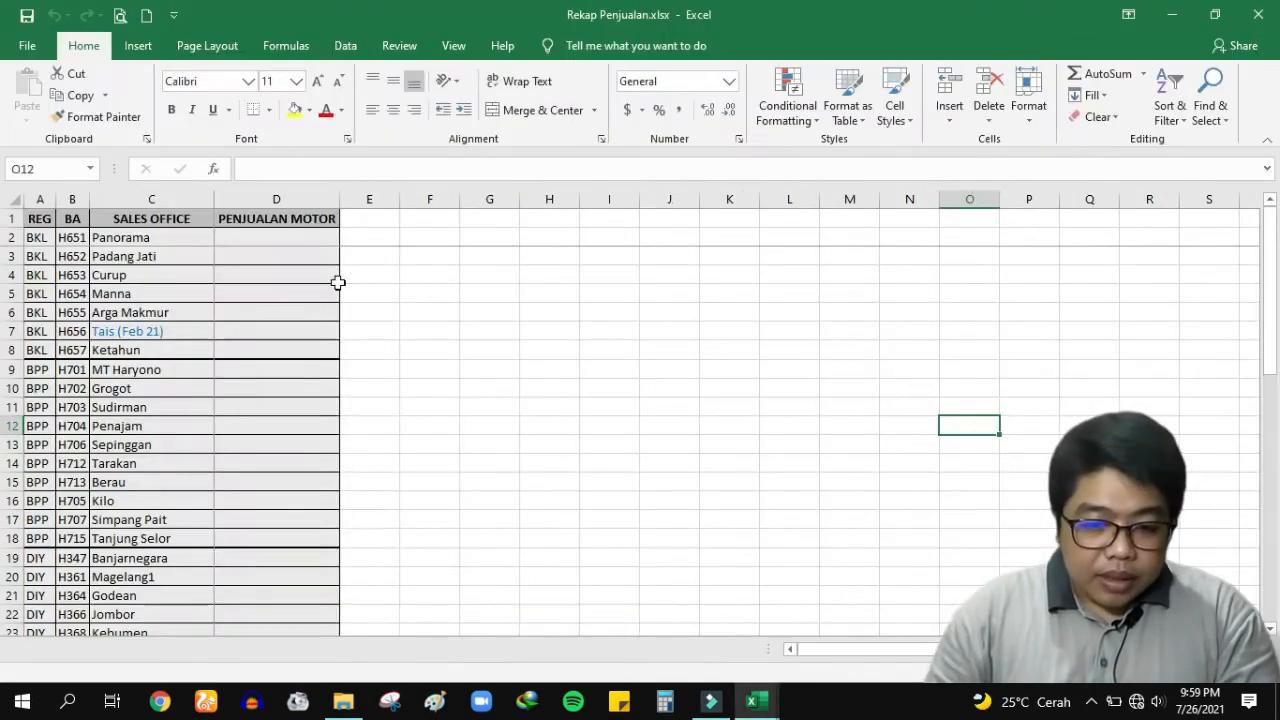
left_click(240, 238)
scroll(312, 293, "down", 6)
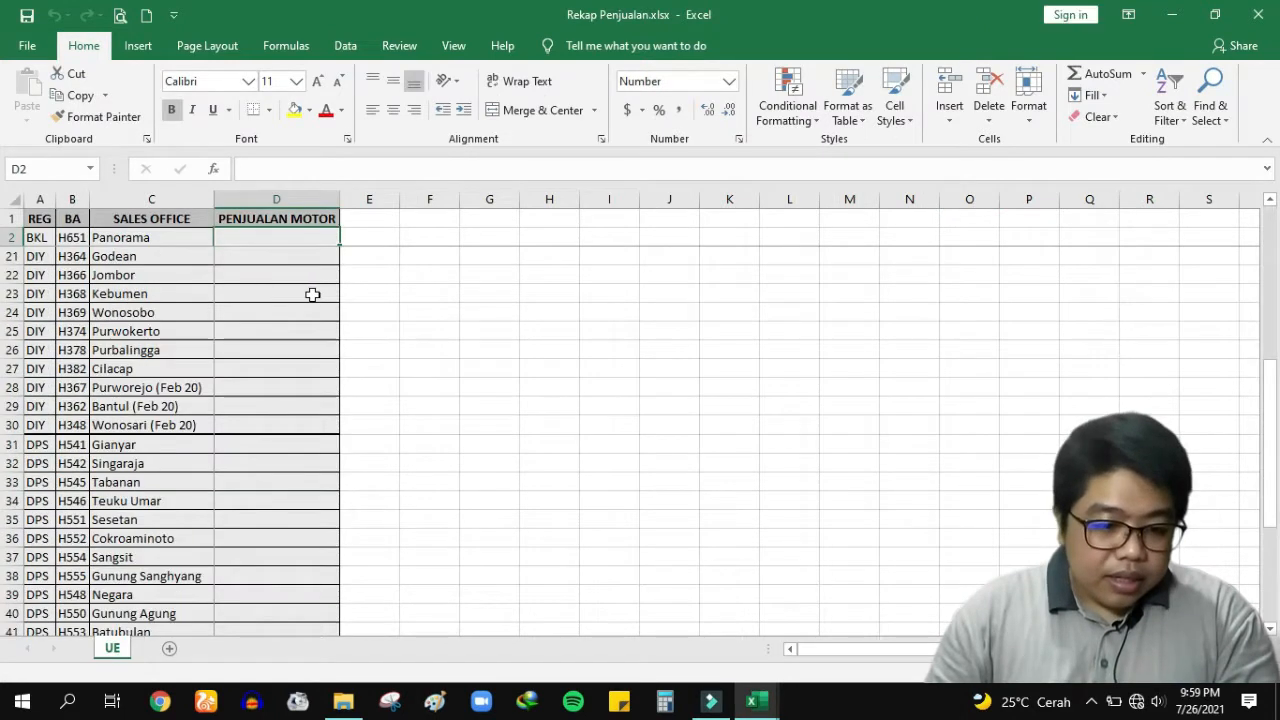
scroll(305, 305, "up", 6)
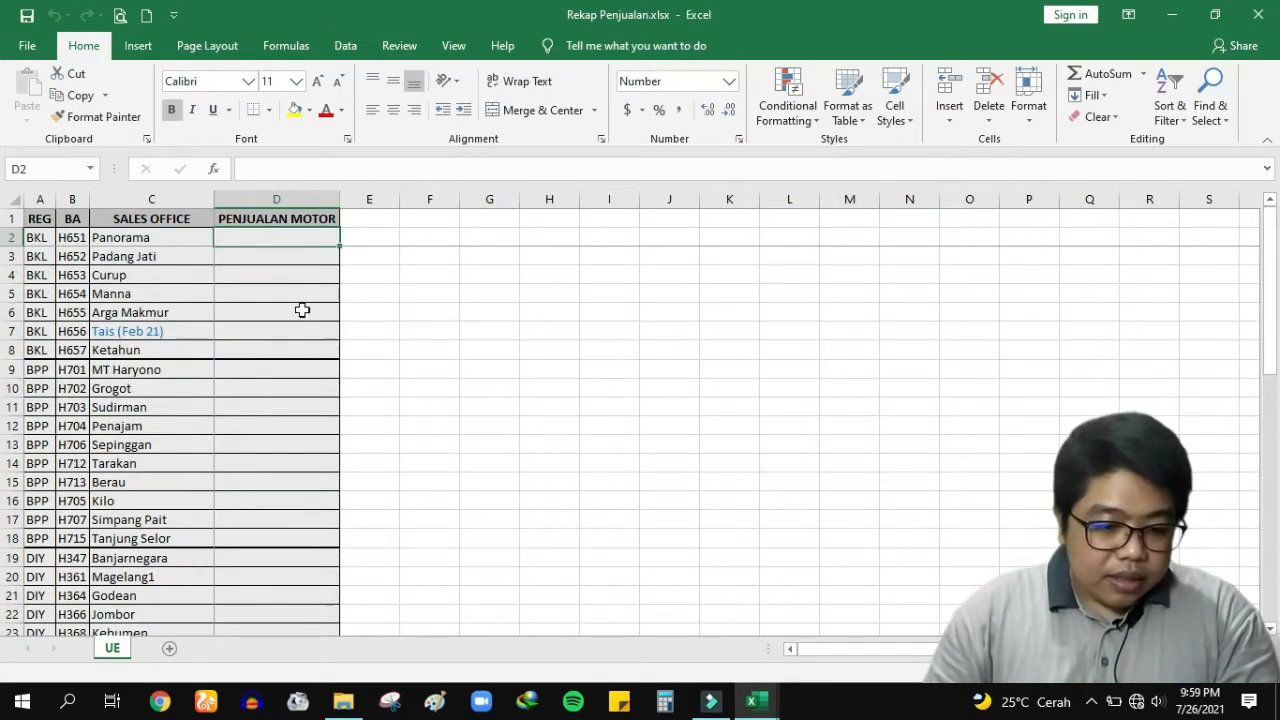
Step: Examine the region codes, BA codes and sales office names throughout the UE sheet
left_click(43, 256)
left_click(38, 331)
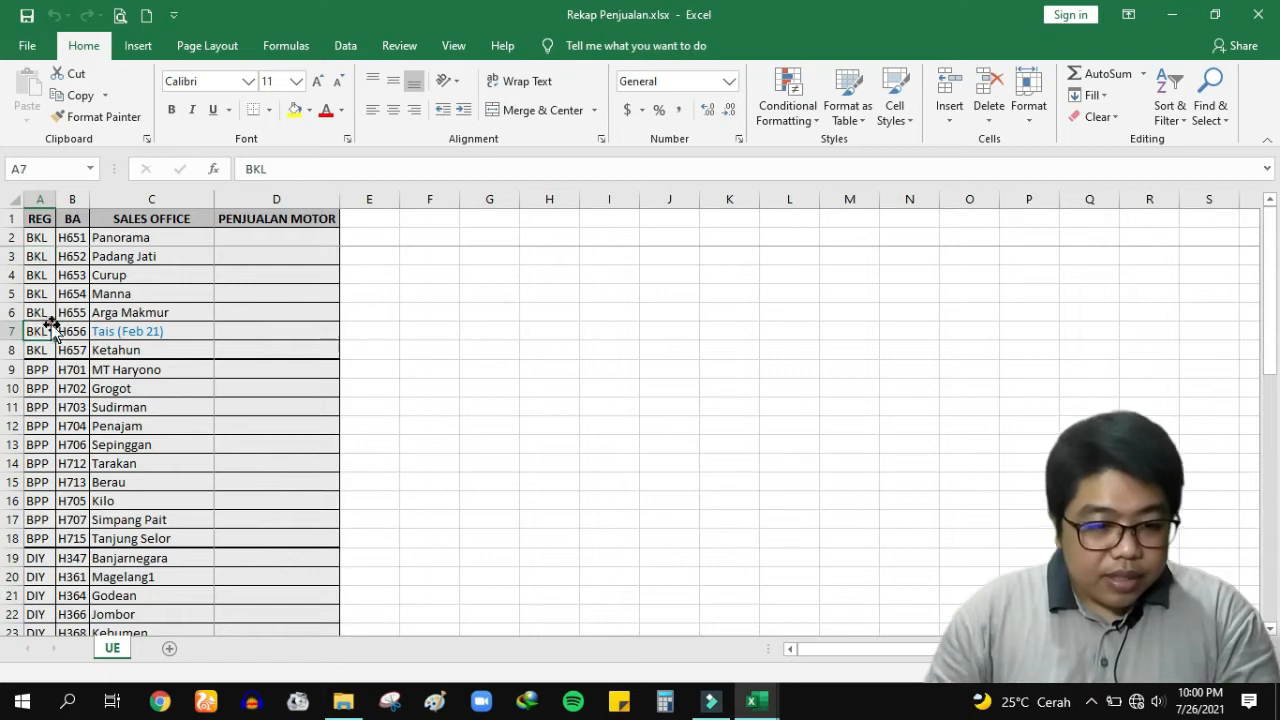
left_click(34, 426)
scroll(40, 430, "down", 3)
left_click(72, 463)
scroll(110, 555, "down", 3)
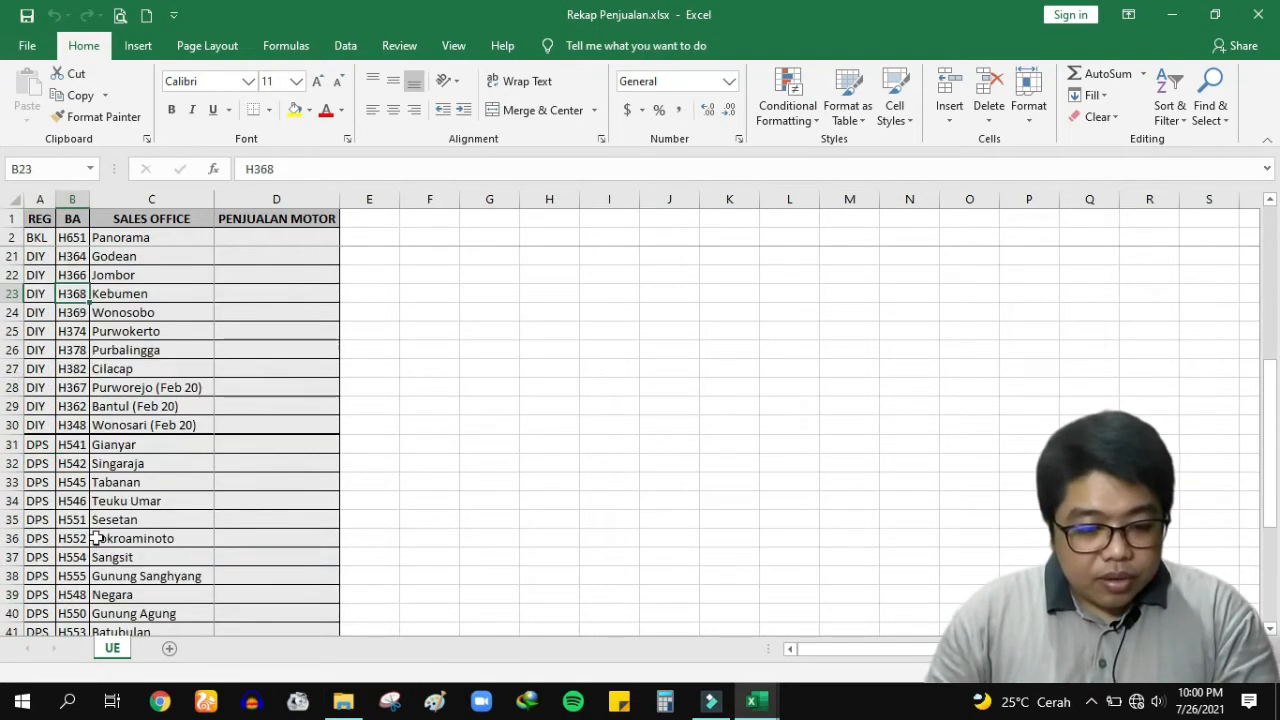
left_click(150, 538)
scroll(160, 500, "down", 4)
left_click(150, 482)
scroll(200, 450, "up", 7)
scroll(255, 402, "up", 3)
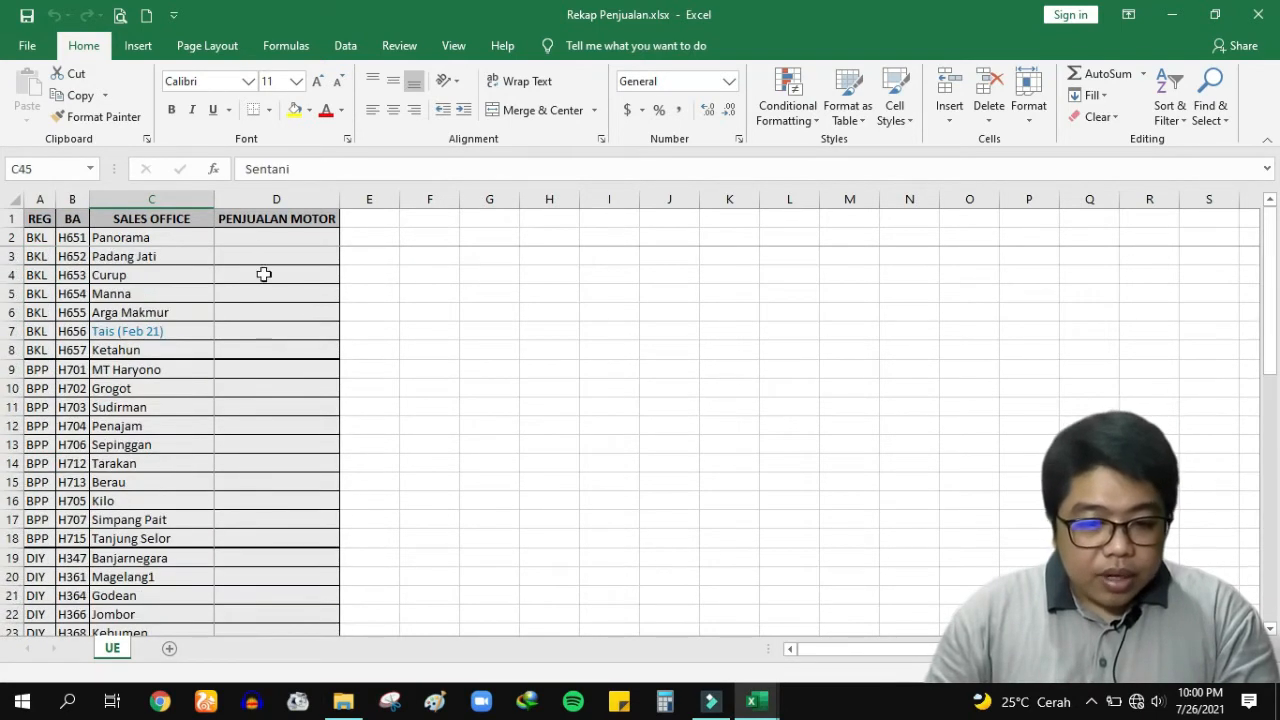
Step: Minimise Rekap Penjualan, close the blank Book1 workbook and open Cabang Balikpapan from the desktop
left_click(1168, 15)
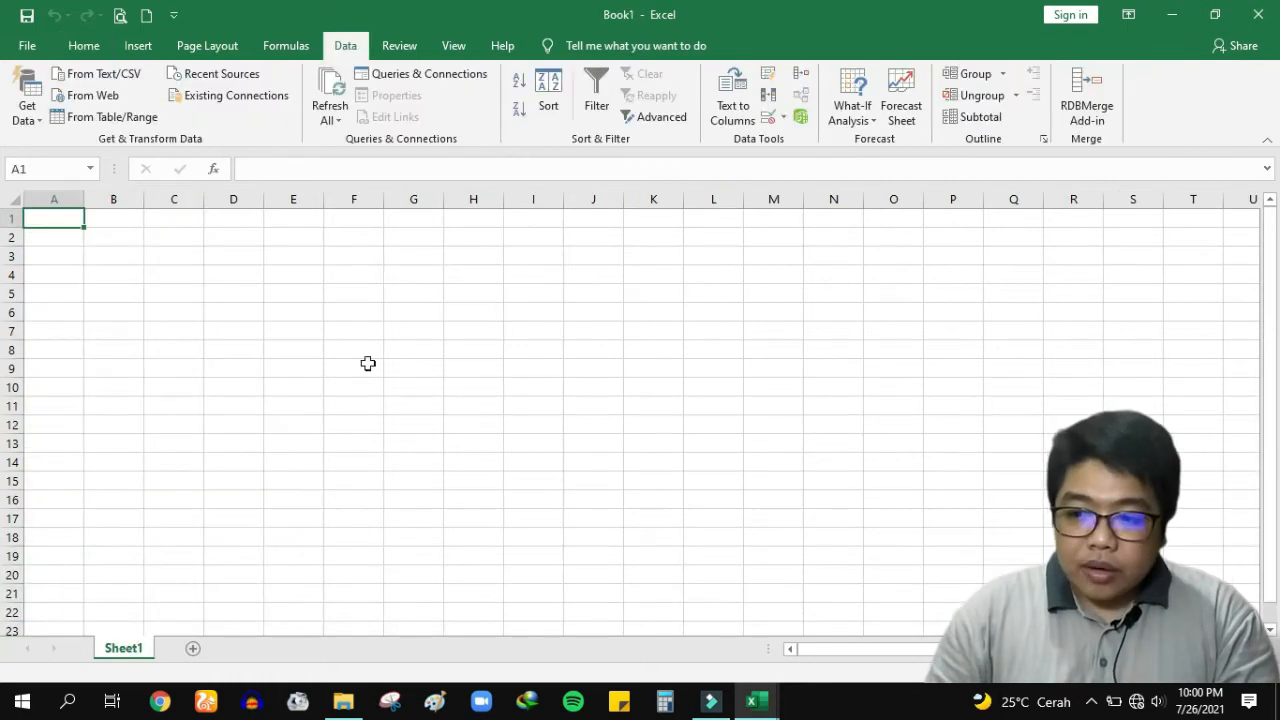
left_click(1258, 14)
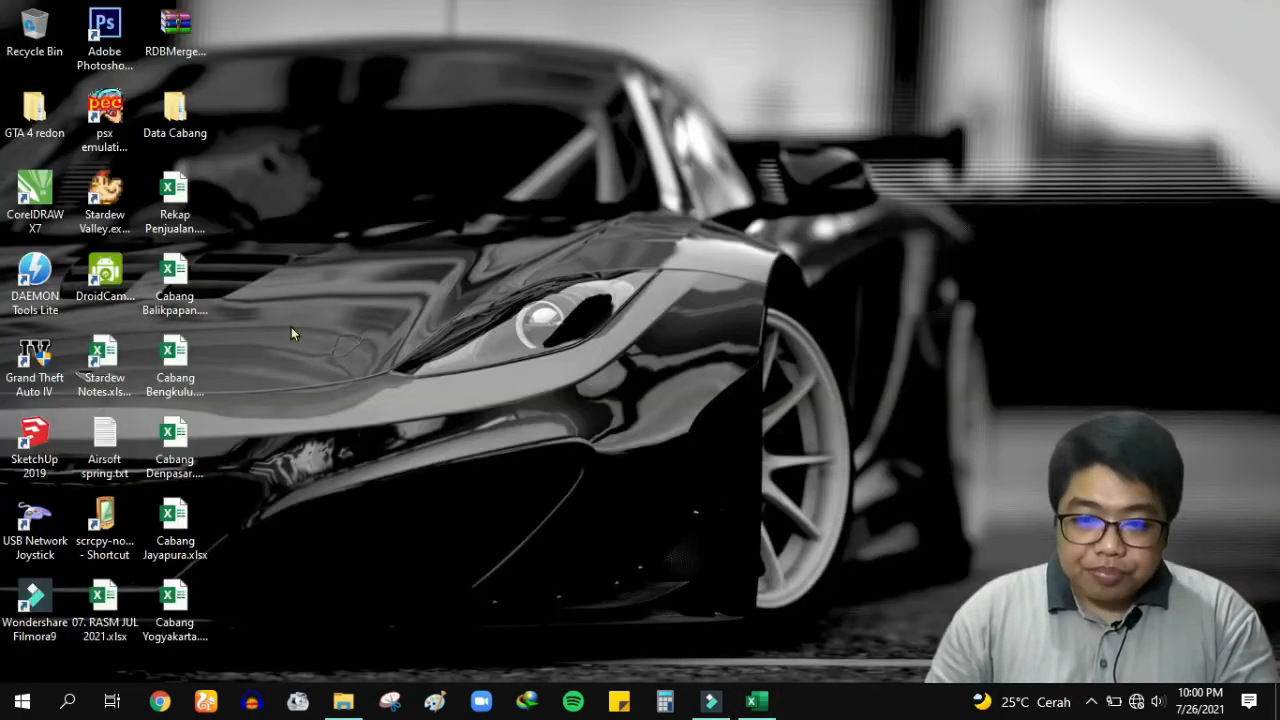
double_click(191, 306)
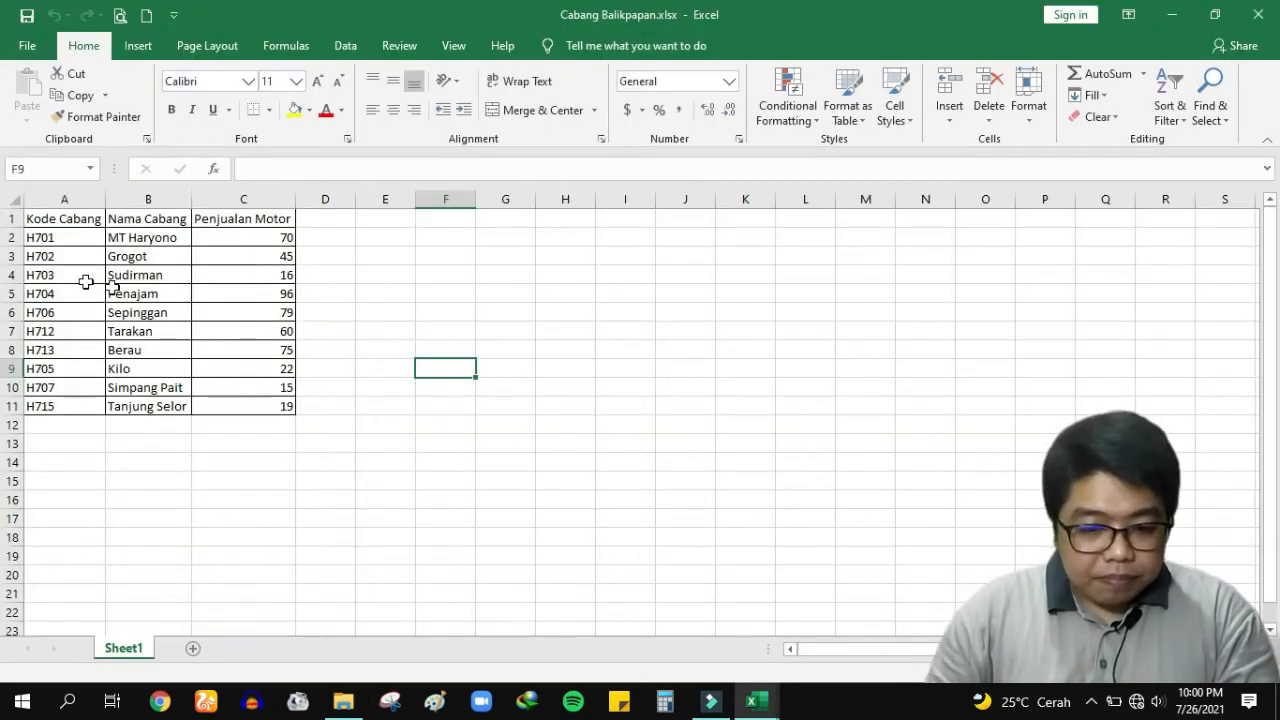
Step: Look over the branch codes, branch names and motor sales figures in Cabang Balikpapan
left_click(66, 256)
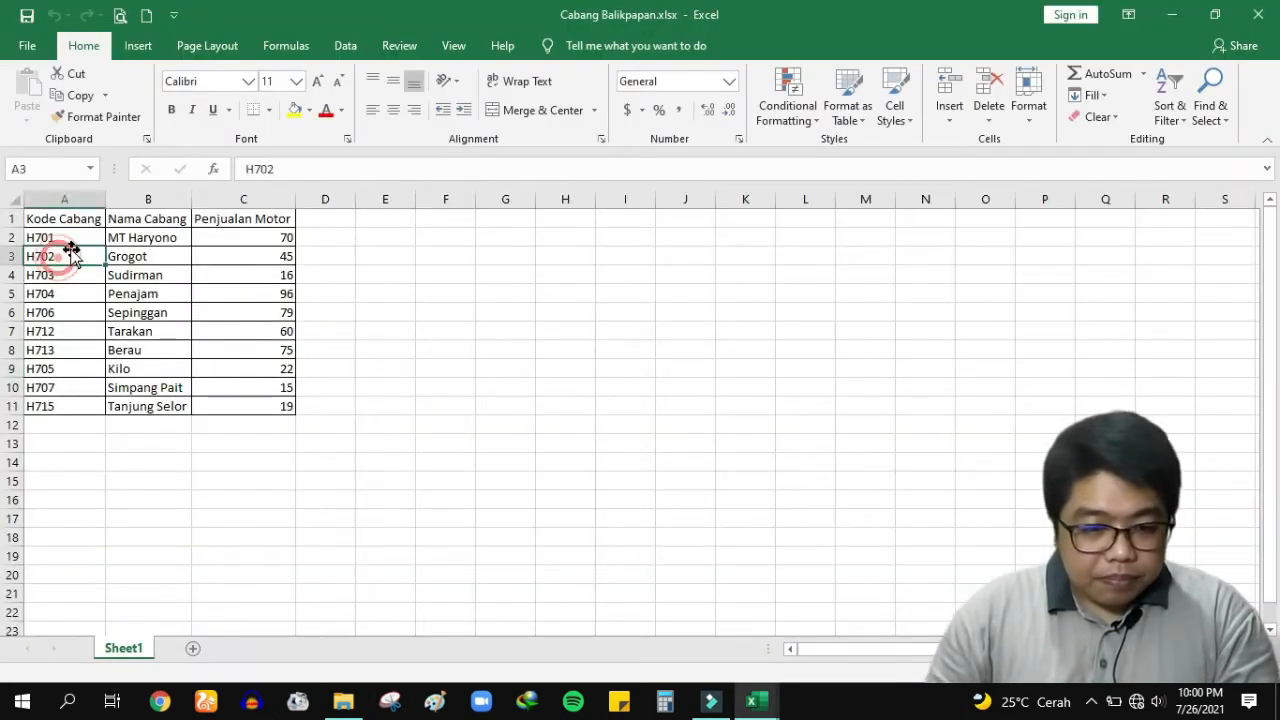
left_click_drag(75, 238, 68, 368)
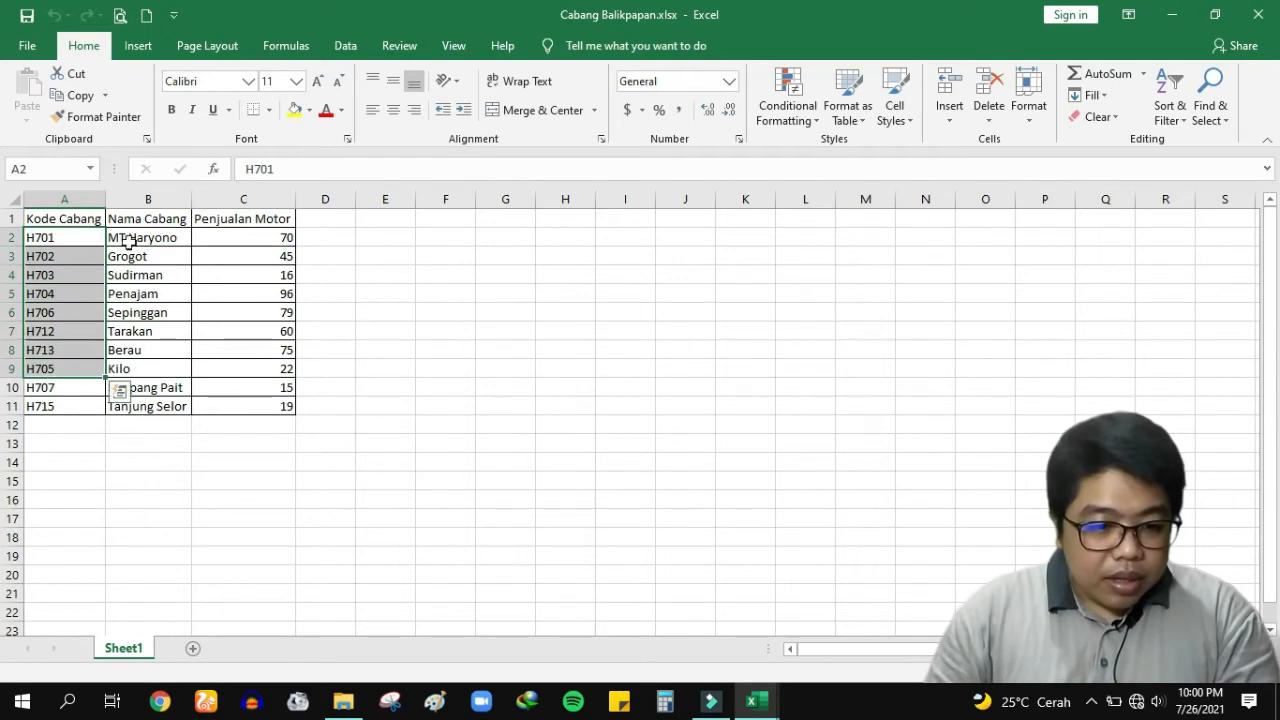
left_click_drag(130, 233, 150, 368)
left_click_drag(250, 237, 263, 406)
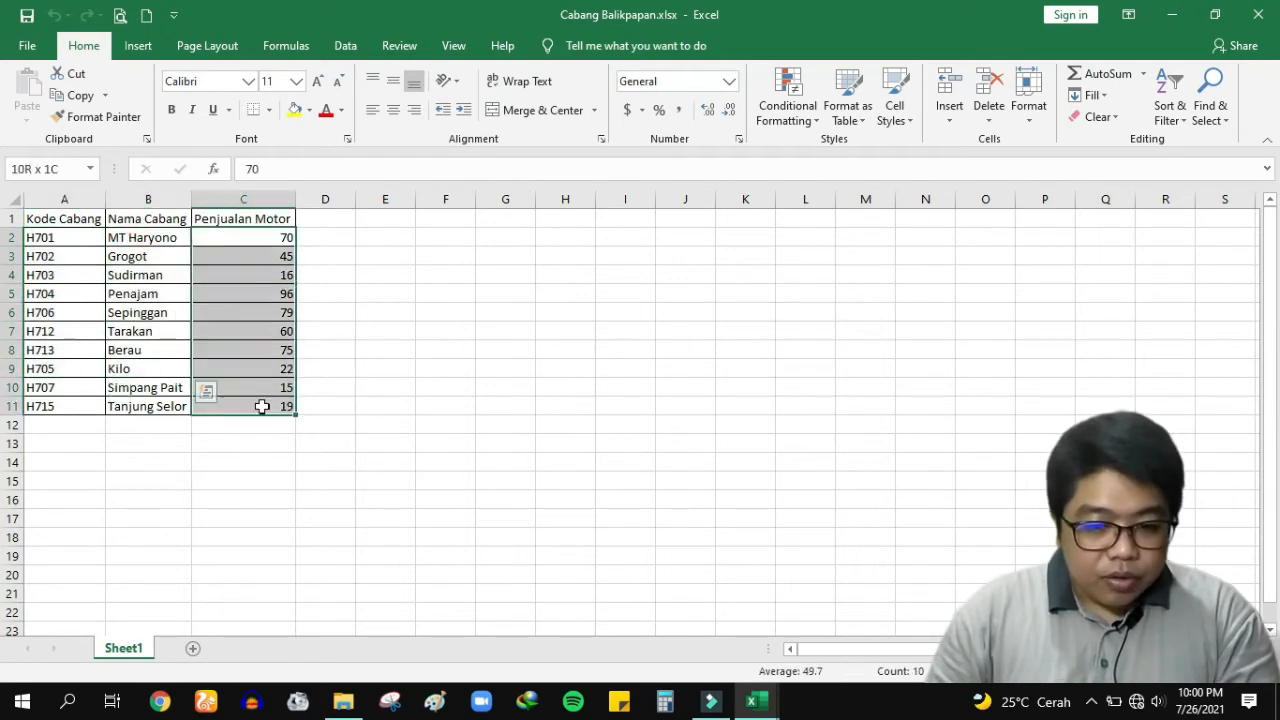
left_click(57, 252)
left_click(229, 259)
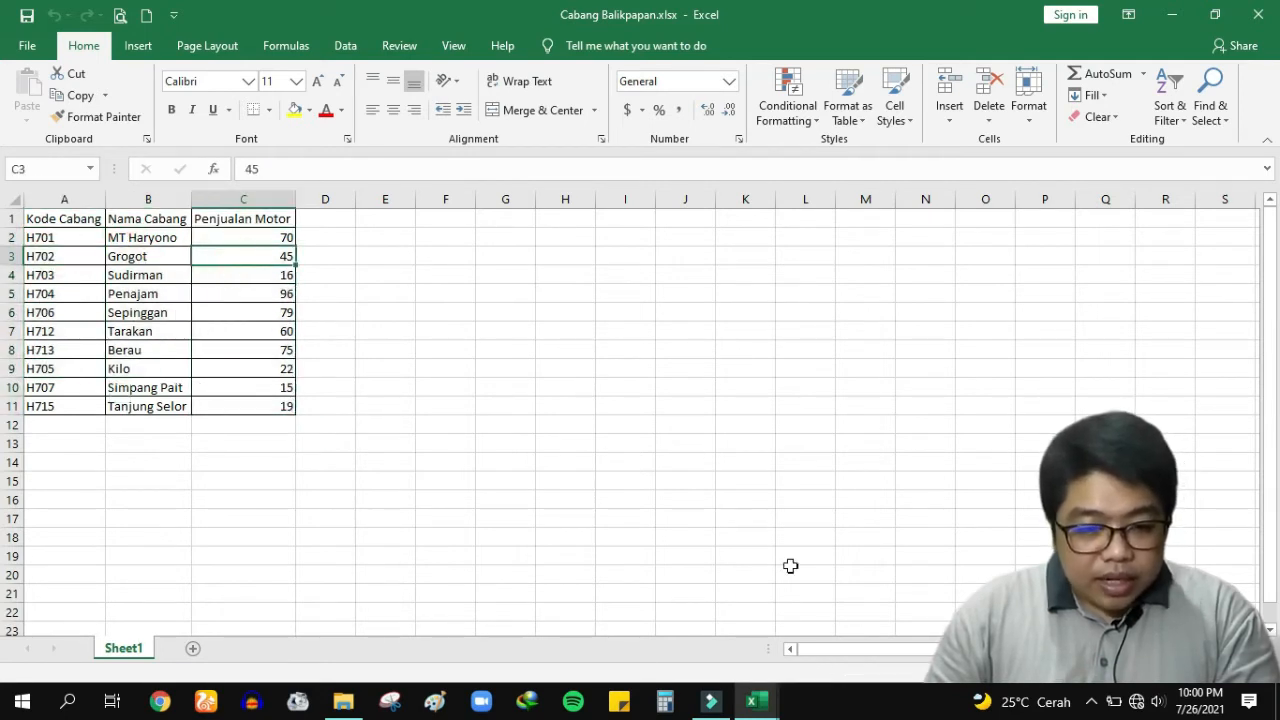
Step: Compare the layout of the Rekap Penjualan sheet with the Cabang Balikpapan table by switching between both workbooks
left_click(757, 701)
left_click(703, 609)
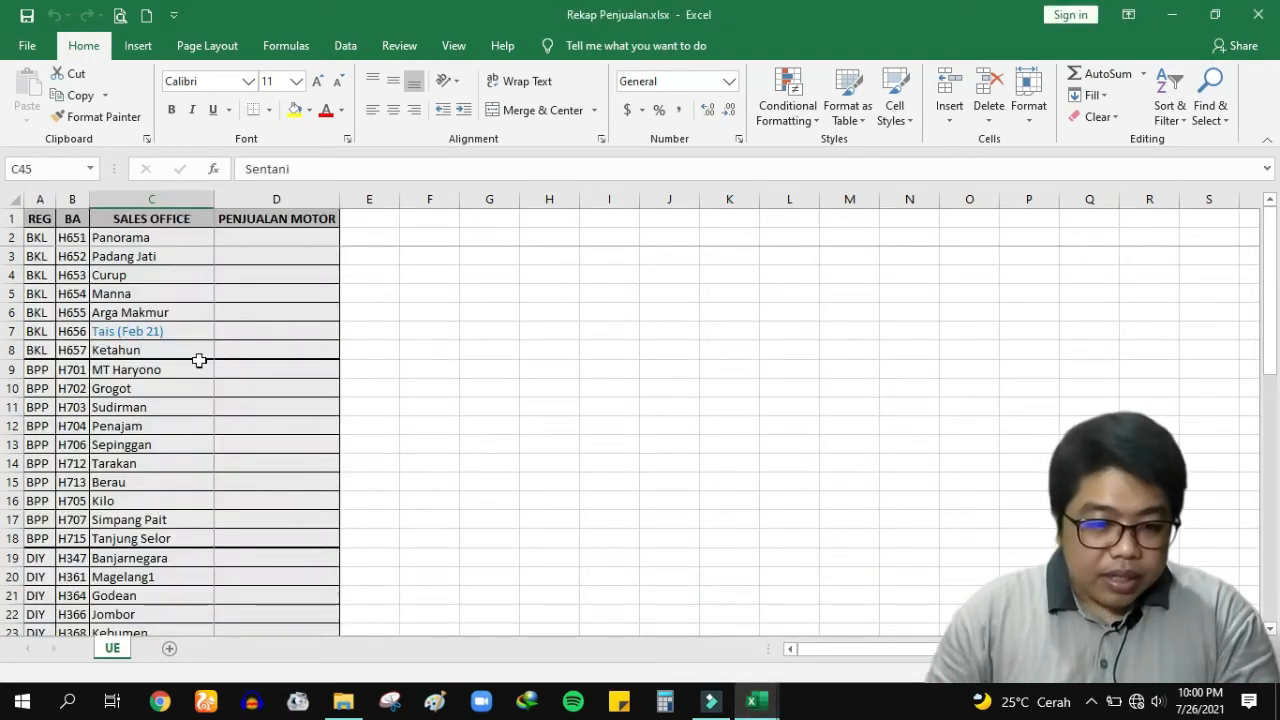
left_click(758, 705)
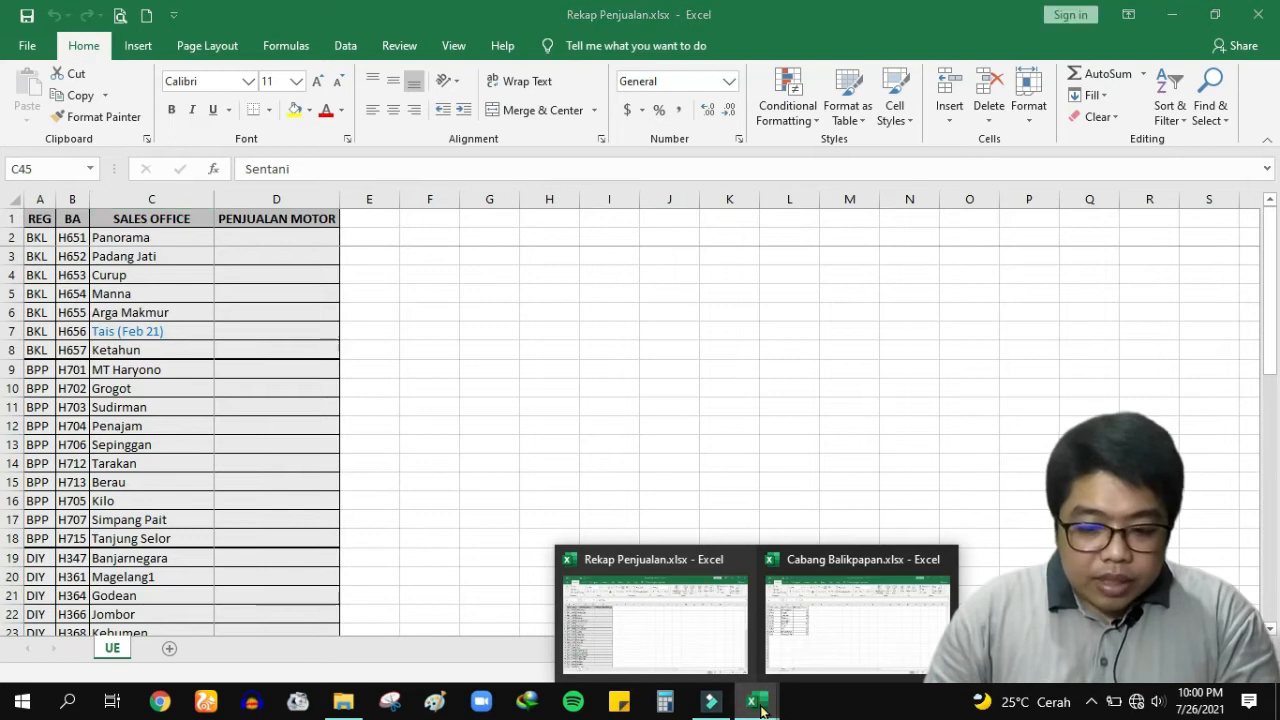
left_click(780, 617)
left_click(757, 702)
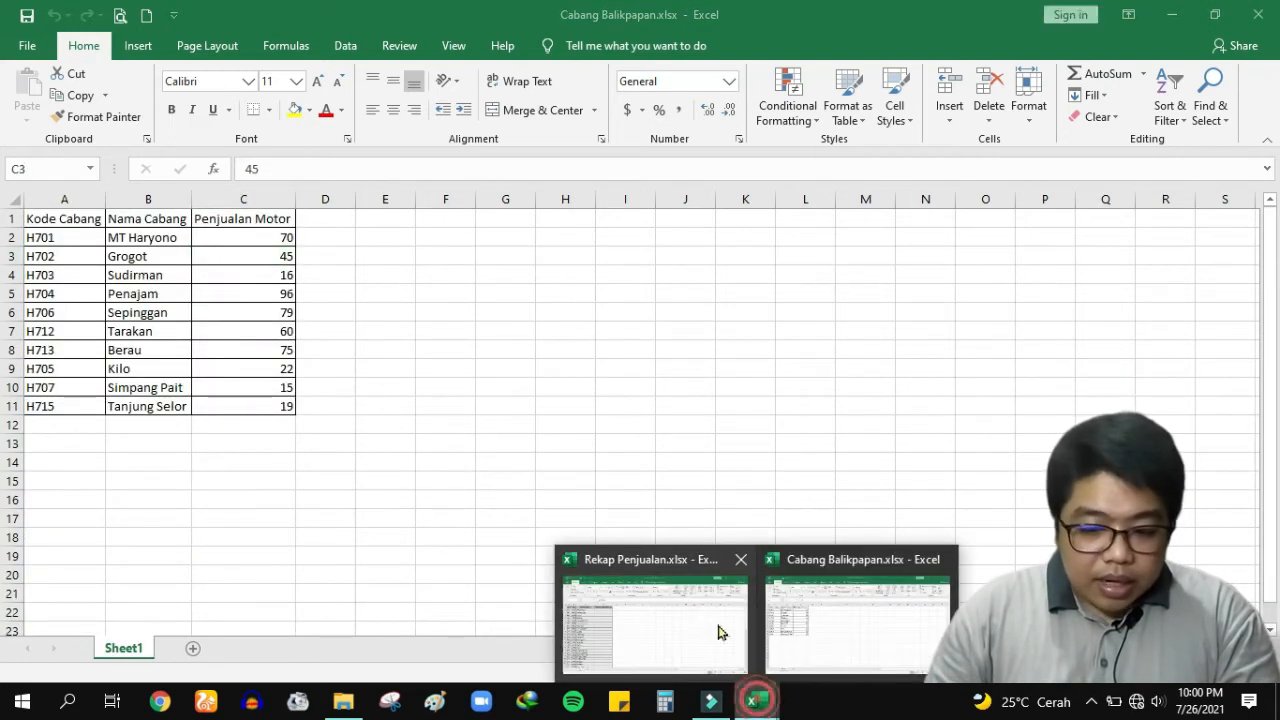
left_click(692, 603)
scroll(148, 362, "up", 3)
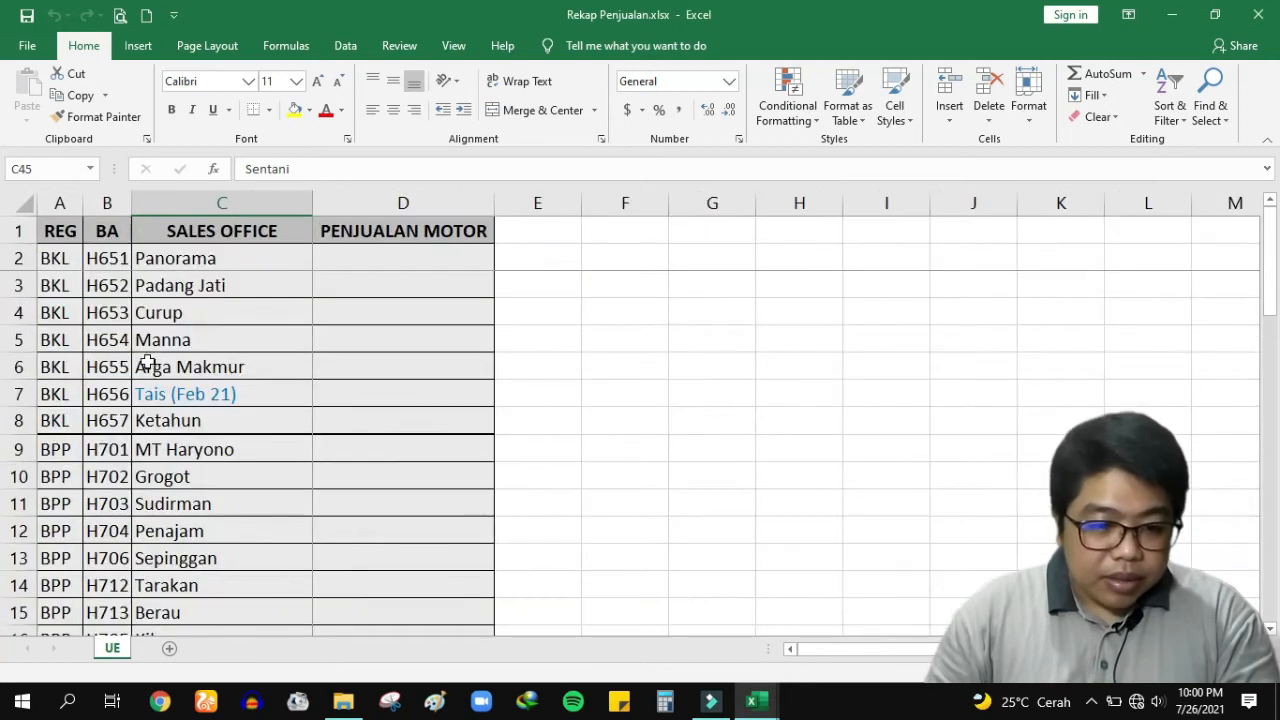
left_click(757, 700)
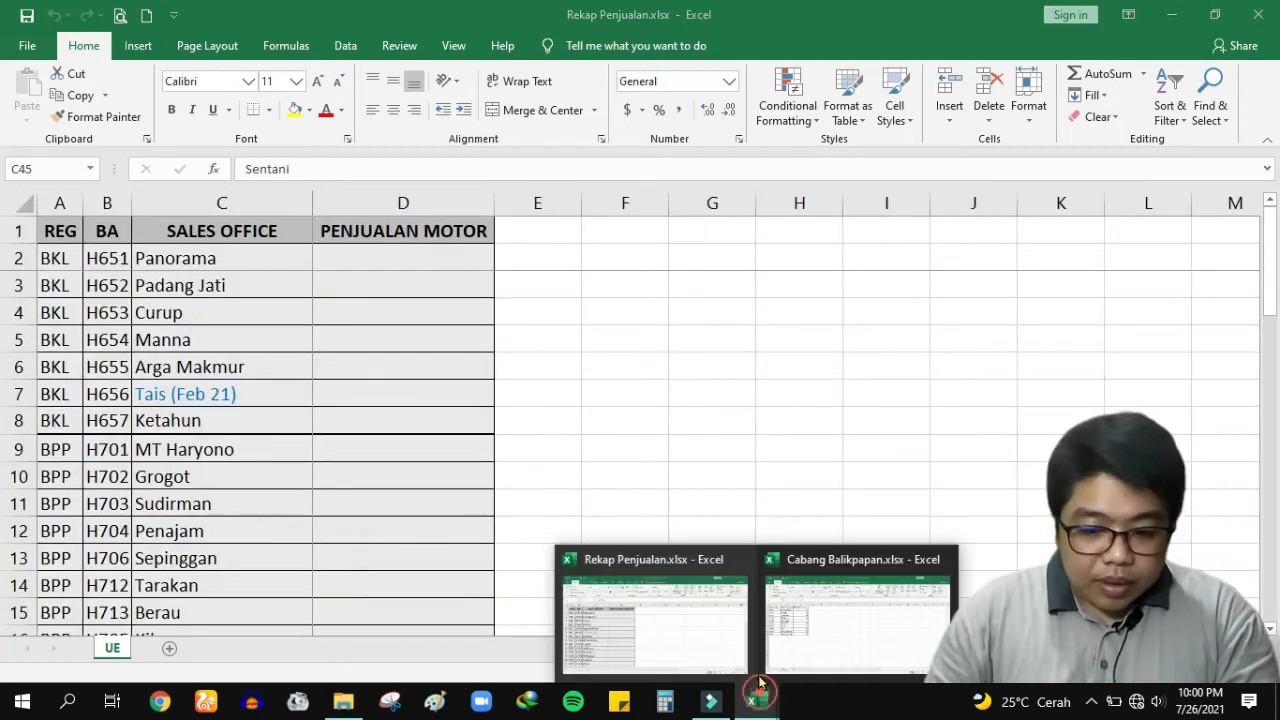
left_click(795, 603)
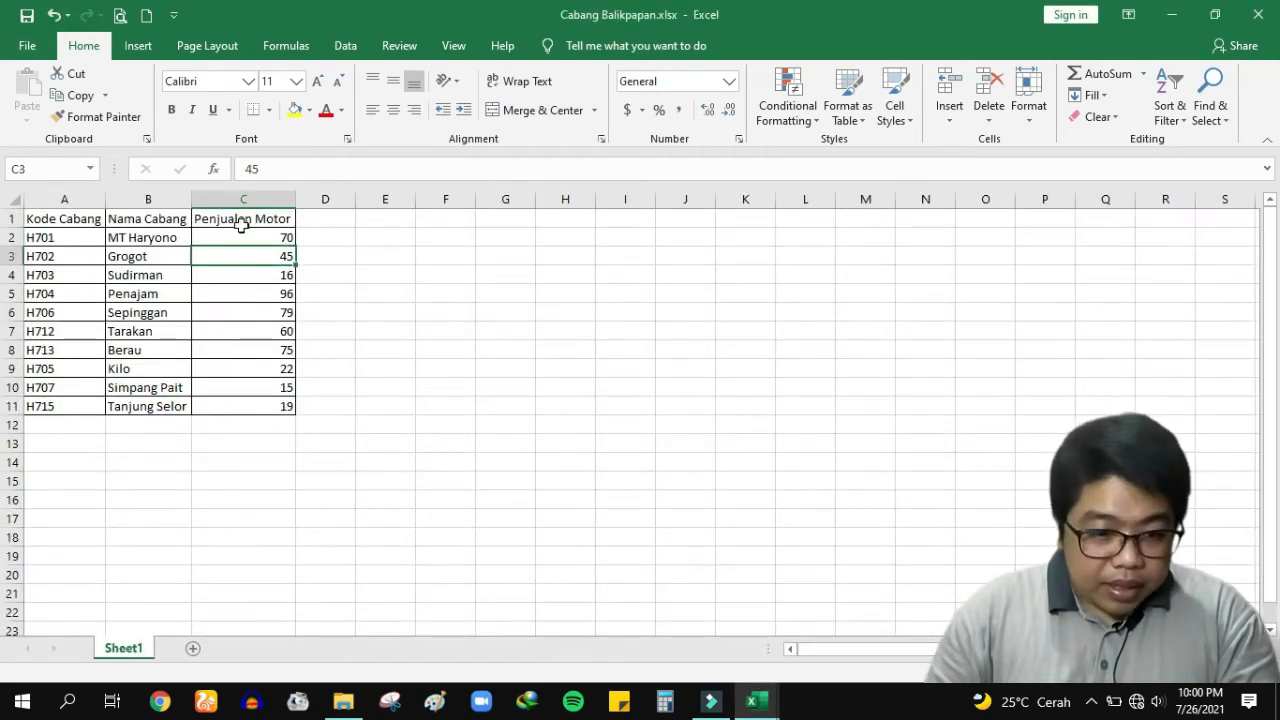
Step: Copy the Penjualan Motor values C2:C11 from Cabang Balikpapan into Rekap Penjualan, starting at D9 beside MT Haryono
left_click_drag(260, 237, 257, 404)
key("ctrl+c")
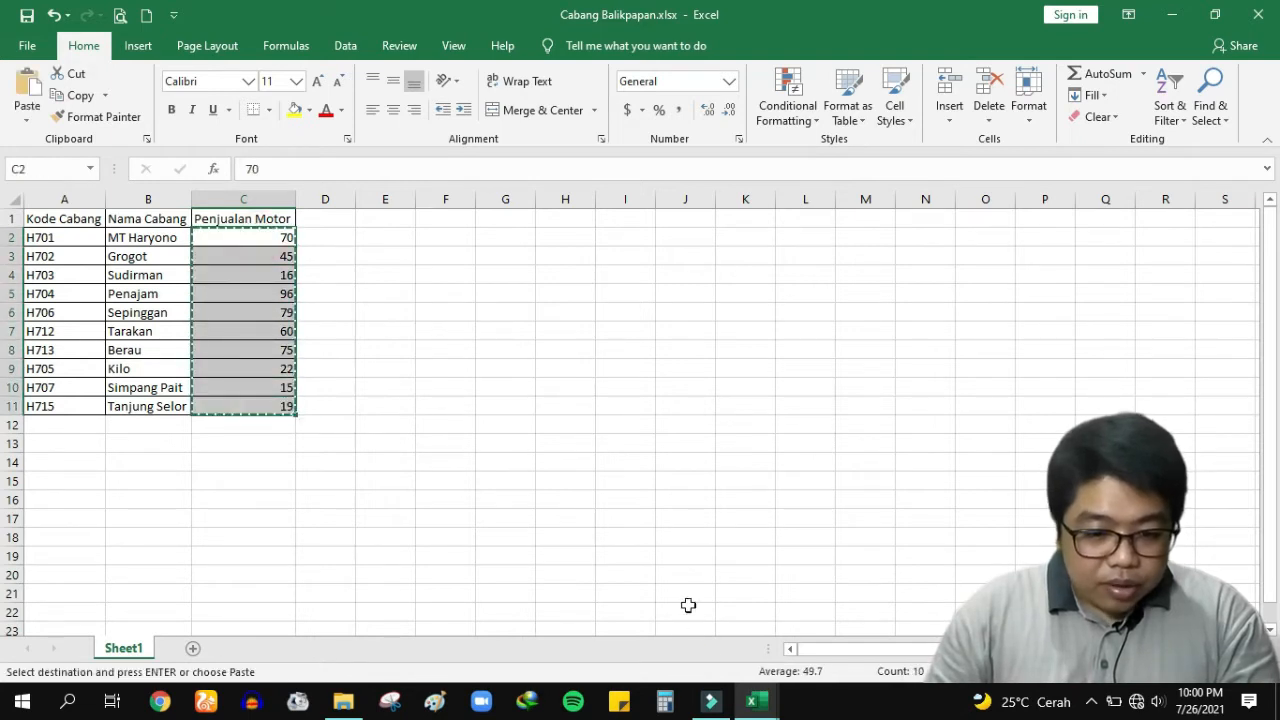
left_click(757, 700)
left_click(705, 635)
scroll(369, 389, "down", 2)
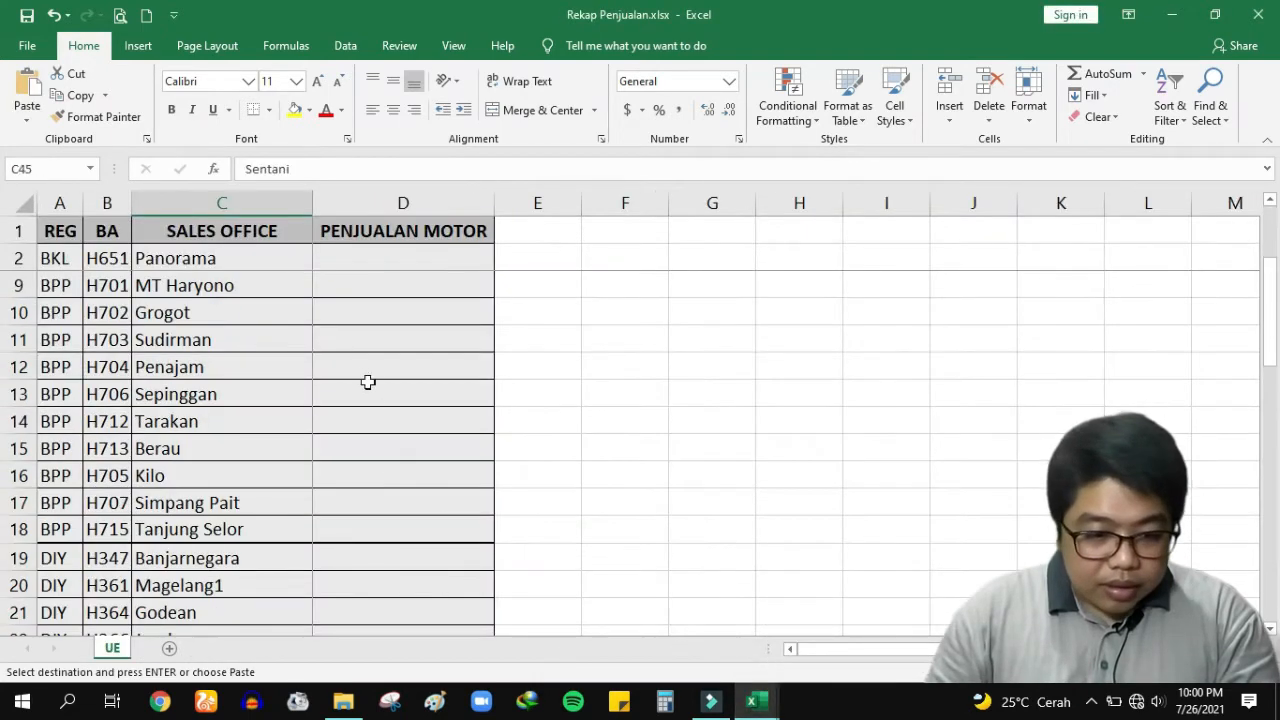
scroll(355, 406, "up", 1)
left_click(360, 369)
key("ctrl+v")
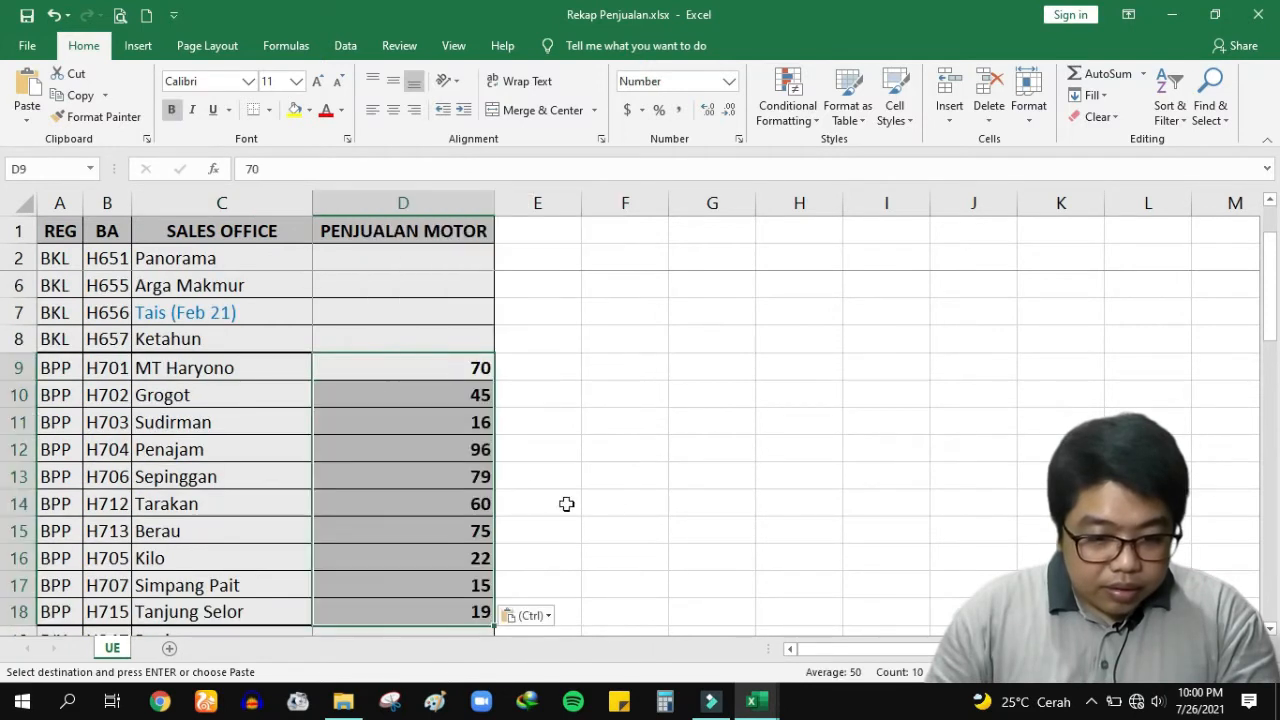
left_click(622, 449)
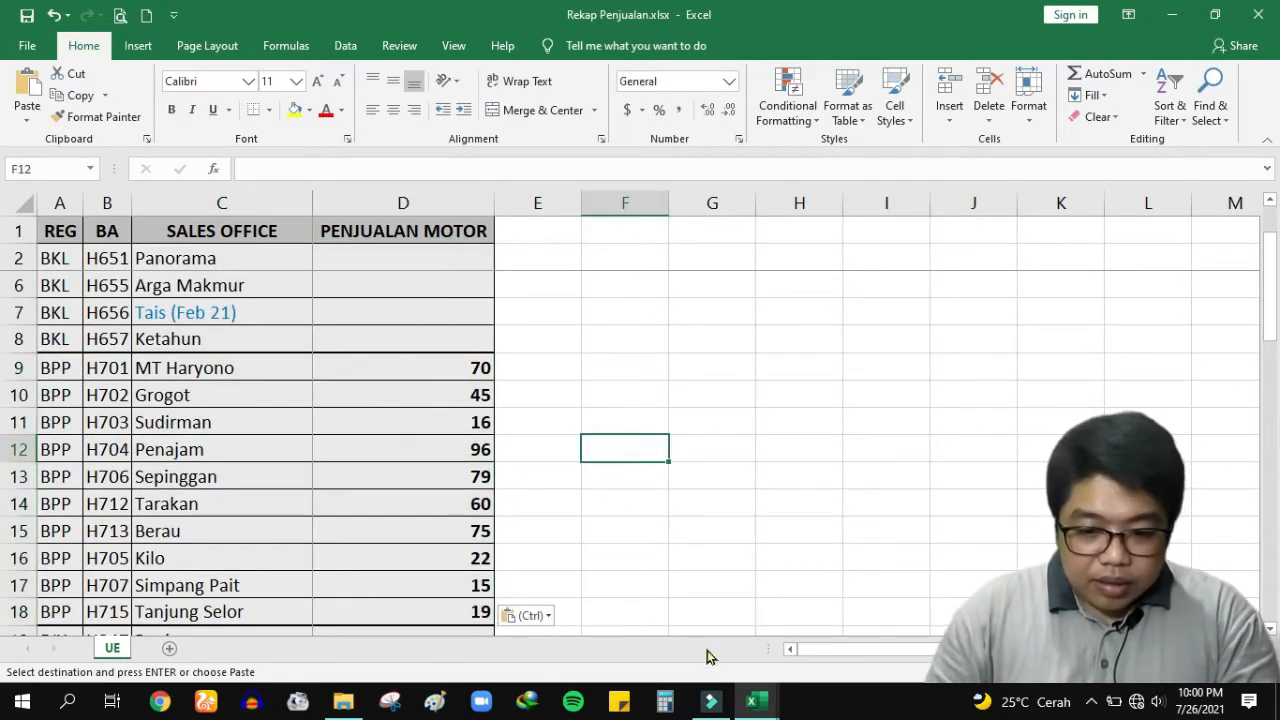
Step: Open Cabang Bengkulu from the desktop and copy its Penjualan Motor values C2:C8 into Rekap Penjualan, starting at D2
left_click(1277, 703)
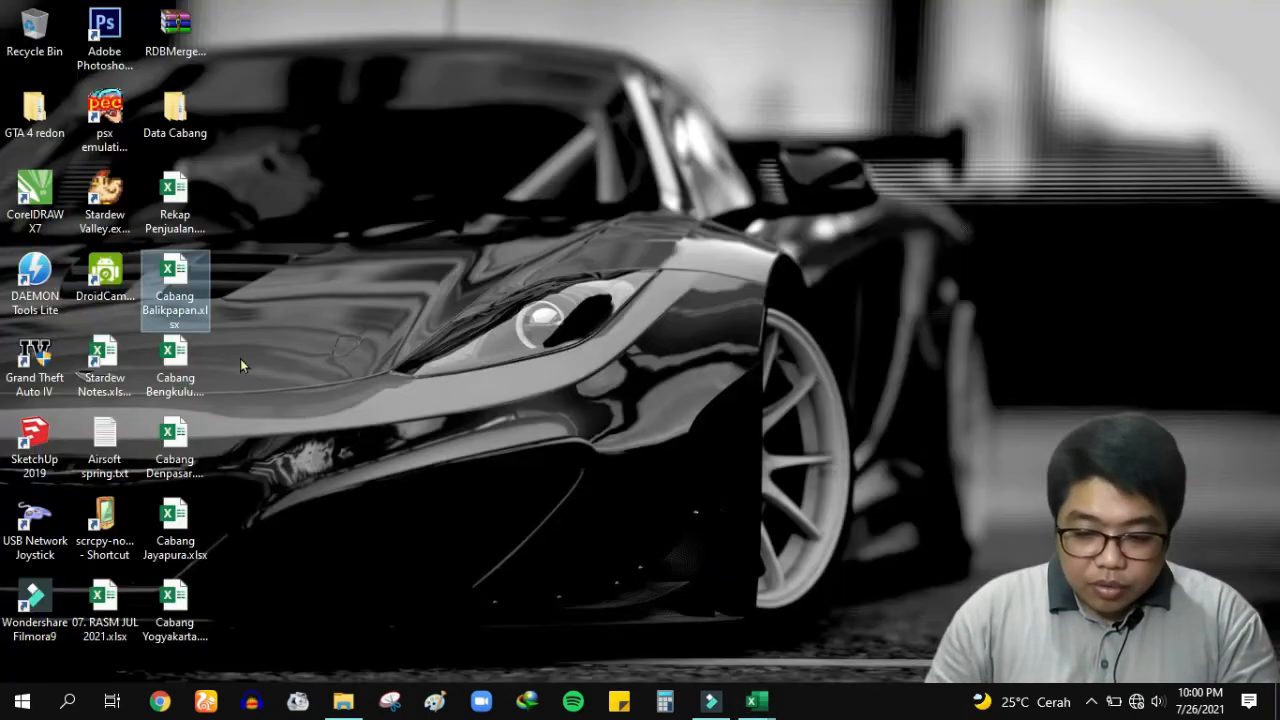
double_click(183, 377)
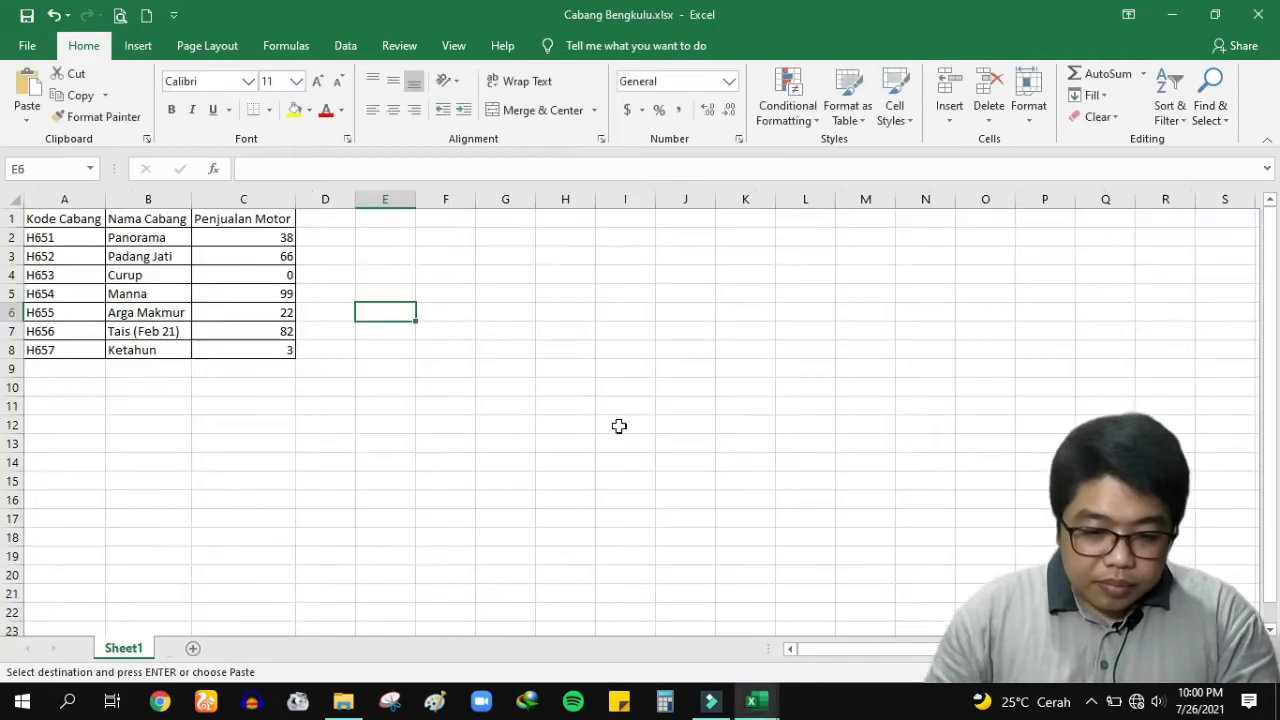
scroll(123, 293, "up", 2)
left_click_drag(300, 260, 411, 423)
key("ctrl+c")
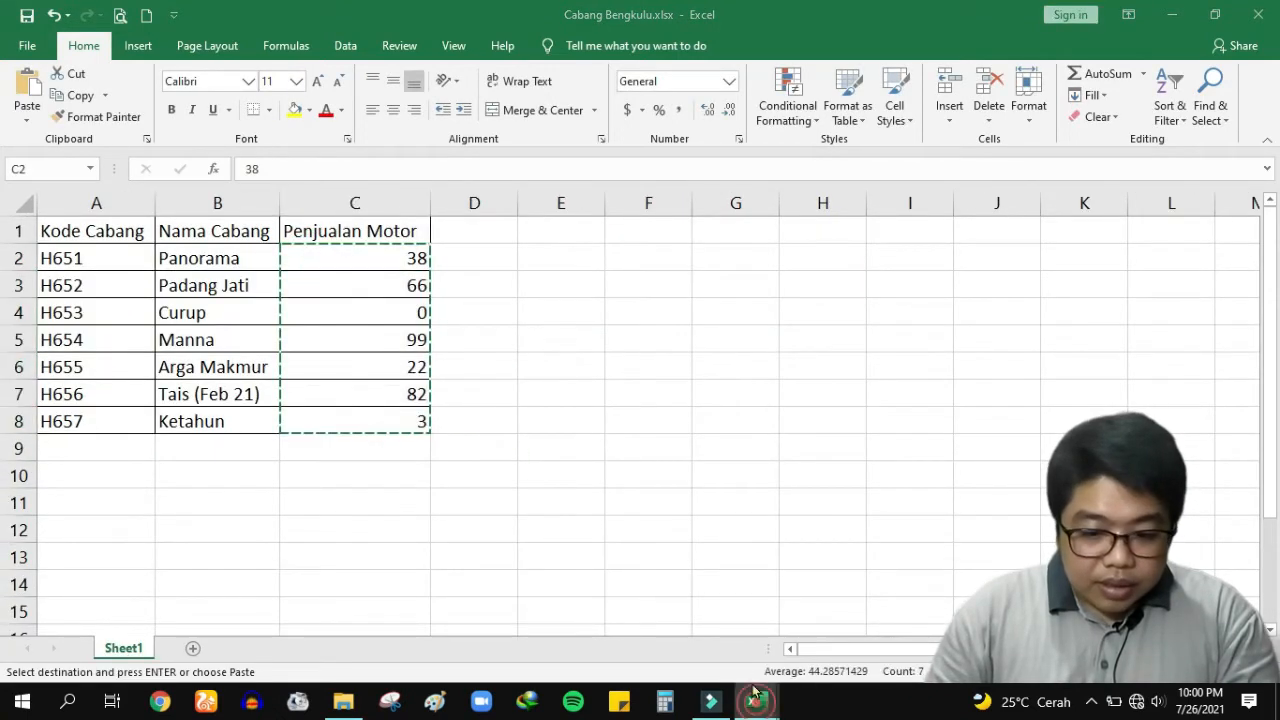
mouse_move(752, 700)
left_click(573, 622)
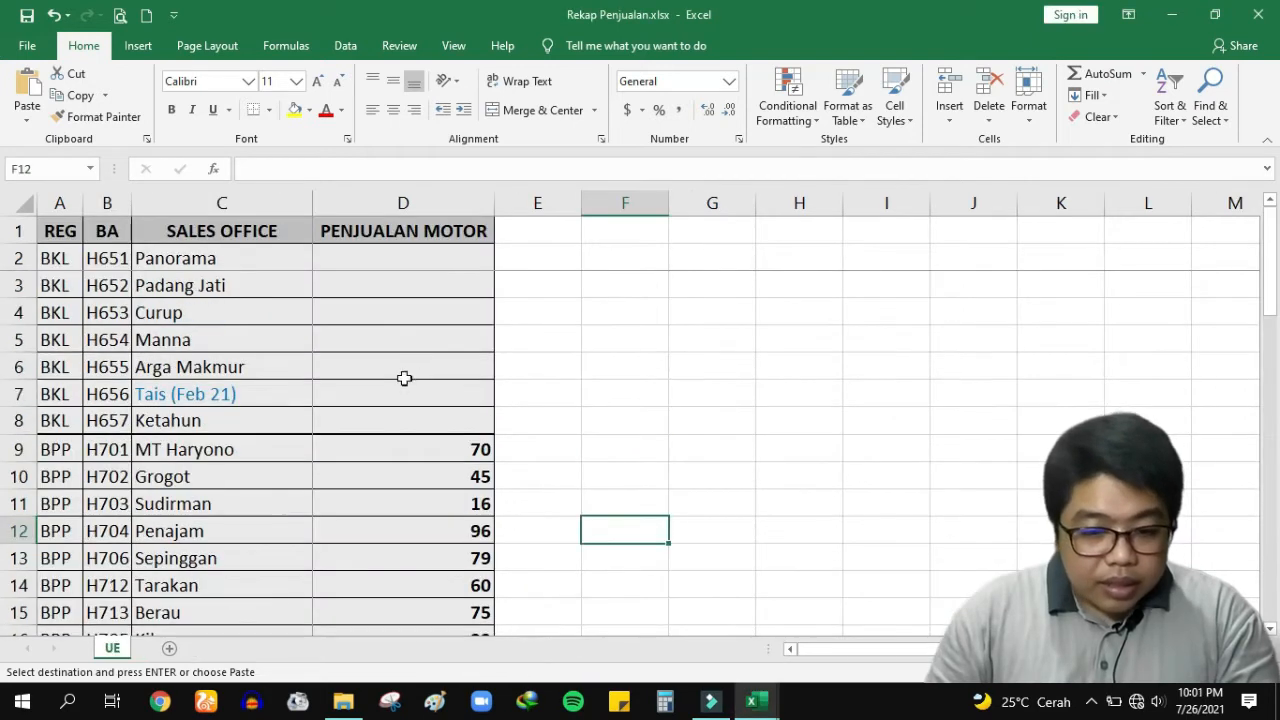
left_click(386, 262)
key("ctrl+v")
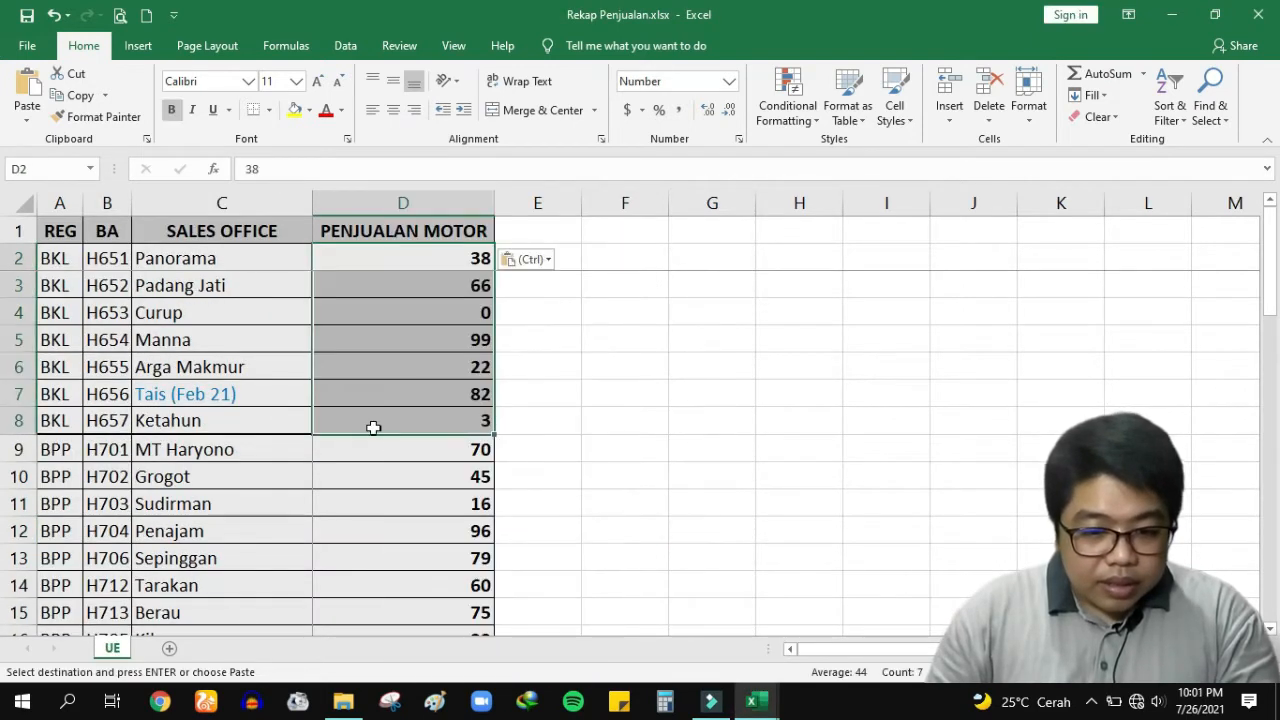
left_click(387, 509)
Step: Widen the BA column of the UE sheet to fit its codes
scroll(449, 475, "down", 2)
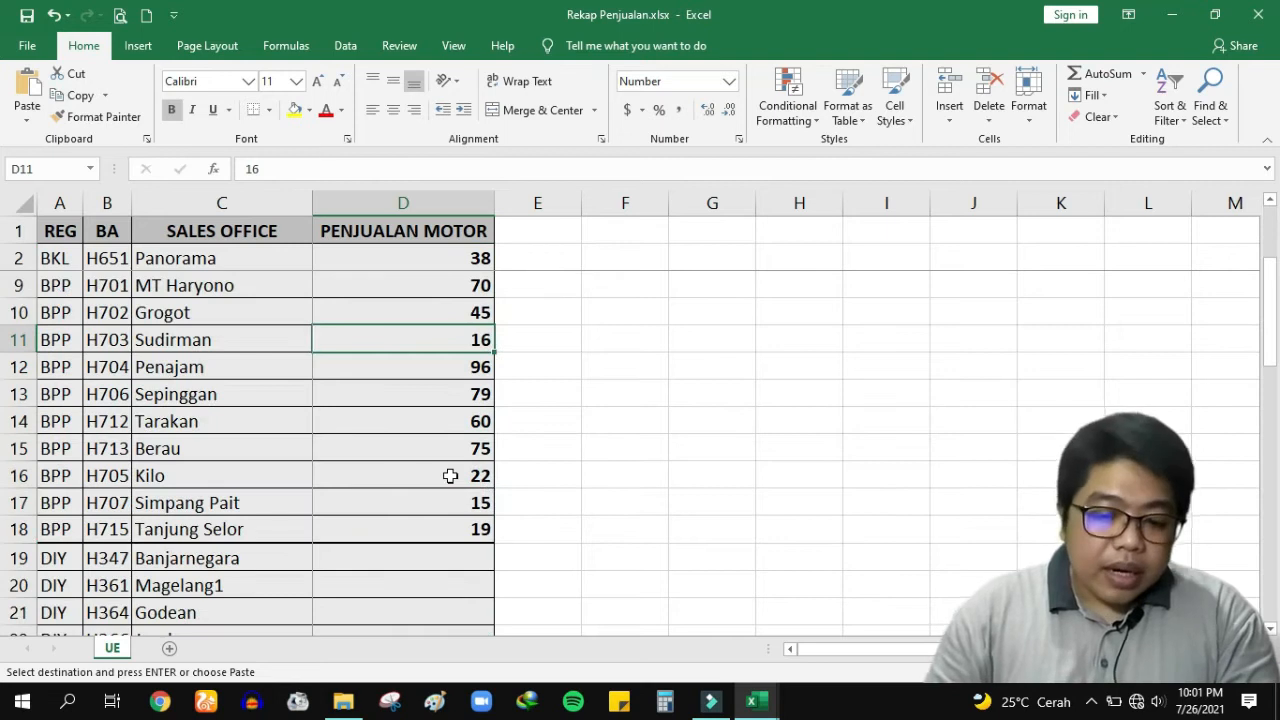
scroll(450, 476, "down", 1)
scroll(450, 476, "down", 1)
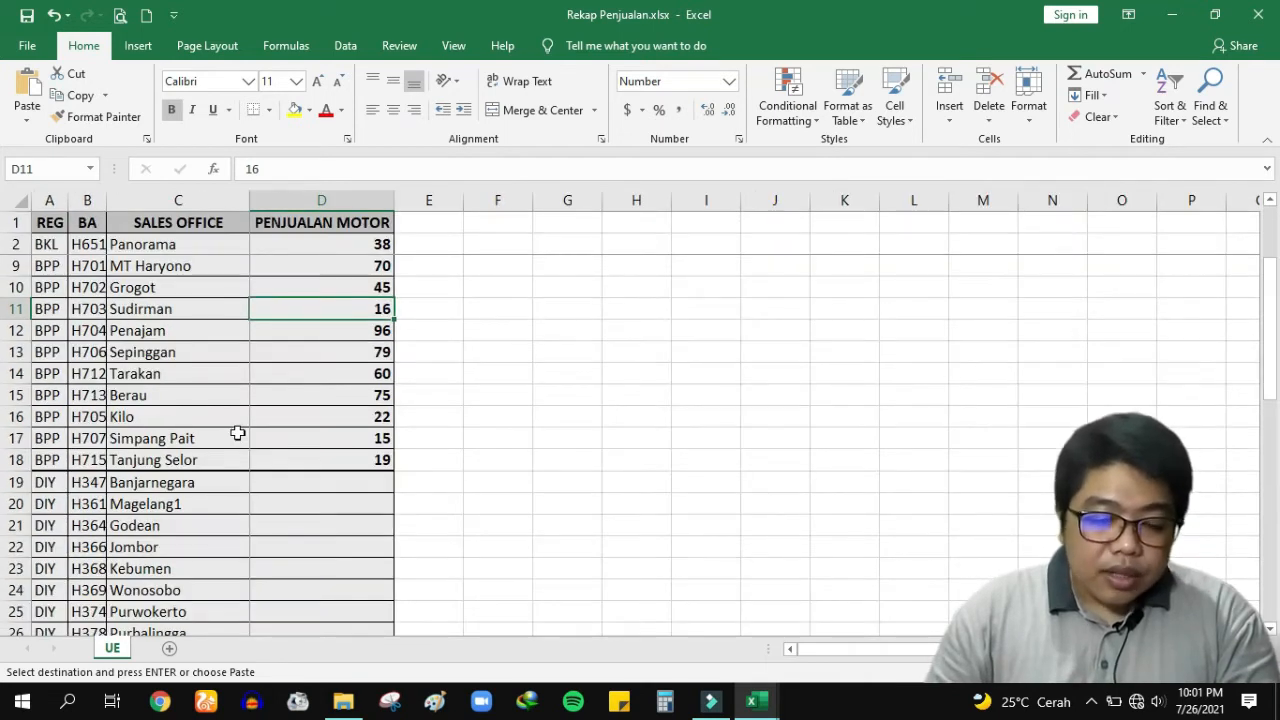
scroll(236, 430, "up", 2)
double_click(107, 205)
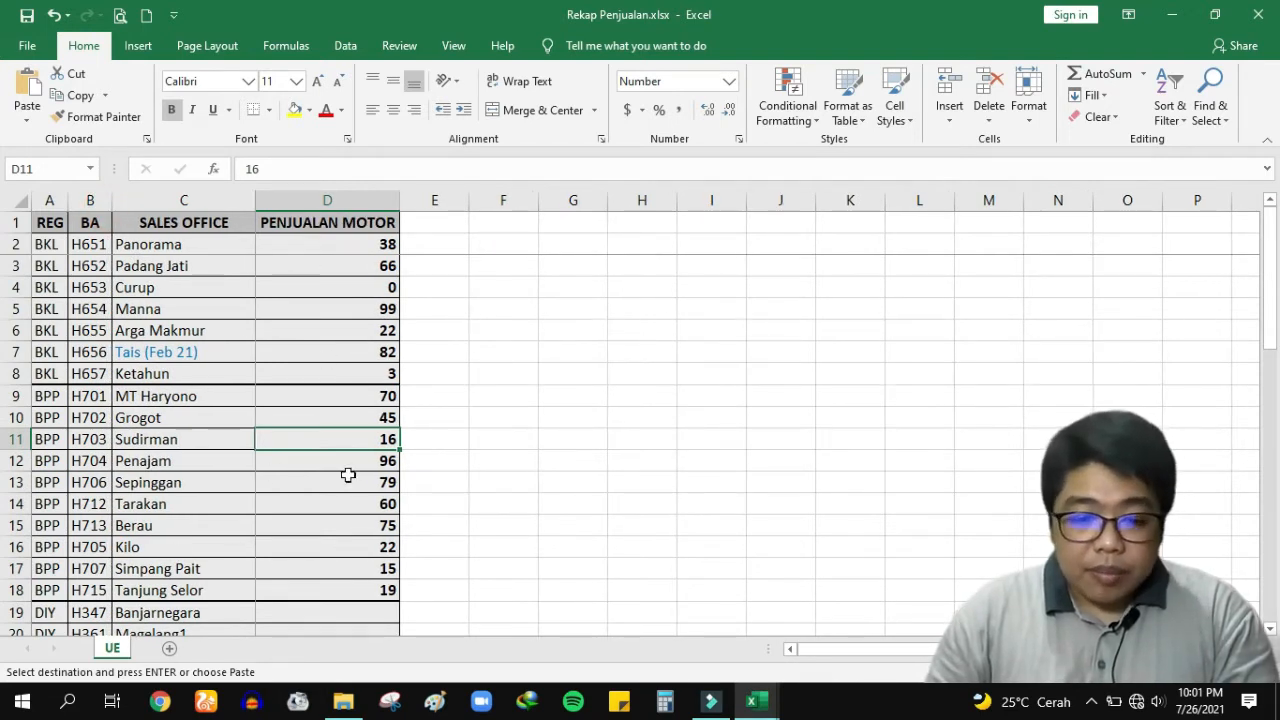
Step: Review the sales figures and office names of the BPP rows, from MT Haryono to Tanjung Selor
left_click_drag(349, 397, 357, 590)
left_click(178, 400)
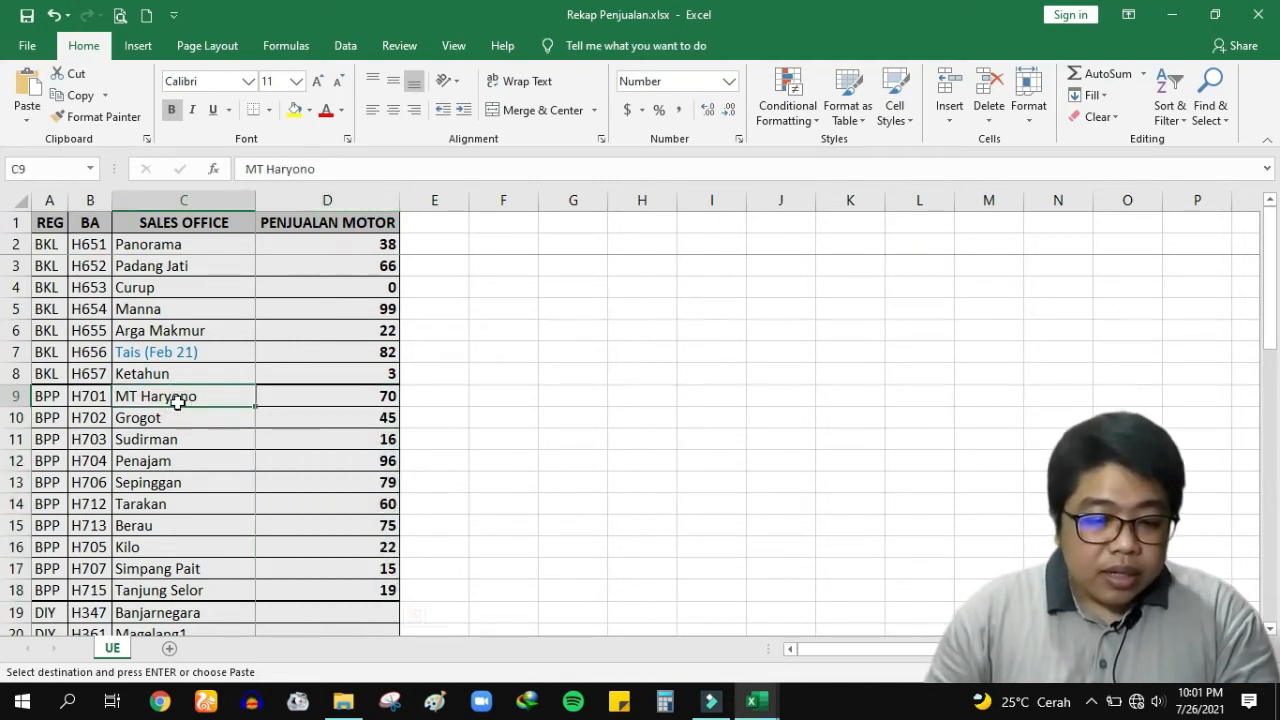
left_click_drag(178, 400, 207, 592)
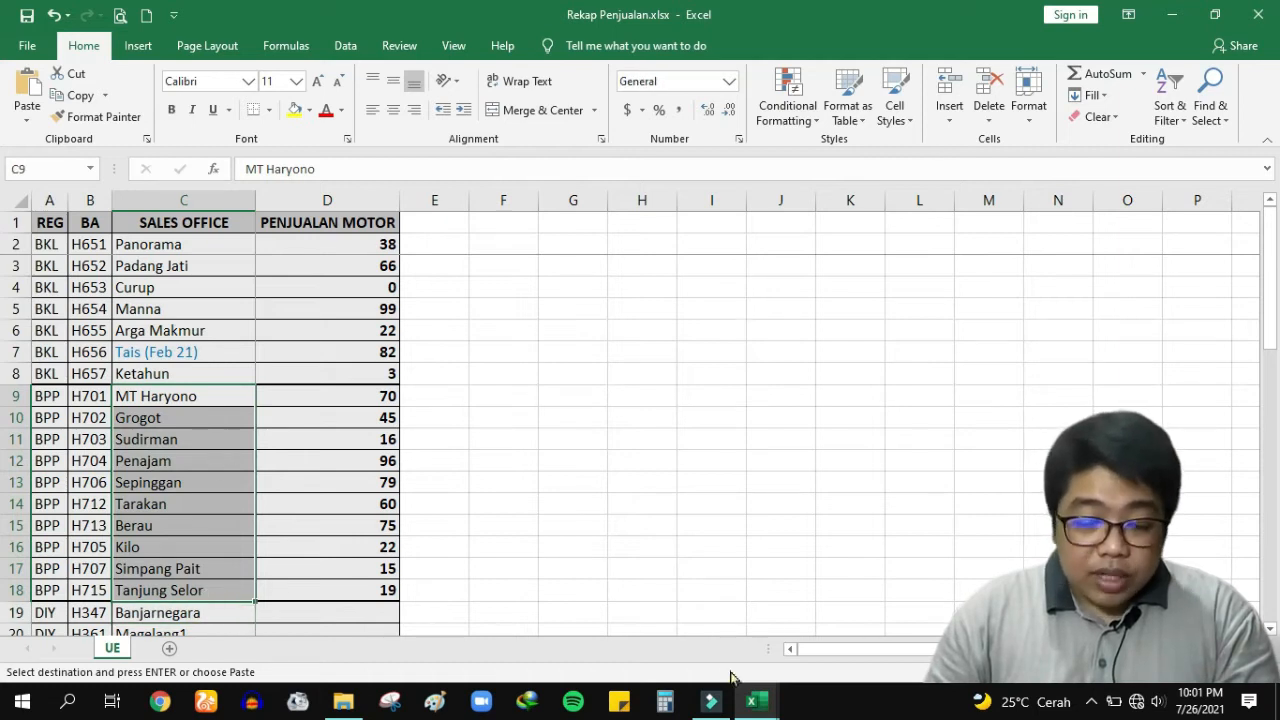
Step: In Cabang Balikpapan, move the whole Tarakan row directly above the Penajam row
left_click(752, 700)
left_click(768, 598)
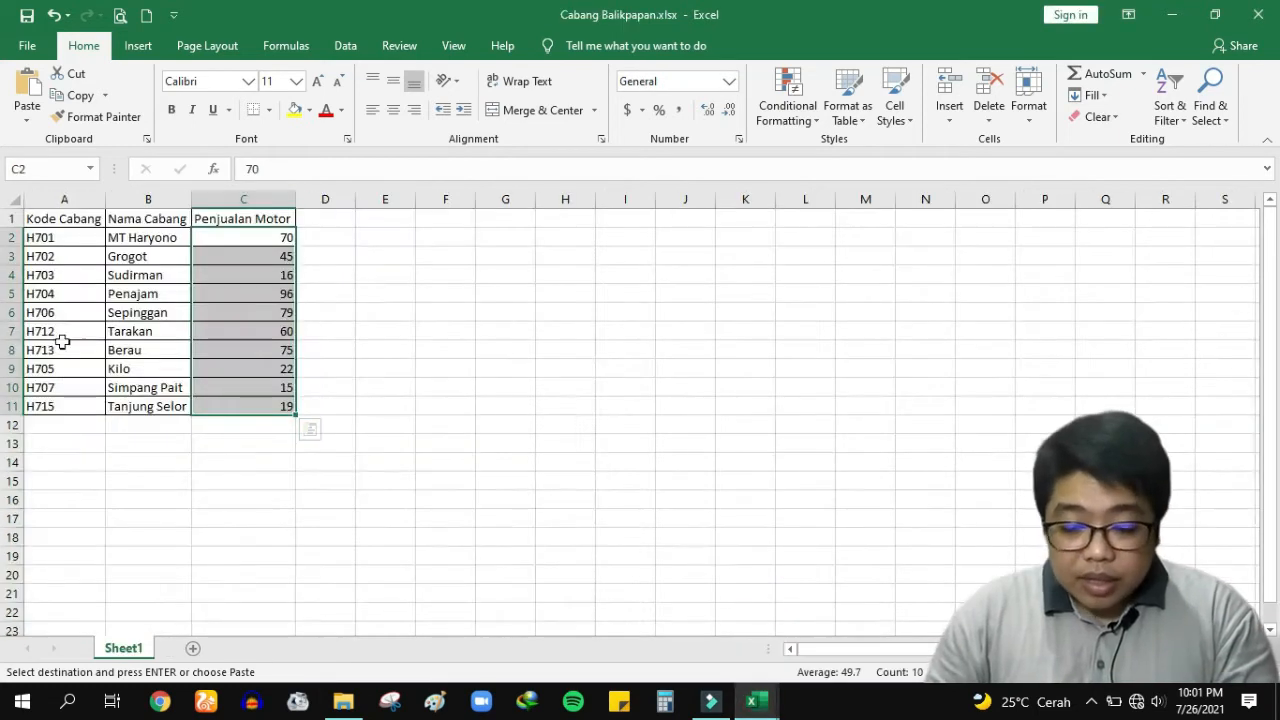
left_click(12, 331)
key("ctrl+x")
left_click(12, 293)
right_click(13, 294)
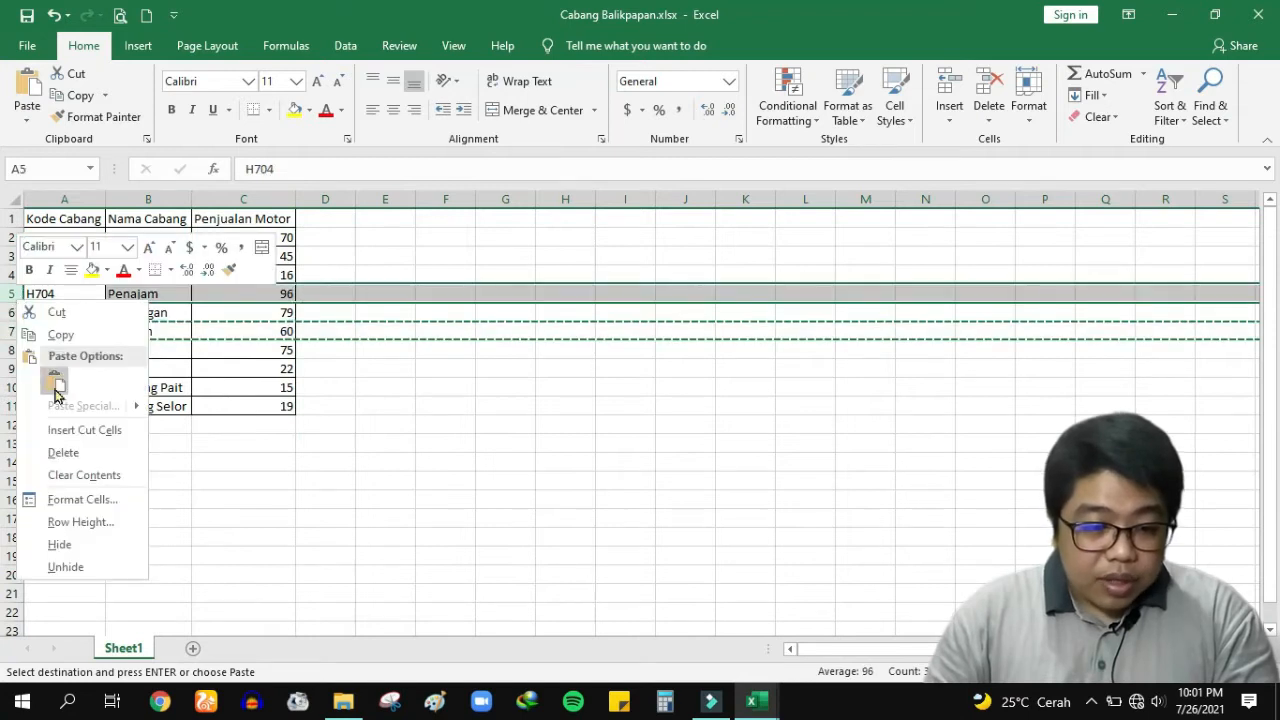
left_click(84, 429)
Step: Cut the Berau row and insert it directly above the Kilo row
left_click(12, 350)
key("ctrl+x")
right_click(11, 370)
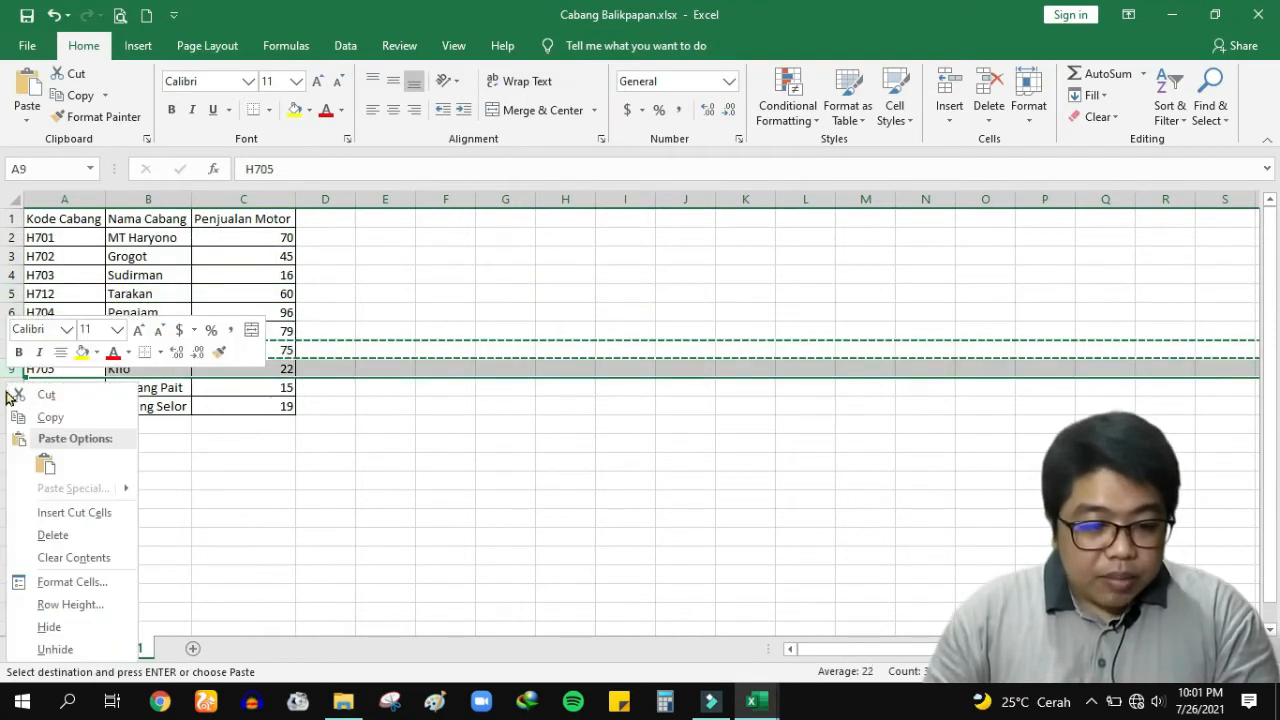
left_click(79, 511)
left_click(409, 373)
Step: Return to Rekap Penjualan and clear the PENJUALAN MOTOR values of the BPP rows D9:D18 and BKL rows D2:D8
key("alt+Tab")
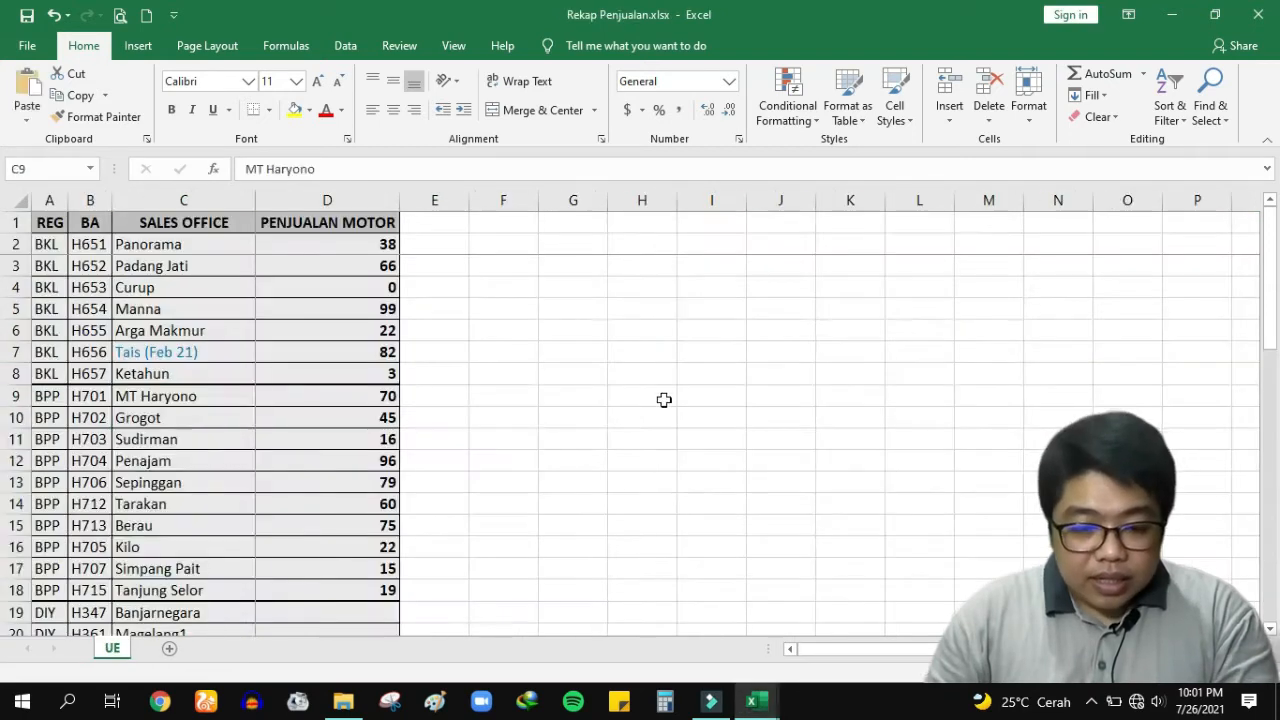
key("ctrl+shift+Down")
left_click_drag(343, 394, 385, 591)
key("Delete")
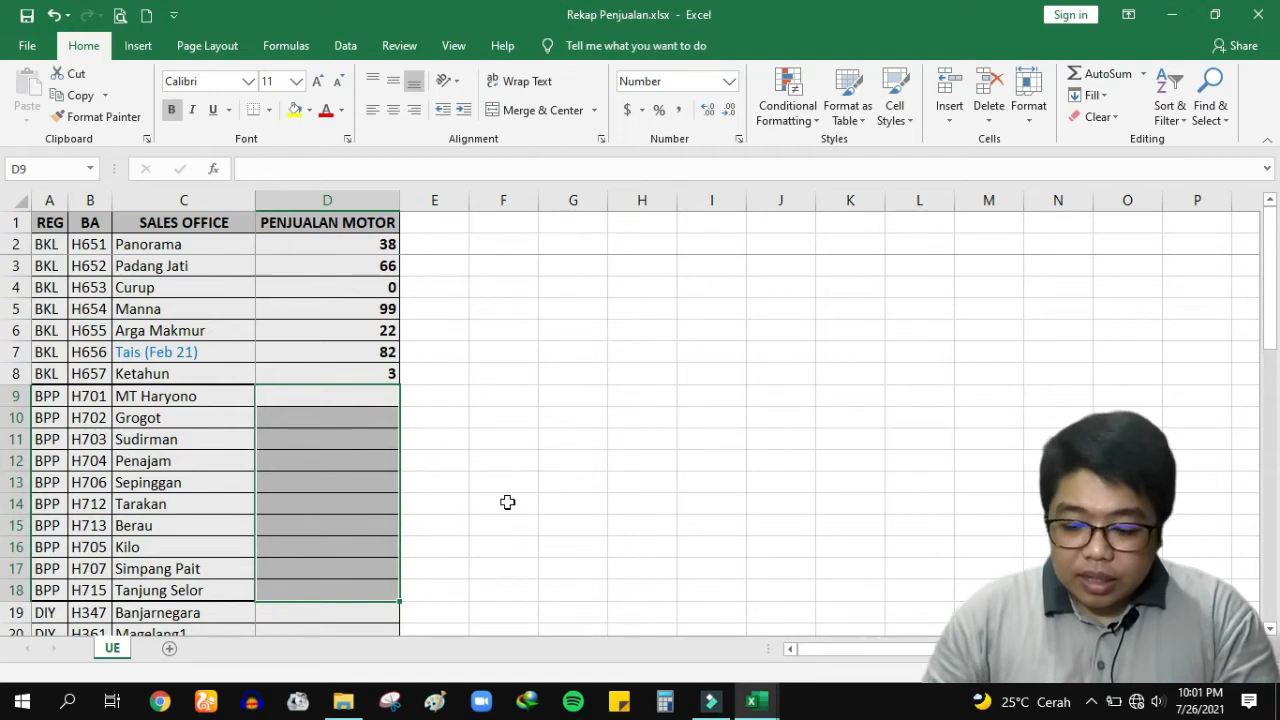
left_click_drag(343, 243, 361, 369)
key("Delete")
left_click(488, 372)
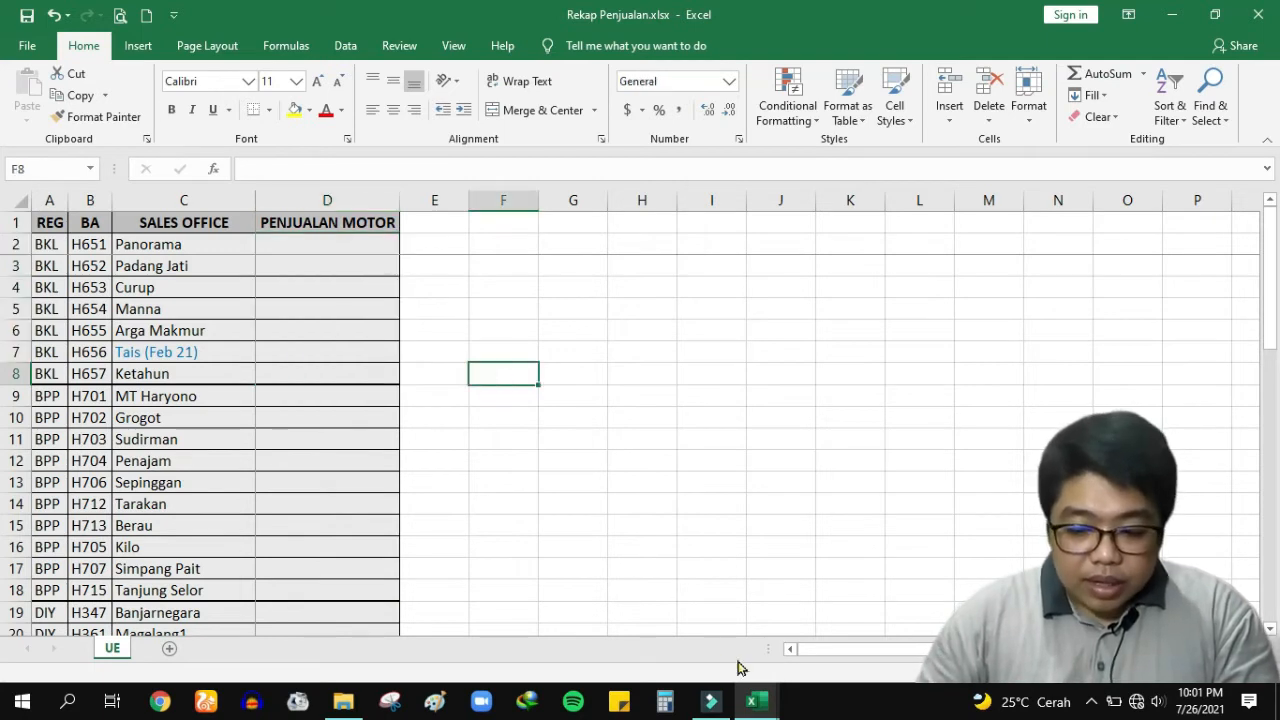
Step: Close the Cabang Balikpapan workbook without saving its changes and also close the Cabang Bengkulu workbook
mouse_move(752, 700)
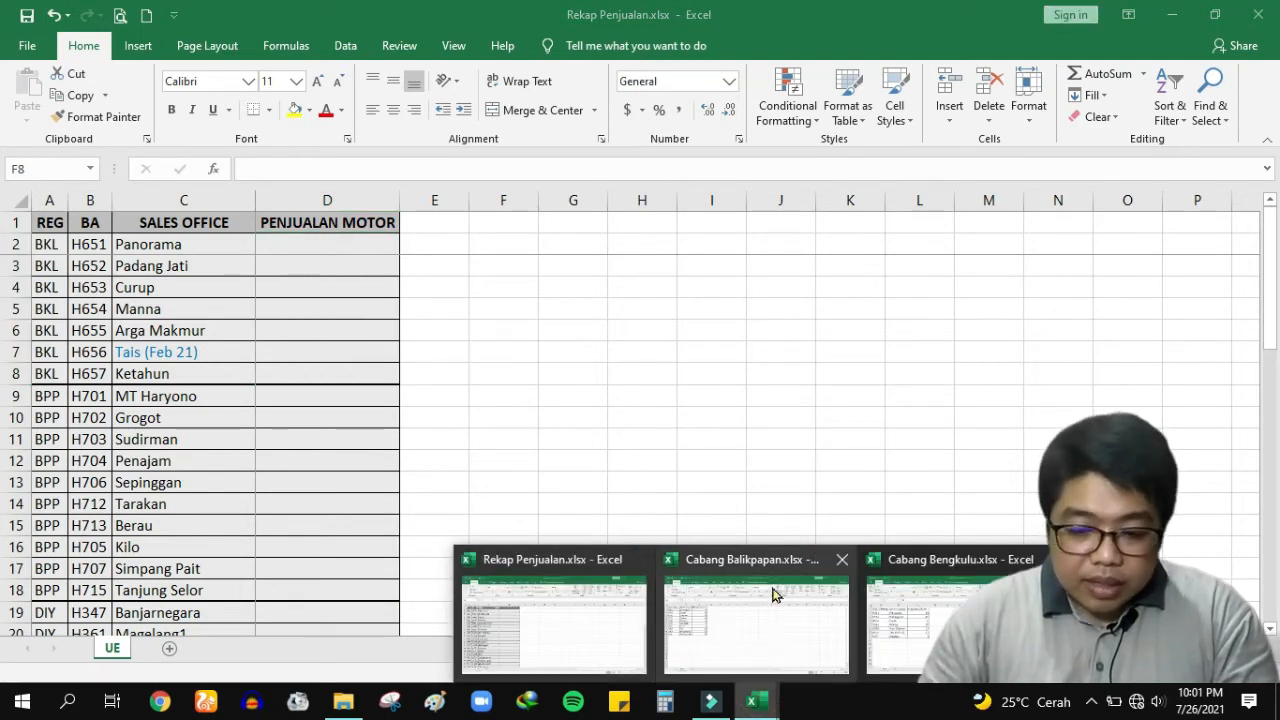
left_click(841, 561)
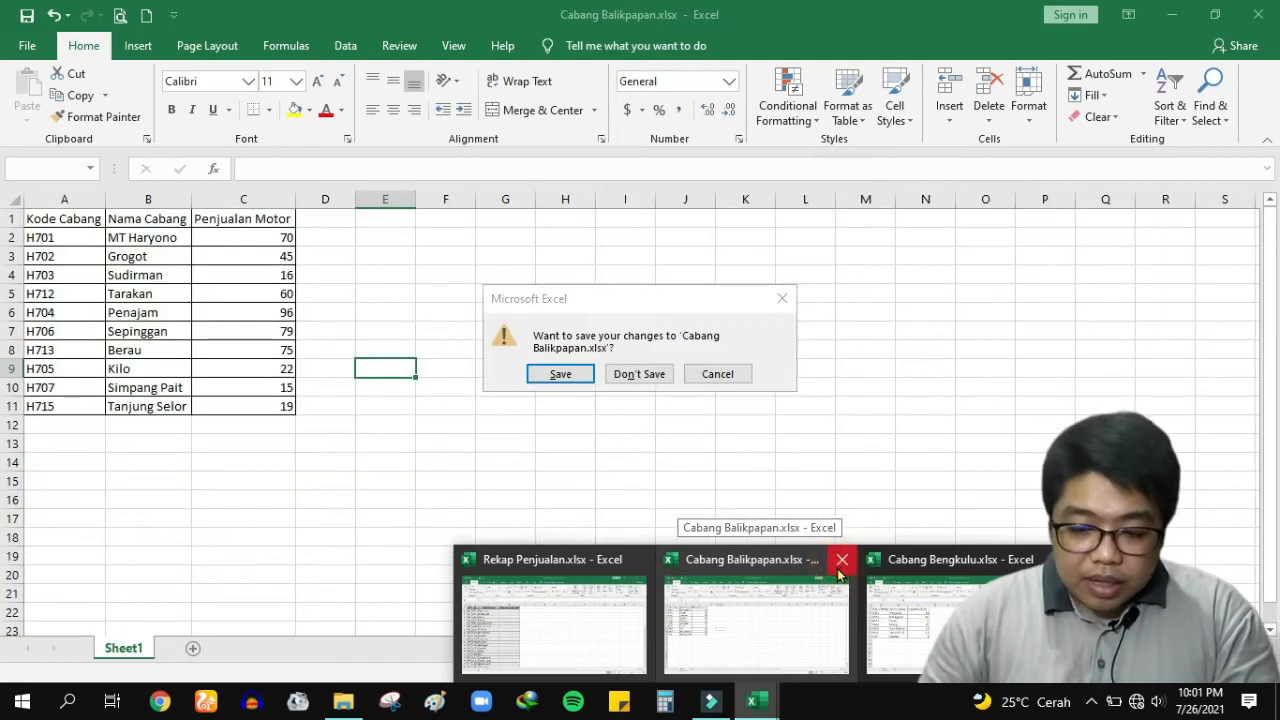
left_click(639, 374)
left_click(752, 700)
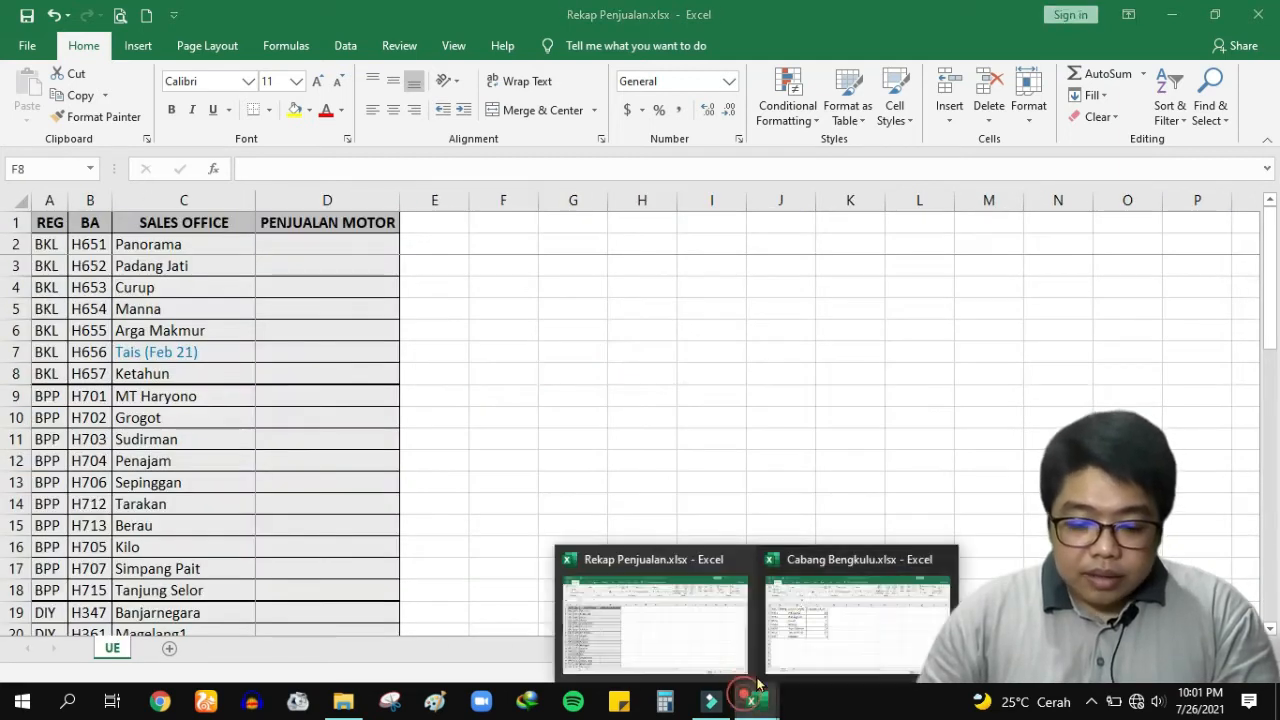
left_click(945, 560)
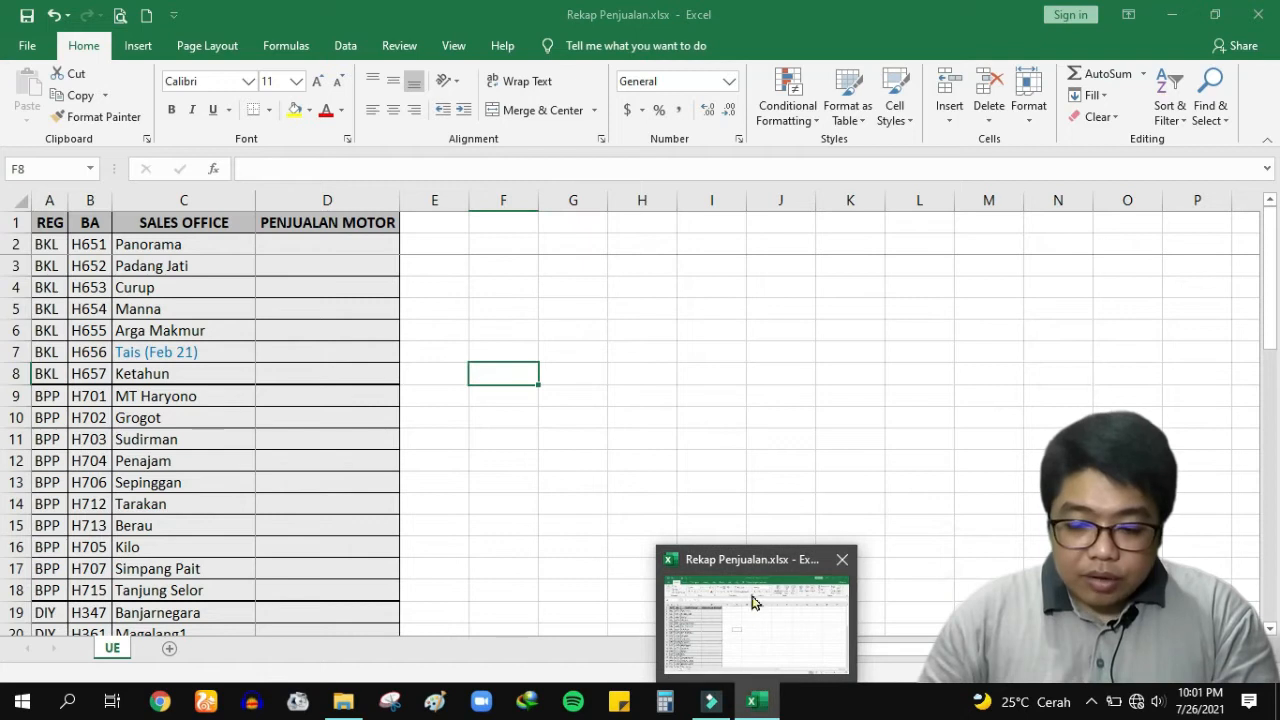
Step: Minimize Rekap Penjualan and create a new folder named "file dari cabang" on the desktop
left_click(1172, 14)
left_click_drag(266, 277, 163, 630)
left_click(321, 392)
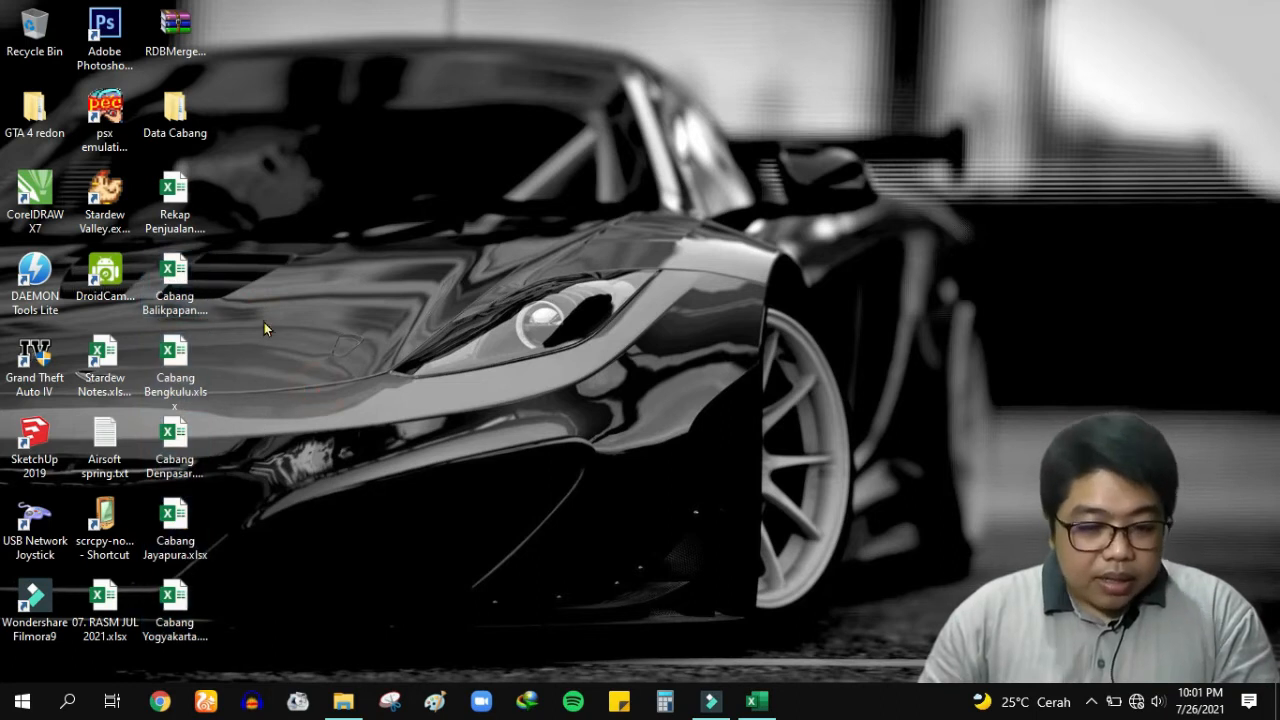
left_click_drag(244, 261, 174, 605)
left_click(250, 263)
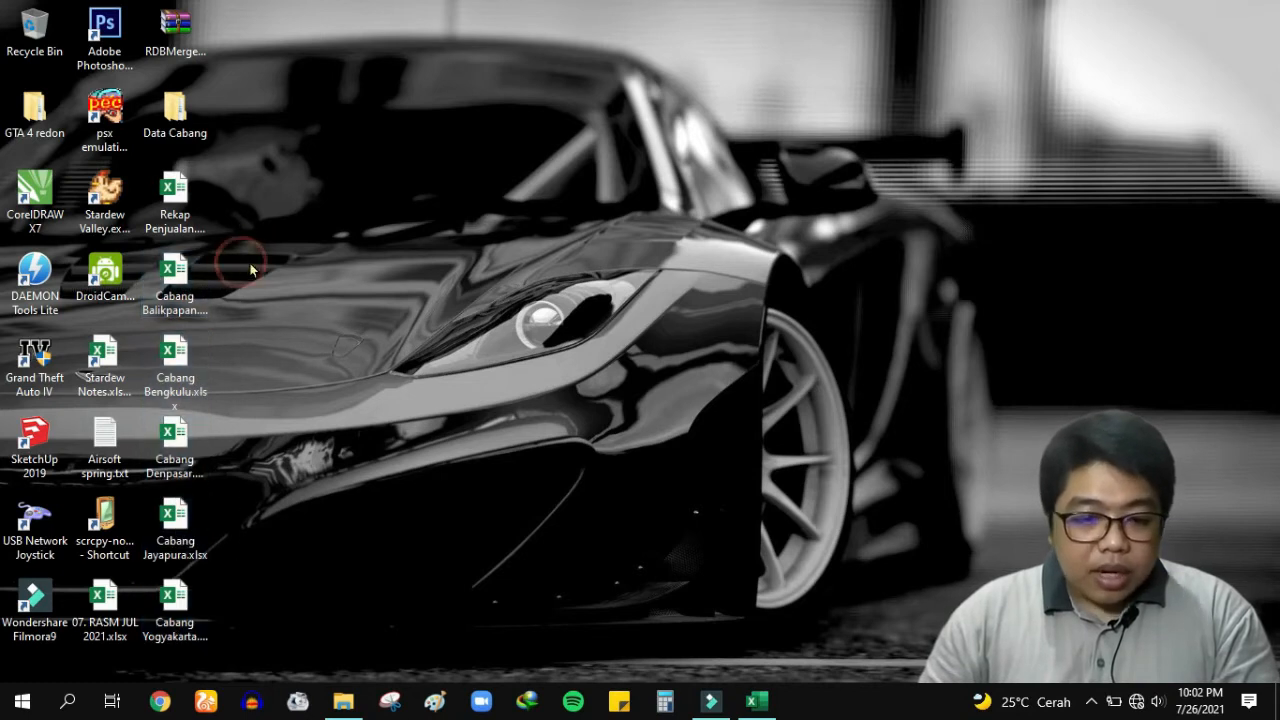
right_click(250, 263)
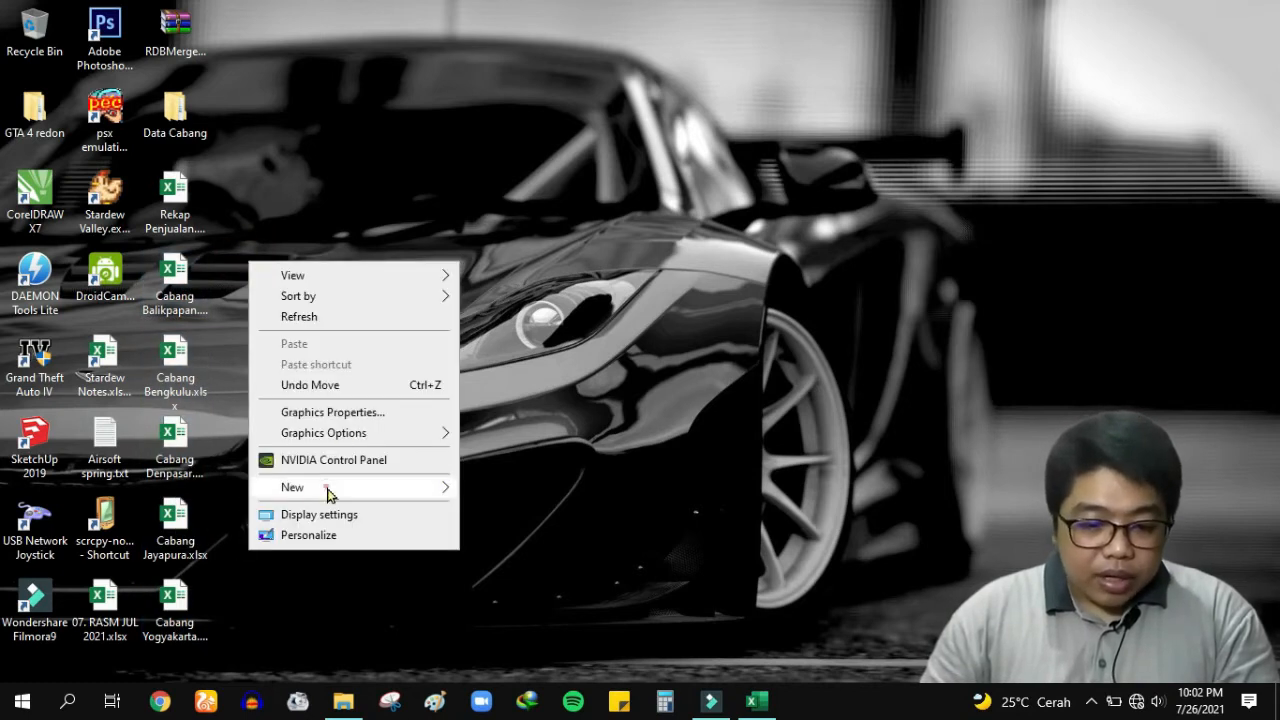
mouse_move(330, 490)
left_click(529, 233)
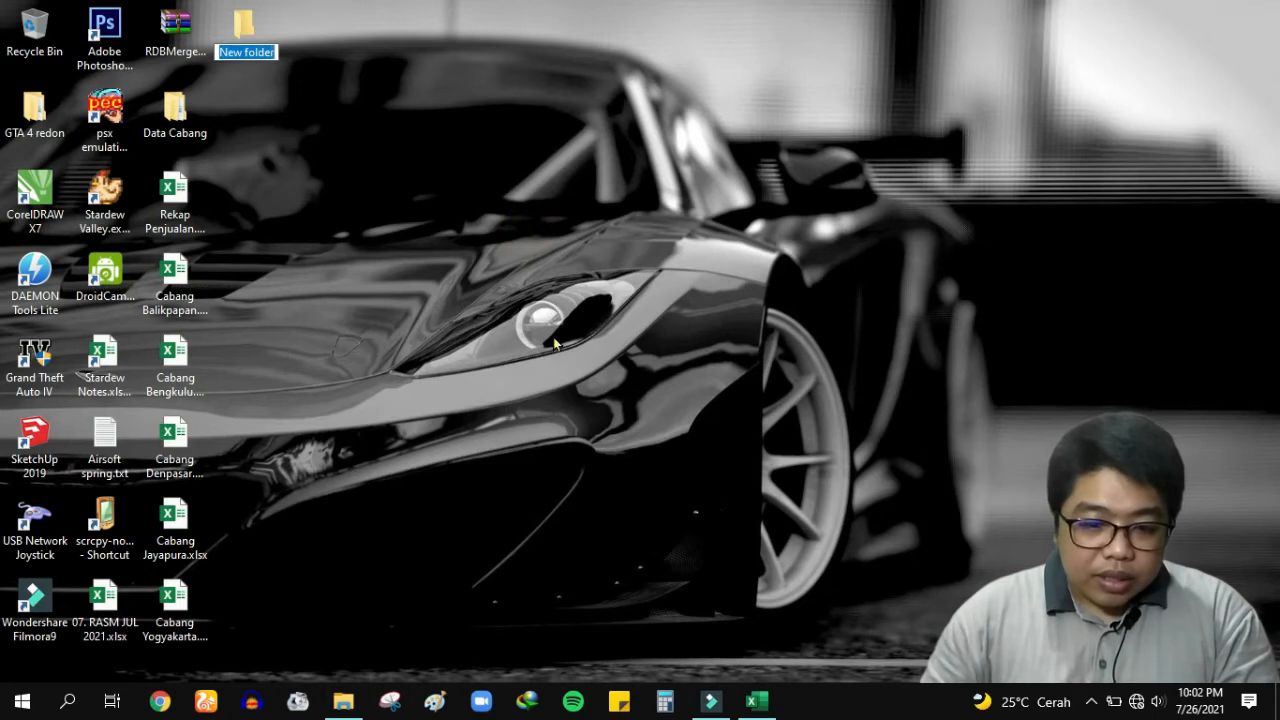
type("file dari cabang")
key("Return")
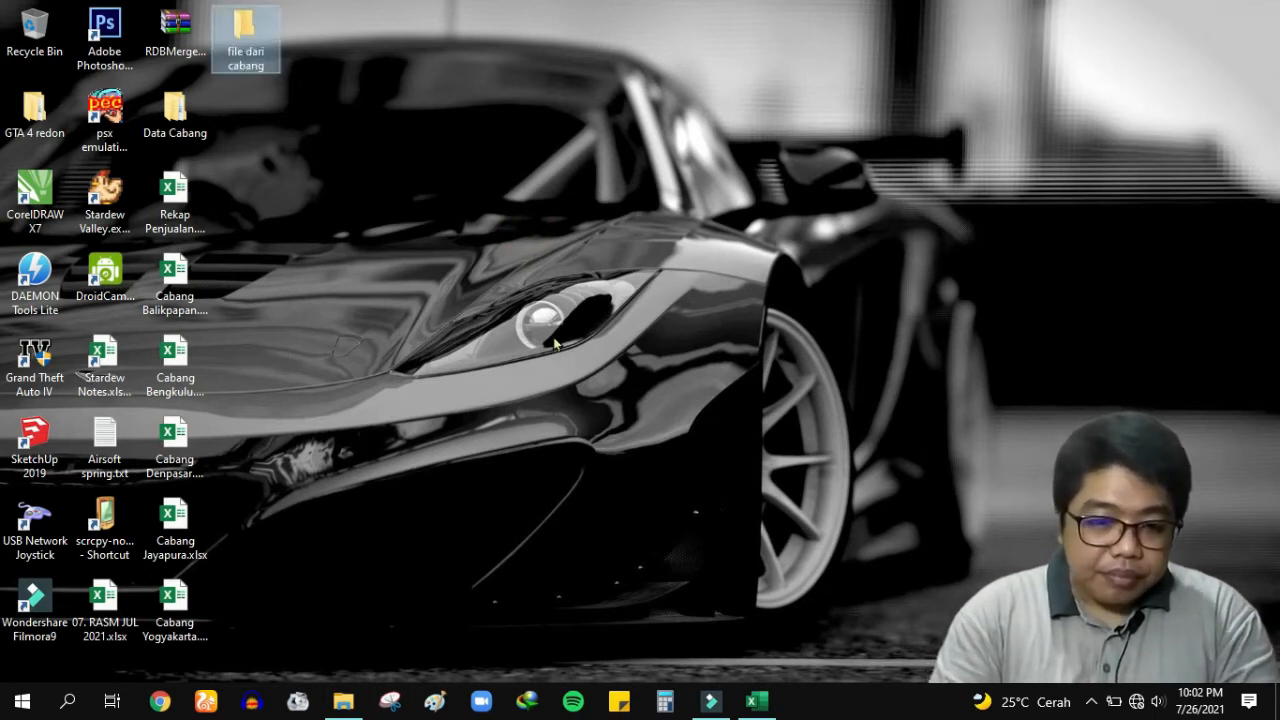
Step: Move the five Cabang workbooks, from Balikpapan to Yogyakarta, into the file dari cabang folder
left_click_drag(266, 278, 242, 33)
mouse_move(167, 290)
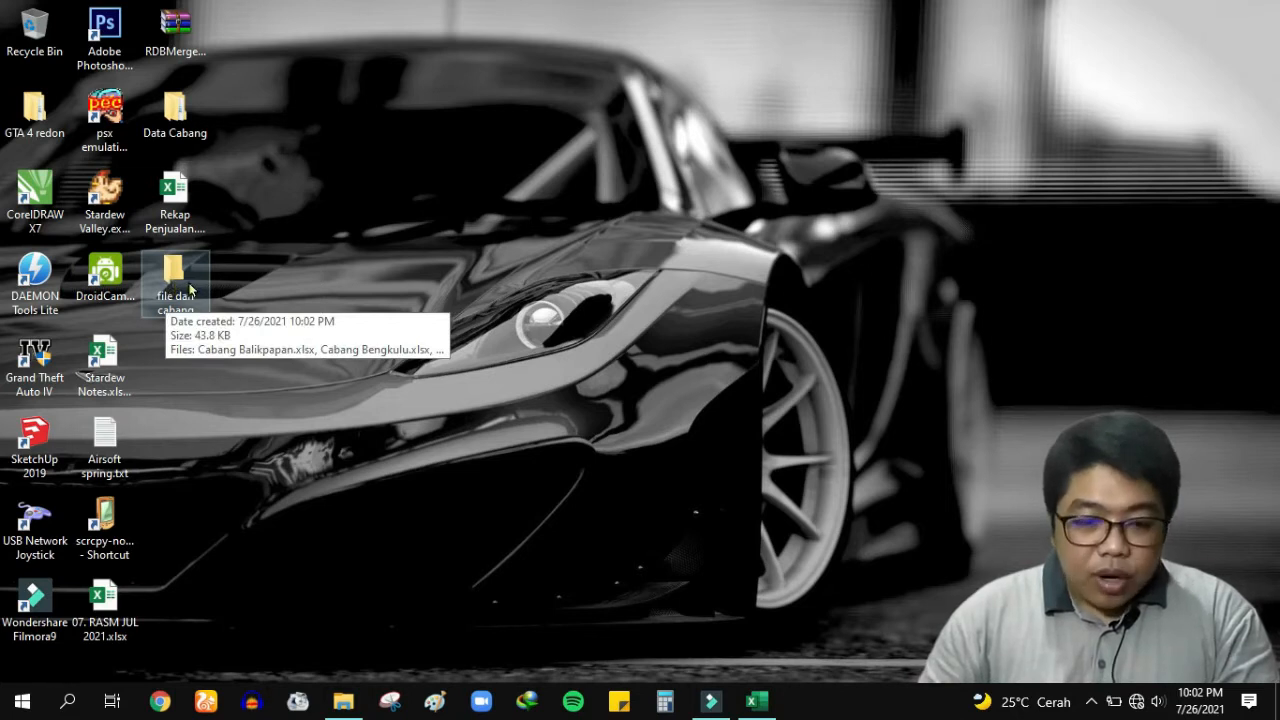
left_click(244, 263)
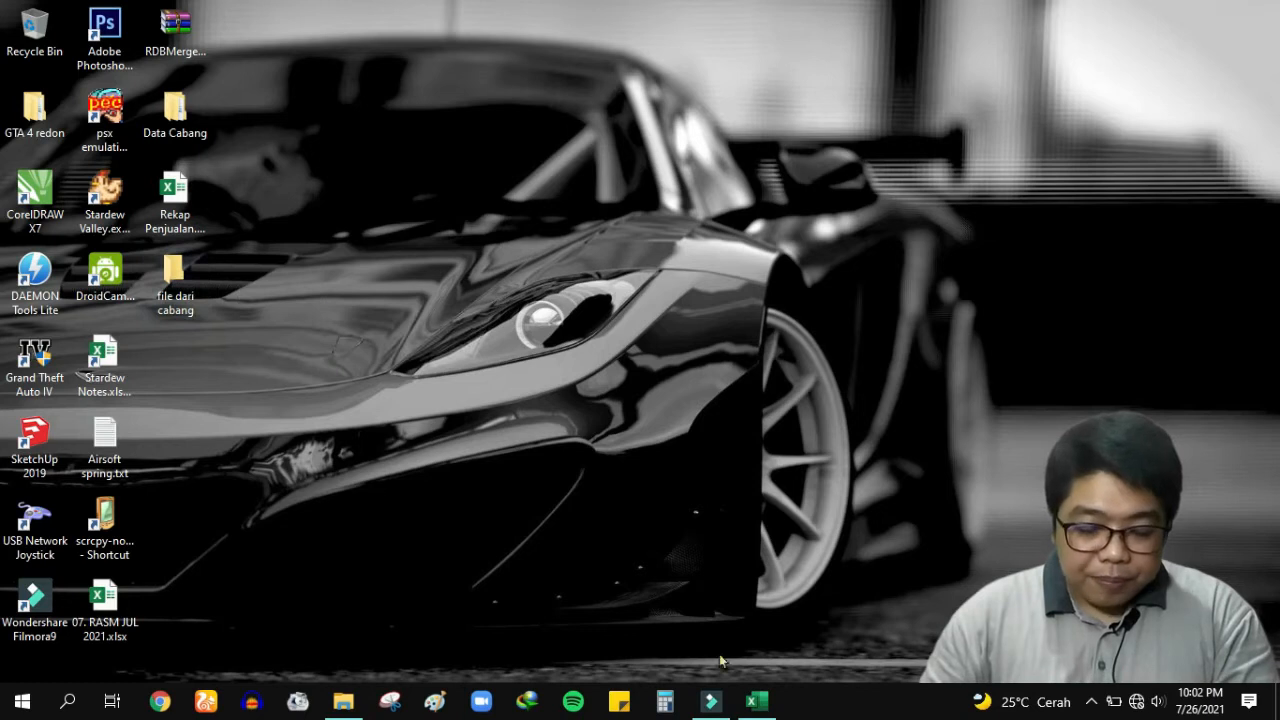
Step: Return to the Rekap Penjualan workbook and open the RDBMerge Add-in
left_click(757, 701)
left_click(560, 370)
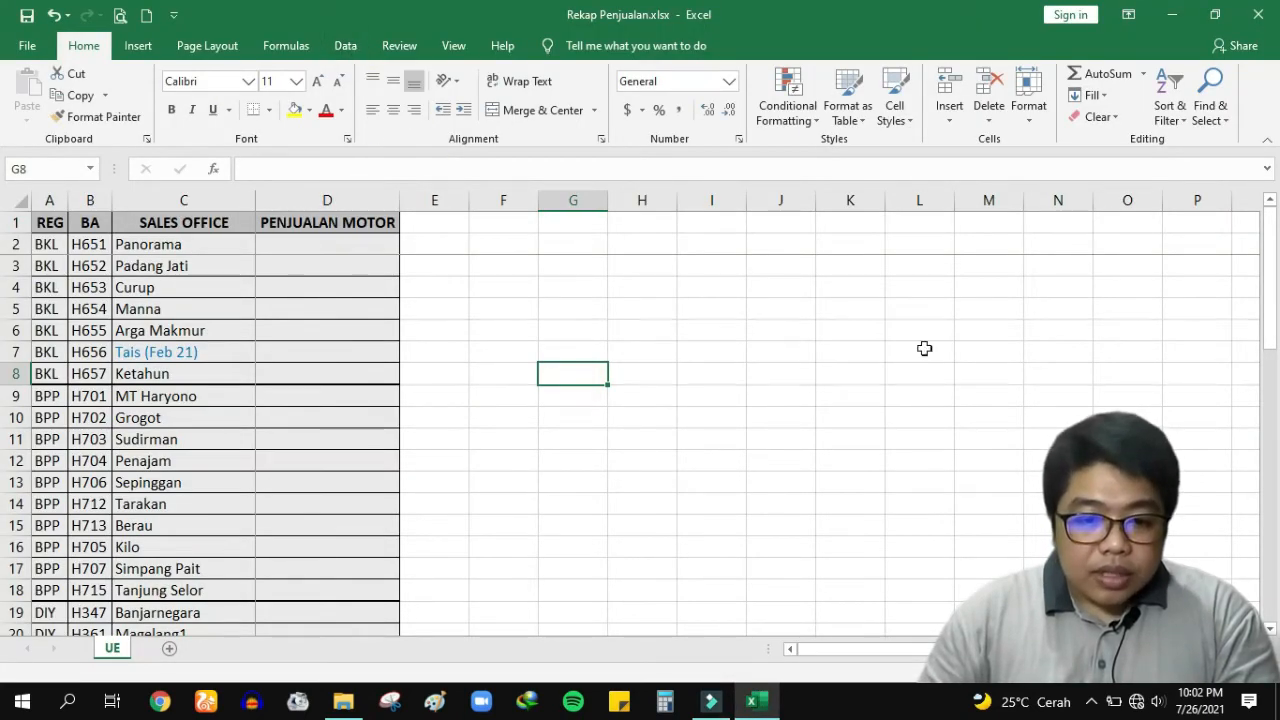
left_click(345, 46)
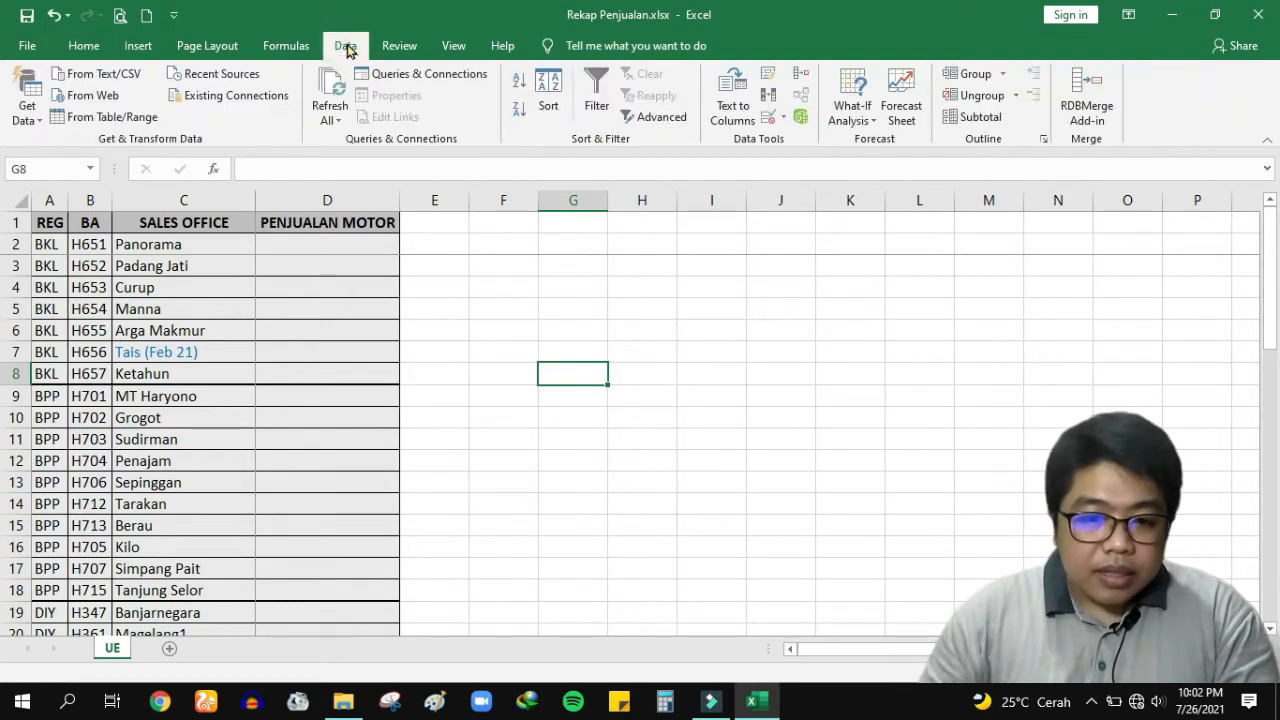
left_click(1089, 128)
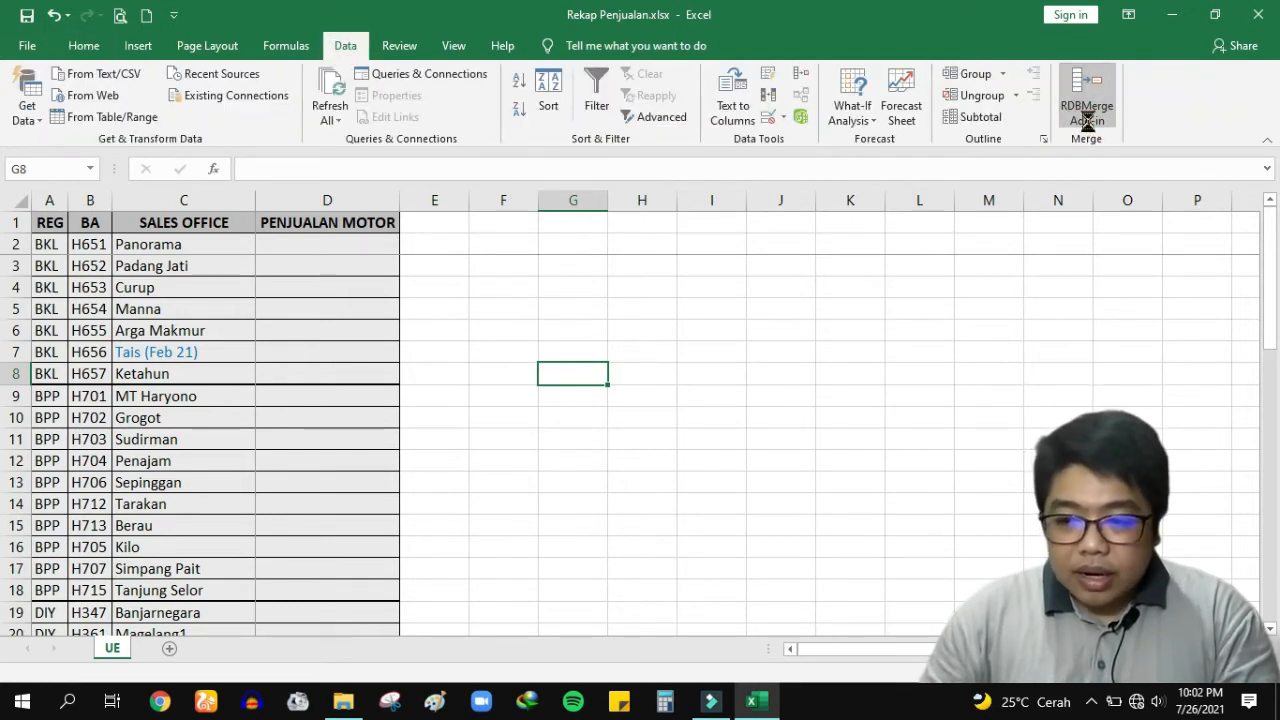
left_click_drag(645, 63, 628, 32)
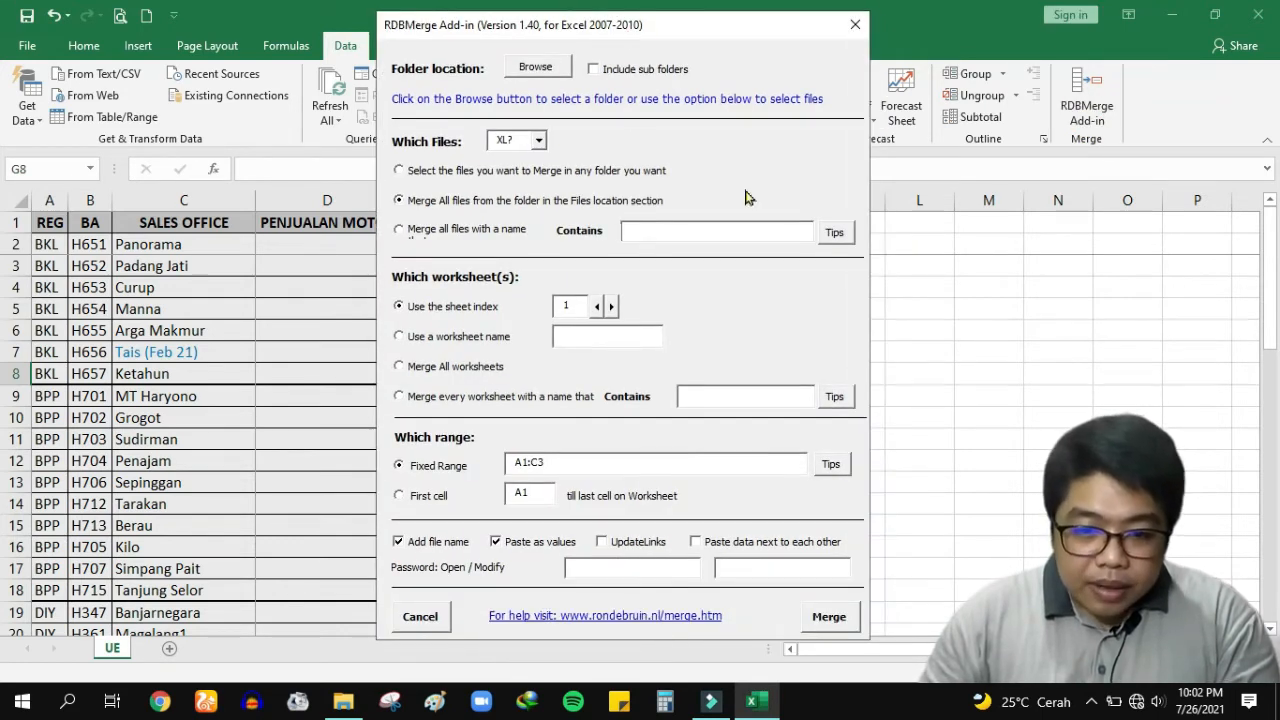
Step: Set the RDBMerge folder location to the file dari cabang folder on the Desktop
left_click(546, 70)
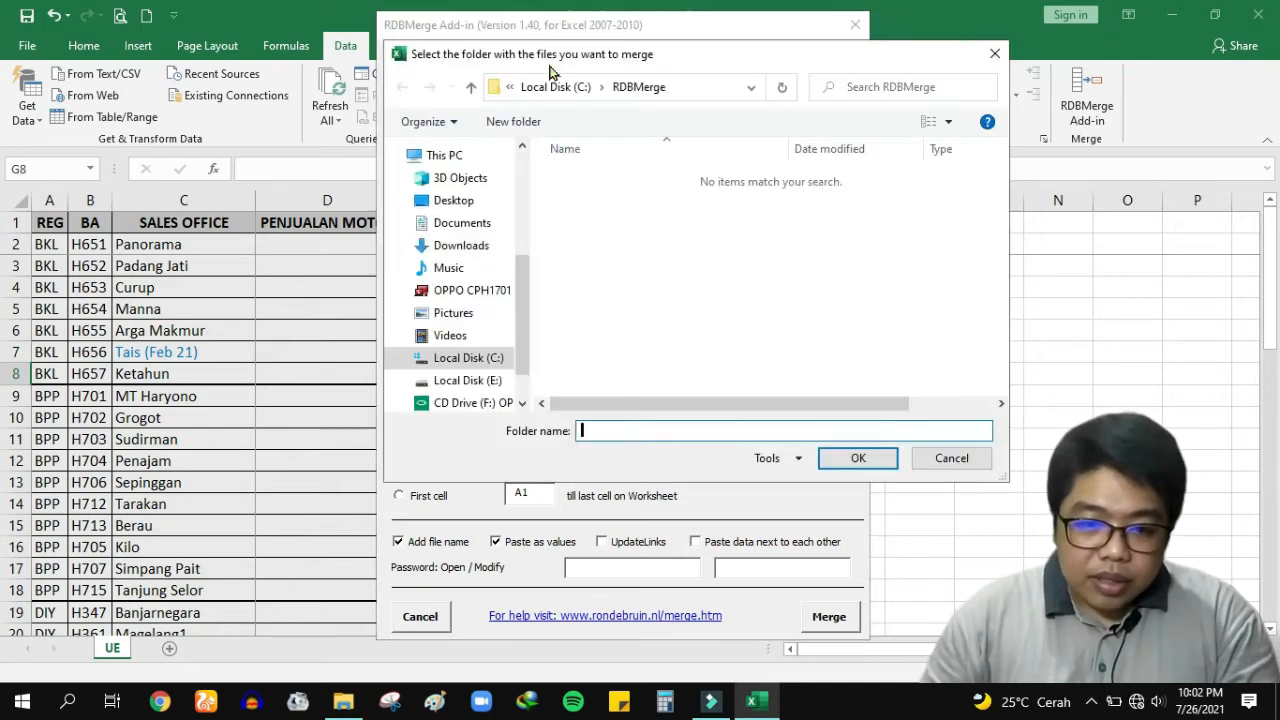
left_click(481, 206)
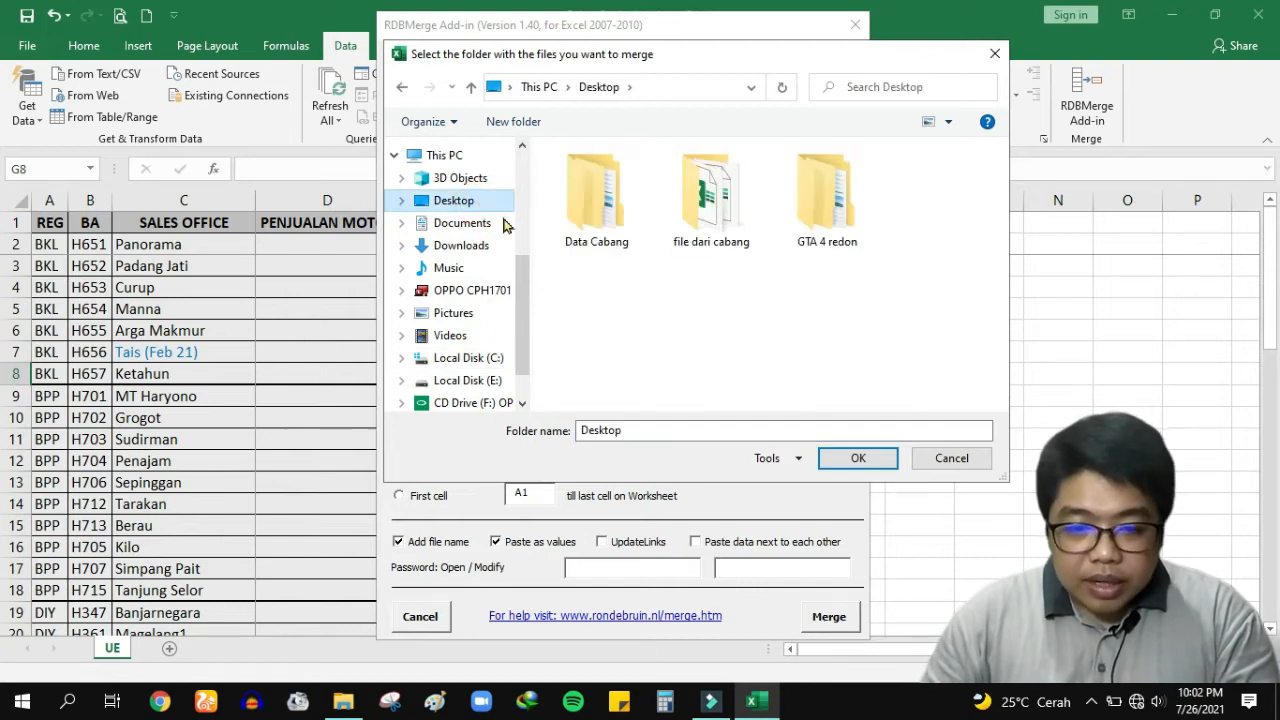
left_click(720, 232)
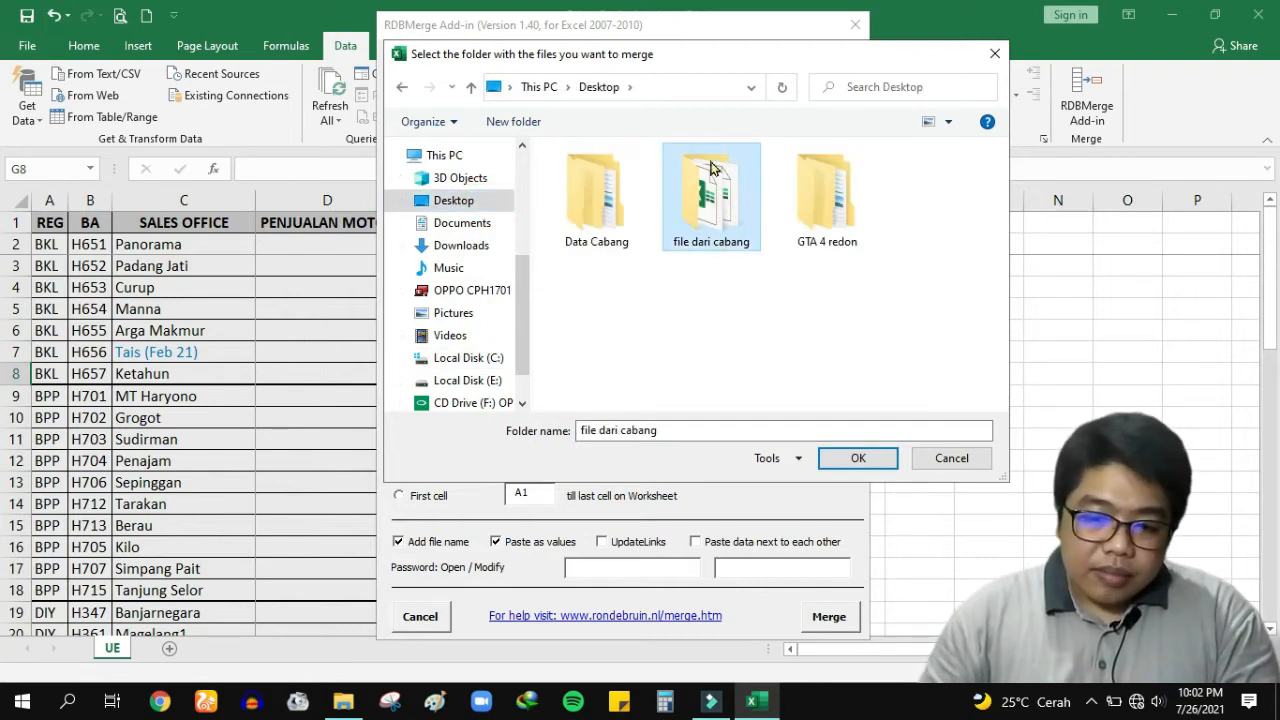
left_click(852, 458)
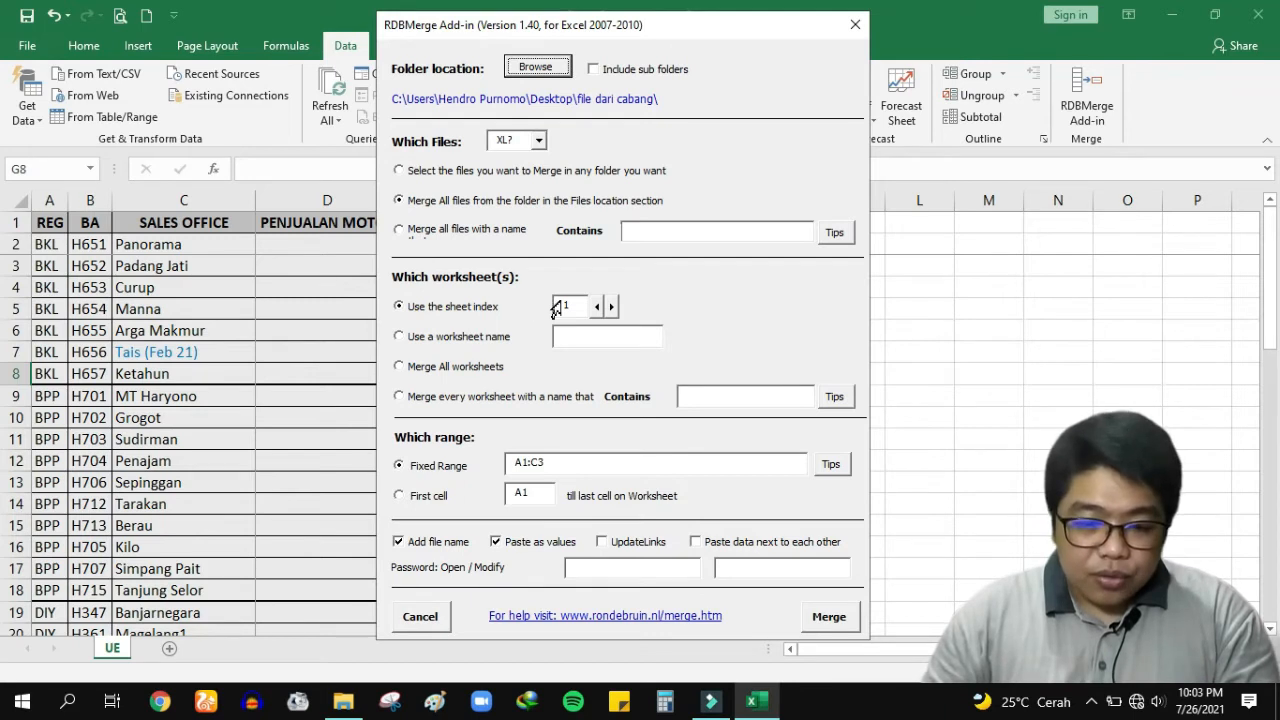
Step: Try Merge All worksheets, go back to sheet index 1, choose First cell A1 as the range, and close the add-in without merging
left_click(453, 368)
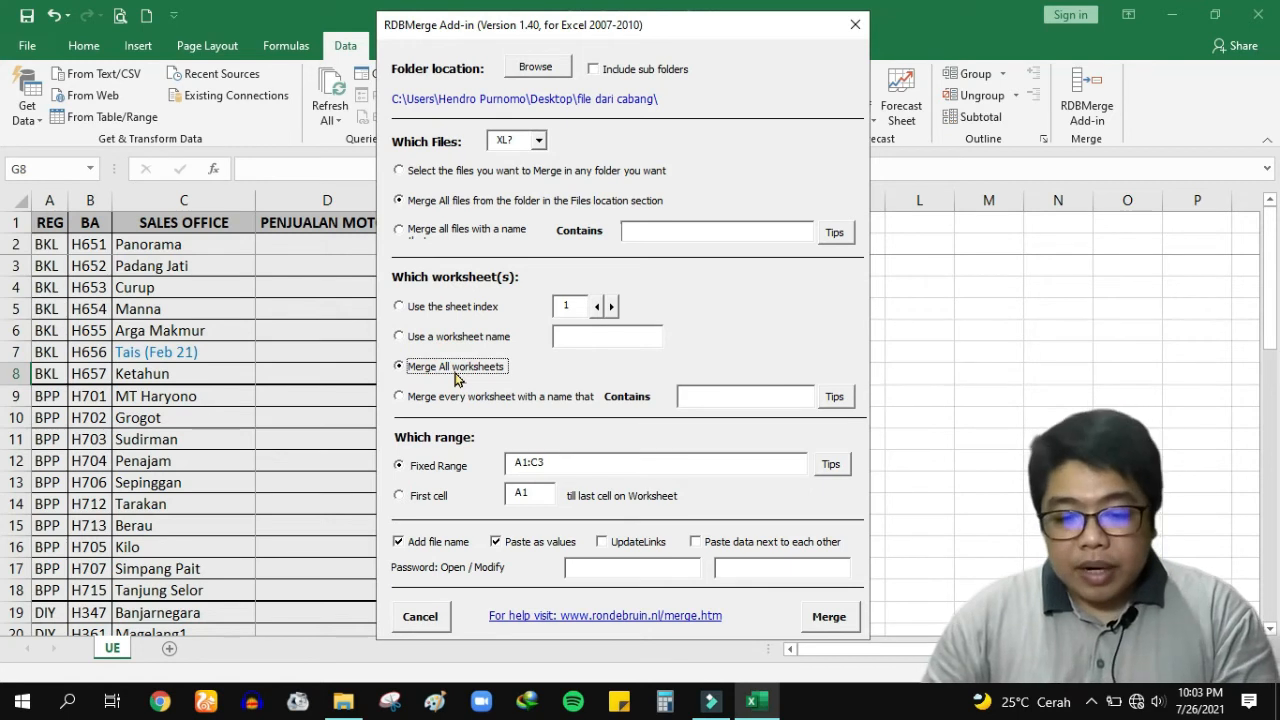
left_click(470, 310)
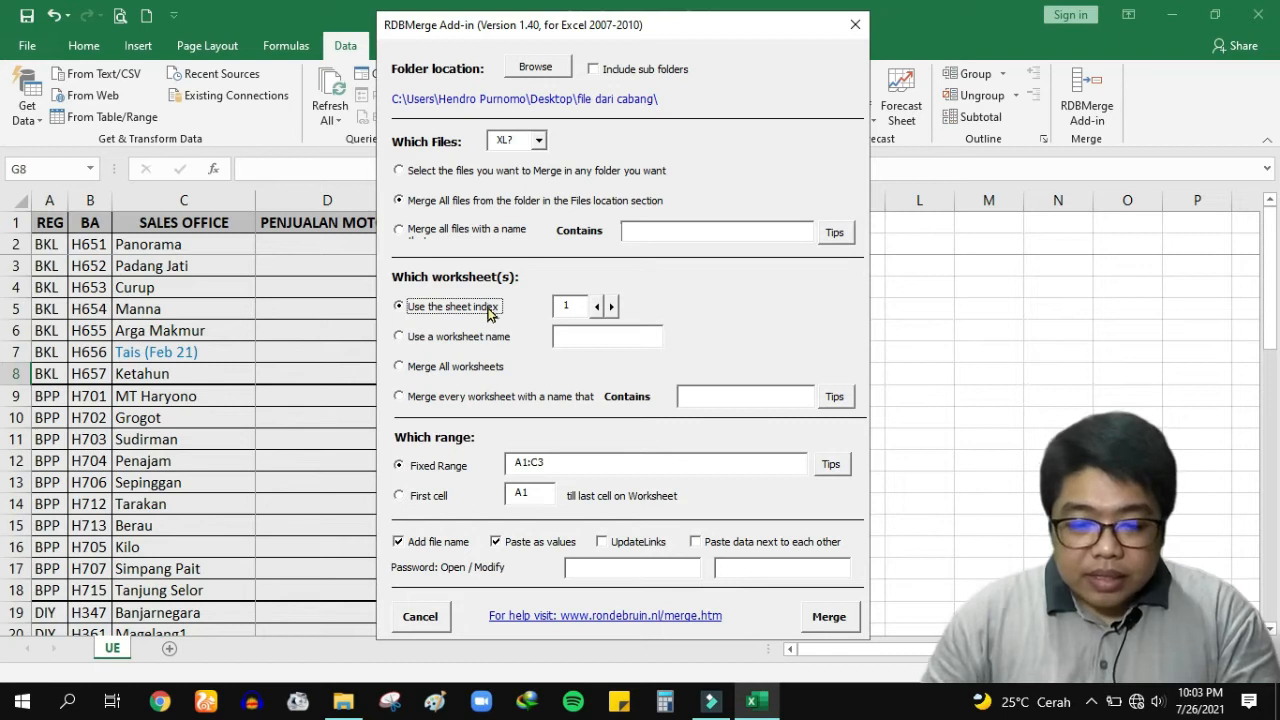
left_click(464, 372)
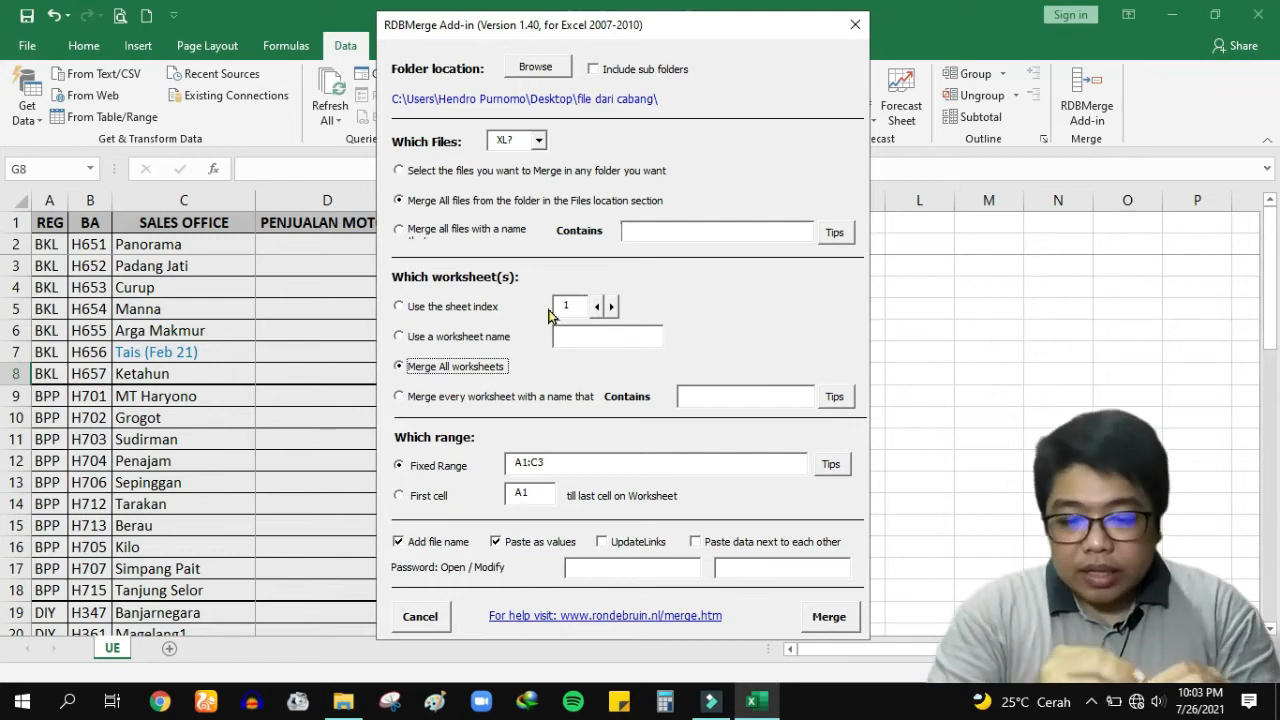
left_click(483, 311)
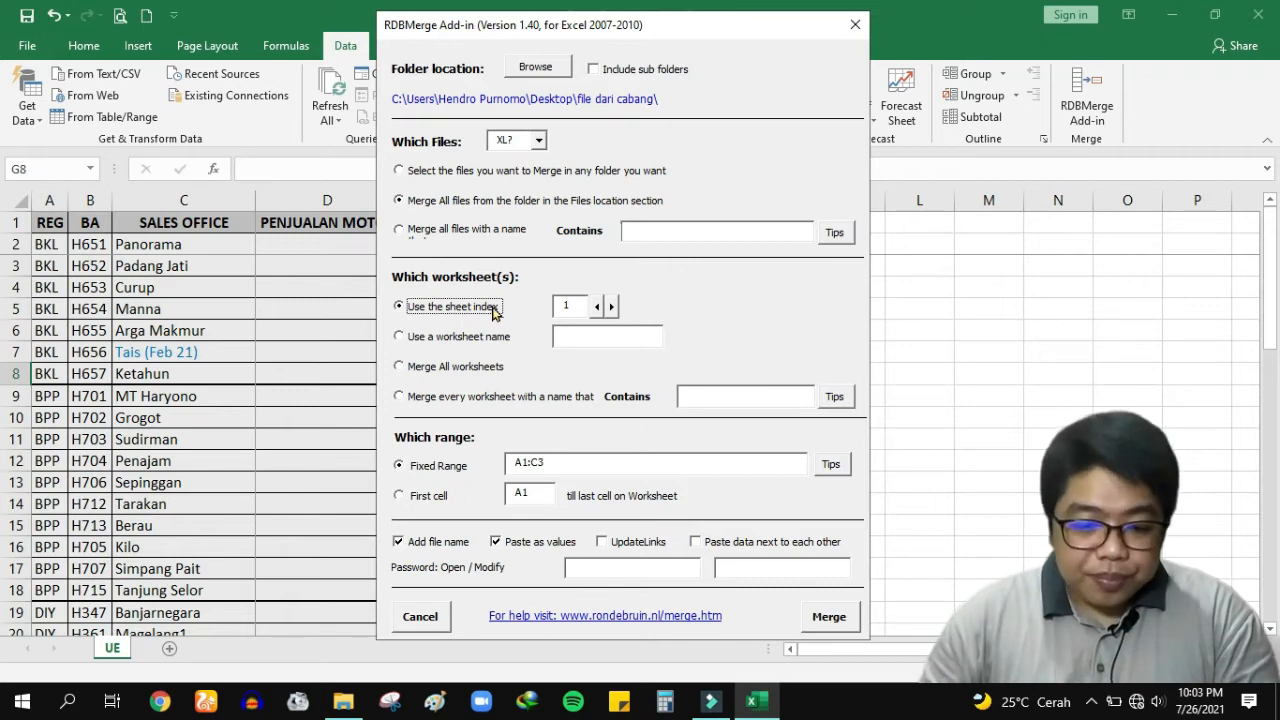
left_click_drag(650, 27, 657, 22)
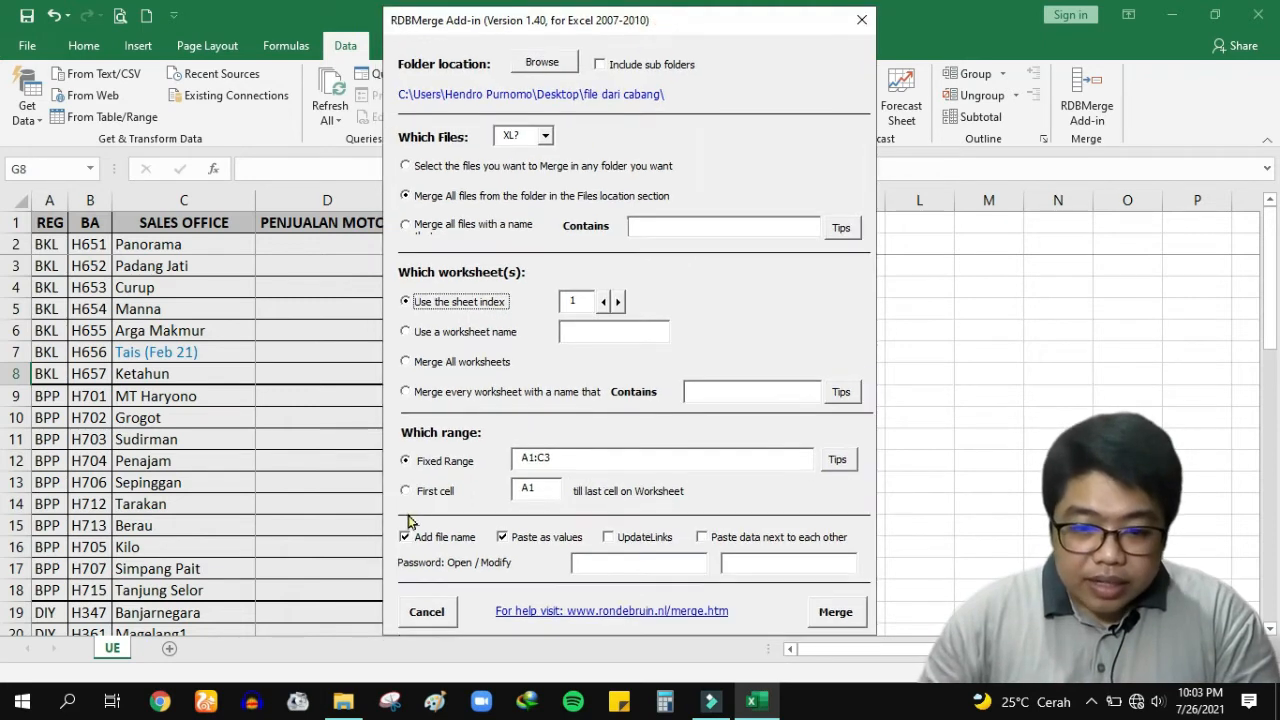
left_click(440, 490)
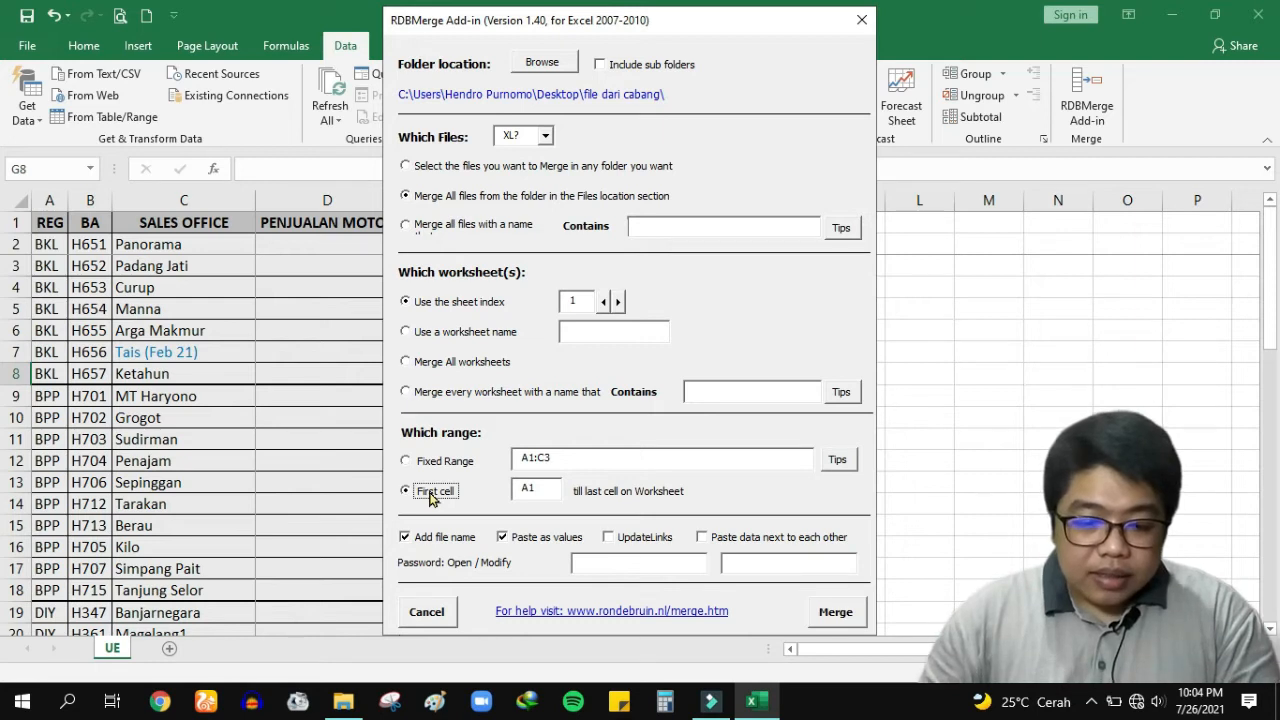
left_click(863, 19)
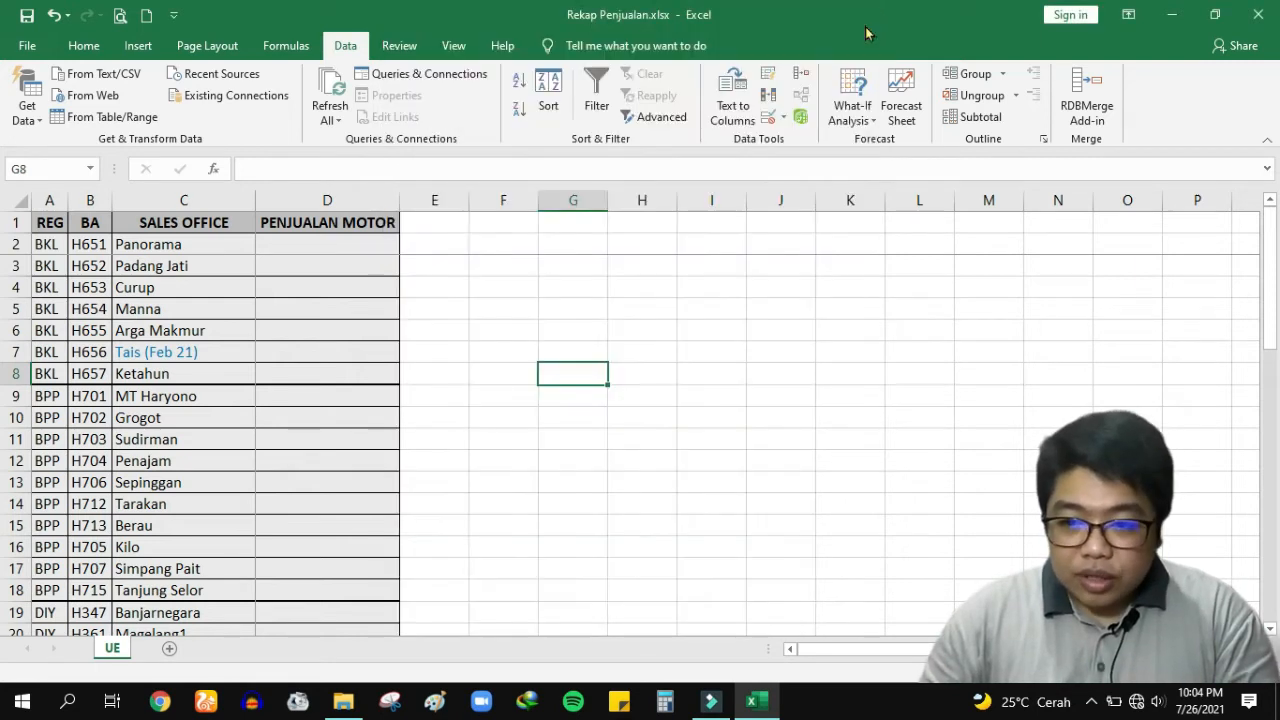
Step: Open the Cabang Balikpapan workbook from the file dari cabang folder on the desktop
left_click(1277, 710)
double_click(174, 268)
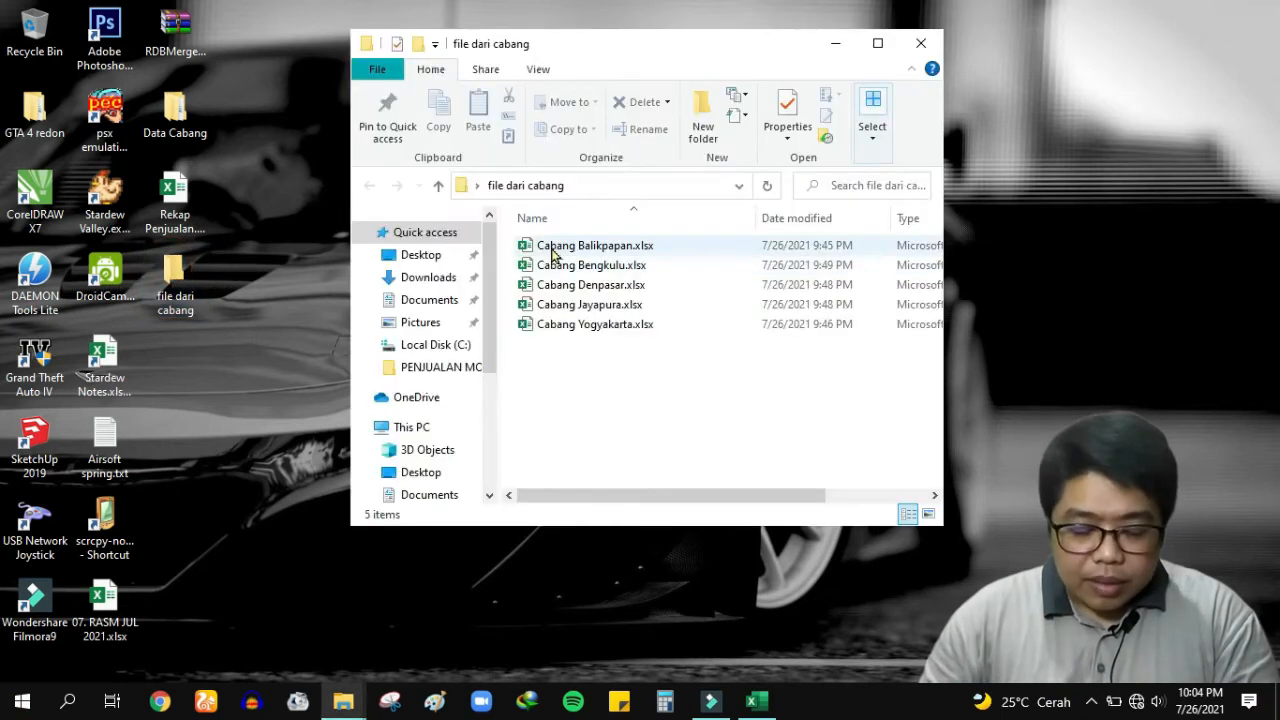
left_click(553, 248)
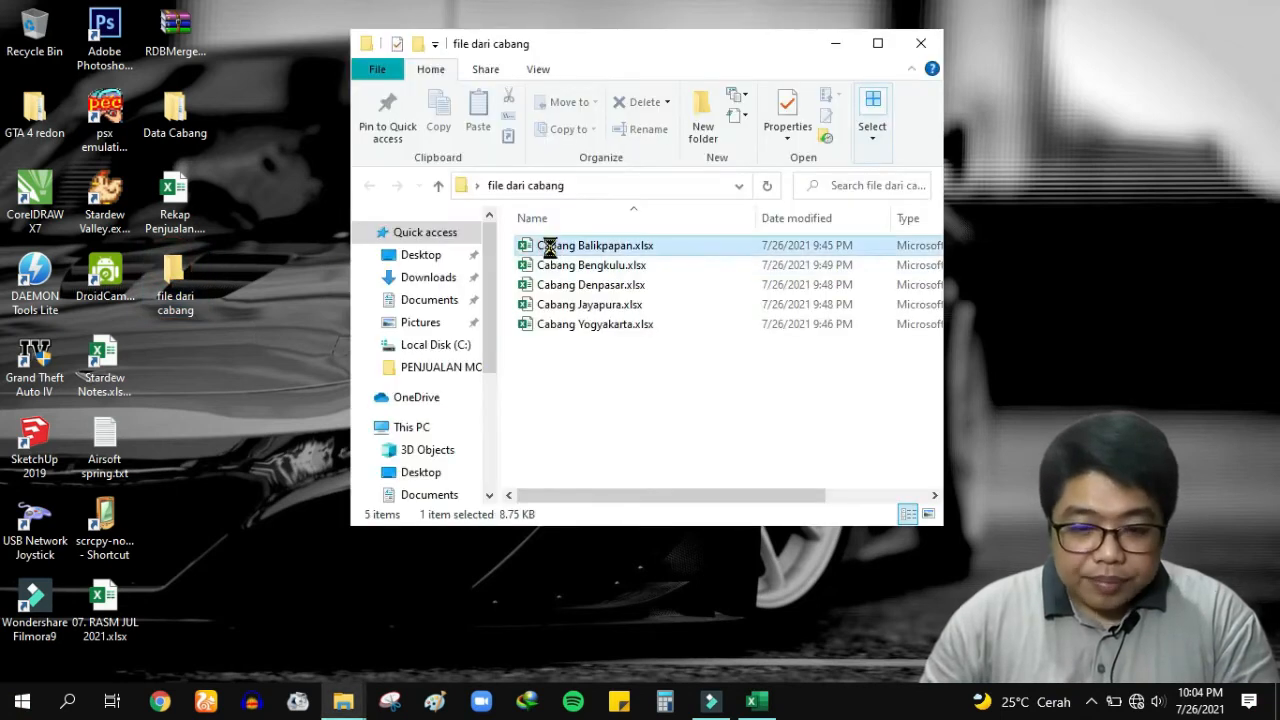
double_click(652, 257)
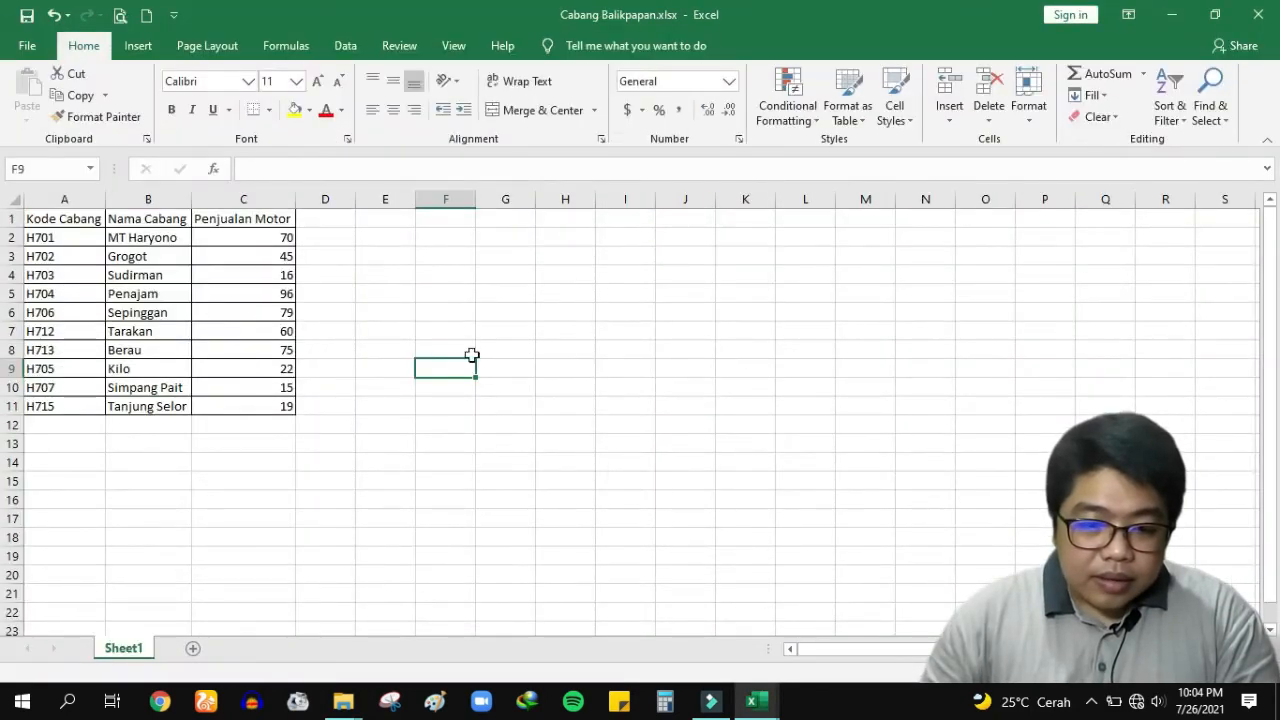
Step: Examine which cells hold the Penjualan Motor figures in Cabang Balikpapan, from MT Haryono down to Tanjung Selor
left_click(157, 294)
left_click_drag(272, 293, 272, 312)
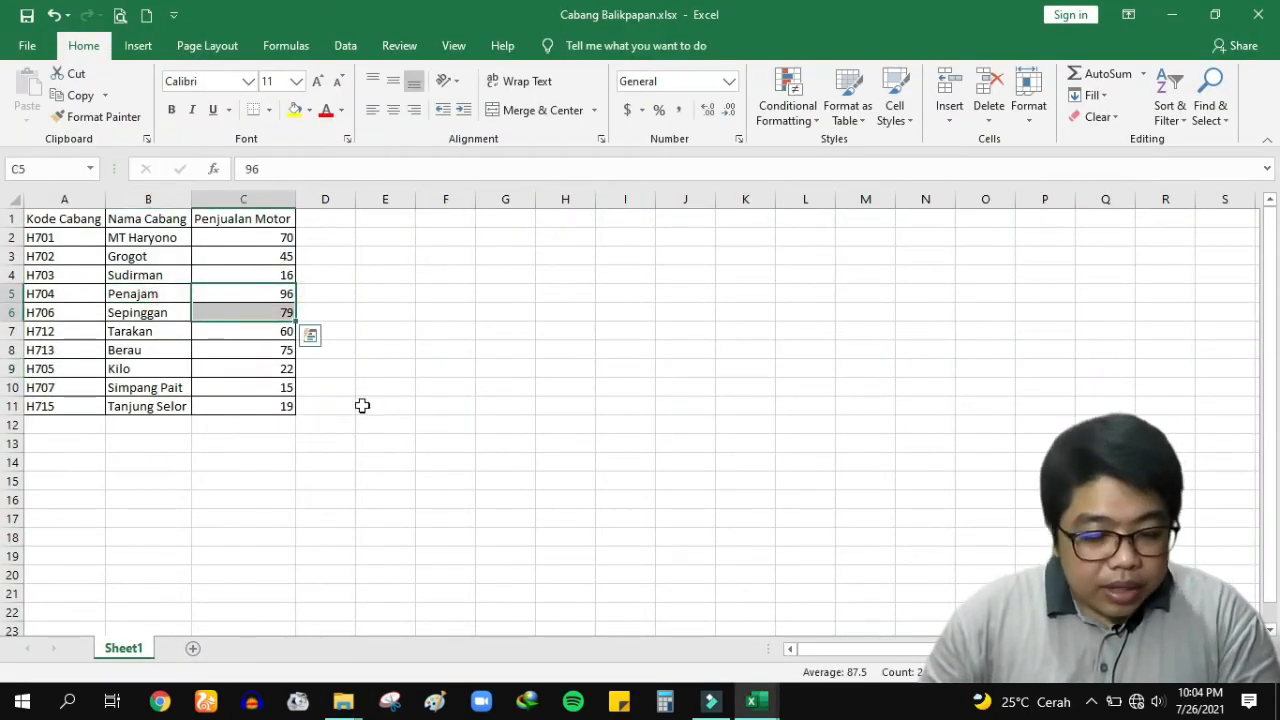
left_click(250, 390)
left_click_drag(243, 237, 242, 410)
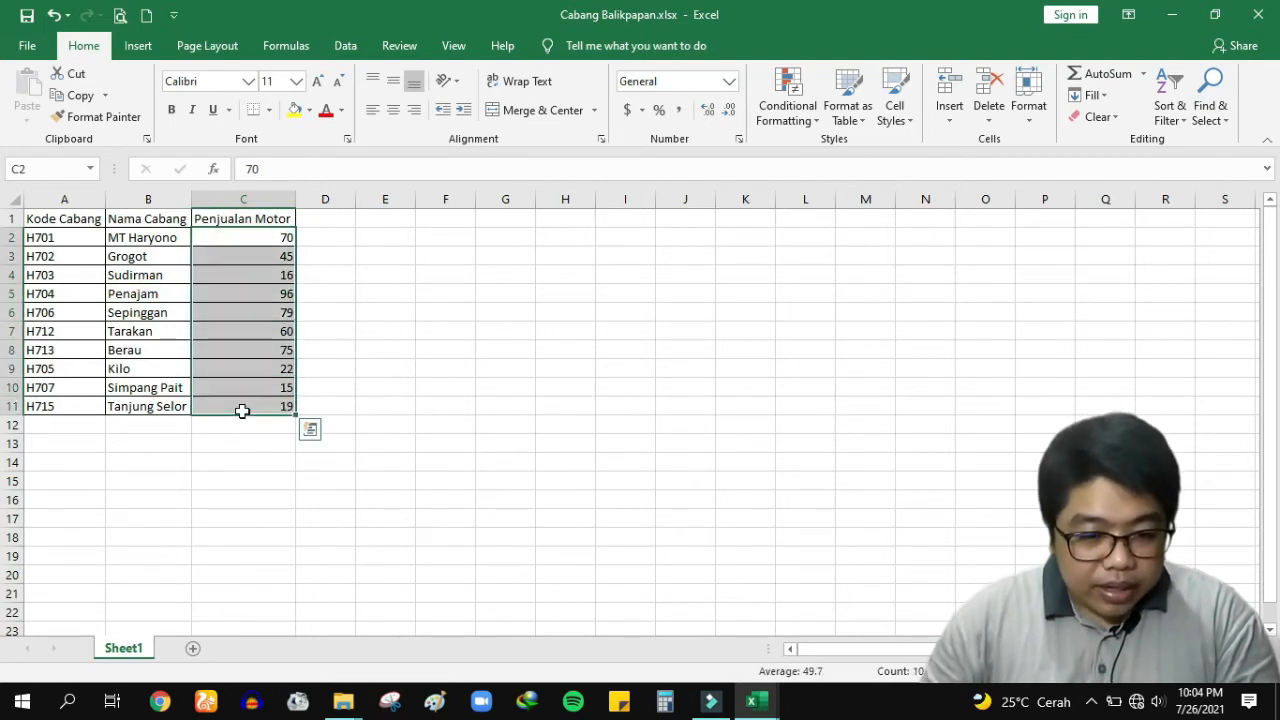
left_click(249, 329)
left_click(245, 231)
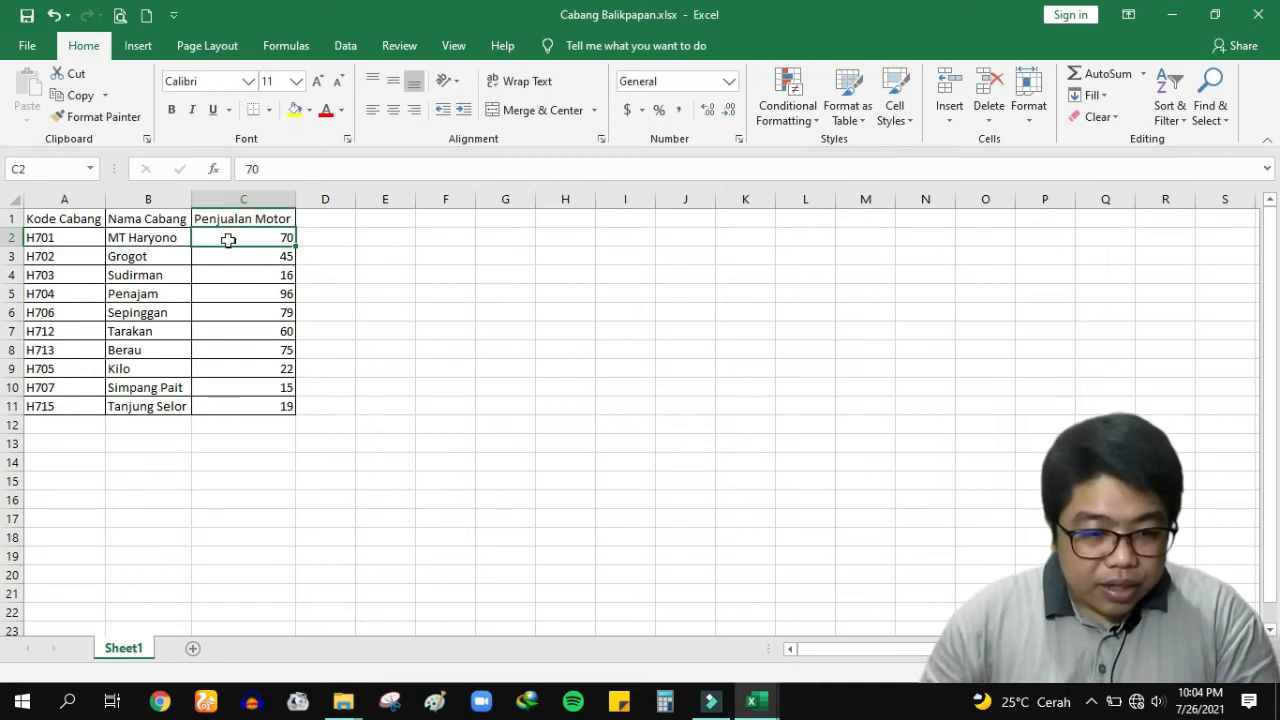
left_click(251, 406, "shift")
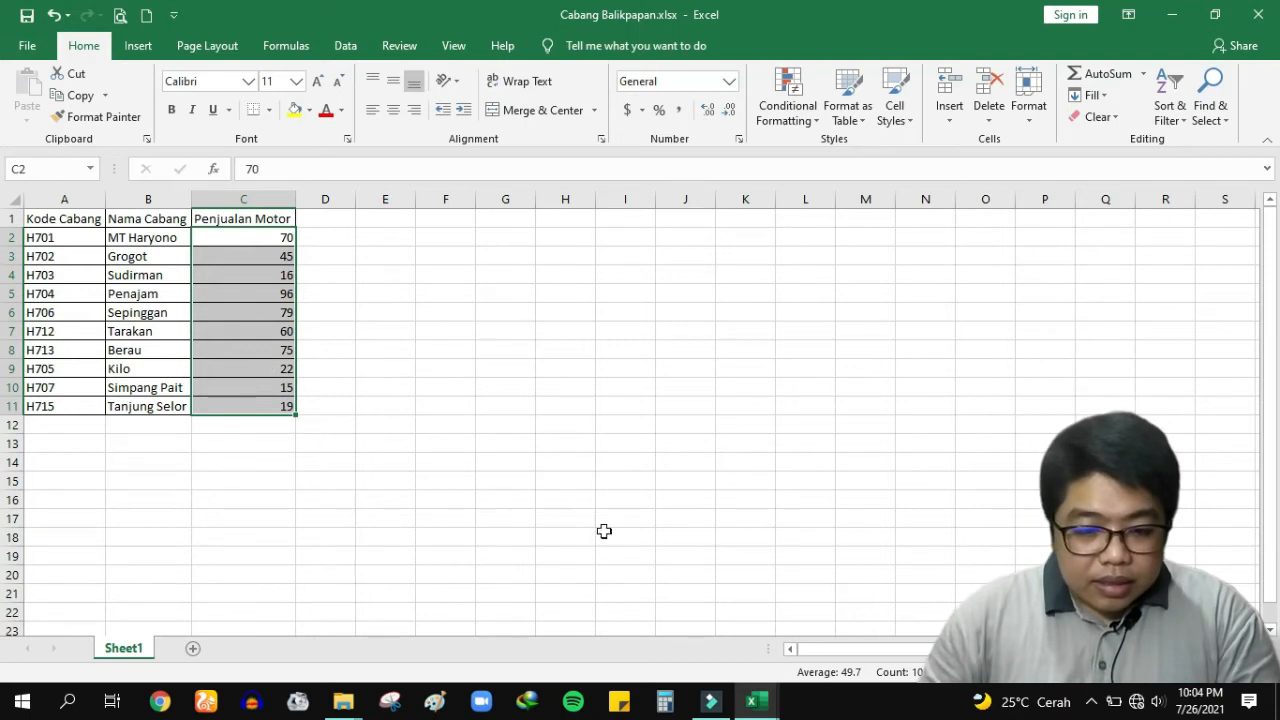
Step: Open the Cabang Jayapura workbook from the file dari cabang folder to inspect its sales table
left_click(343, 700)
left_click(376, 622)
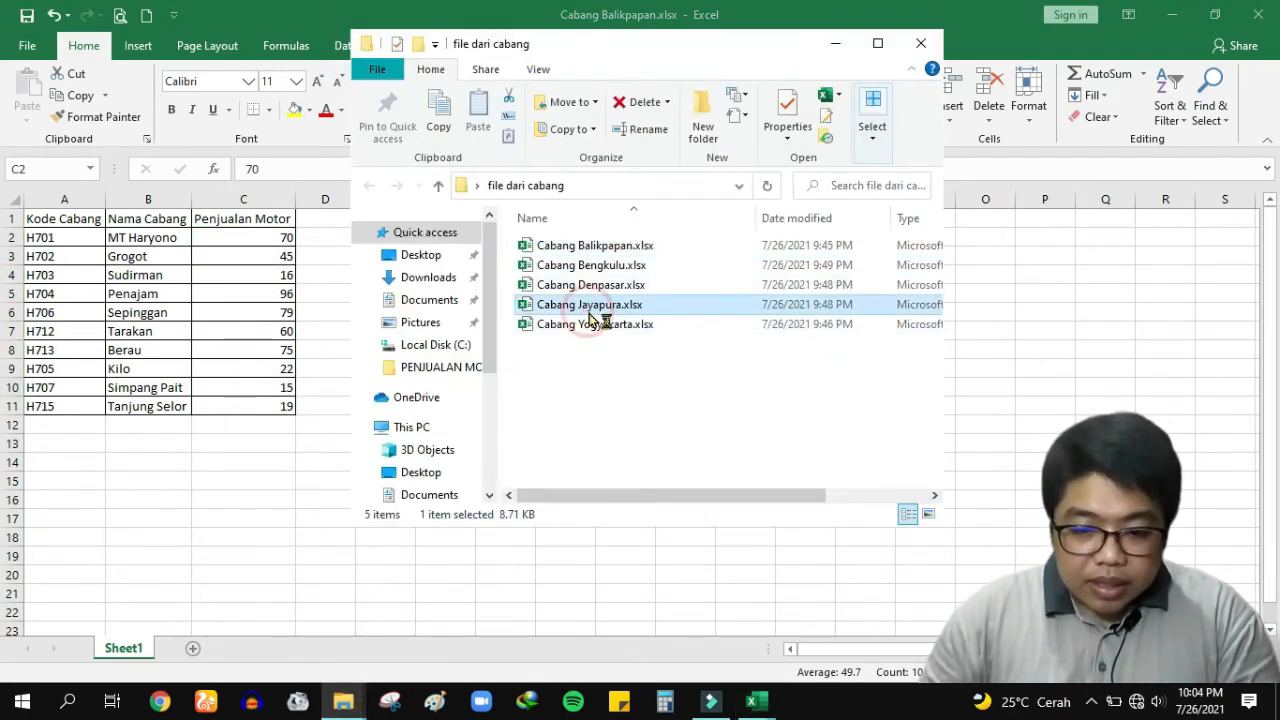
key("alt+Tab")
key("ctrl+v")
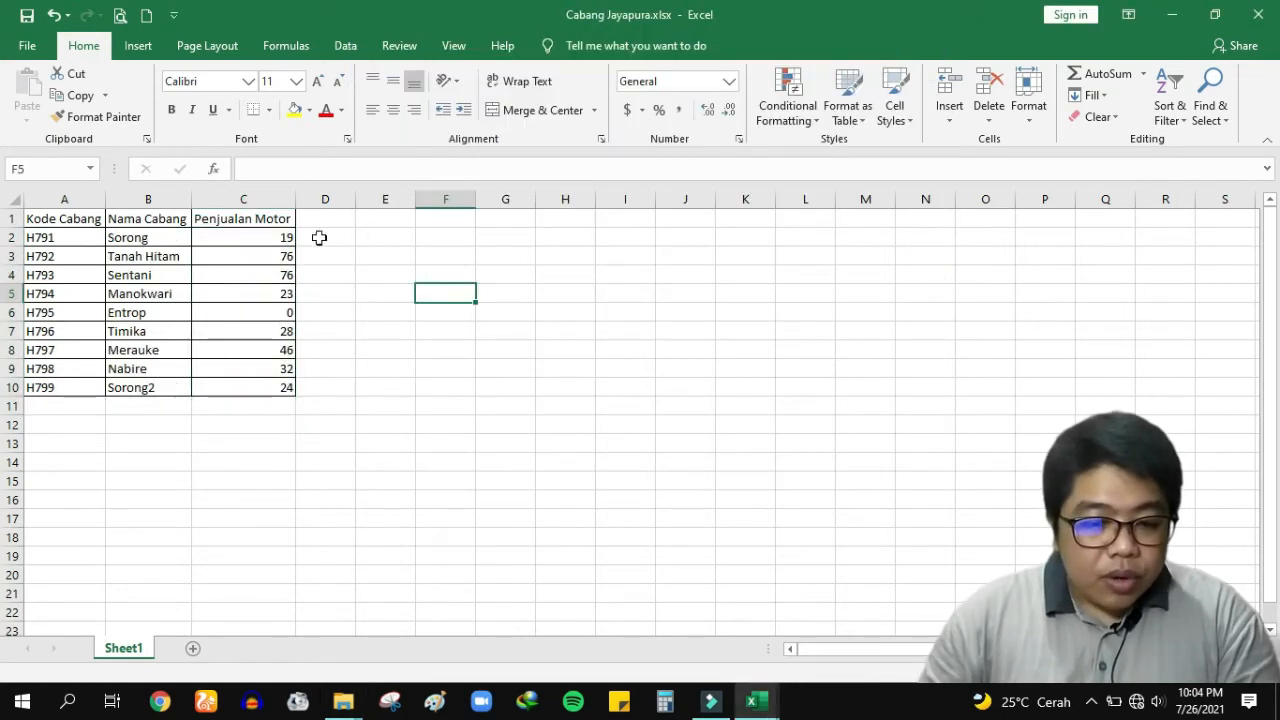
Step: Examine which cells hold the Penjualan Motor figures in Cabang Jayapura, from Sorong down to Sorong2
left_click(278, 241)
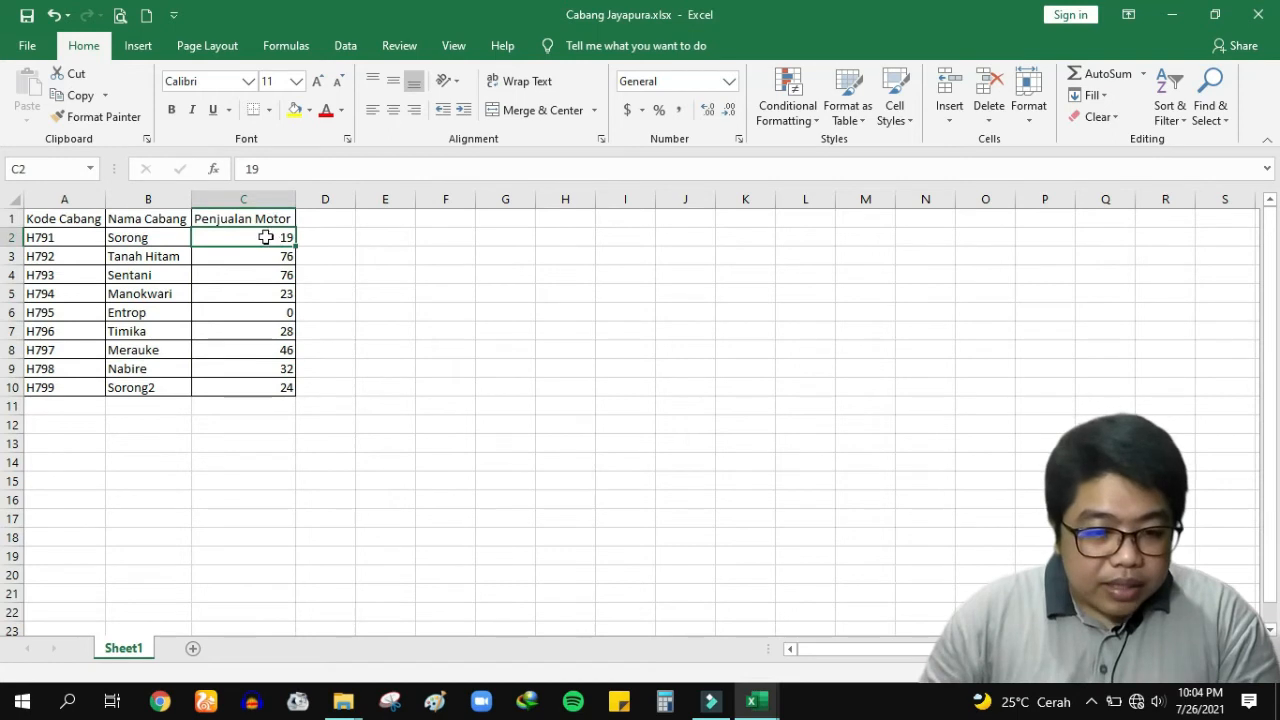
key("ctrl+v")
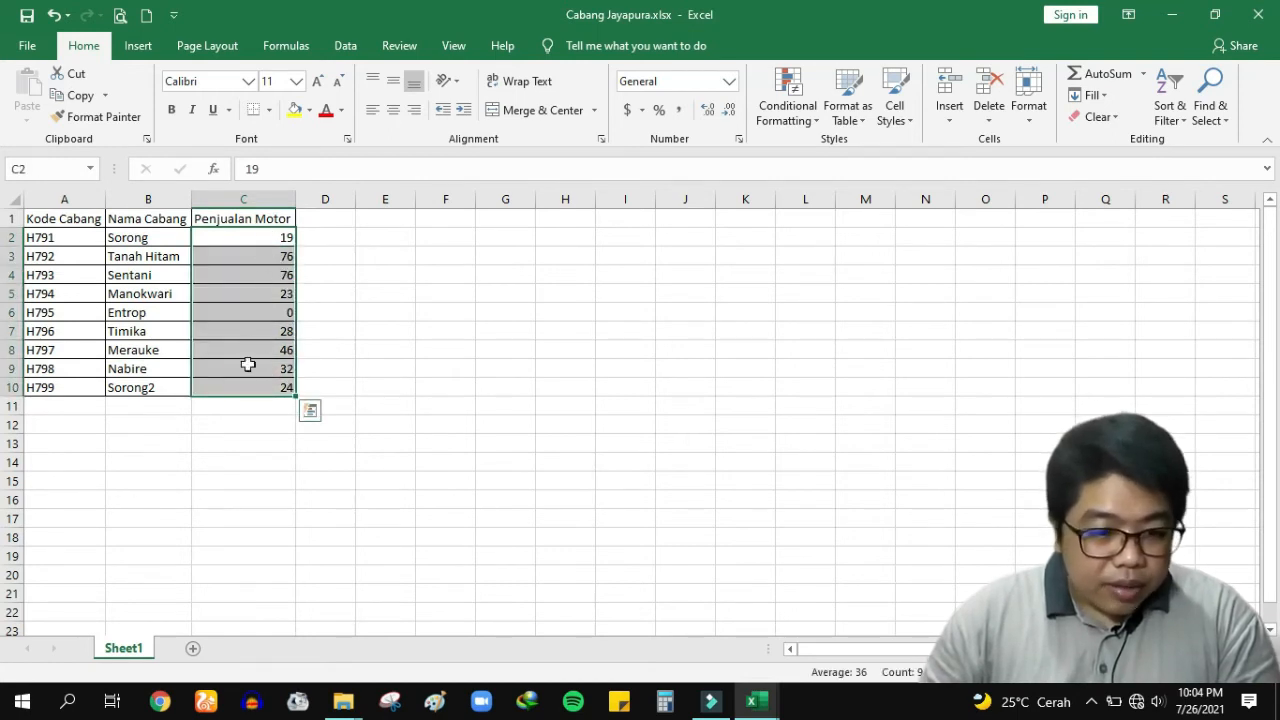
left_click(220, 238)
left_click(240, 388, "shift")
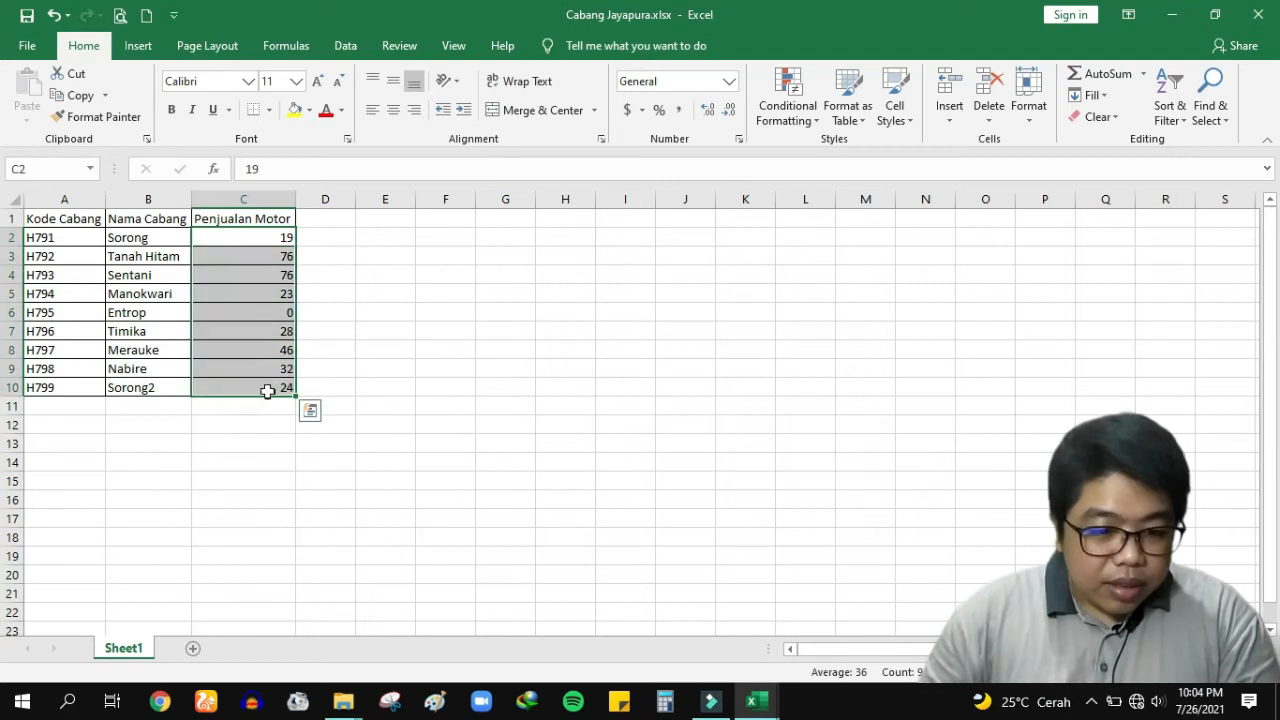
Step: Switch to the Cabang Balikpapan workbook and compare where its Penjualan Motor figures start and end
left_click(755, 700)
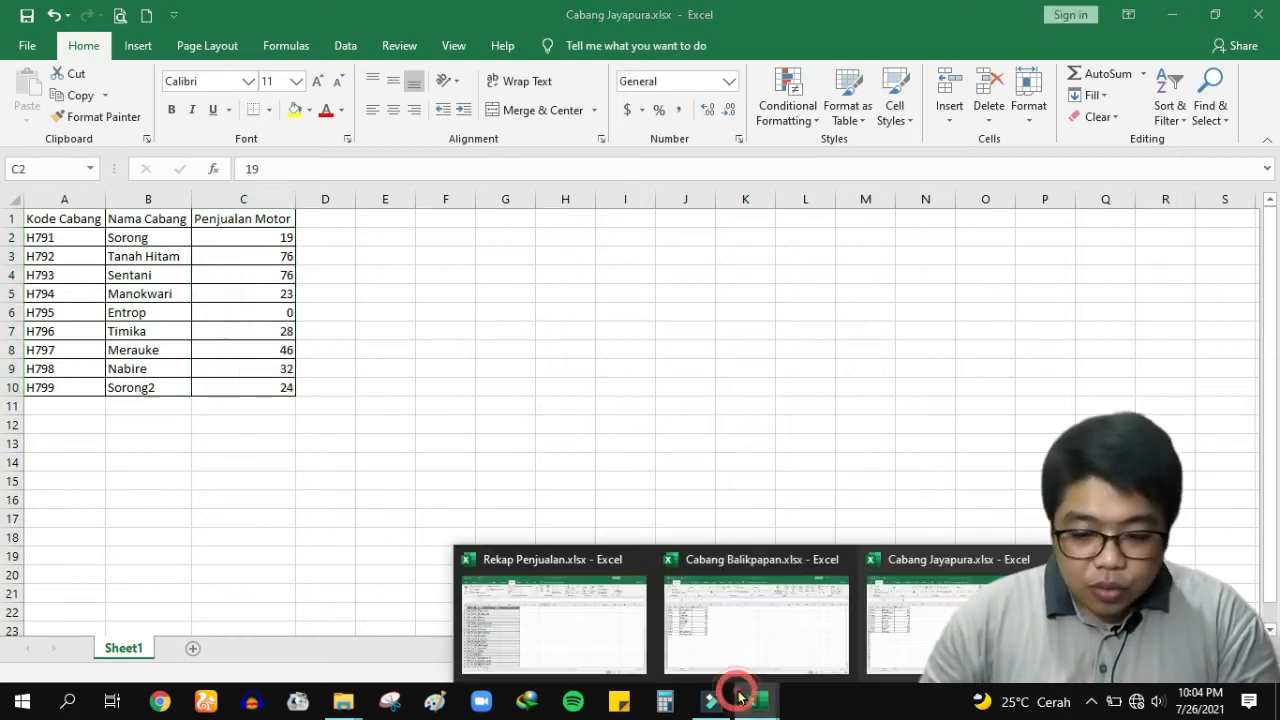
left_click(726, 636)
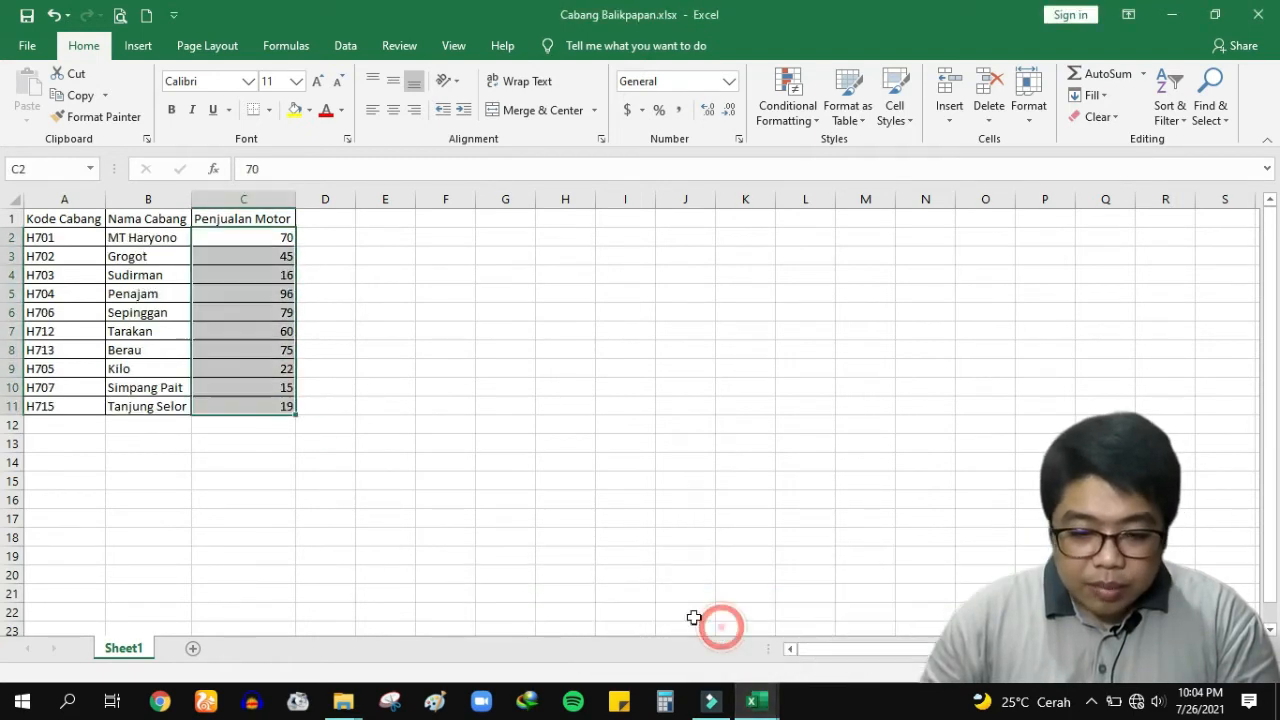
left_click(243, 409)
left_click(258, 235)
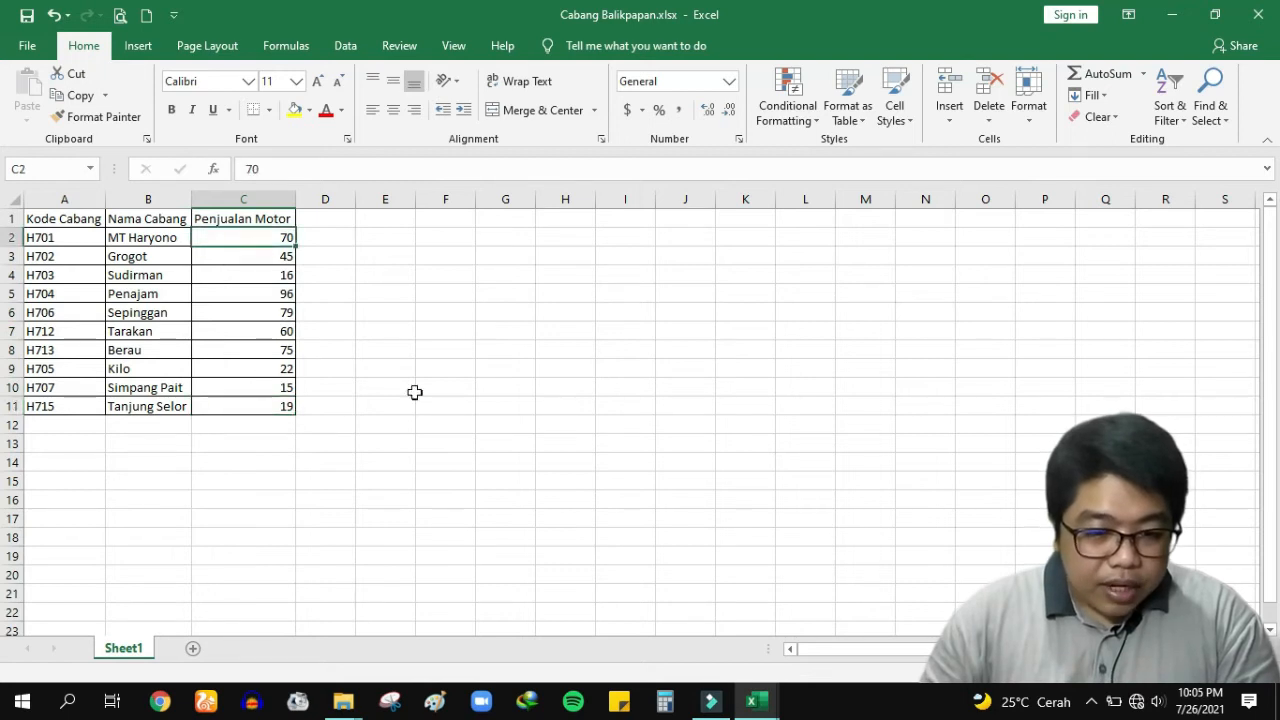
Step: Check the files in the file dari cabang folder, and close the Cabang Balikpapan and Cabang Jayapura workbooks
left_click(349, 709)
left_click(386, 616)
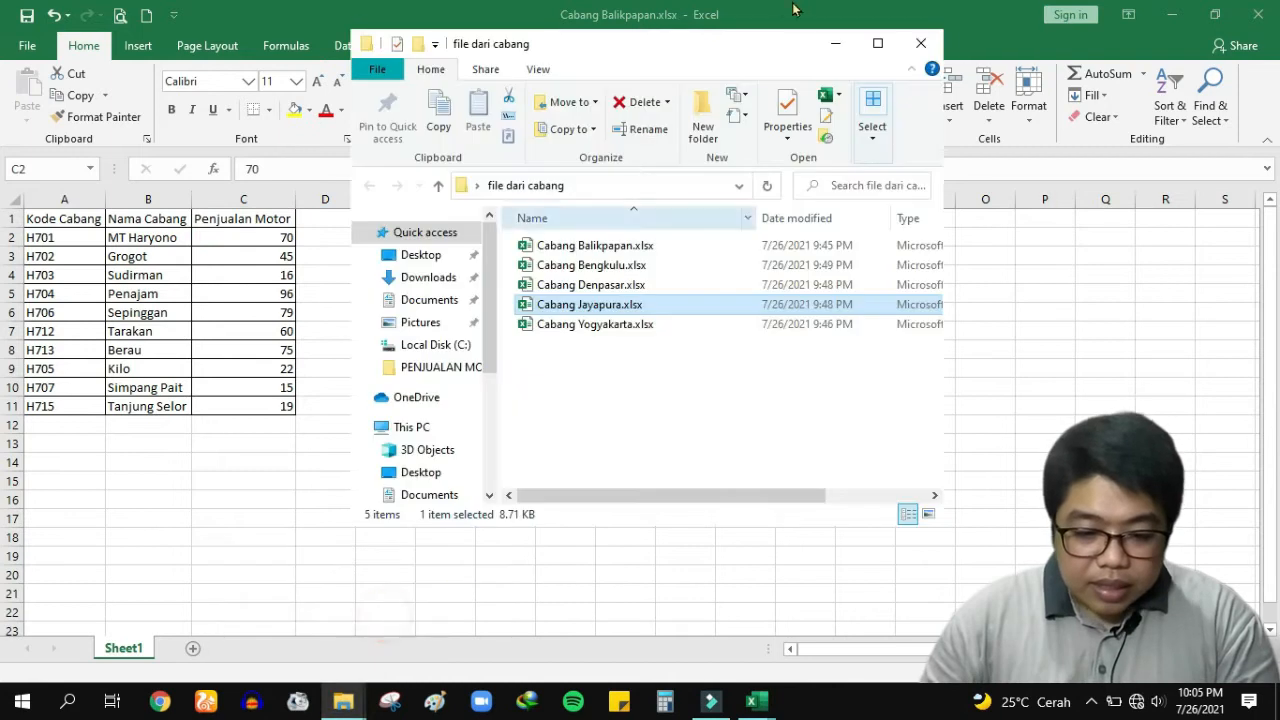
left_click(1038, 350)
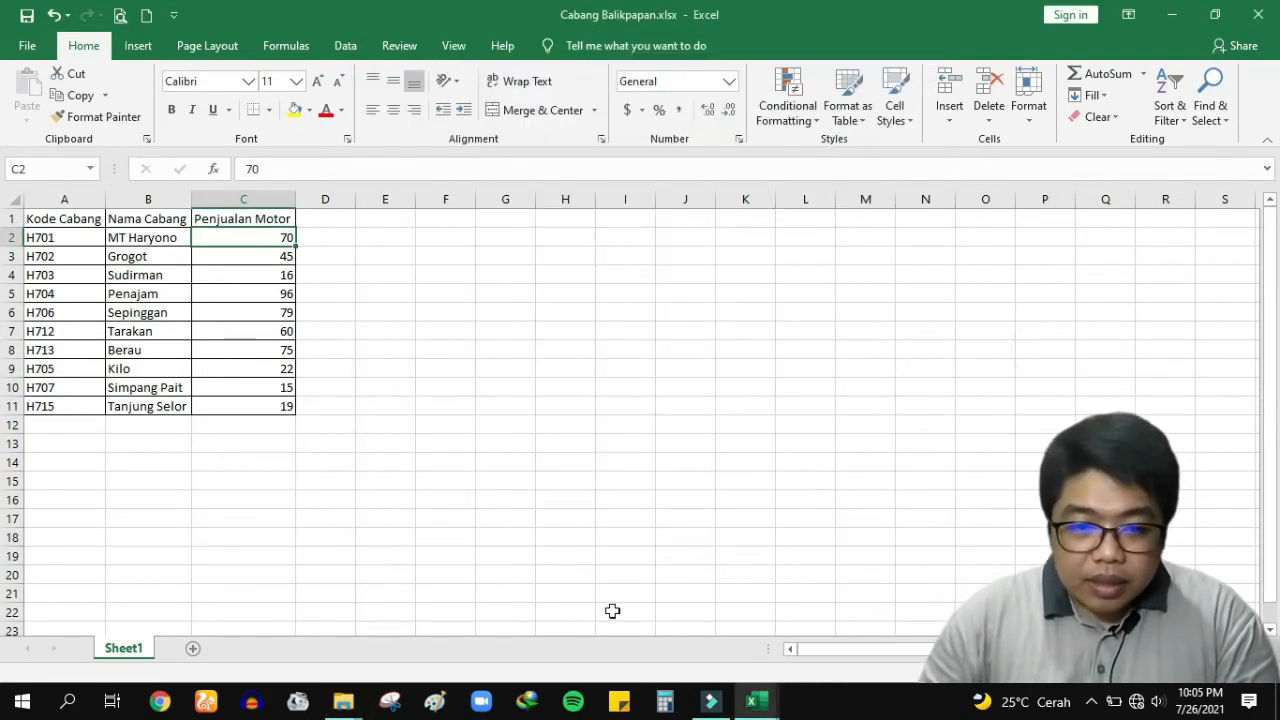
left_click(1262, 16)
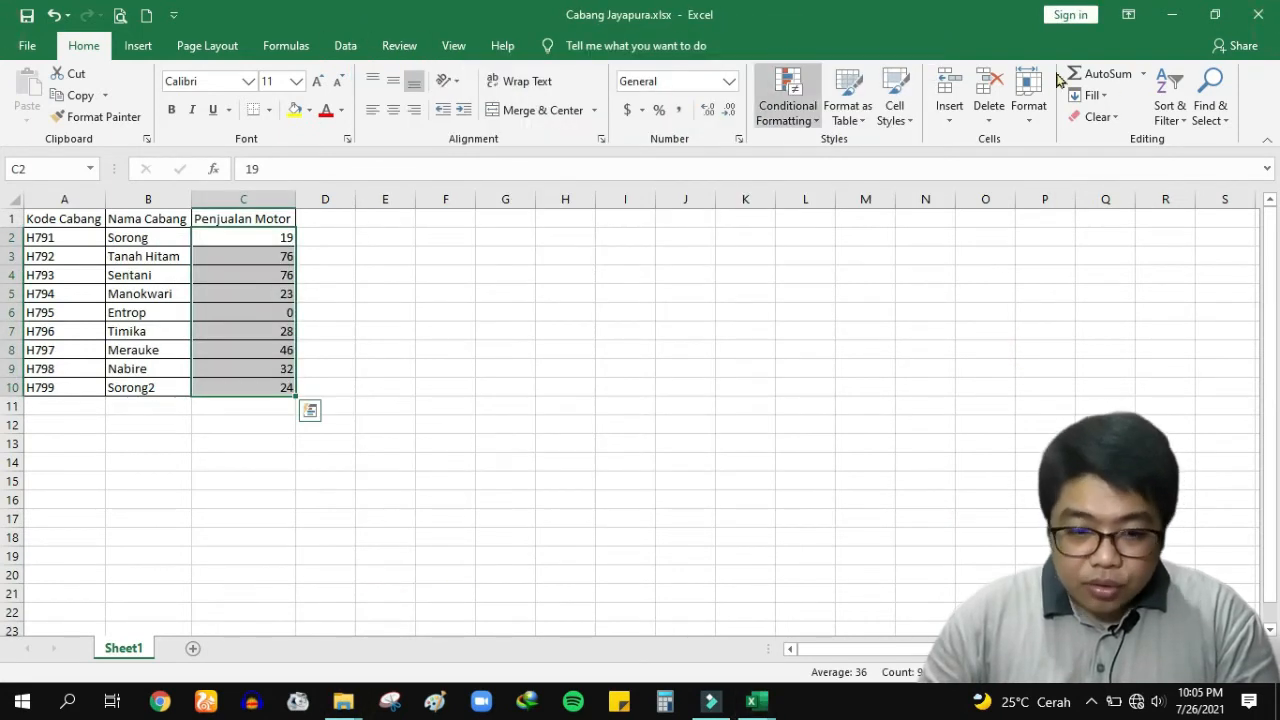
left_click(1255, 18)
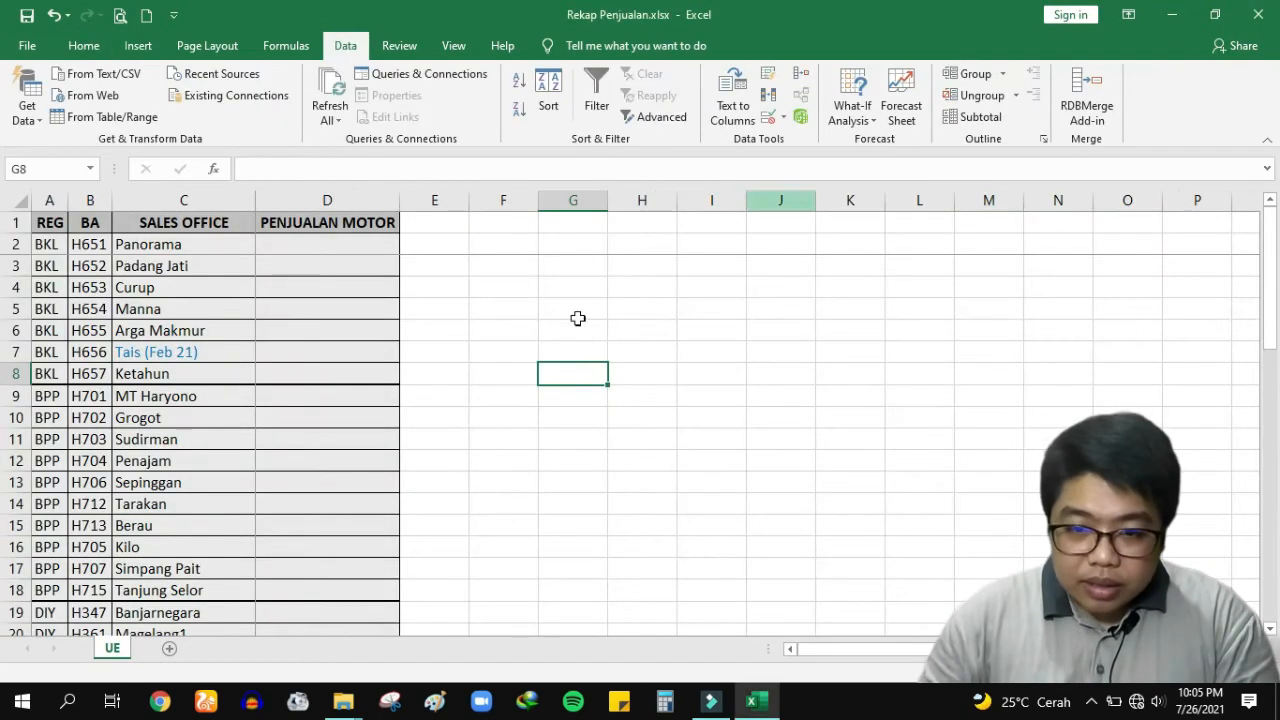
Step: Merge all files from the file dari cabang folder with RDBMerge, using sheet index 1 and First cell C2 as the range
left_click(514, 330)
left_click(1085, 113)
left_click_drag(697, 62, 723, 29)
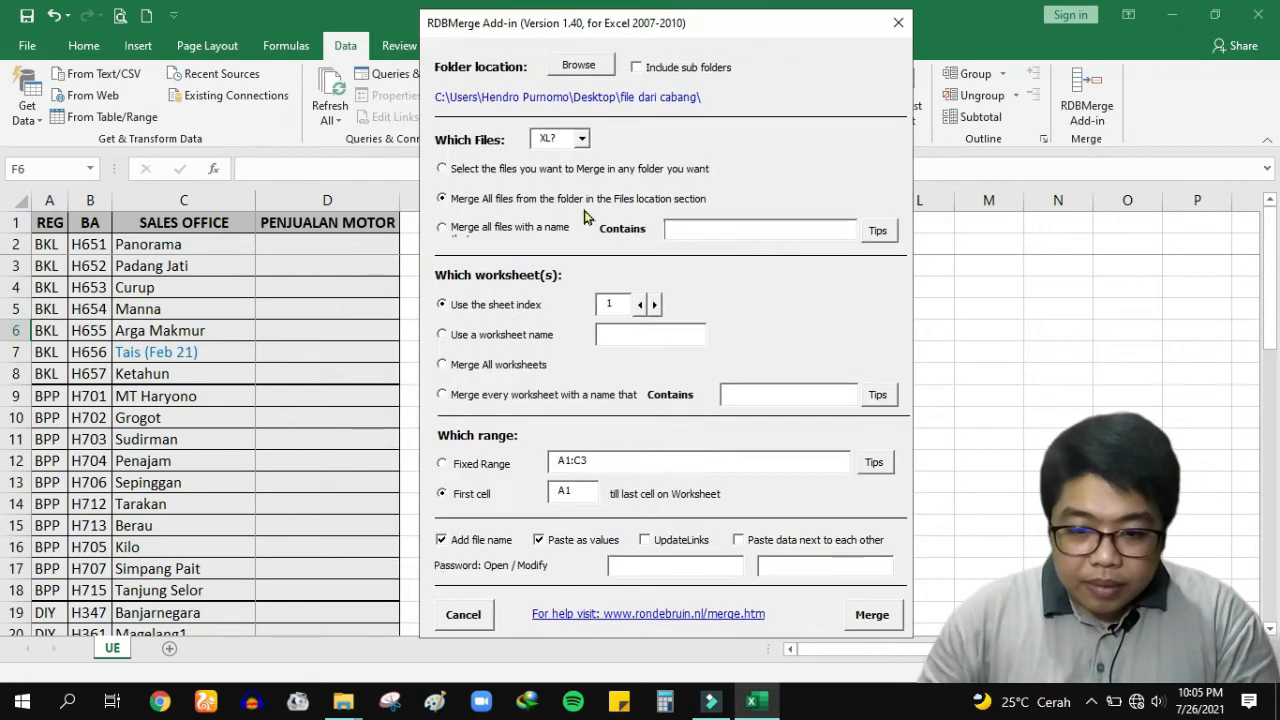
double_click(572, 494)
type("C2")
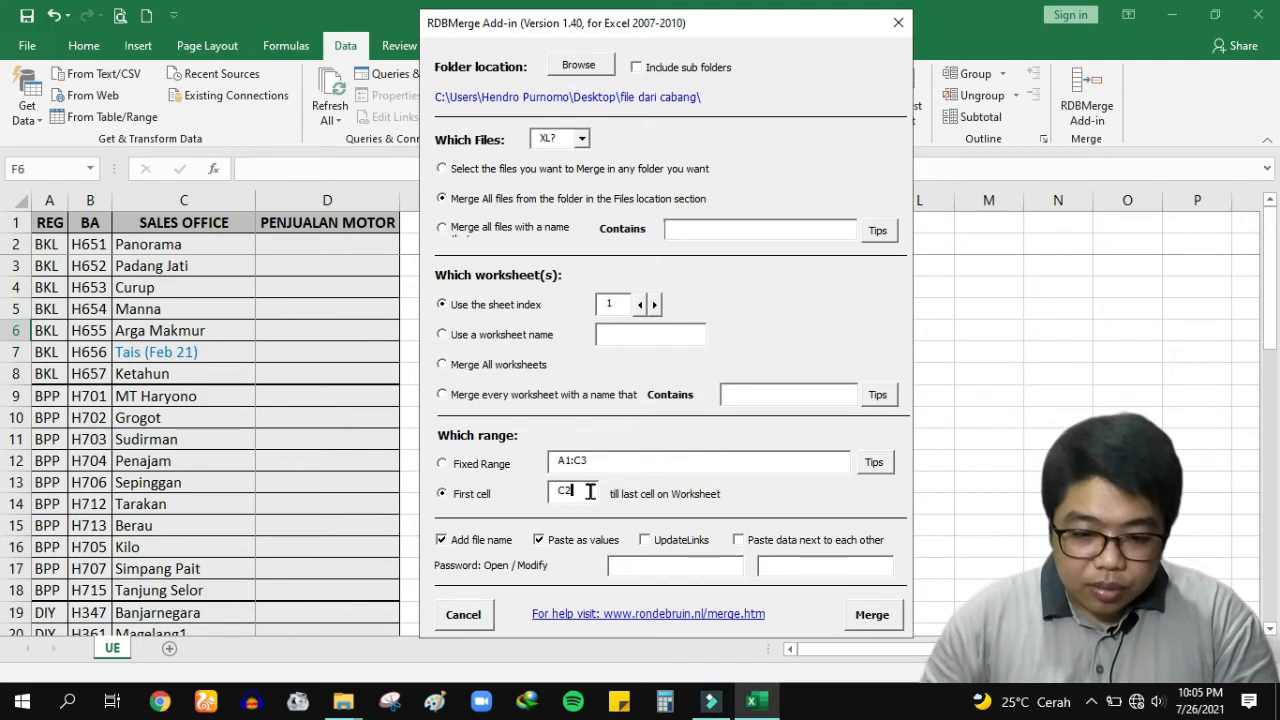
left_click(895, 619)
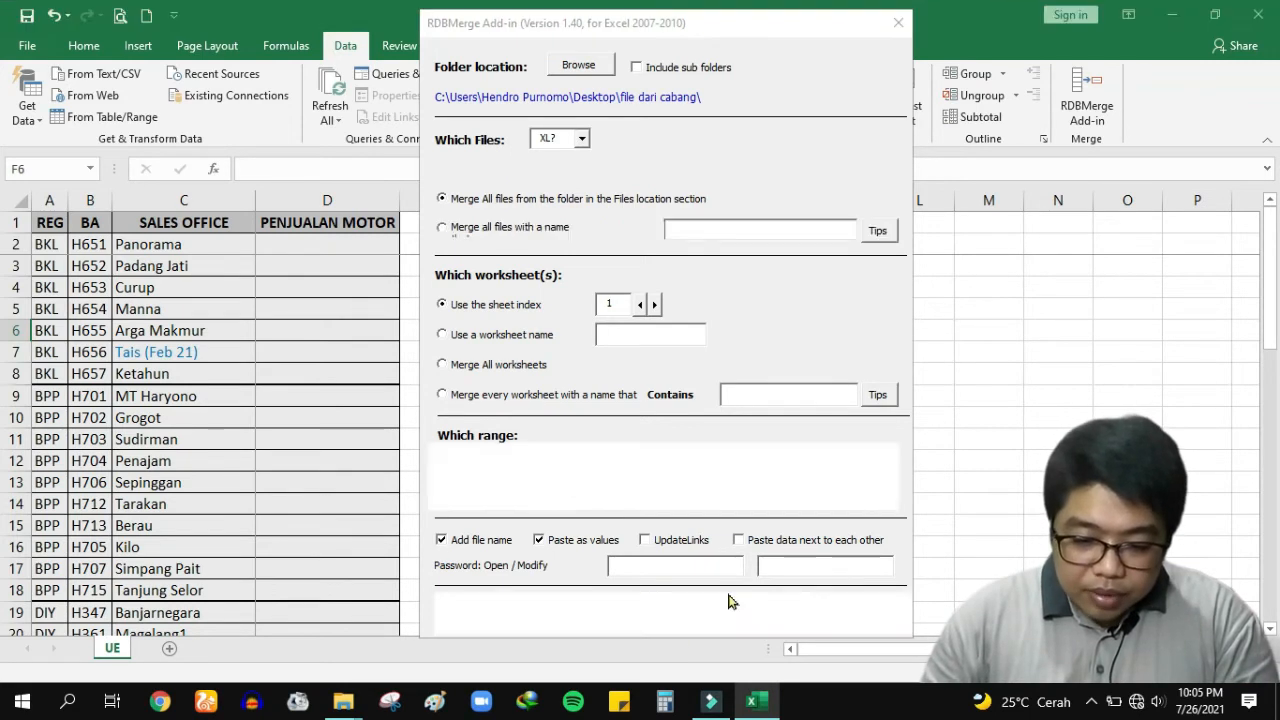
left_click(763, 418)
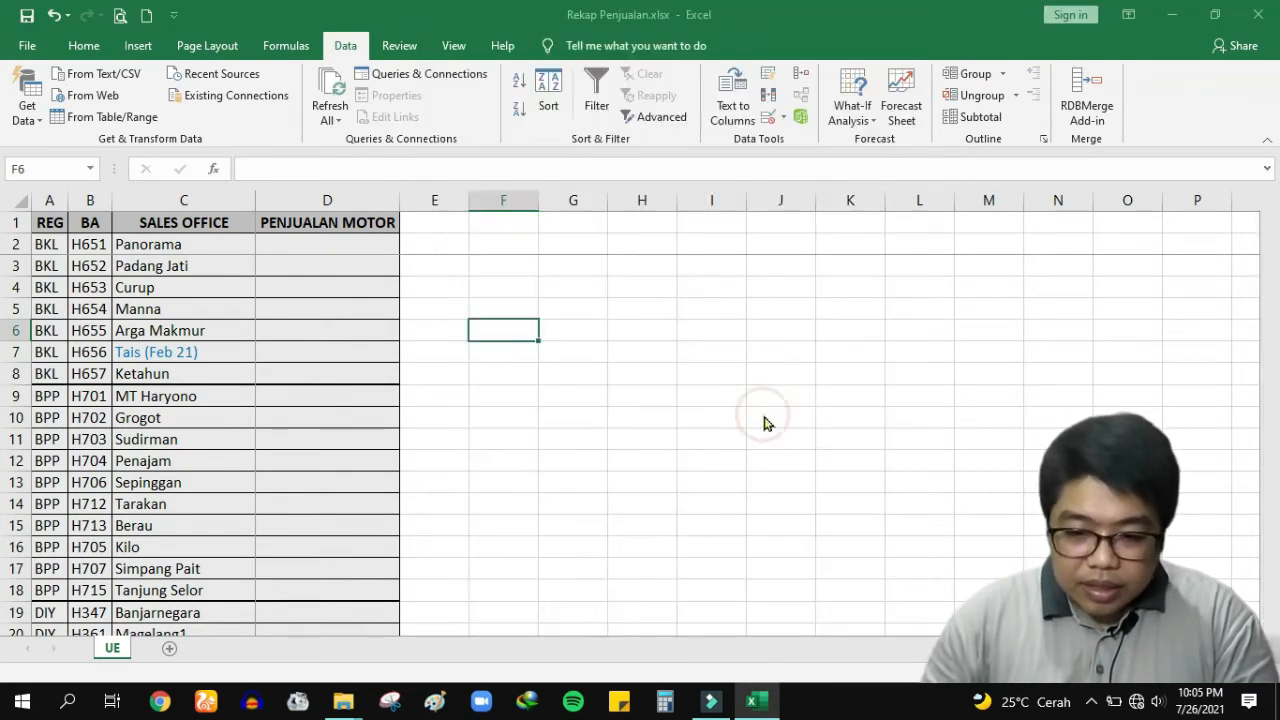
Step: Widen column B of the Combine Sheet and examine the merged sales figures against the branch file names in column A
left_click_drag(497, 219, 495, 295)
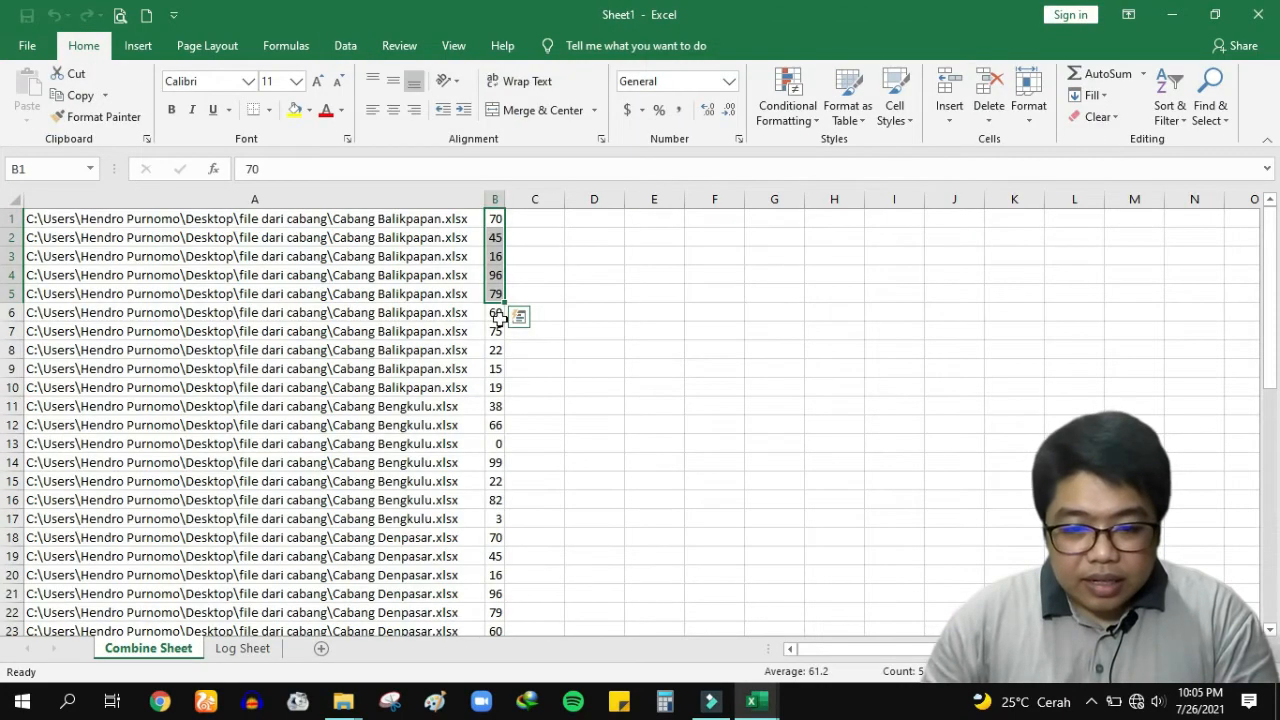
left_click(508, 399)
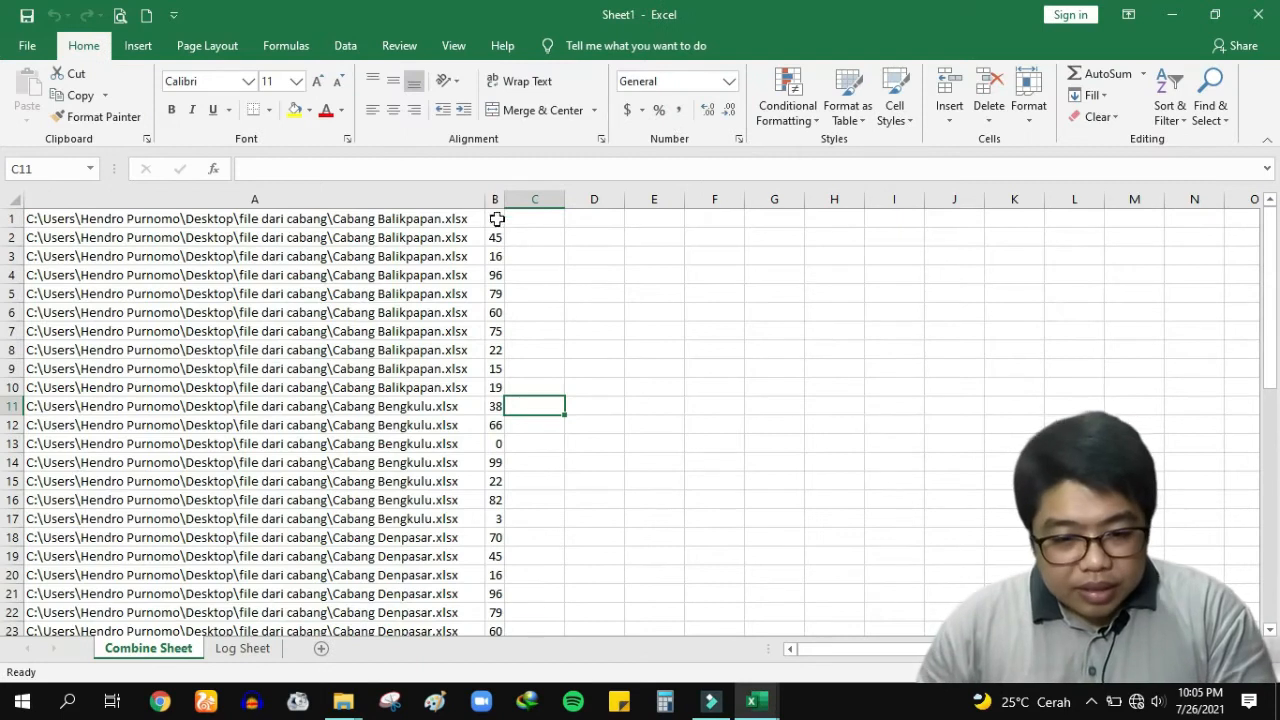
left_click_drag(505, 199, 536, 200)
left_click(518, 236)
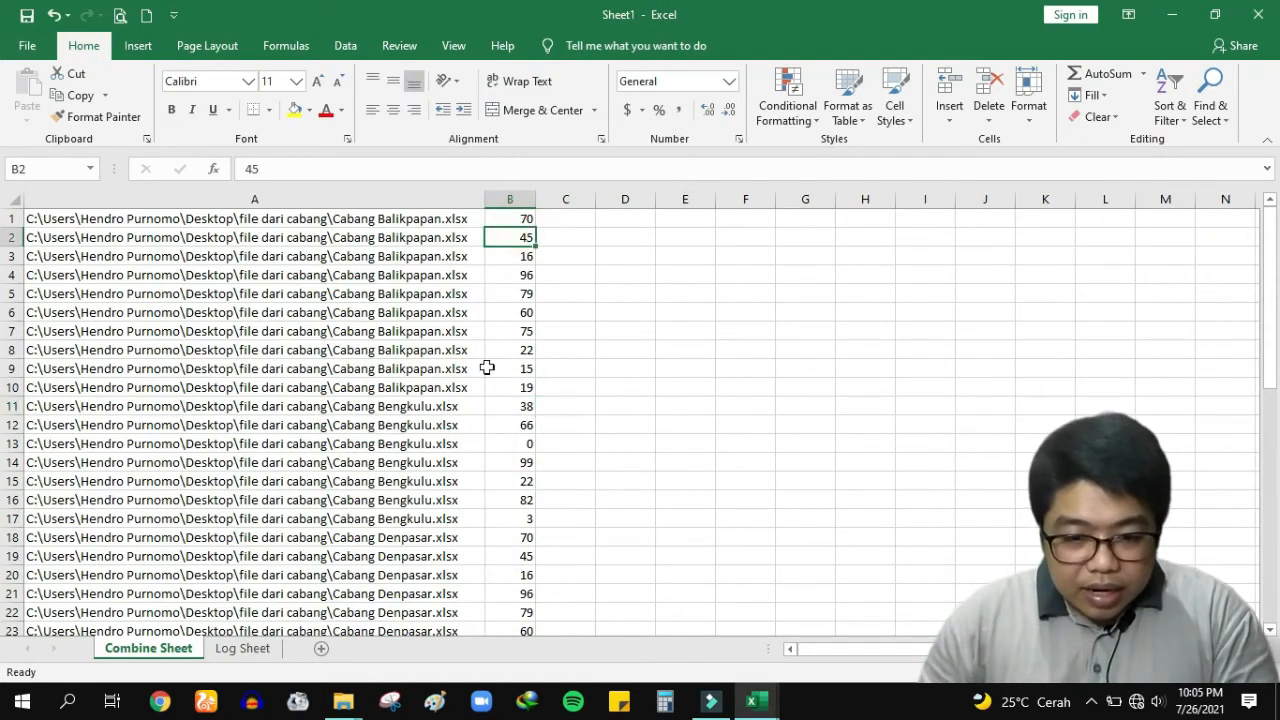
left_click_drag(450, 224, 449, 569)
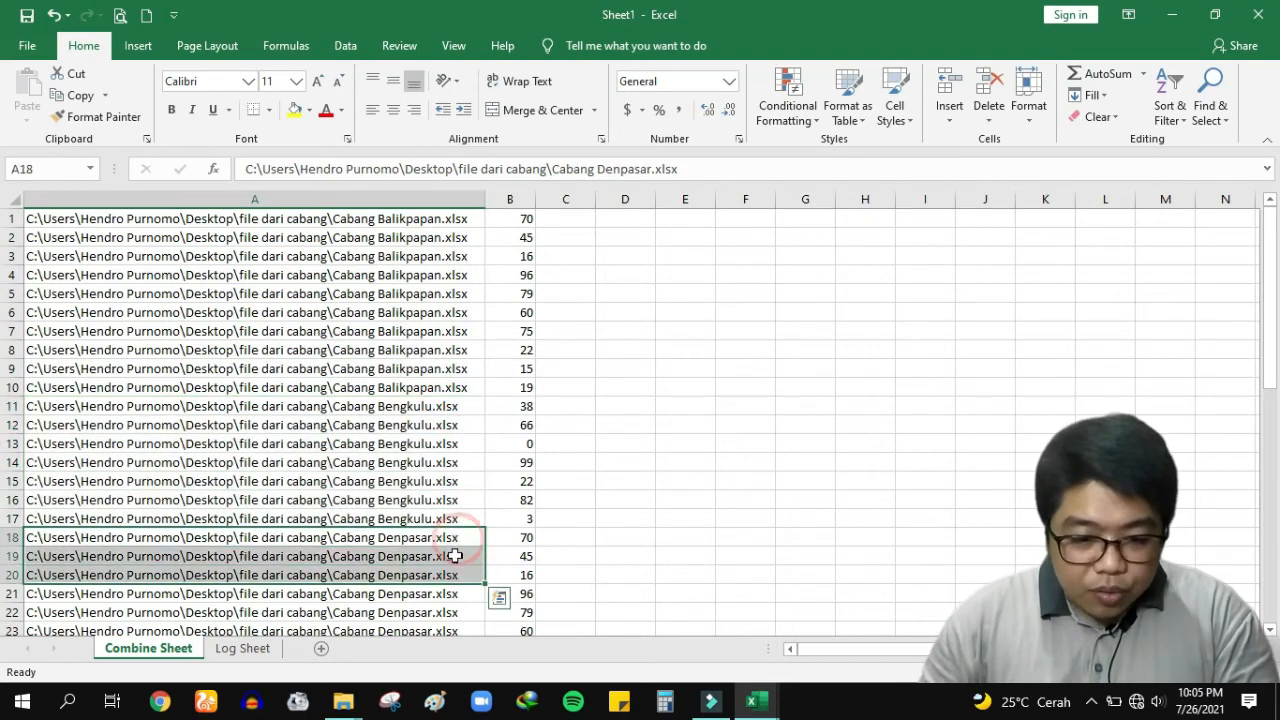
scroll(470, 513, "down", 4)
left_click(514, 496)
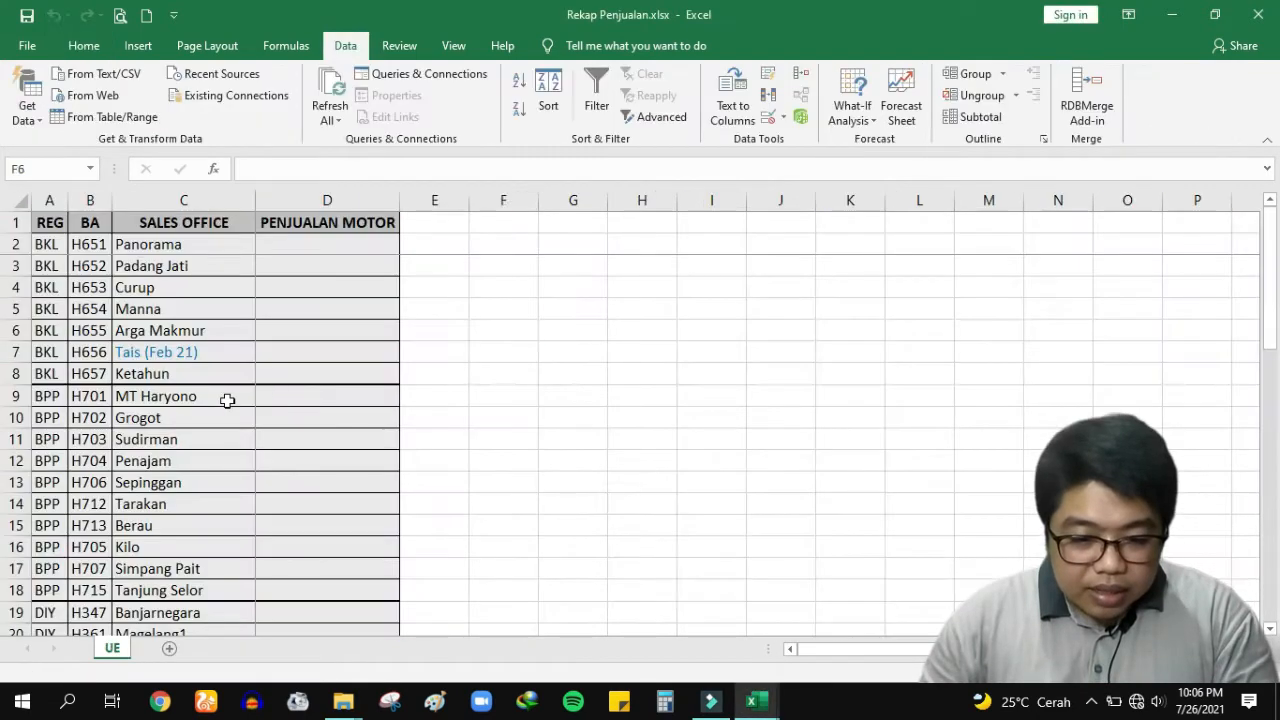
Step: Compare the merged figures with the branch codes and sales offices in Rekap Penjualan, and close the merged workbook without saving
left_click(223, 397)
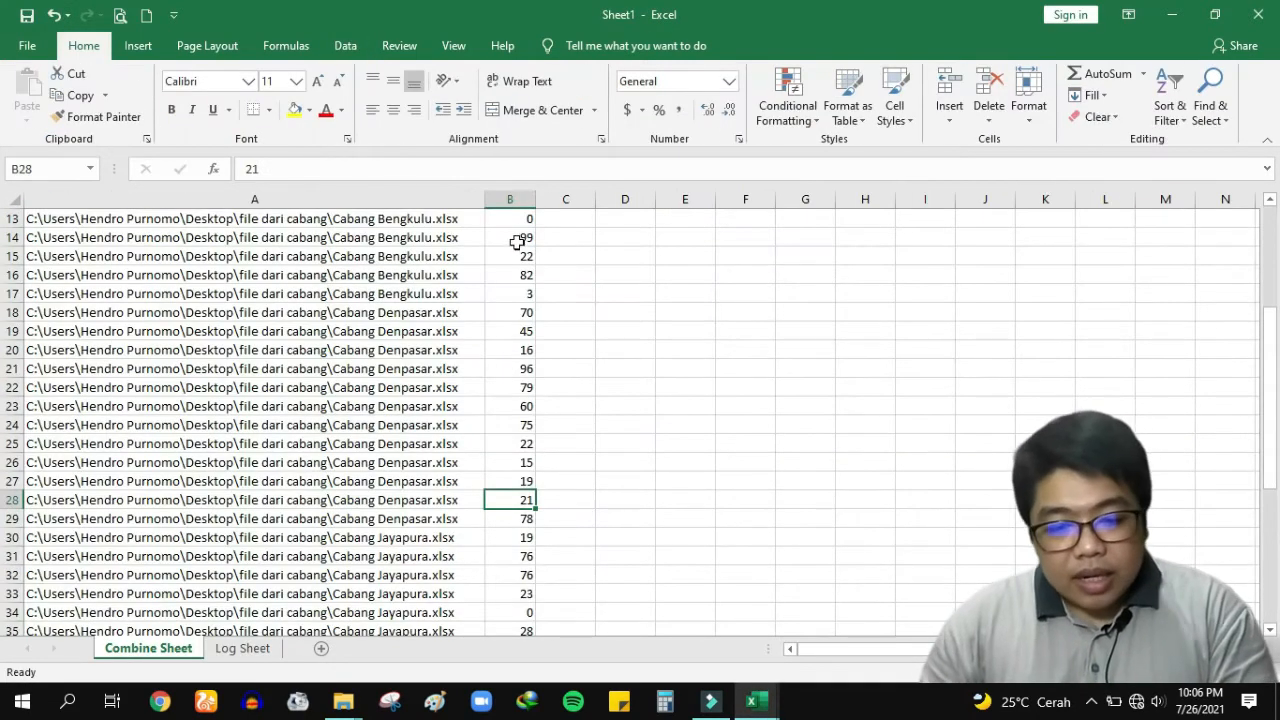
scroll(500, 362, "up", 5)
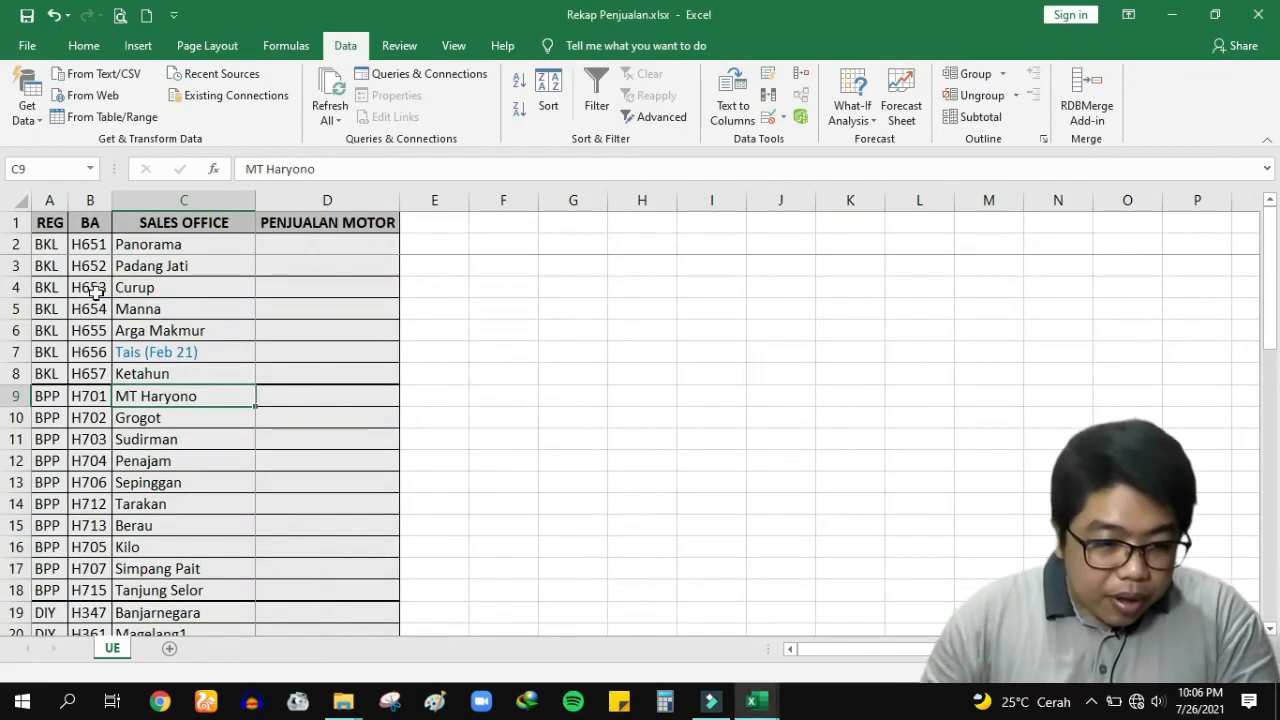
left_click(95, 266)
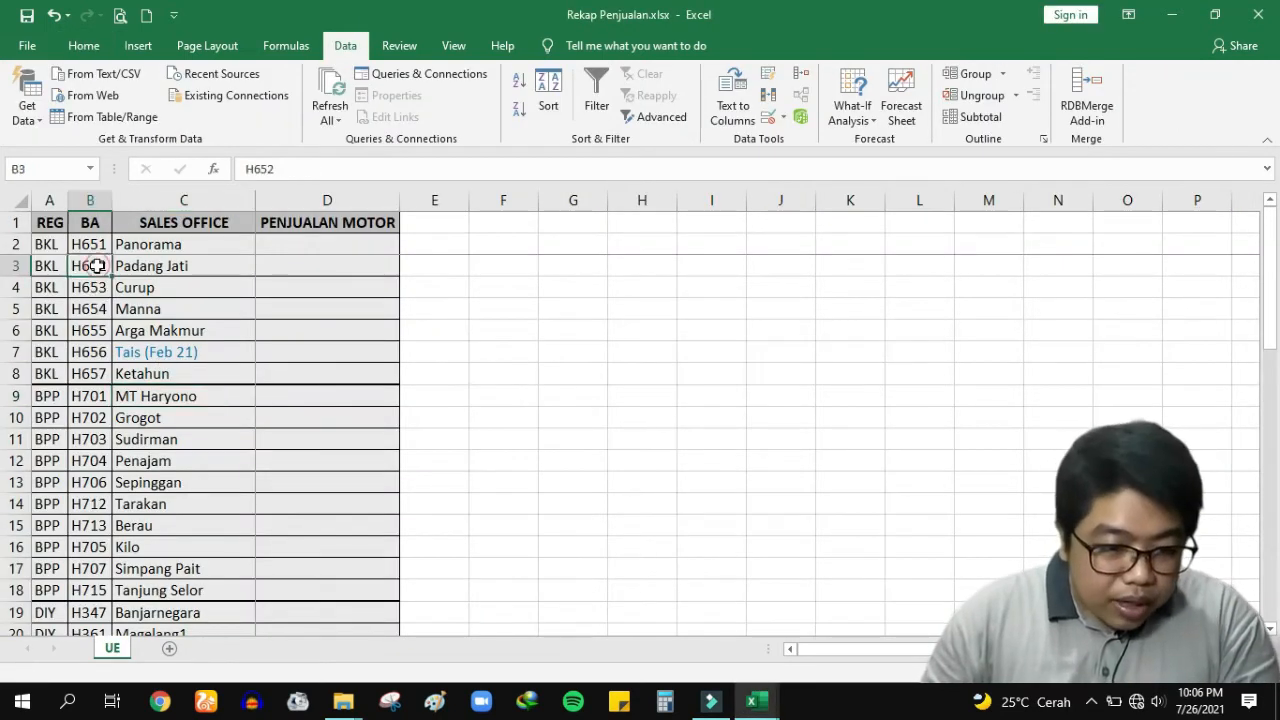
left_click(163, 267)
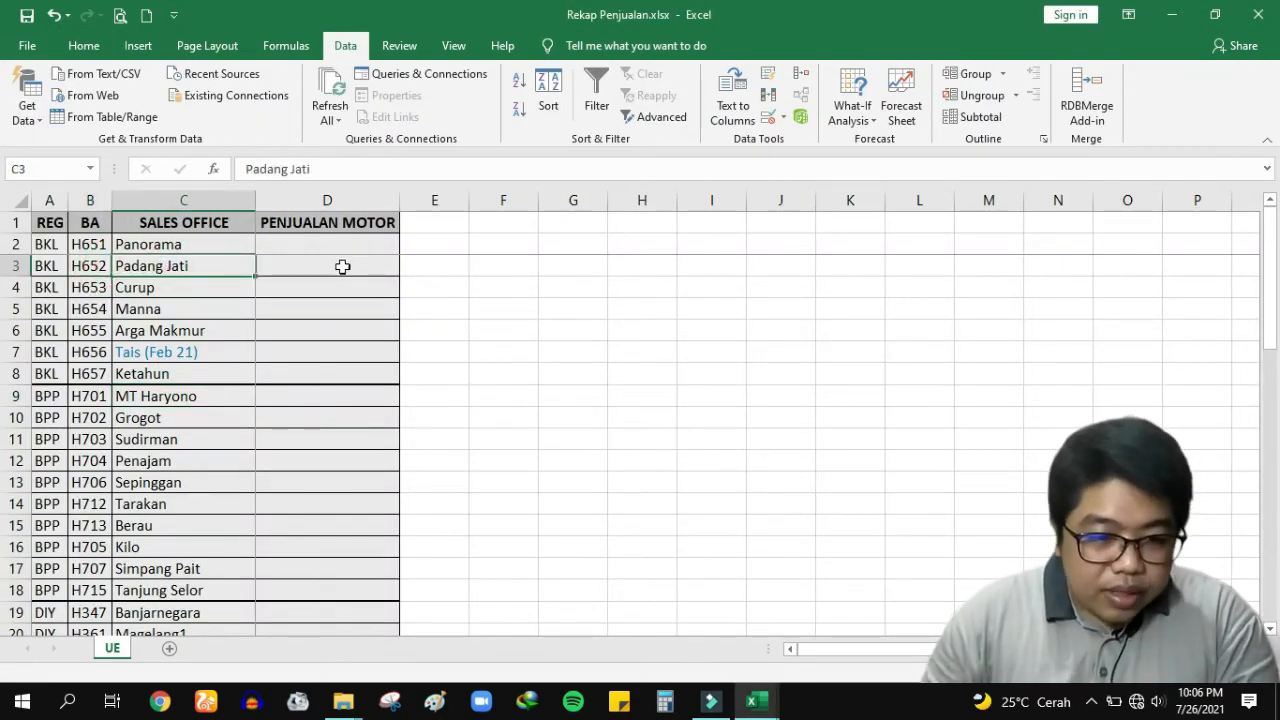
left_click(342, 267)
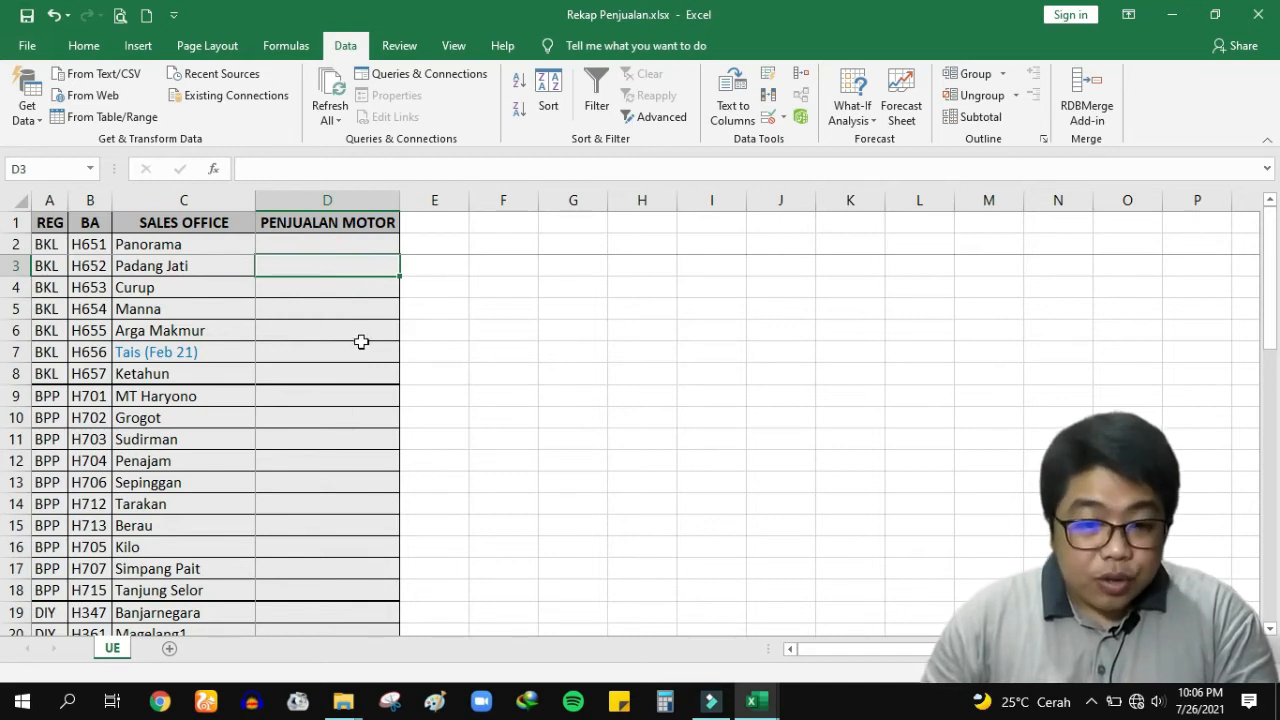
key("alt+Tab")
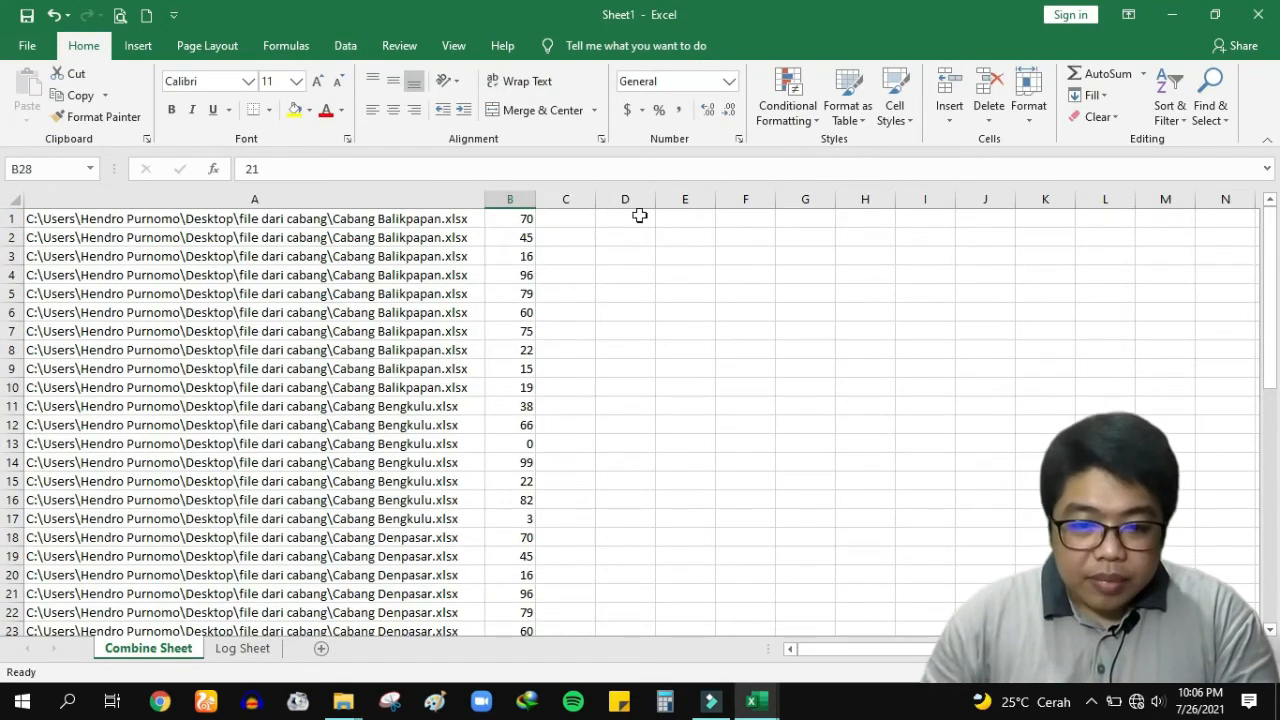
left_click(527, 256)
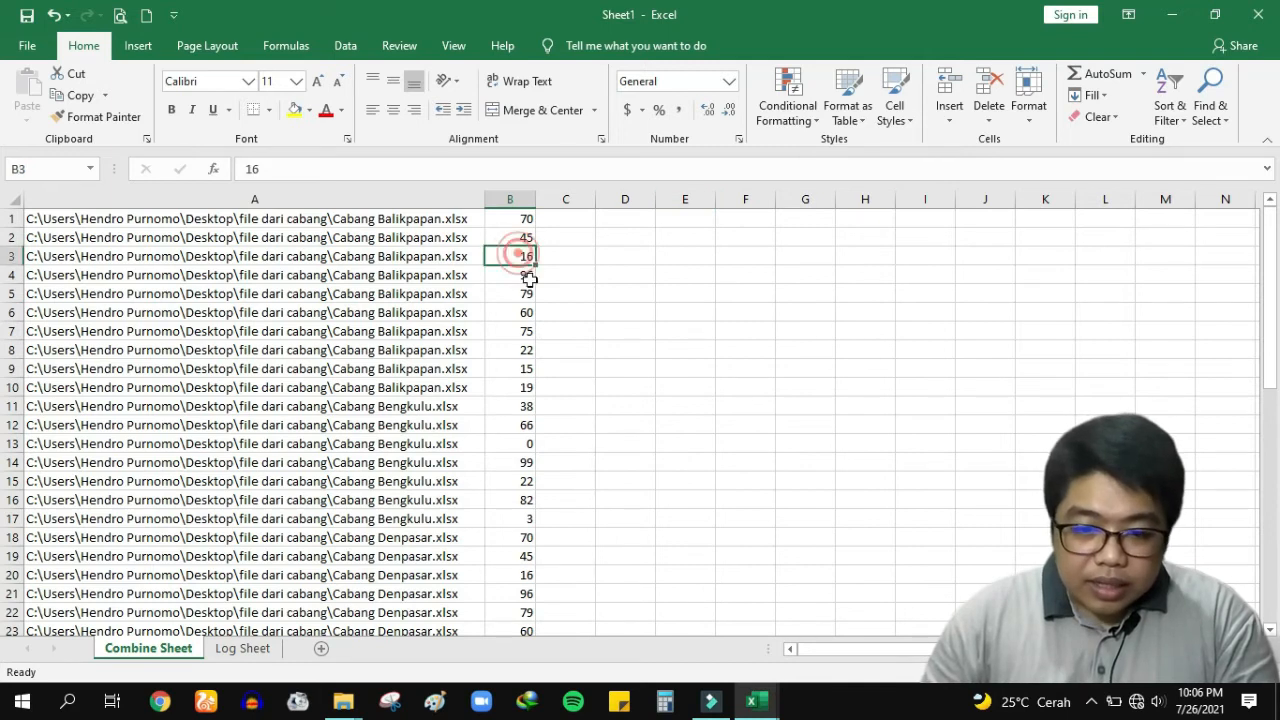
left_click(1259, 16)
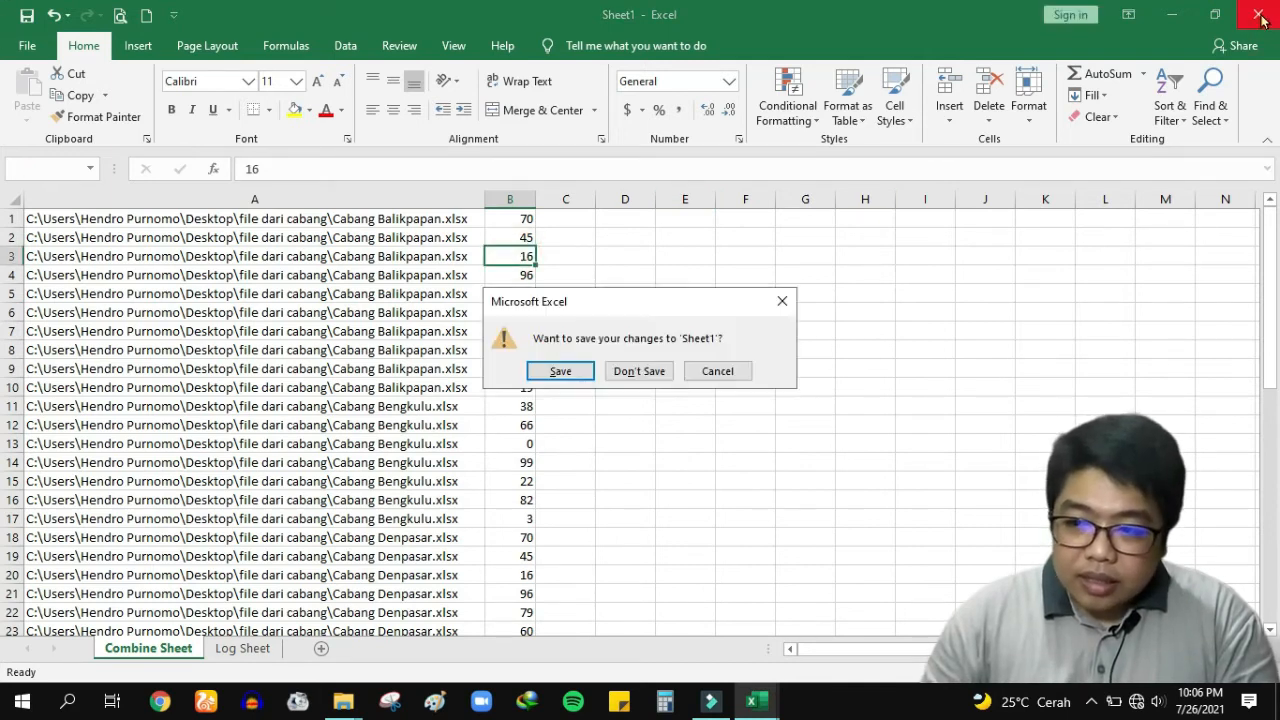
left_click(641, 372)
Step: Open the Cabang Balikpapan workbook from the file dari cabang folder on the desktop
left_click(91, 222)
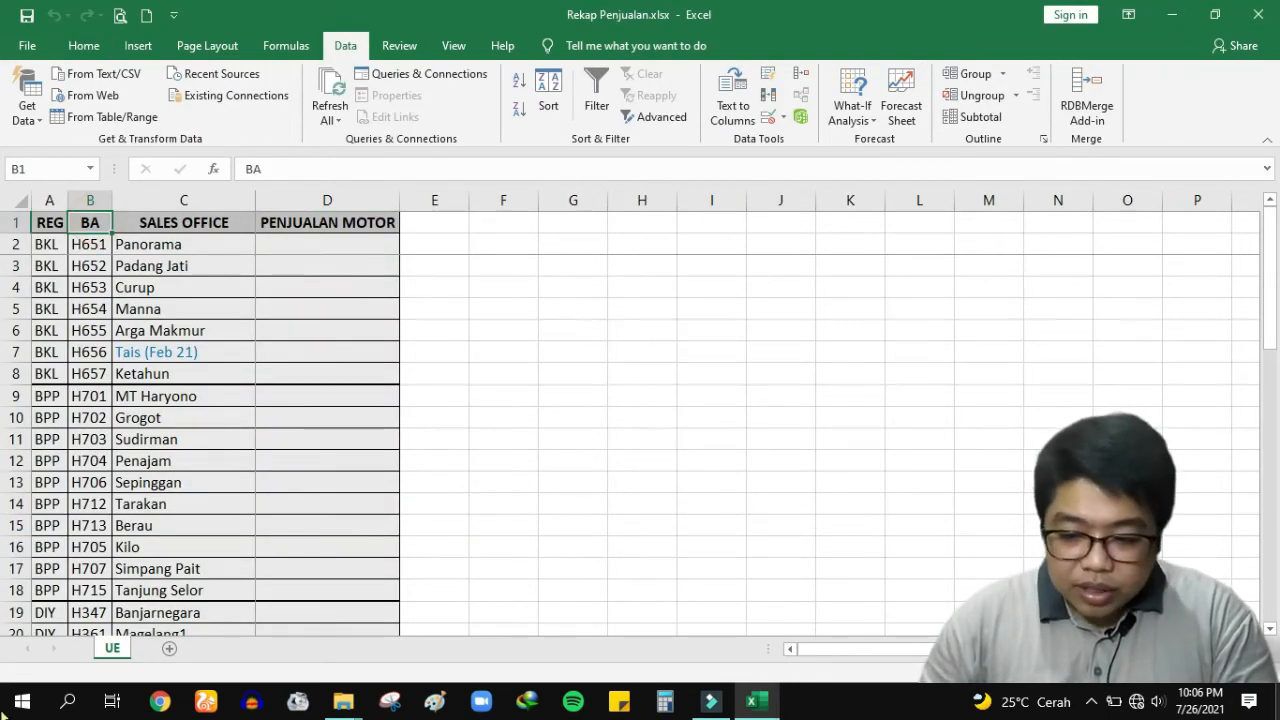
left_click(1277, 710)
double_click(205, 292)
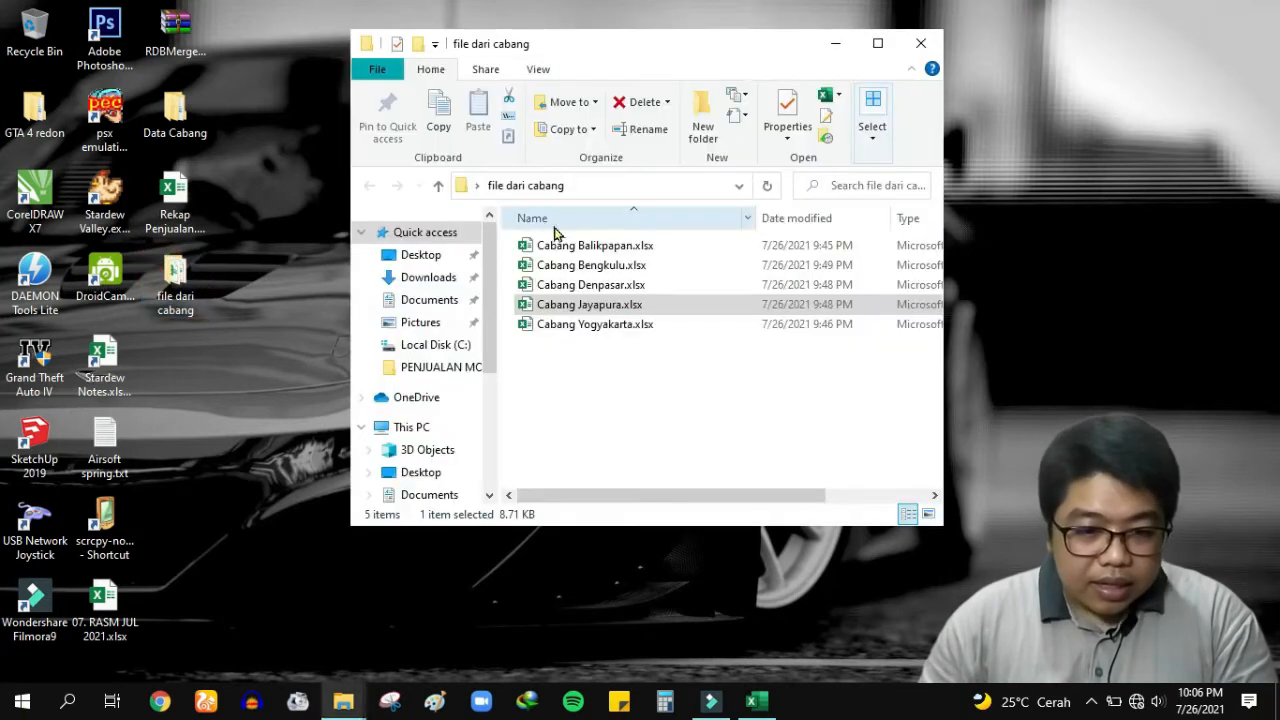
left_click(563, 245)
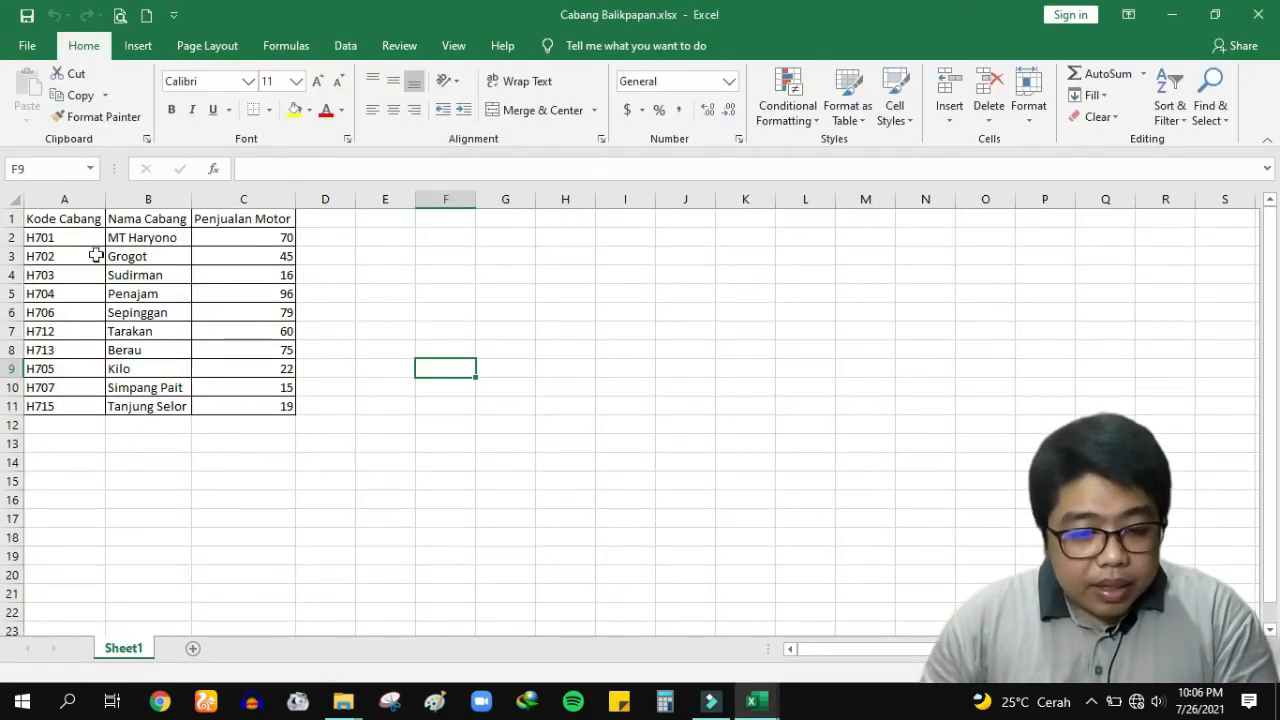
Step: Examine the full data range of Cabang Balikpapan, from the first Kode Cabang in A2 to the last sales figure in C11
left_click(72, 238)
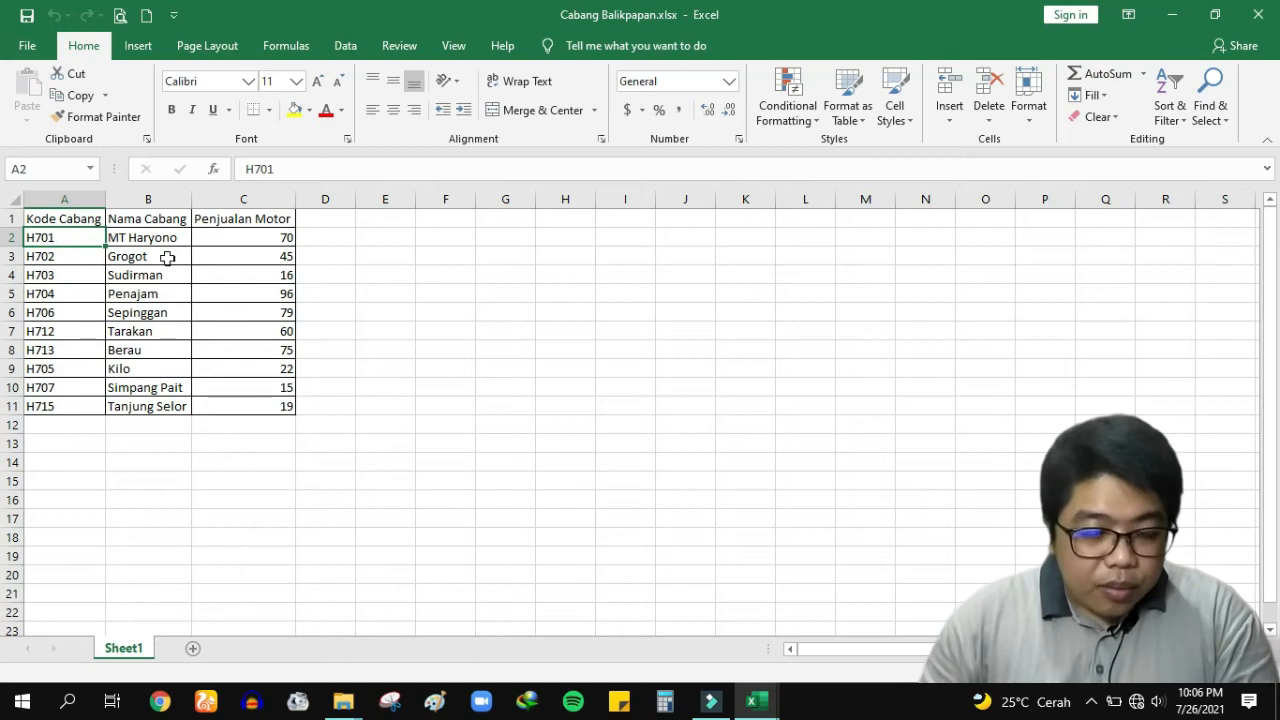
left_click(292, 408)
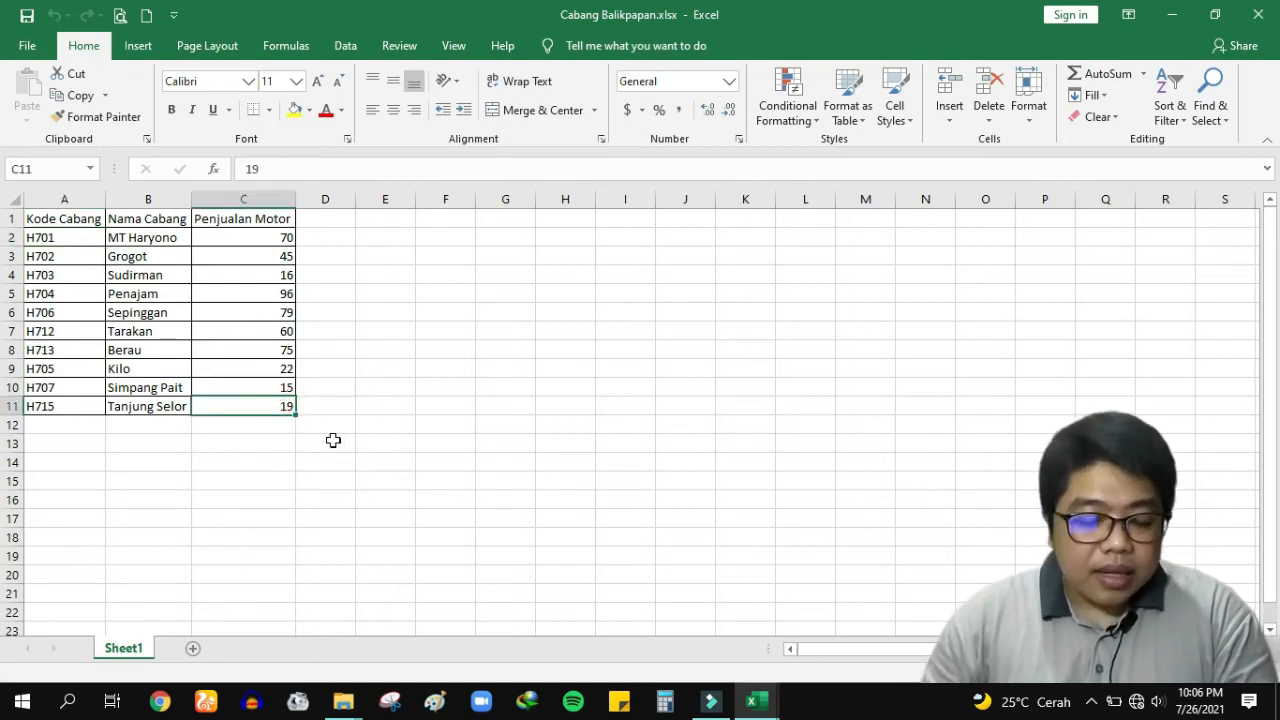
left_click(70, 233)
left_click(251, 408)
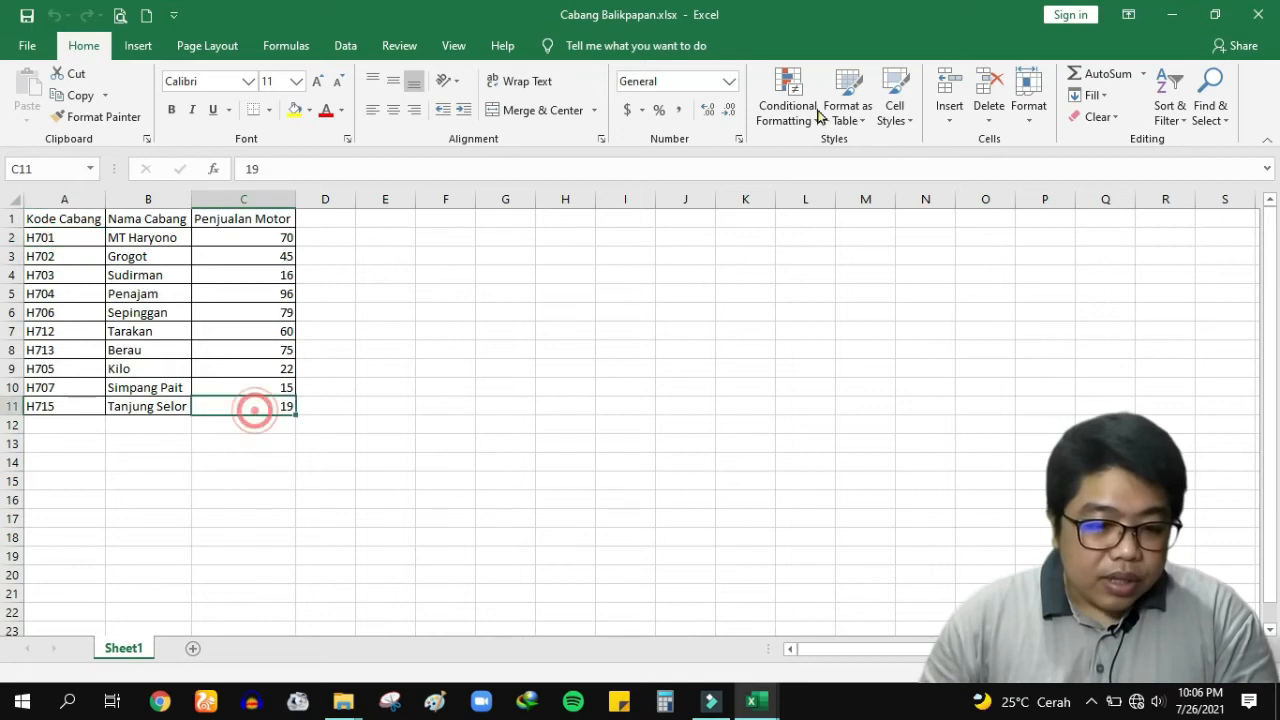
Step: Close Cabang Balikpapan and merge the first sheet of all files in file dari cabang with RDBMerge, from A2 to the last cell
left_click(1256, 15)
left_click(474, 417)
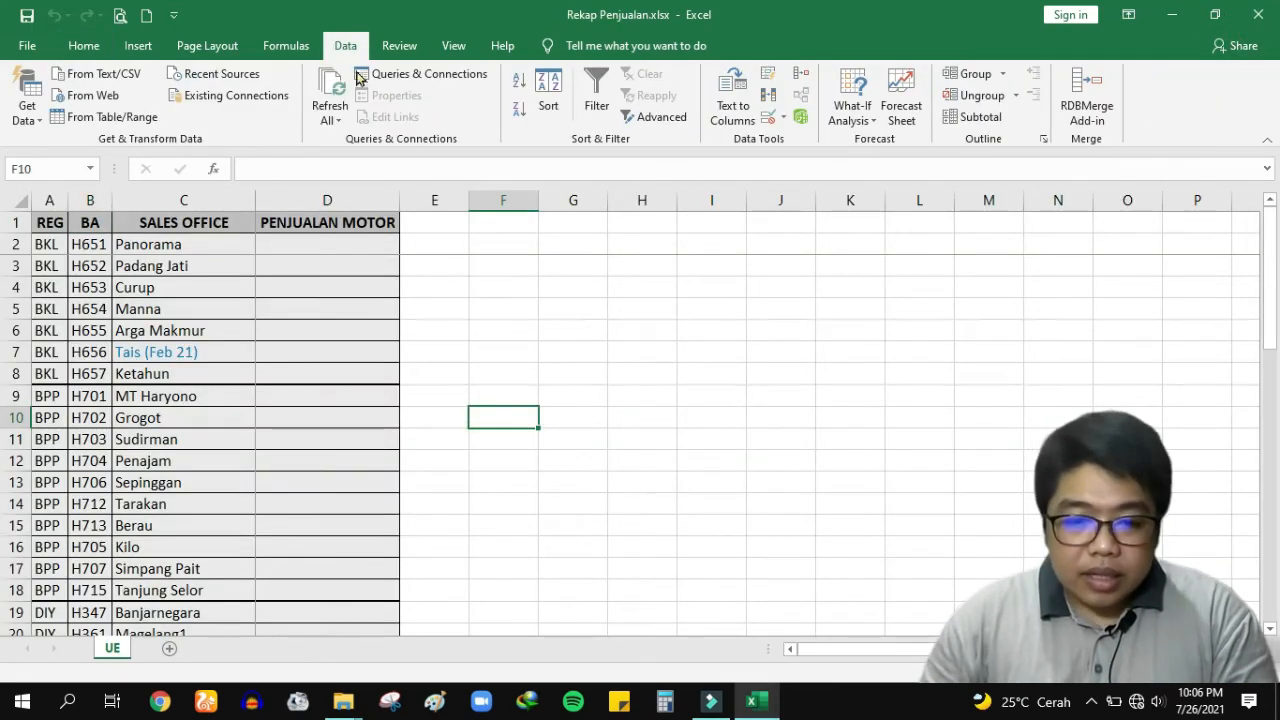
left_click(1087, 105)
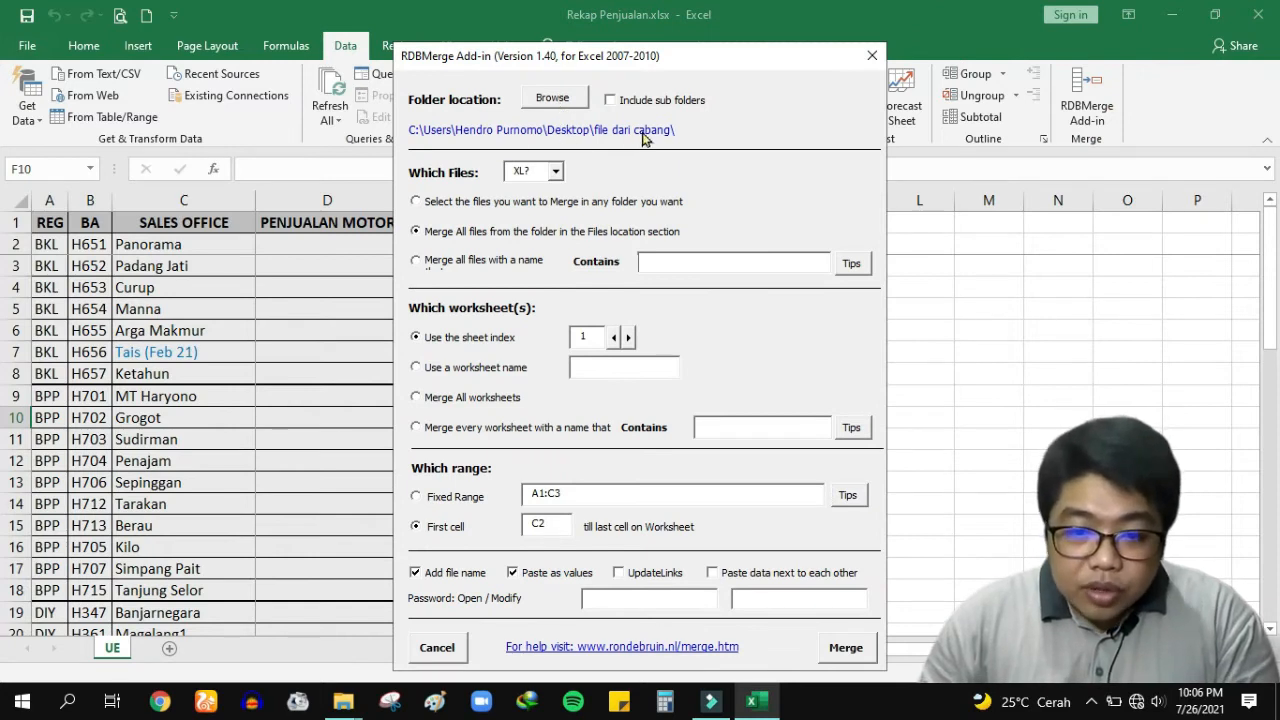
left_click(436, 235)
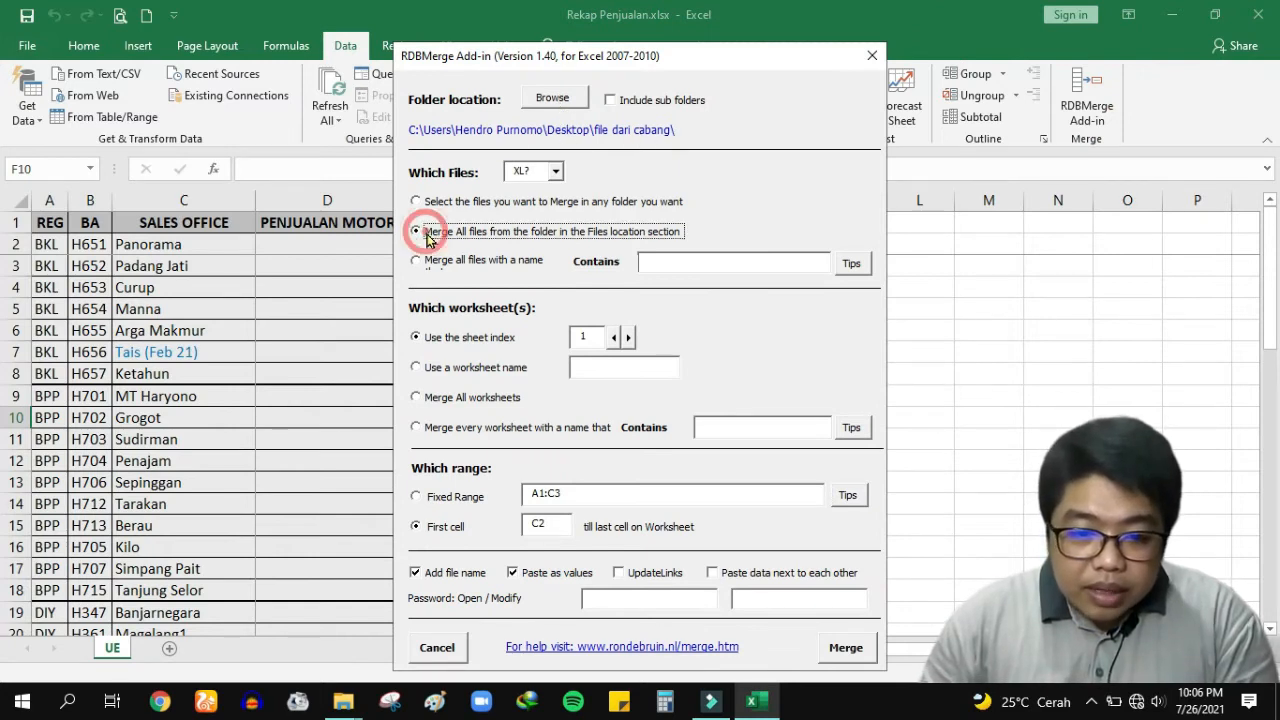
left_click(450, 341)
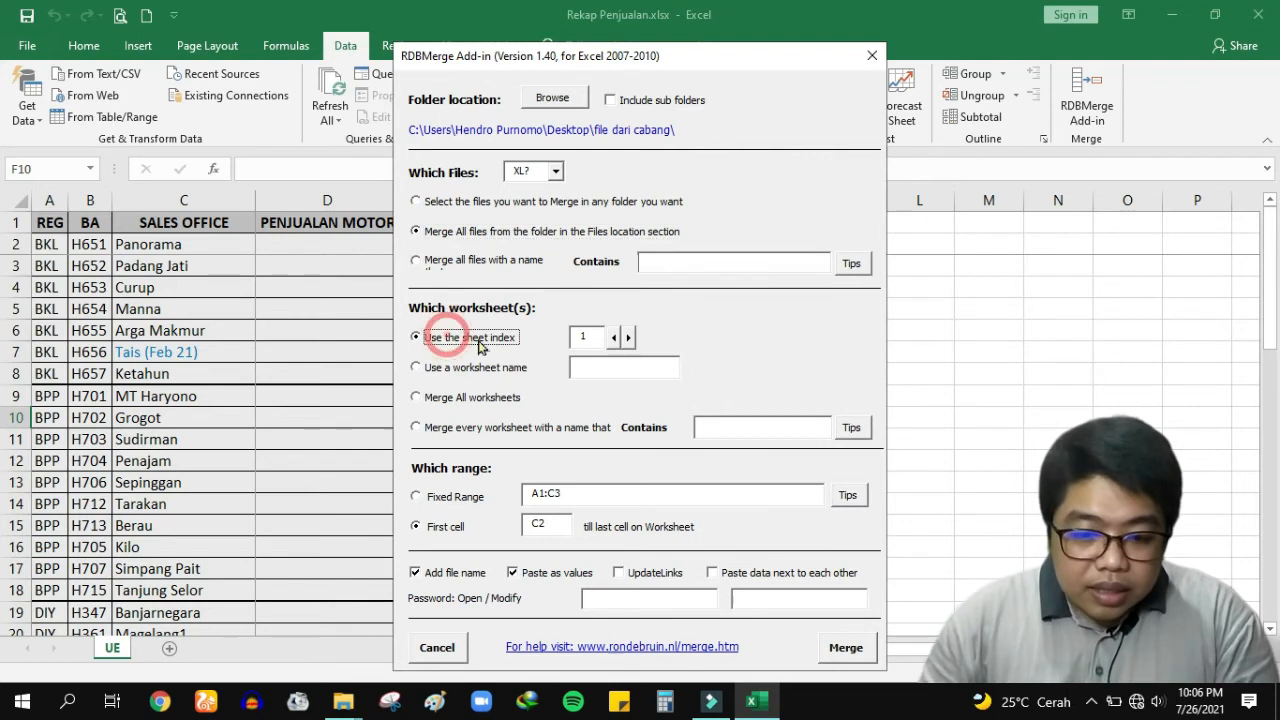
double_click(540, 522)
type("A2")
left_click(845, 647)
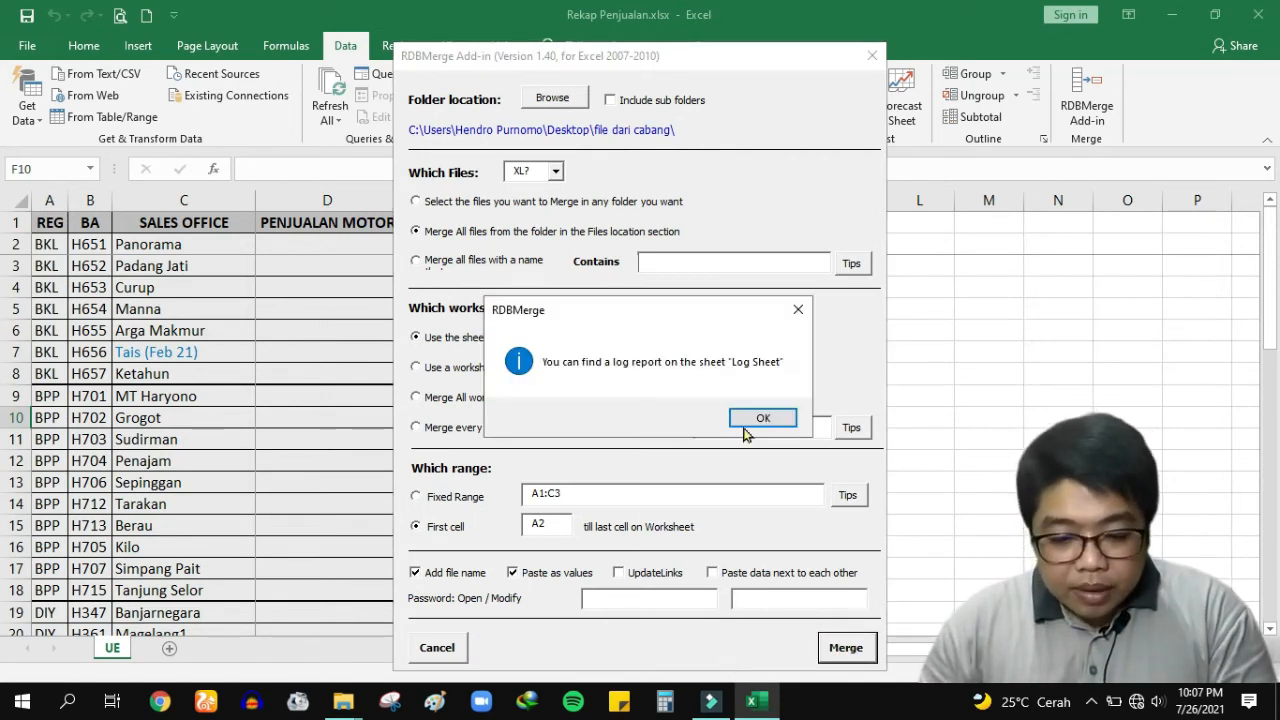
left_click(743, 416)
Step: Fit the widths of columns B to D on the Combine Sheet to their contents
left_click(548, 275)
left_click_drag(505, 200, 648, 200)
left_click(545, 314)
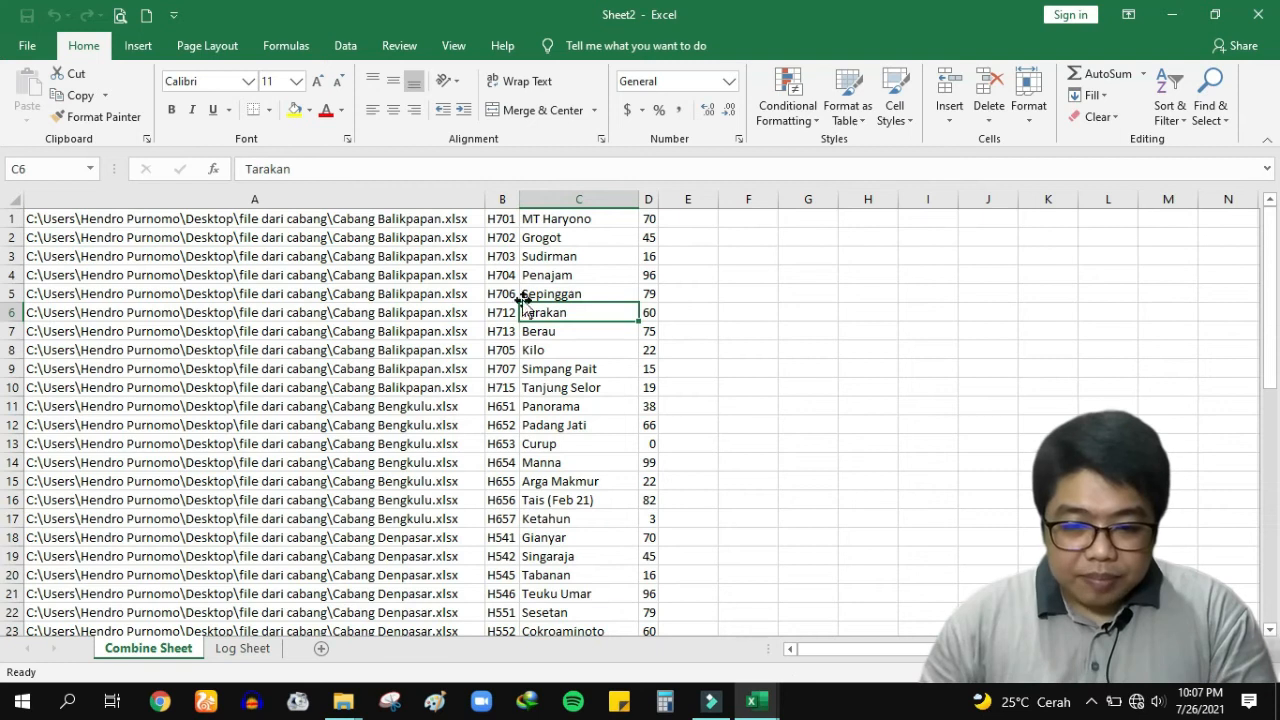
Step: Review the merged branch codes, names and sales figures to the last row and compare them with the Rekap Penjualan layout
scroll(616, 378, "down", 16)
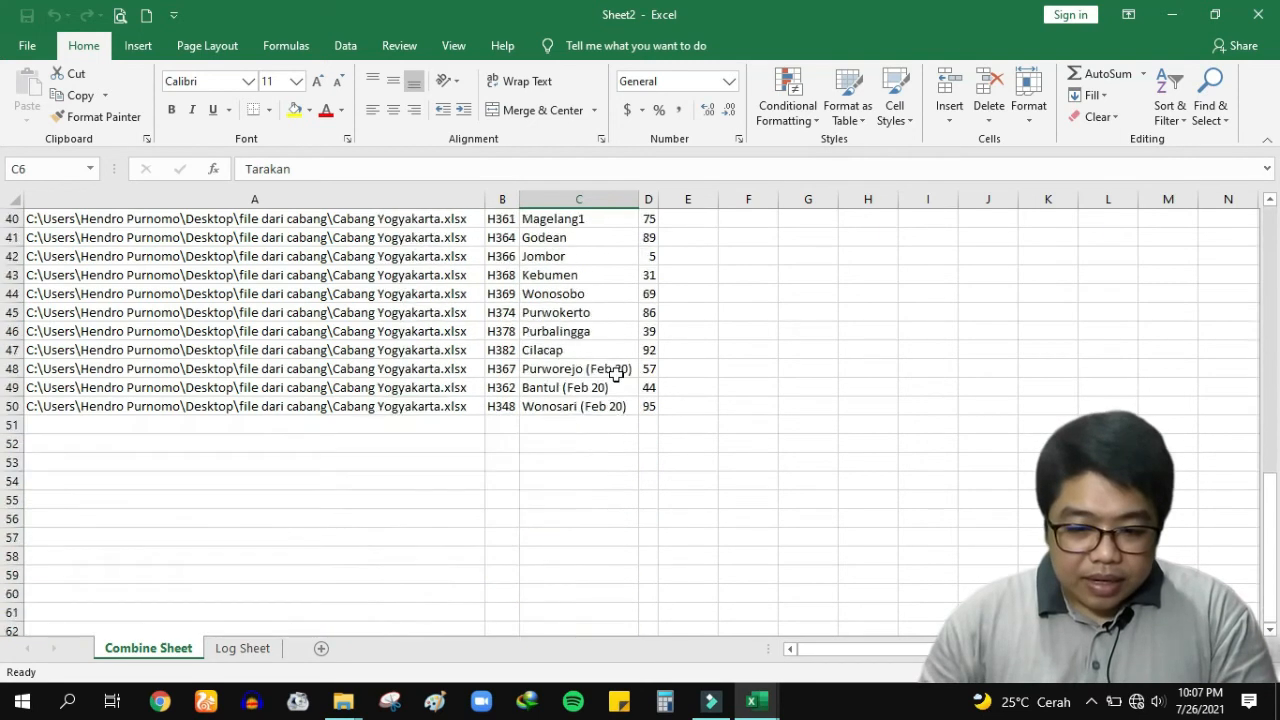
scroll(615, 374, "up", 8)
scroll(600, 372, "up", 8)
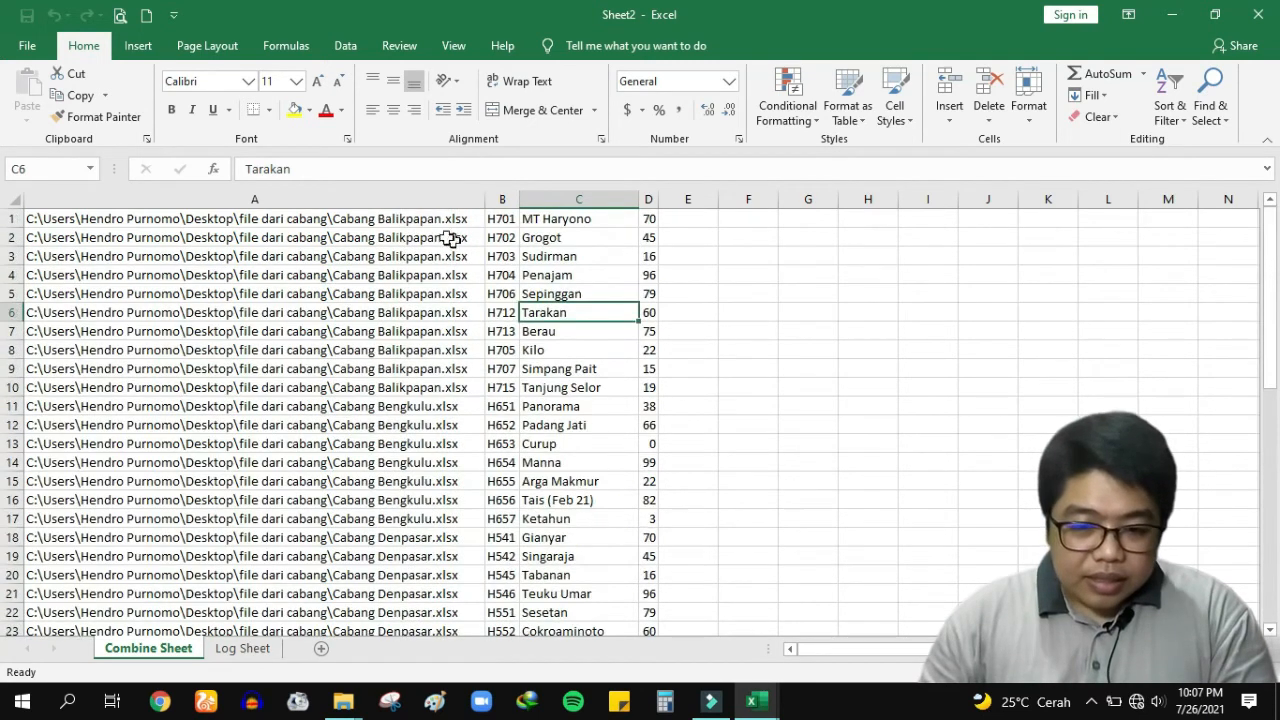
right_click(421, 203)
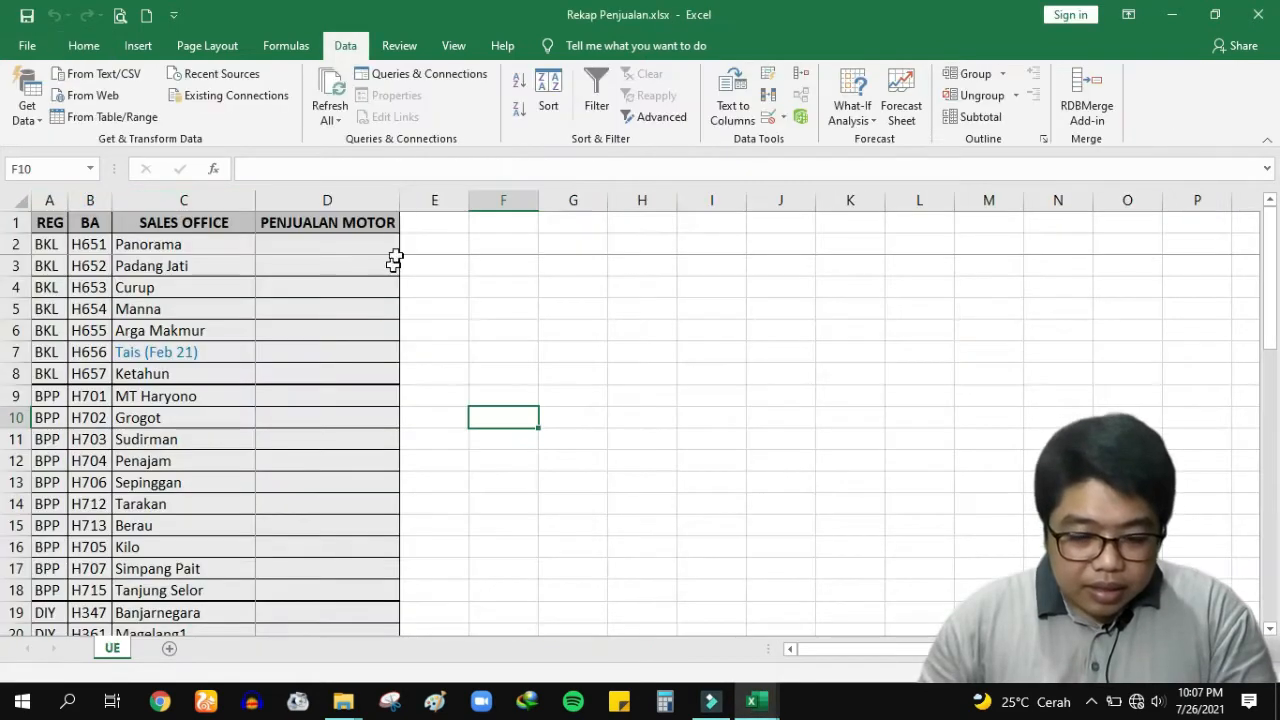
left_click(220, 317)
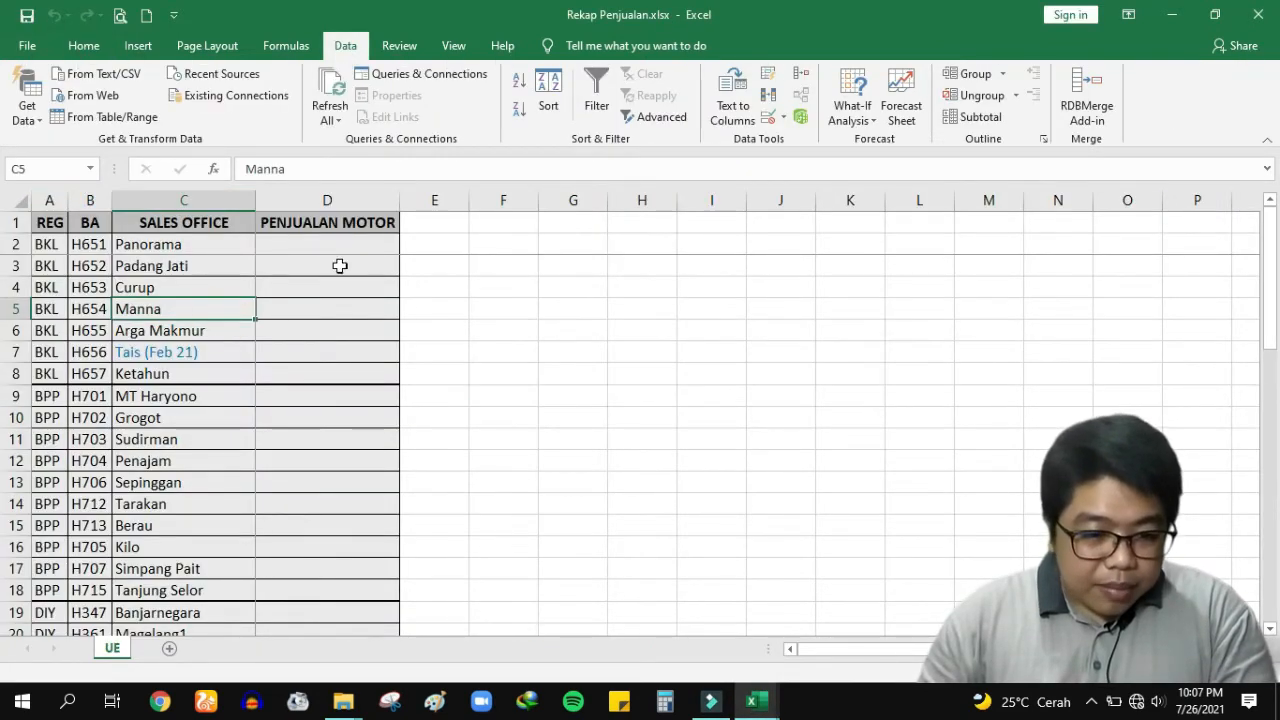
left_click(306, 285)
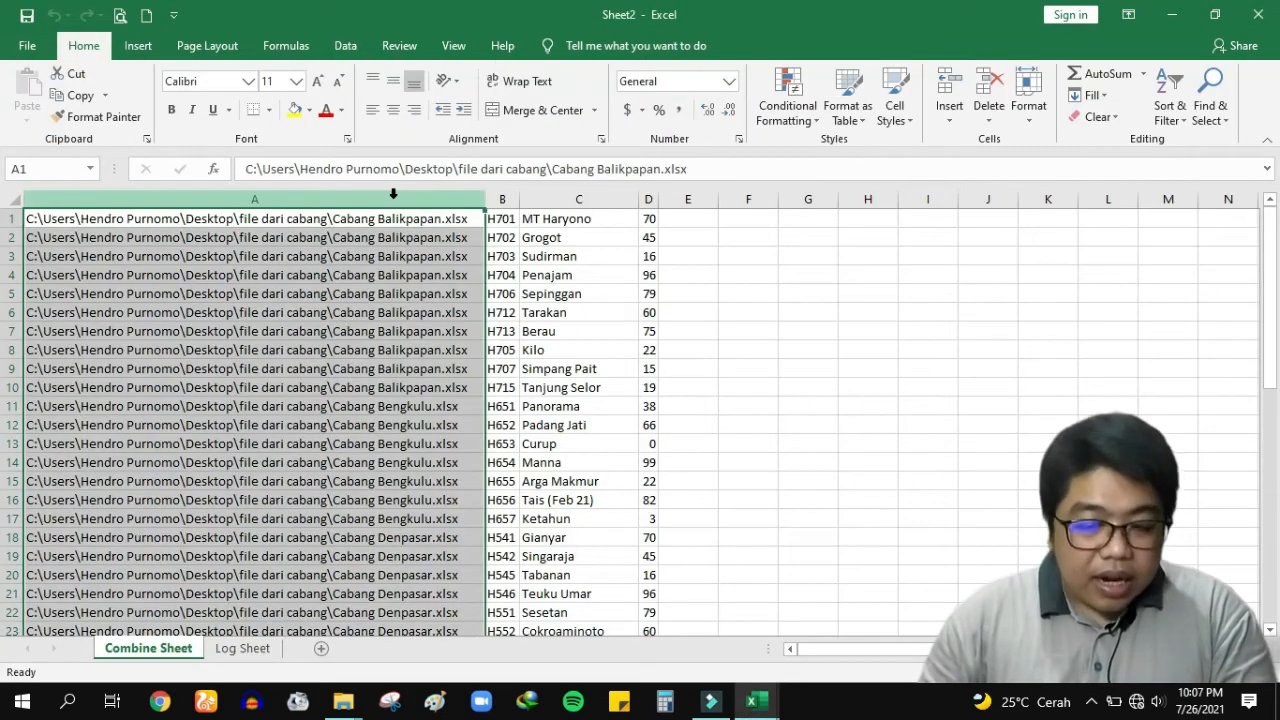
Step: Delete the file path column A from the Combine Sheet and insert a blank row above the merged data
right_click(393, 193)
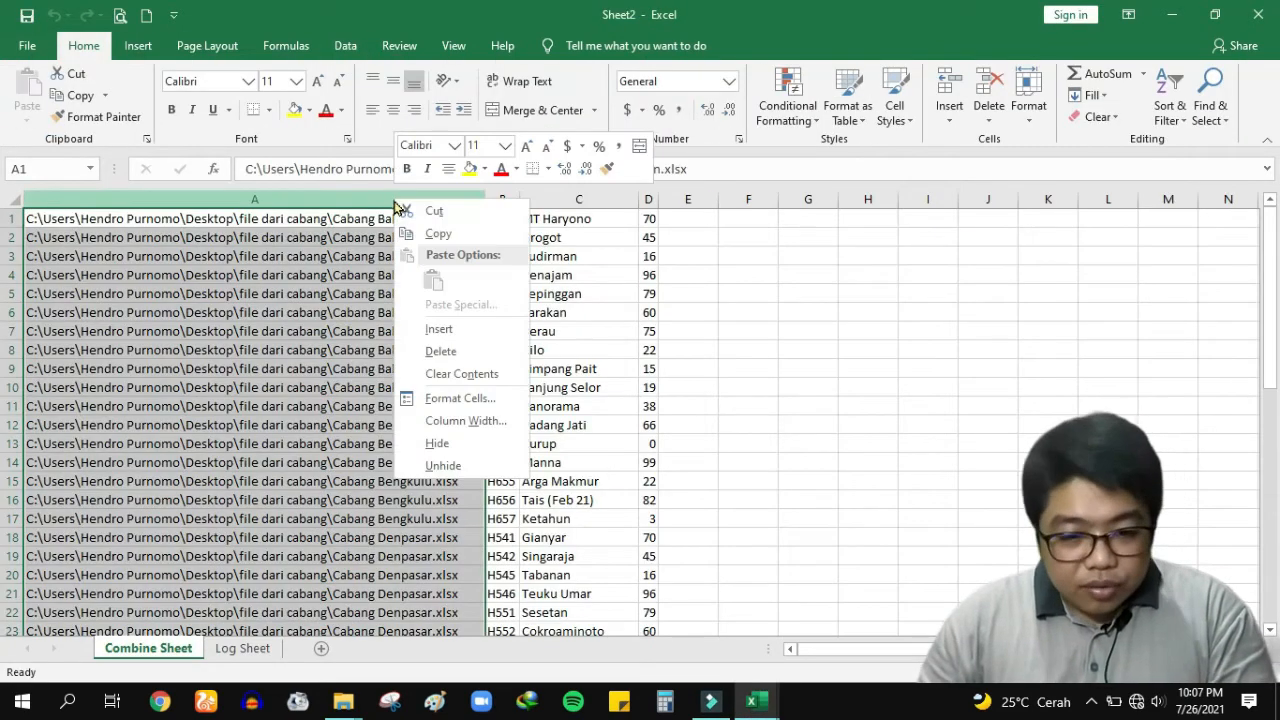
left_click(440, 349)
left_click(227, 293)
right_click(14, 218)
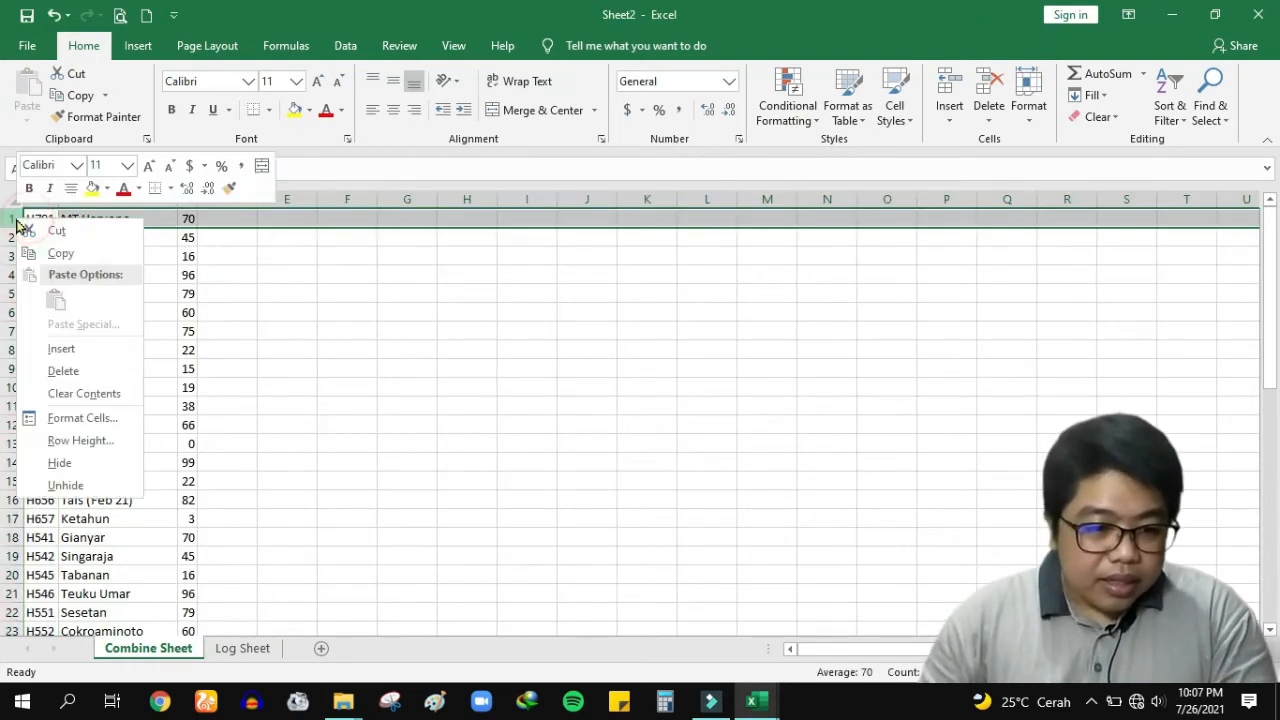
left_click(86, 345)
Step: Enter the headers Kode Cabang, Nama Cabang and Unit Penjualan in A1:C1 of the Combine Sheet
left_click(48, 220)
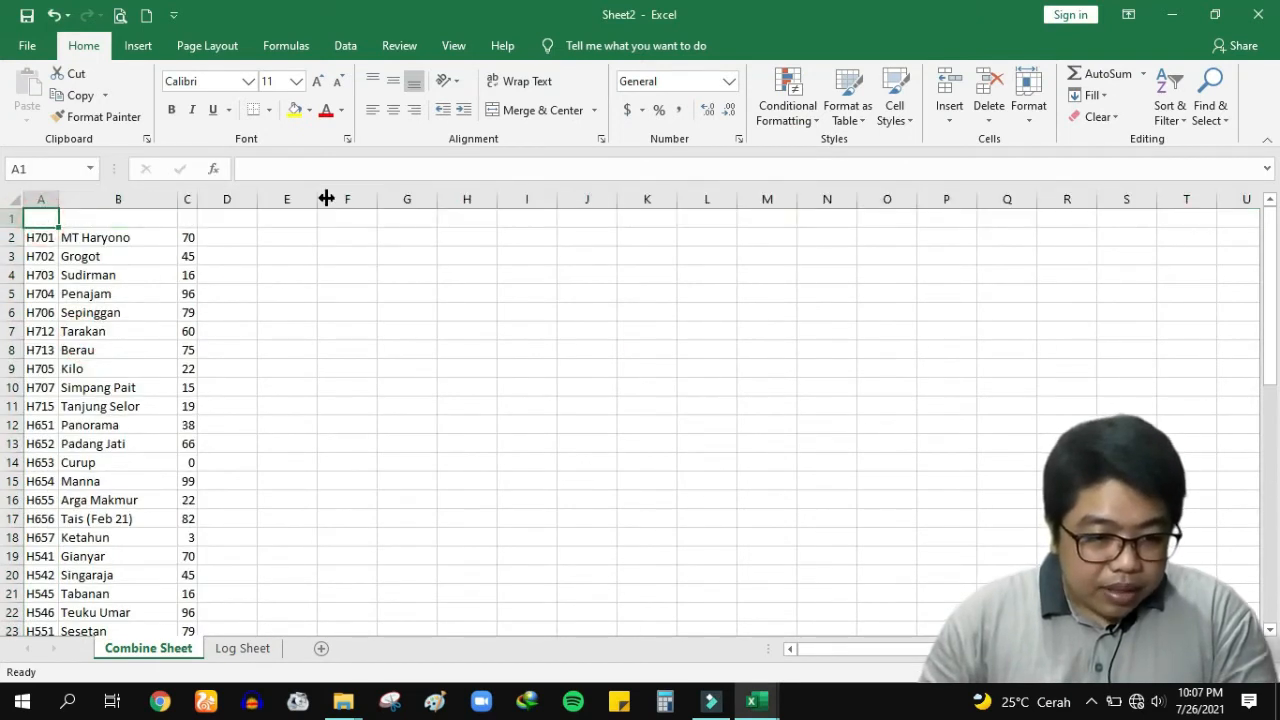
type("Kode Cabang")
key("Tab")
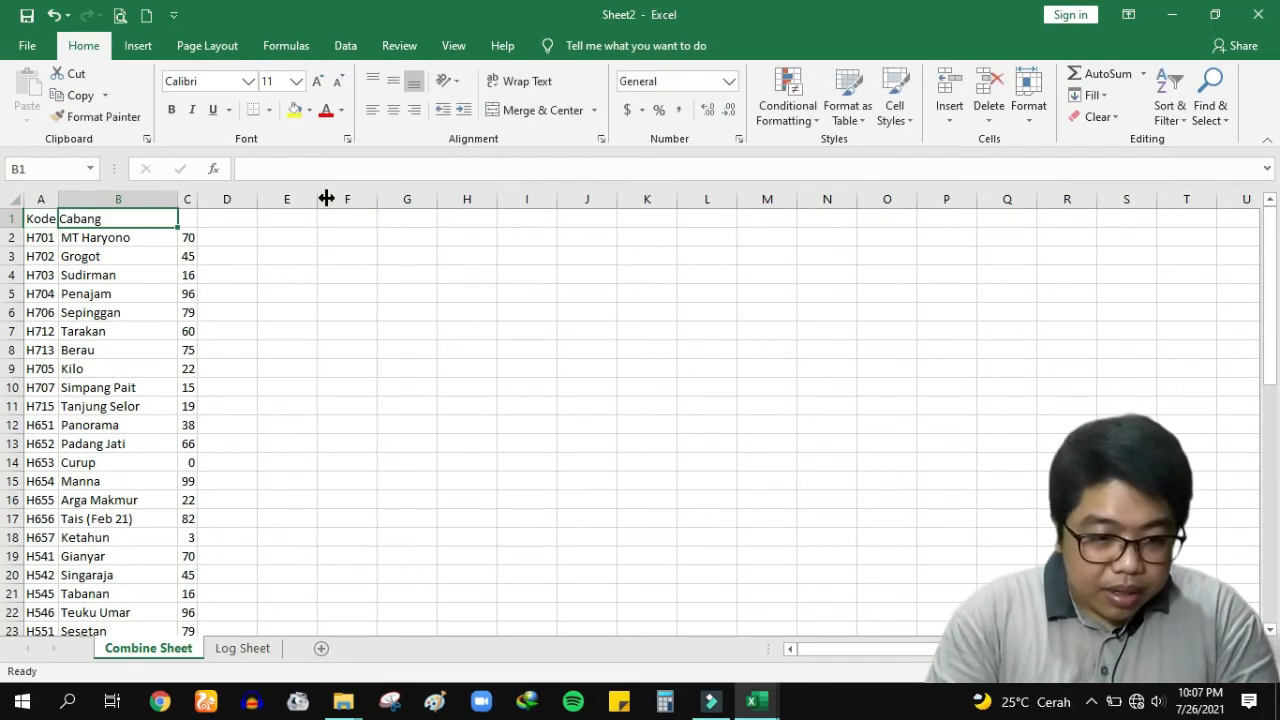
type("Nama Cabang")
key("Tab")
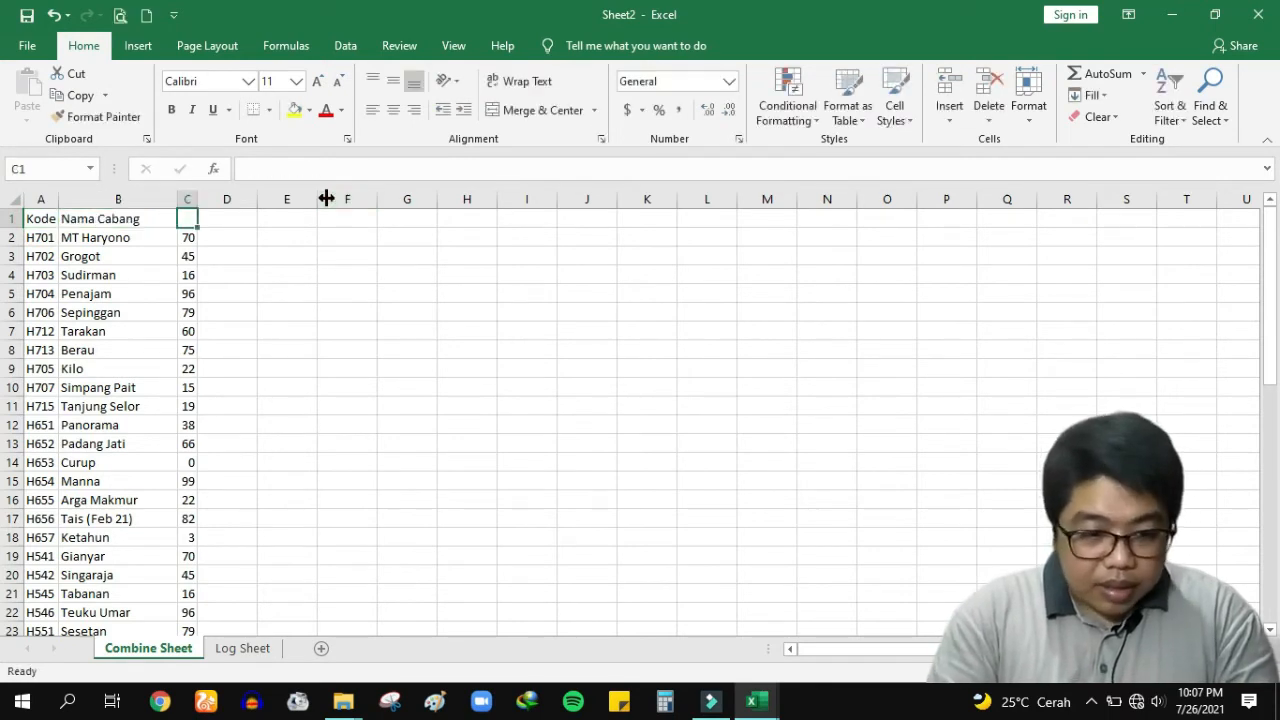
type("Unit pn")
key("BackSpace")
type("Penjualan")
key("Return")
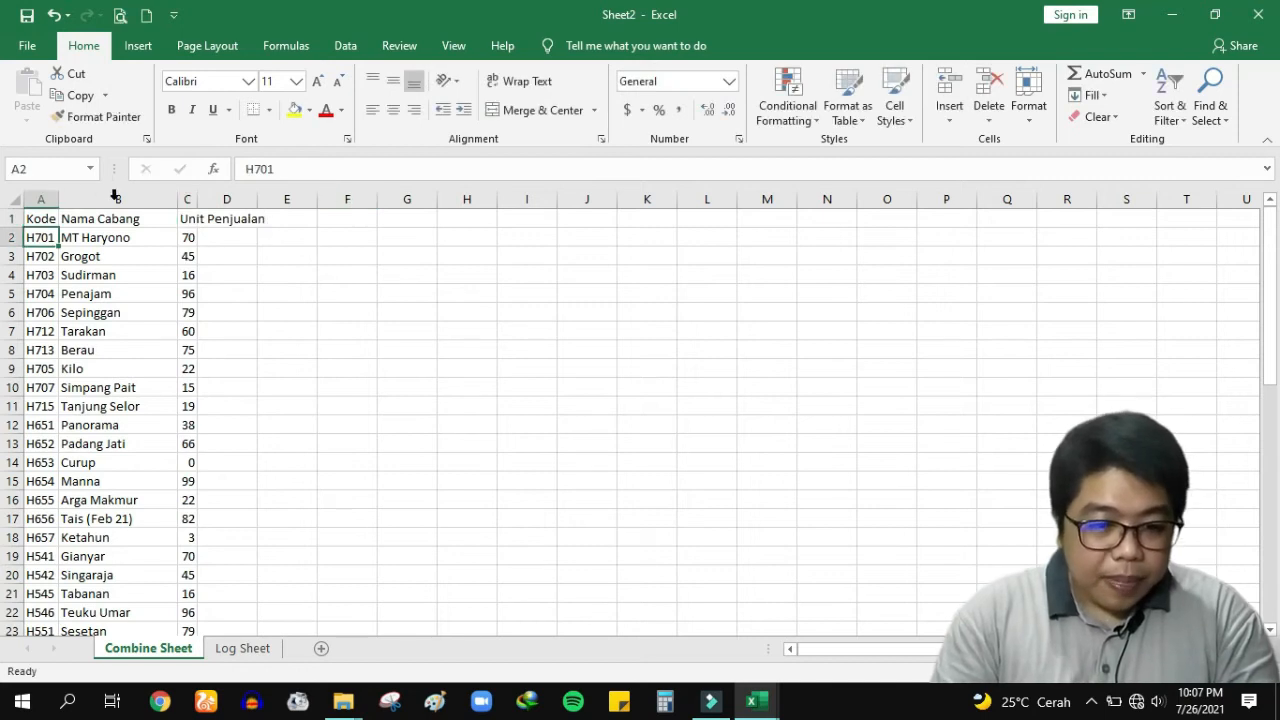
Step: Fit the widths of columns A to C to their headers and data
left_click_drag(171, 194, 184, 197)
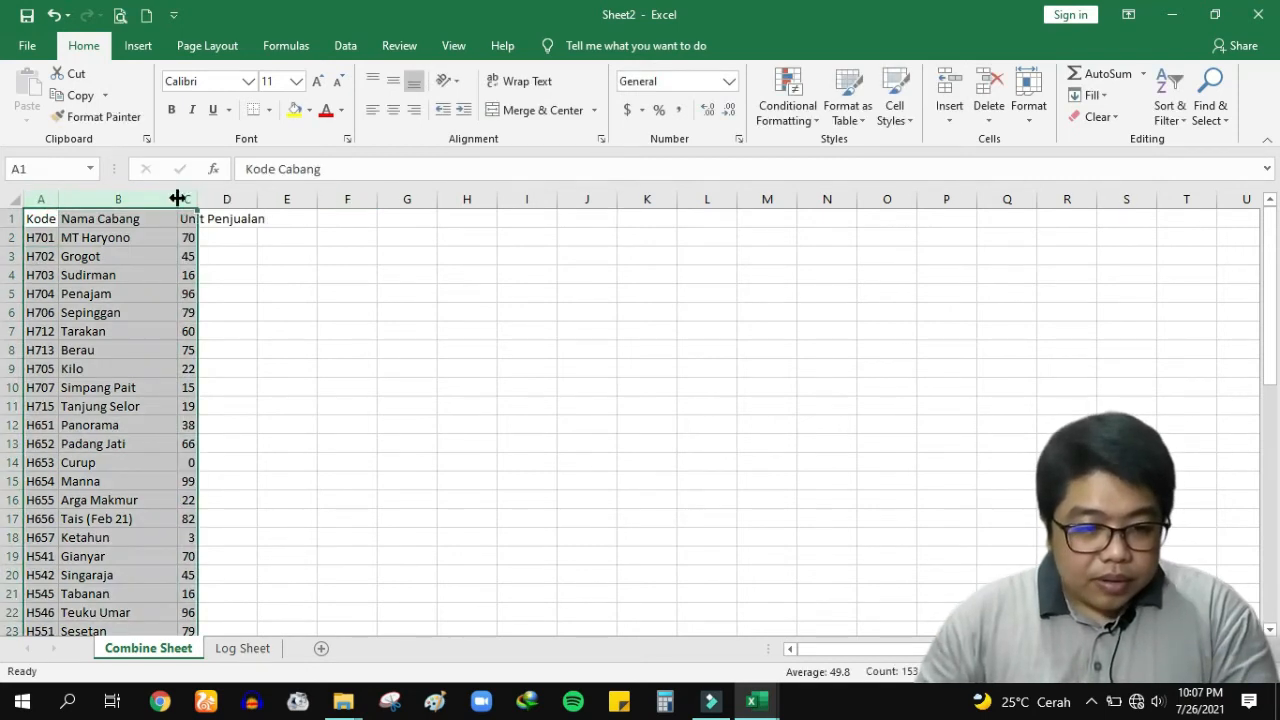
double_click(177, 198)
scroll(126, 268, "up", 2)
Step: Apply All Borders to the whole merged table A1:C51 and look over the result
left_click(116, 224)
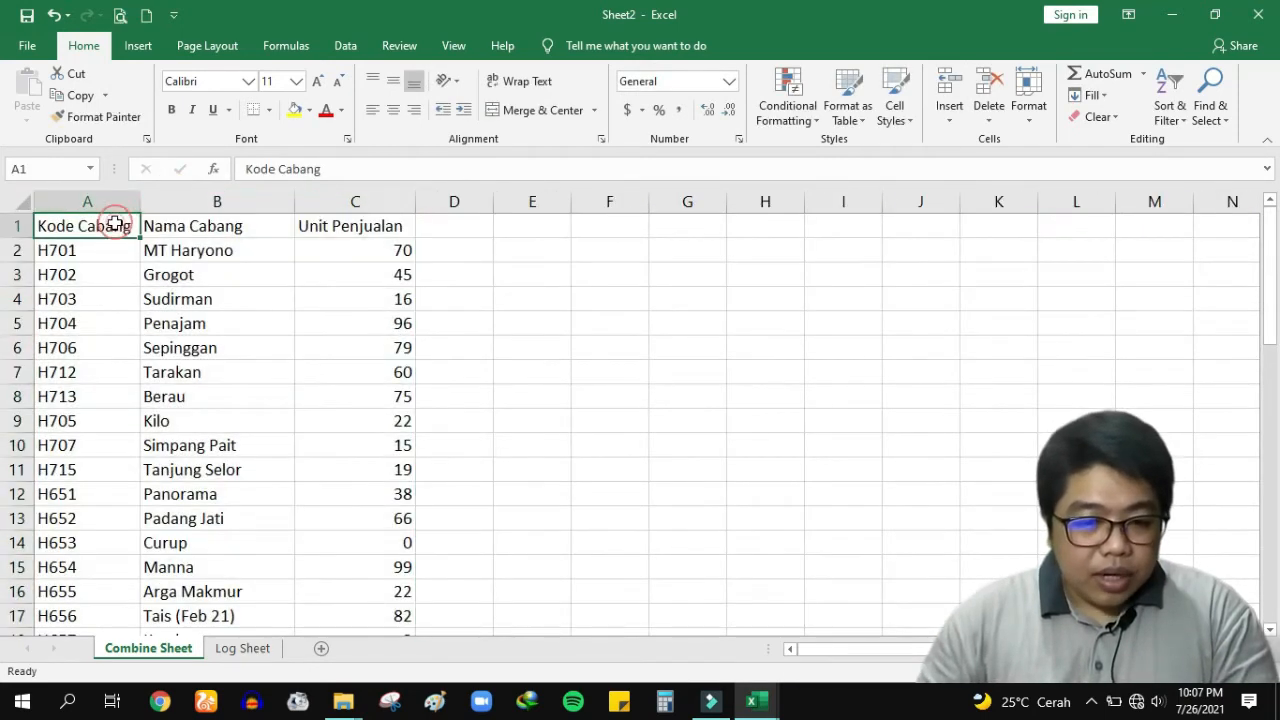
key("ctrl+shift+Right")
key("ctrl+shift+Down")
left_click(268, 109)
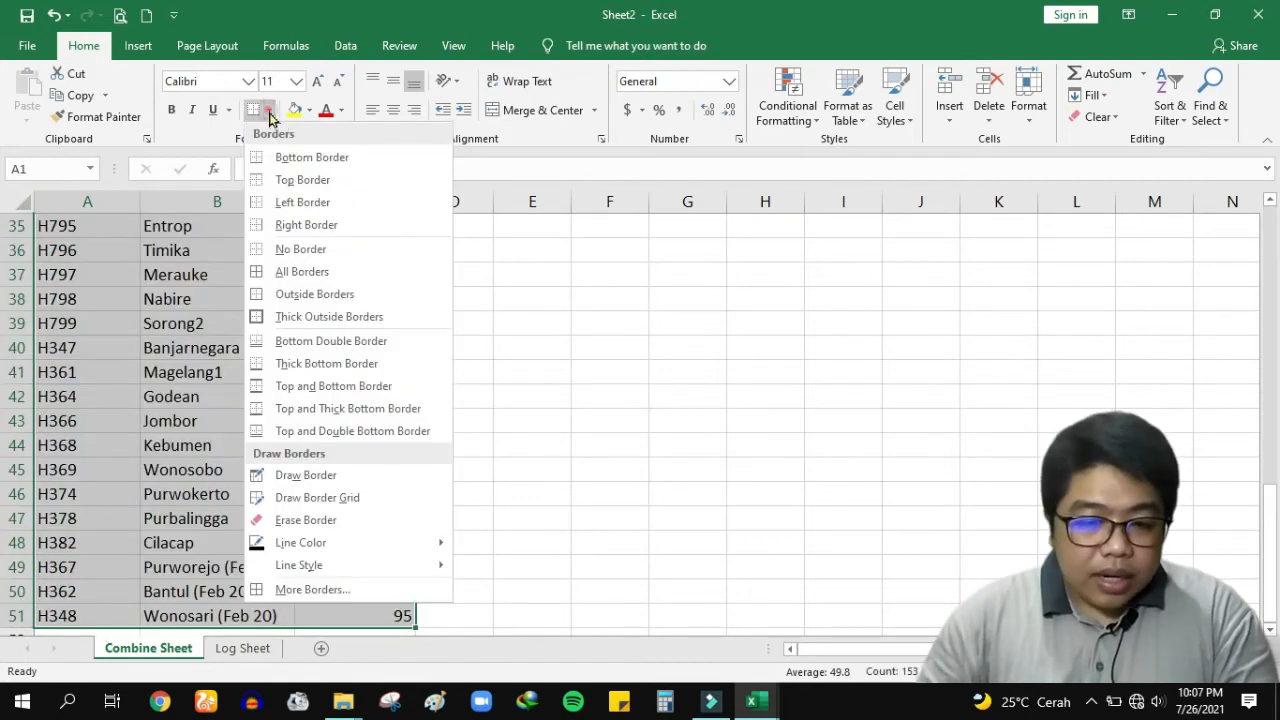
left_click(304, 273)
scroll(260, 300, "up", 11)
left_click(220, 325)
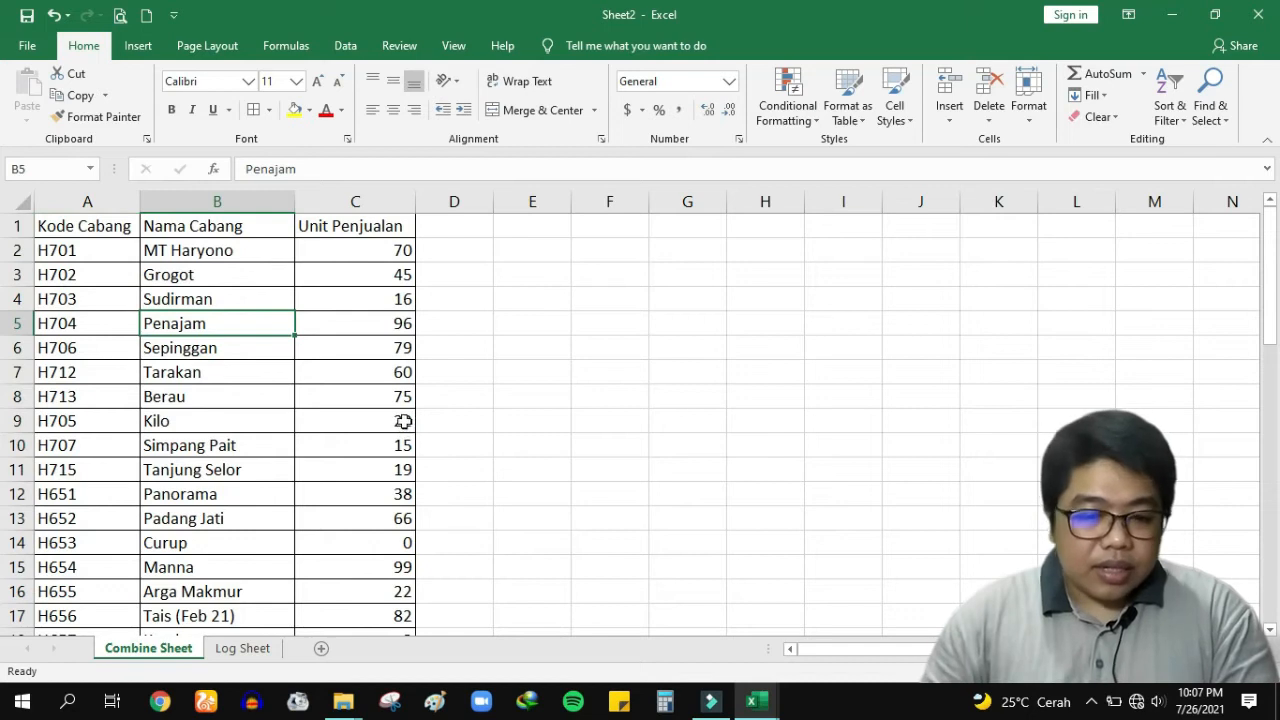
scroll(403, 421, "down", 6)
scroll(403, 421, "up", 6)
Step: In D2 of Rekap Penjualan, enter a VLOOKUP of B2 in the Combine Sheet range $A$2:$C$51, column 3, match type 0
key("alt+Tab")
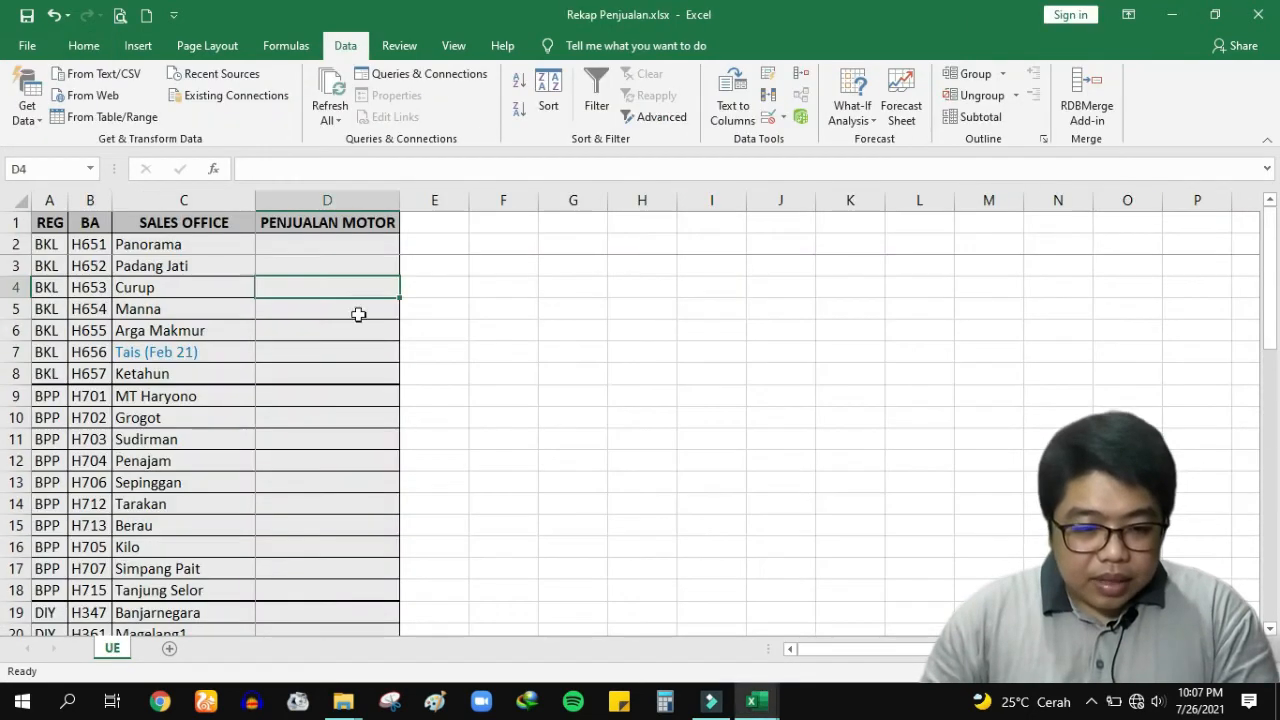
left_click(284, 255)
type("=vlookup")
key("Tab")
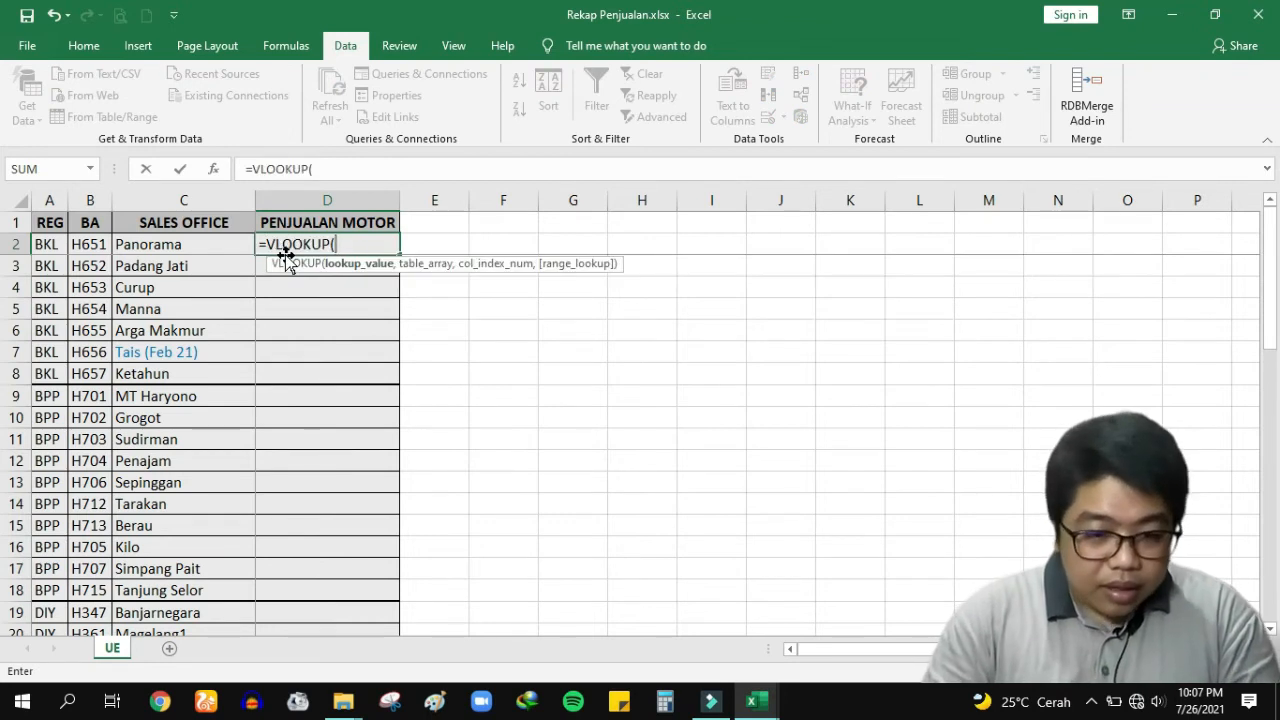
key("Left")
key("Left")
type(",")
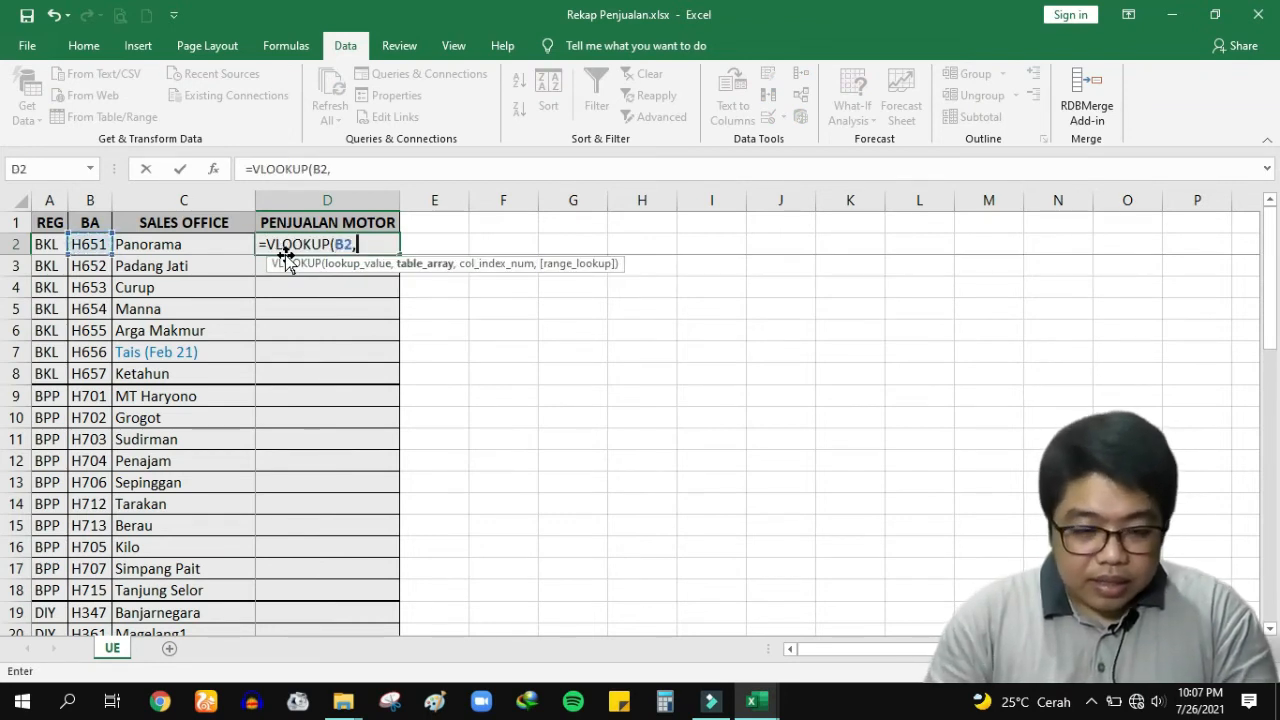
key("ctrl+Tab")
left_click(110, 257)
key("shift+Right")
key("shift+Right")
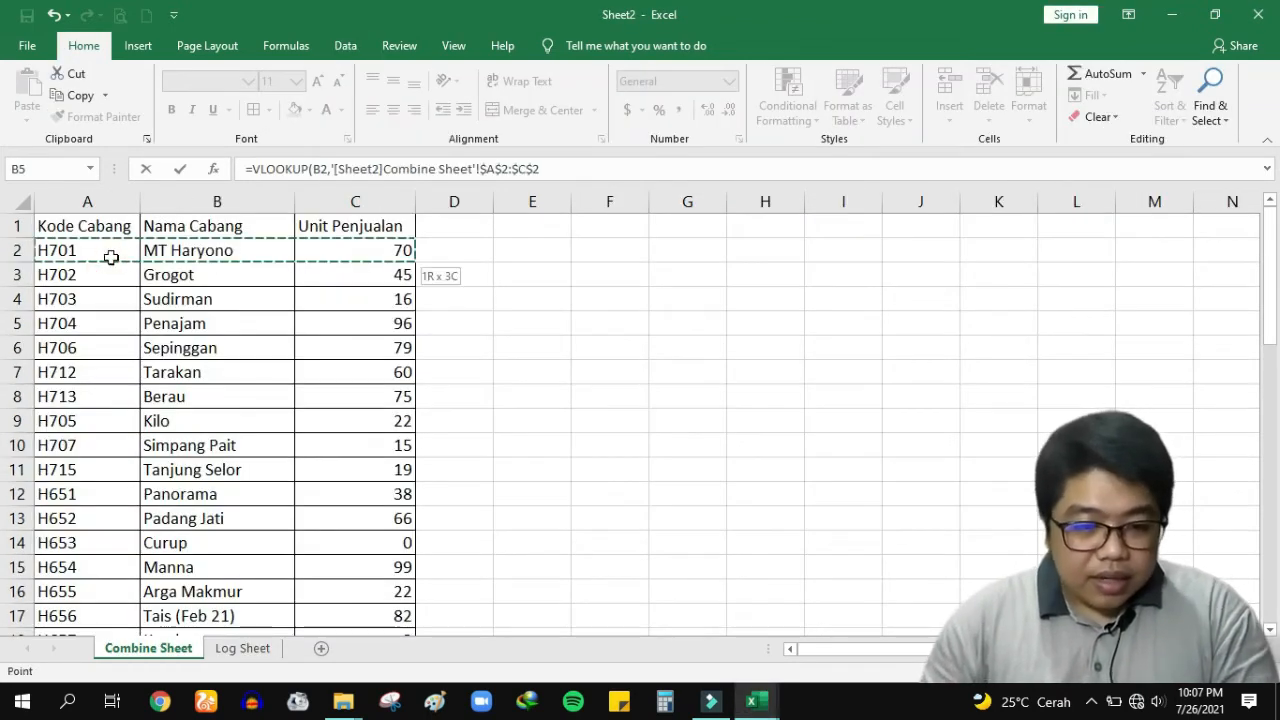
key("ctrl+shift+Down")
type(",3,0")
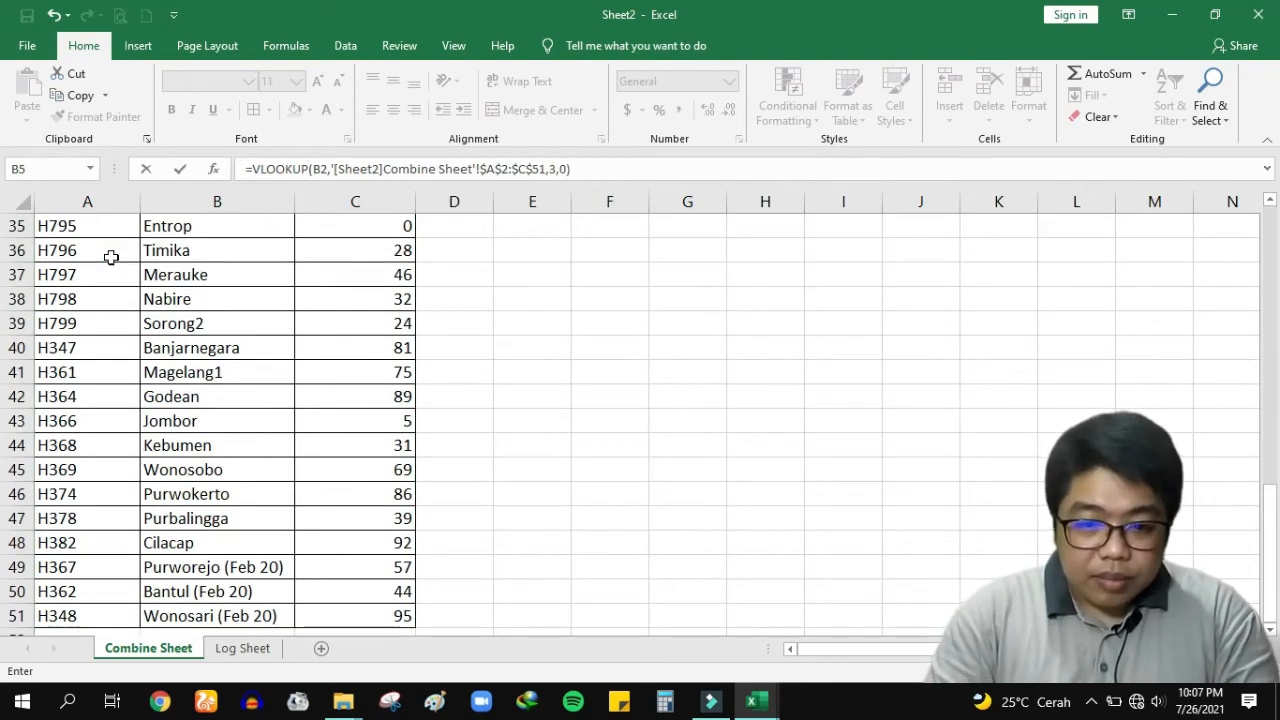
key("Return")
Step: Copy the D2 VLOOKUP formula to the whole Penjualan Motor column, D2:D51
key("ctrl+c")
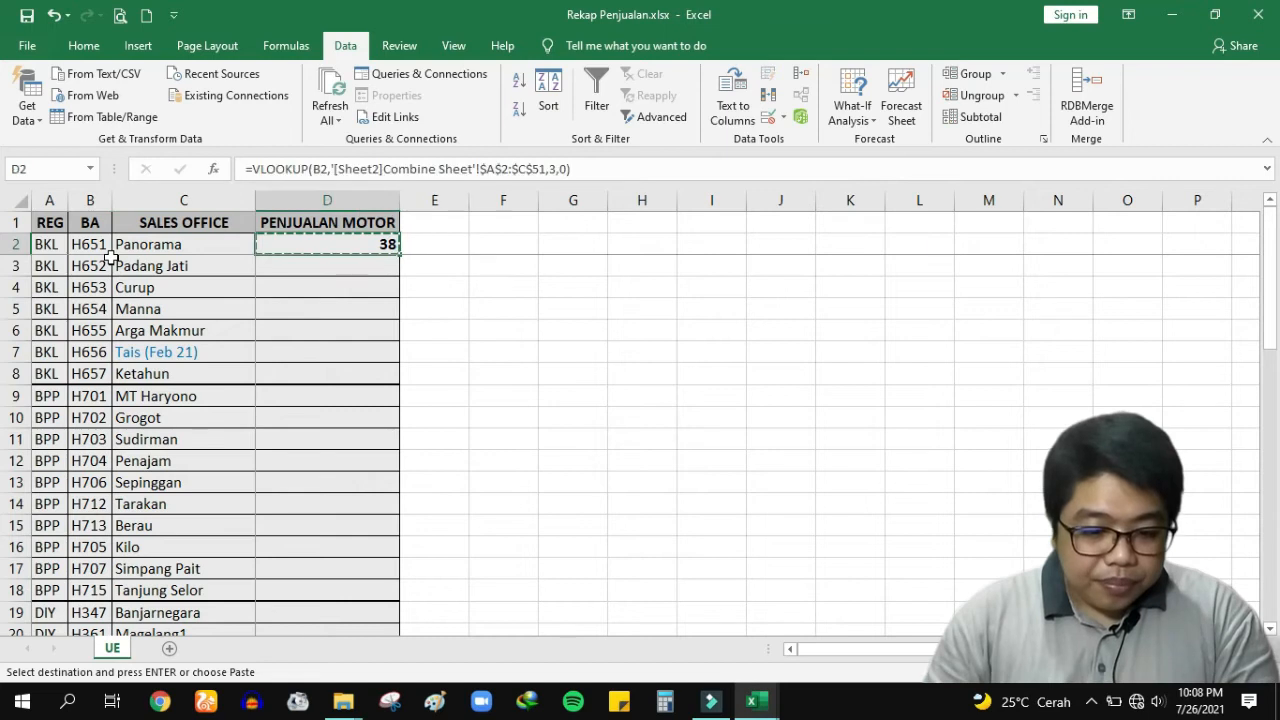
left_click(111, 259)
key("ctrl+Down")
key("Right")
key("ctrl+shift+Up")
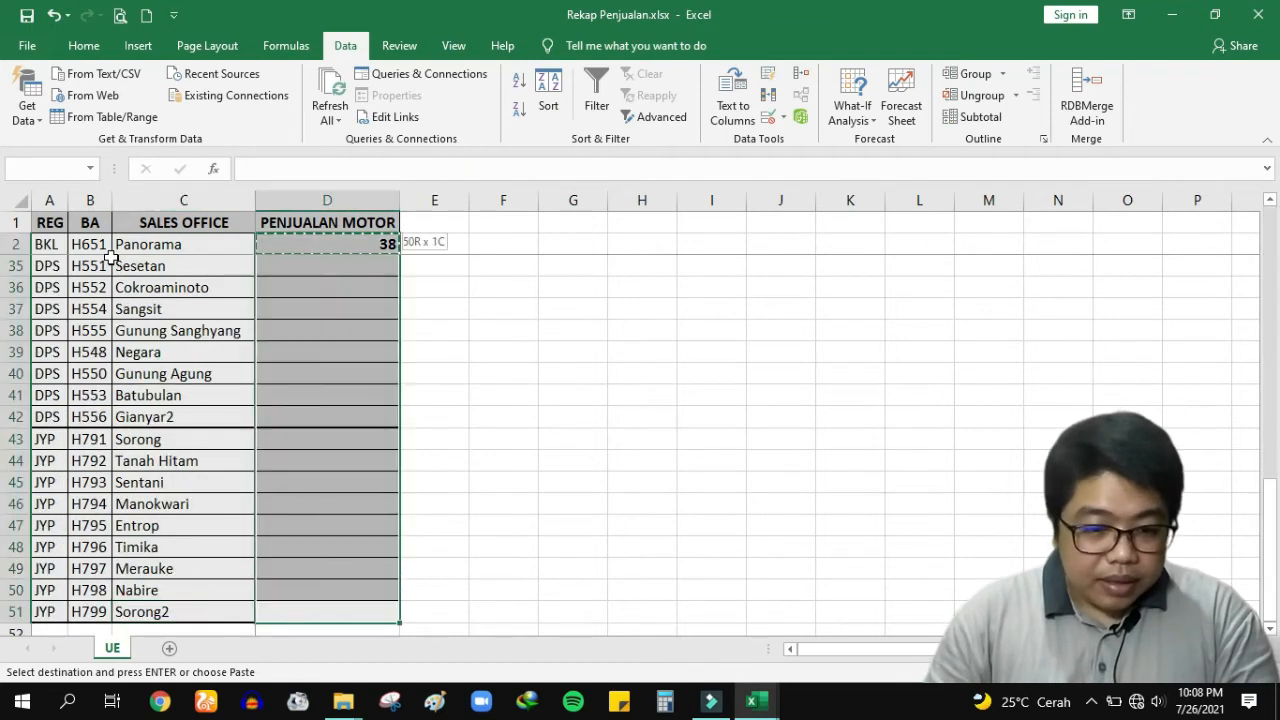
key("ctrl+v")
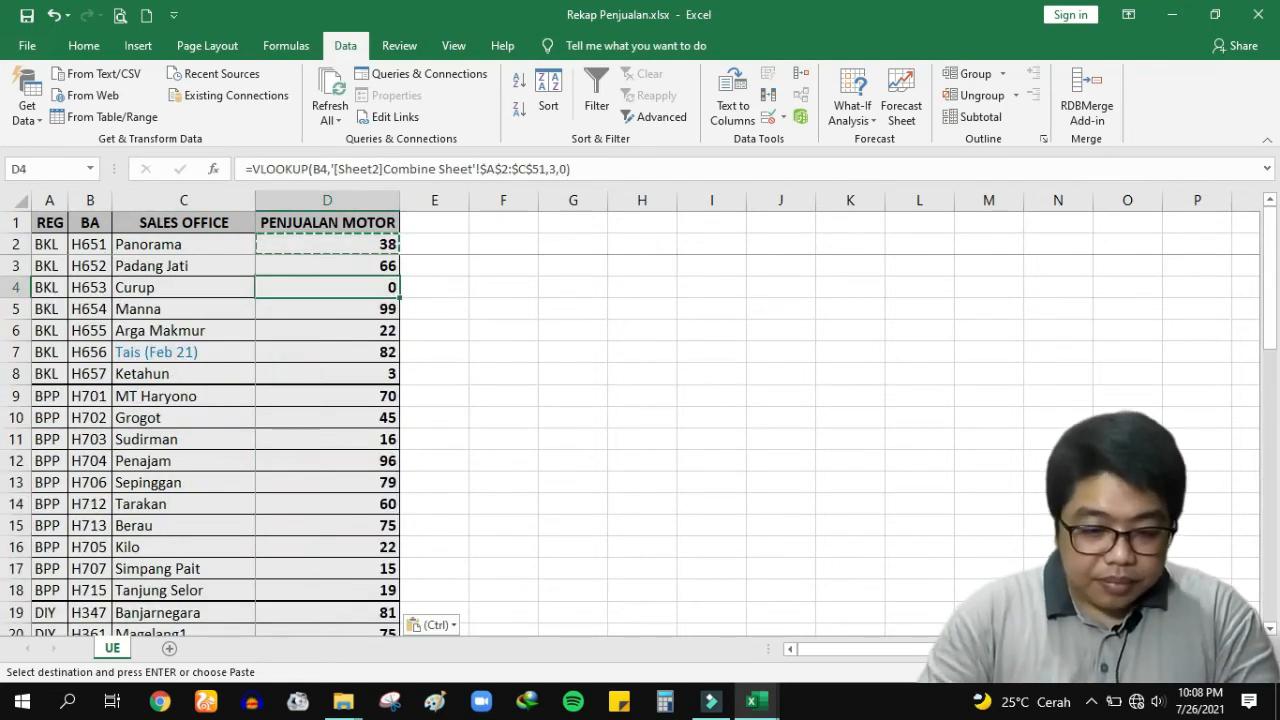
left_click(458, 395)
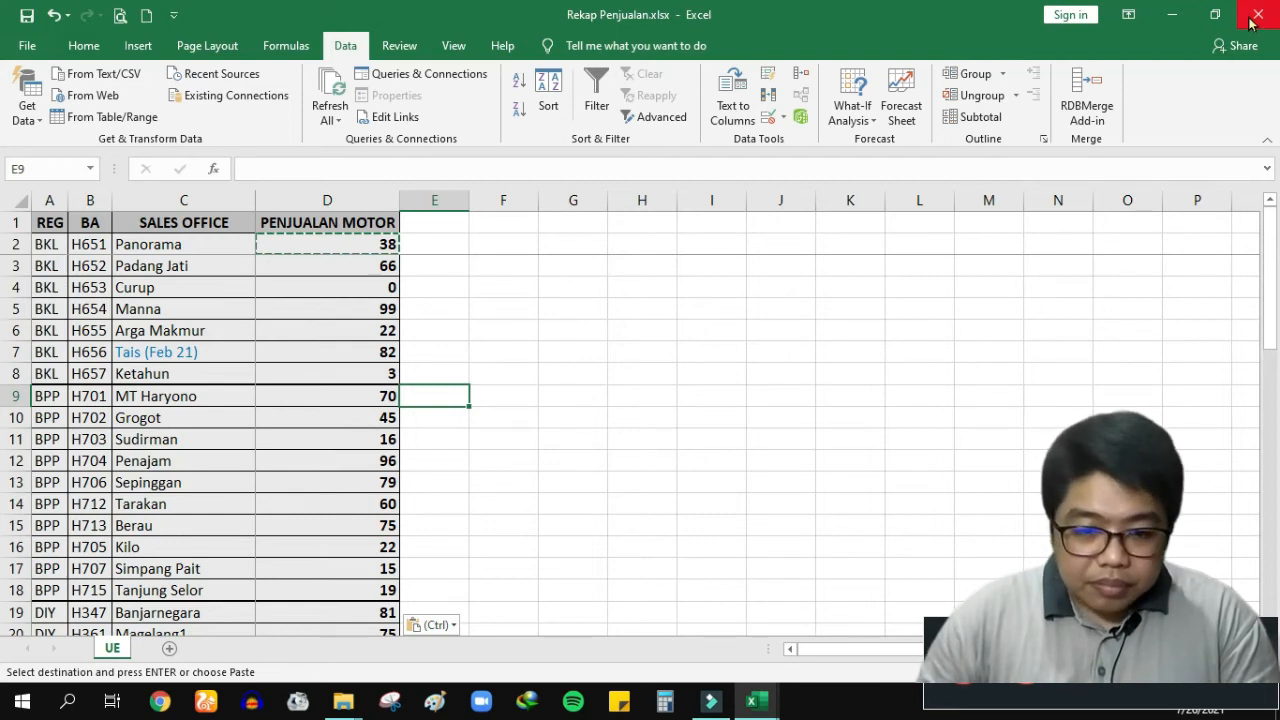
Step: Clear the lookup formulas from the Penjualan Motor column, D2:D51
left_click(297, 243)
key("ctrl+shift+Down")
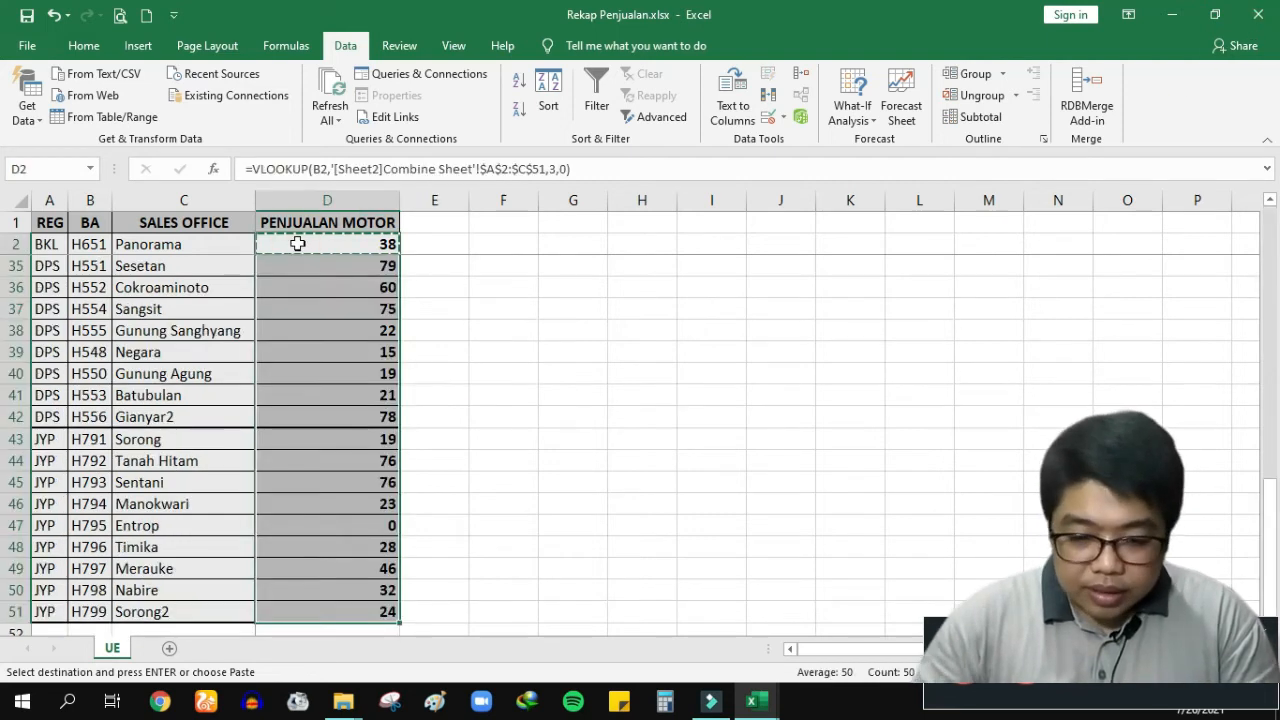
key("Delete")
left_click_drag(431, 220, 443, 304)
left_click(483, 377)
Step: Switch to the merged Sheet2 workbook and close it without saving
left_click(755, 702)
left_click(795, 603)
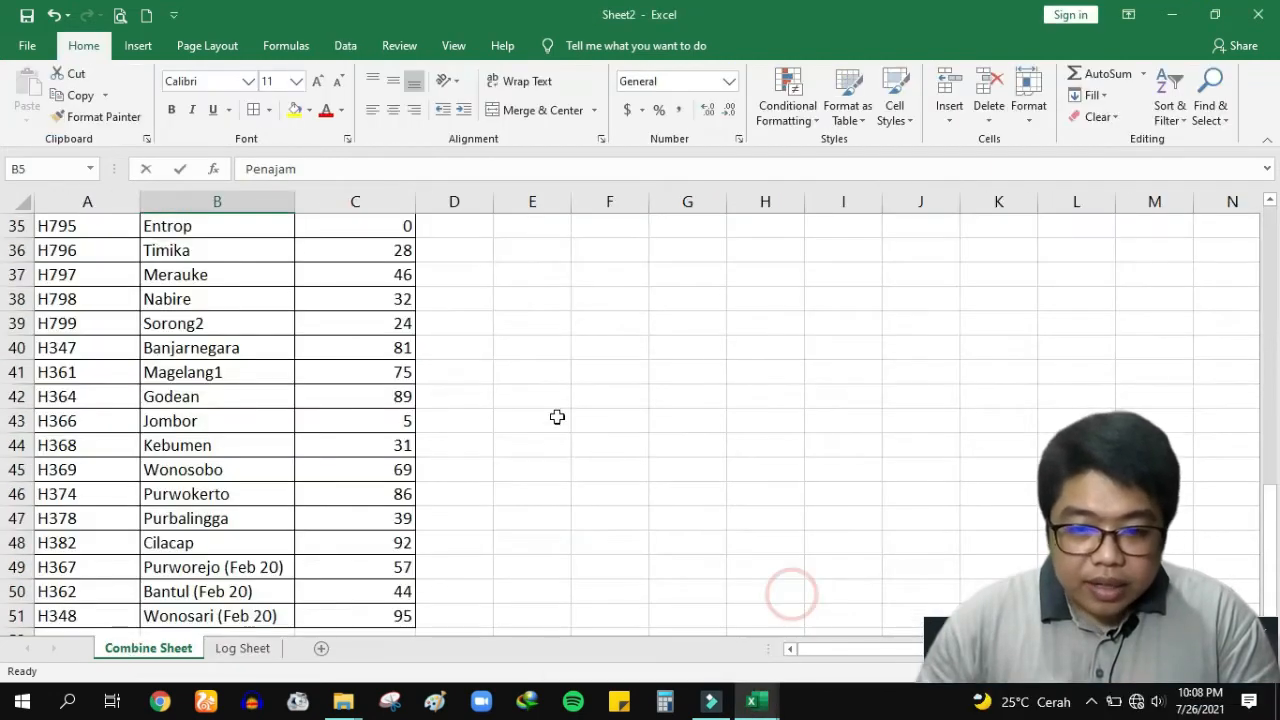
left_click(540, 396)
left_click(1258, 14)
left_click(640, 371)
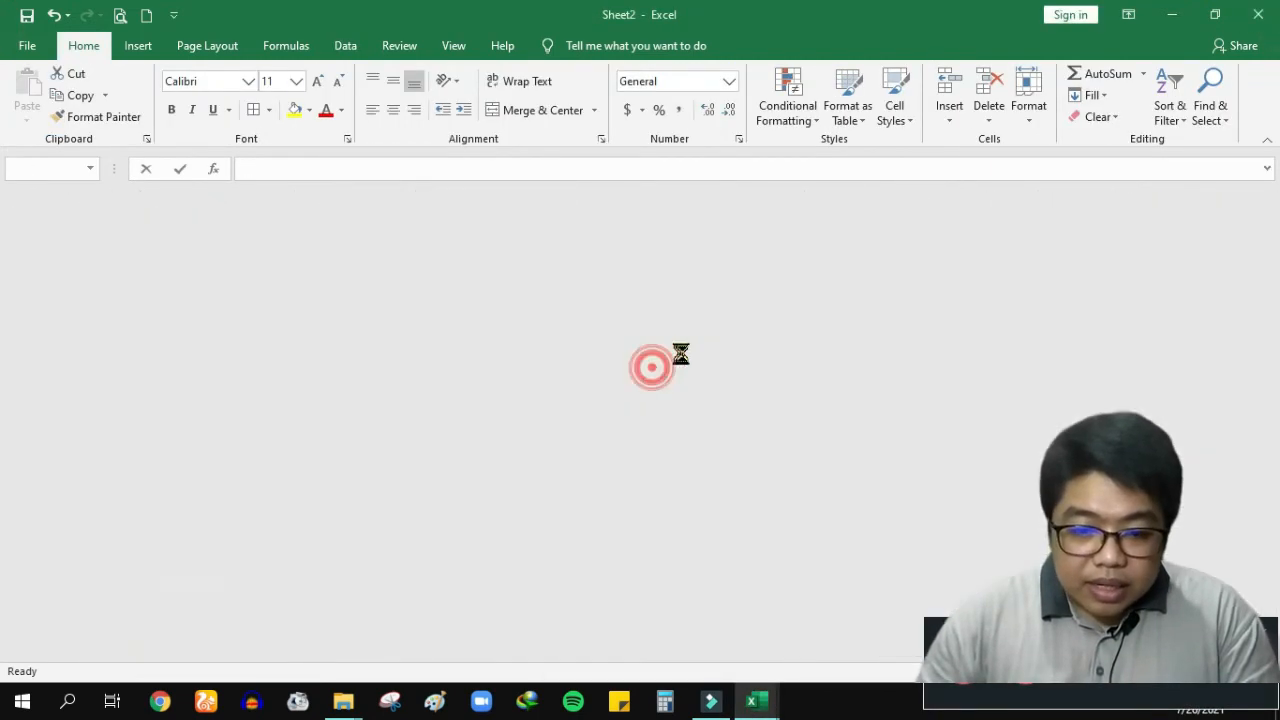
Step: Show the desktop and open the file dari cabang folder
key("super+d")
double_click(200, 290)
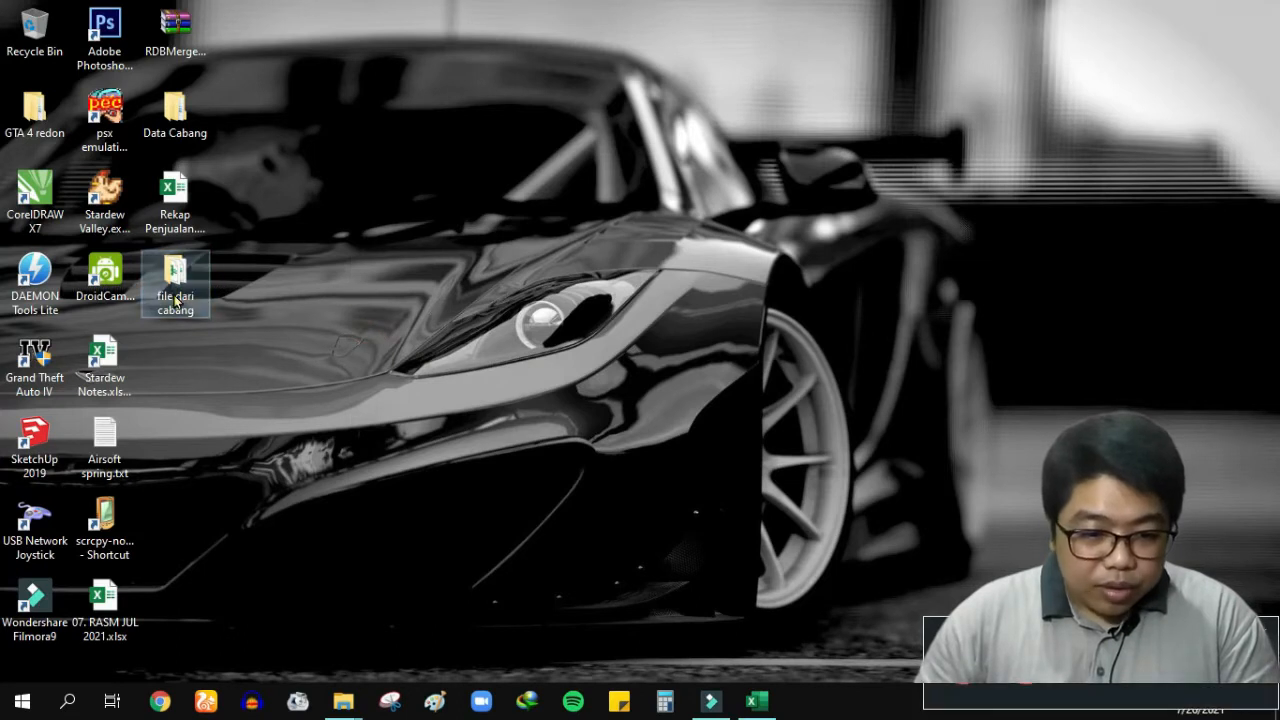
left_click(576, 372)
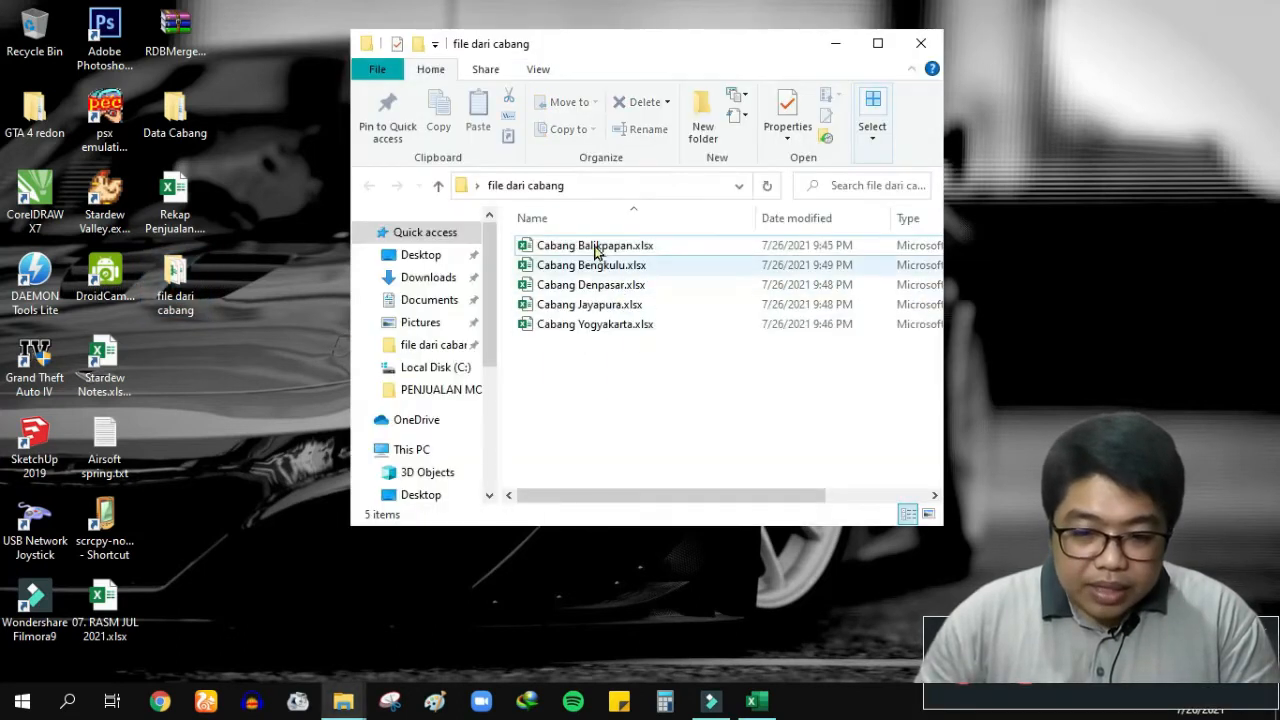
Step: Create a new Excel workbook named Cabang BPP sampai DIY.xlsx in the file dari cabang folder and open it
right_click(591, 366)
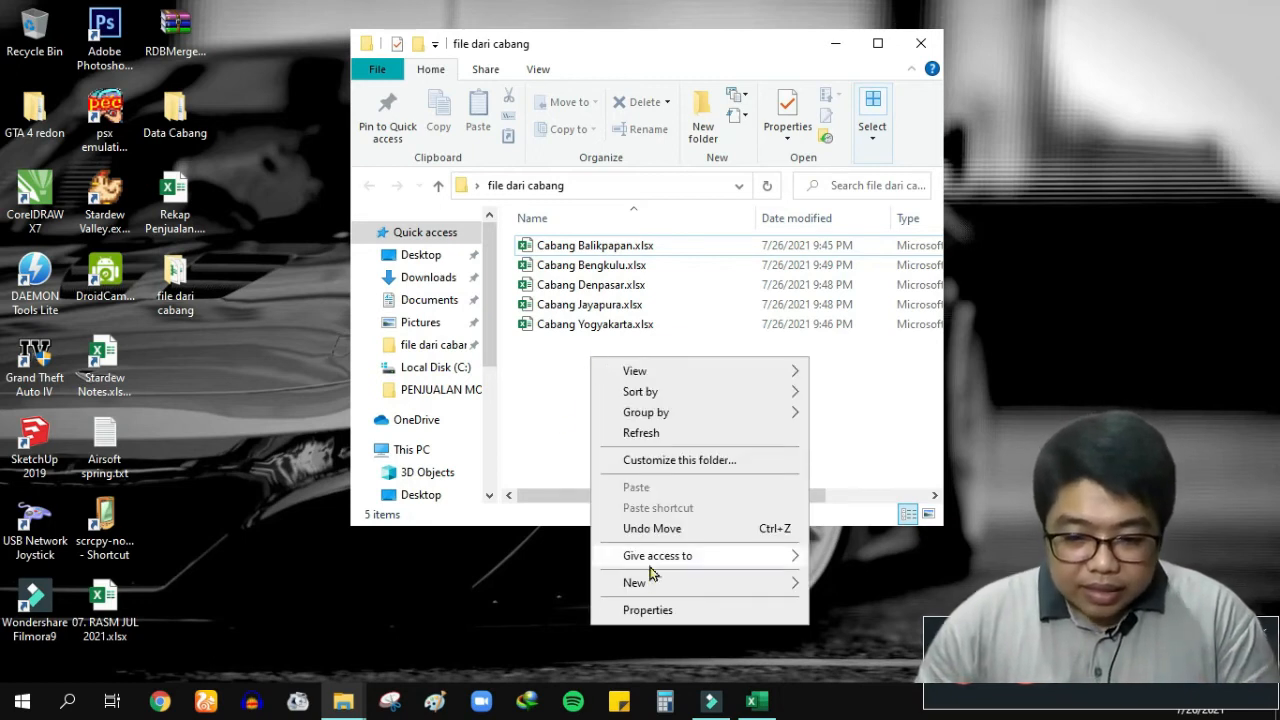
mouse_move(651, 586)
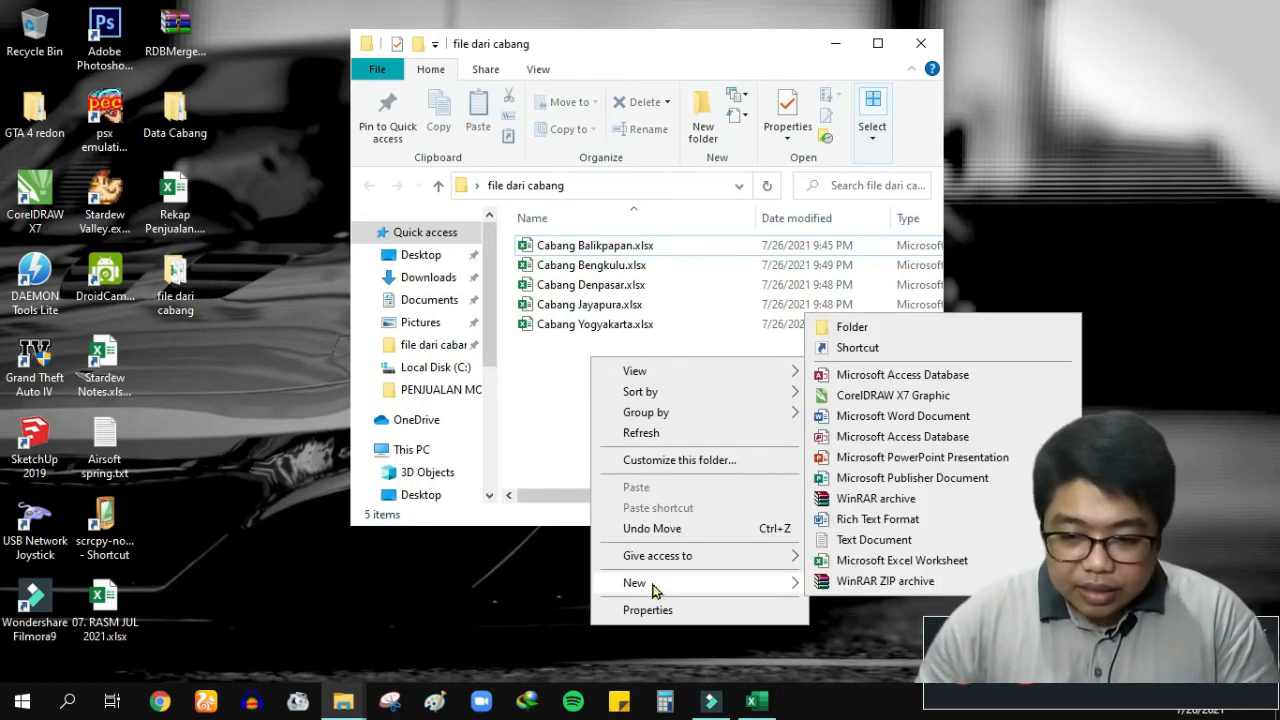
left_click(870, 561)
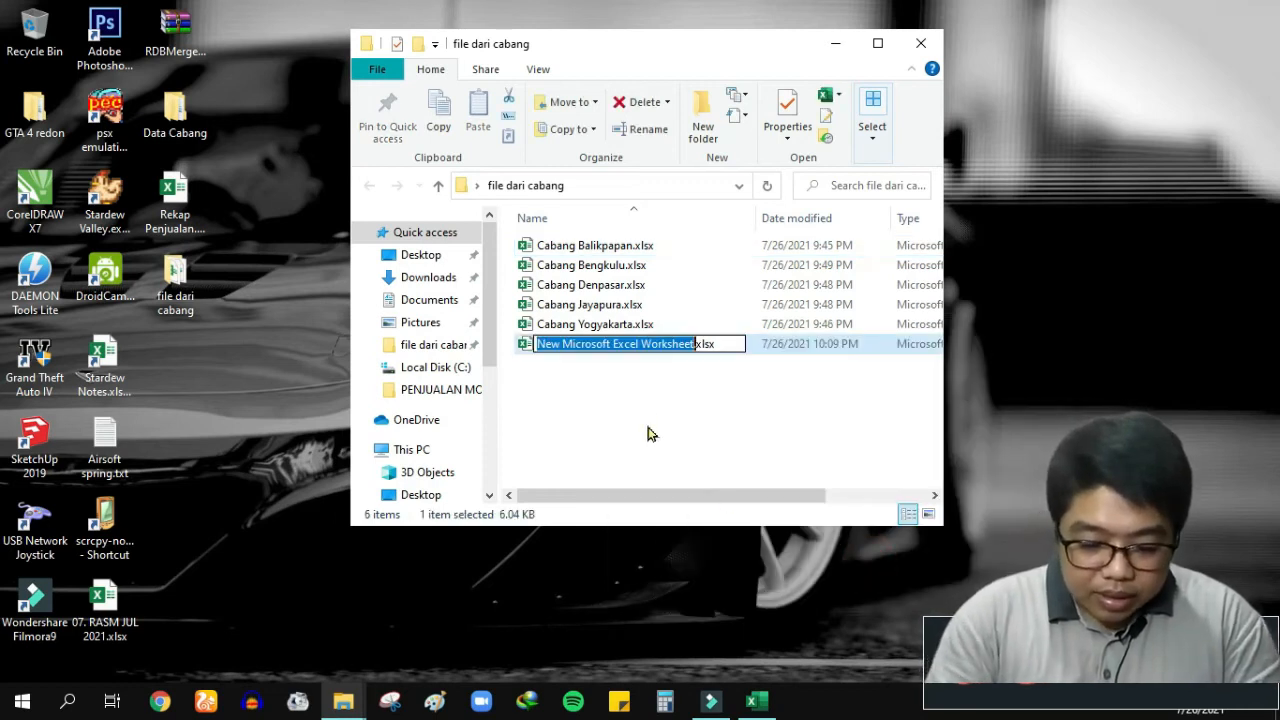
type("Ca")
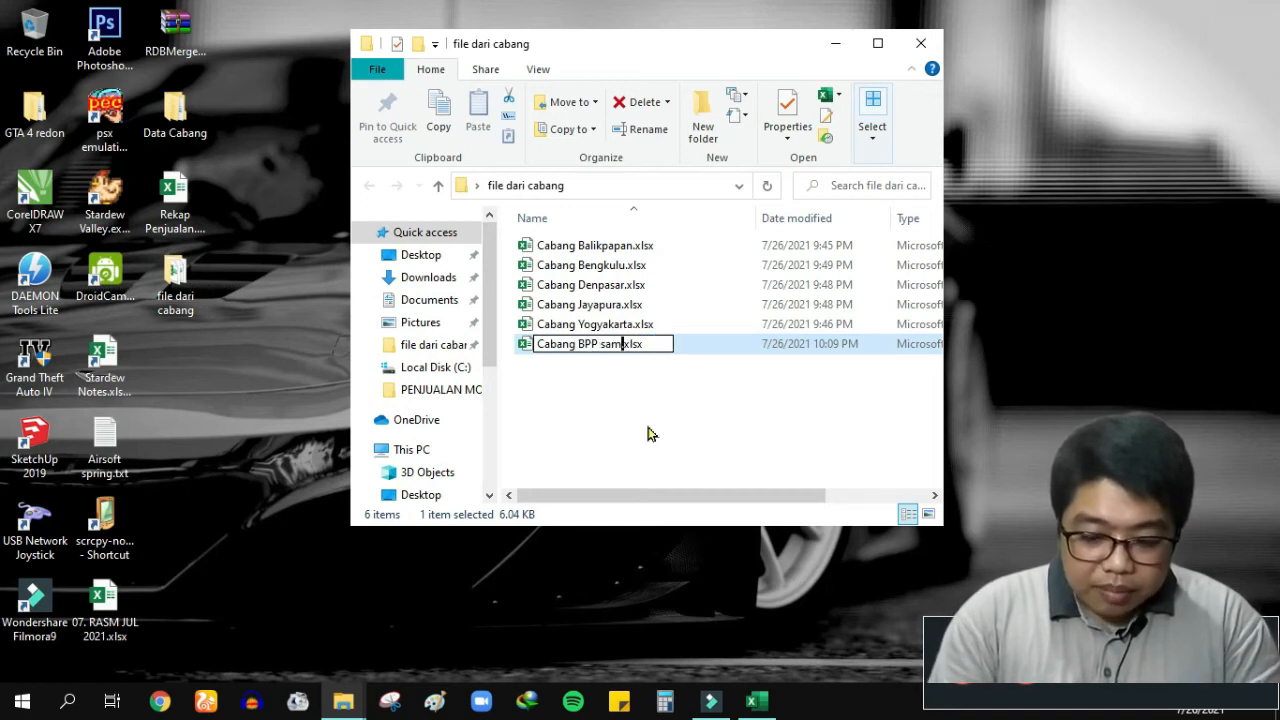
type("bang BPP sampai DIY")
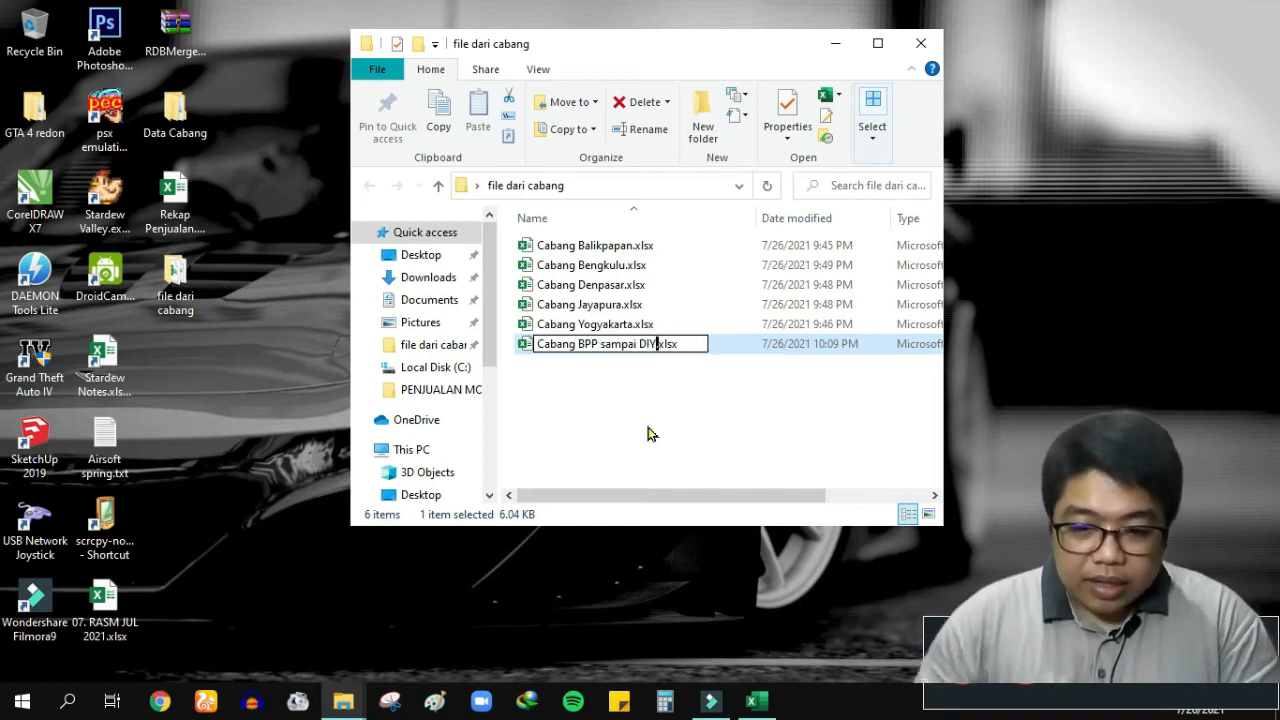
key("Return")
double_click(610, 344)
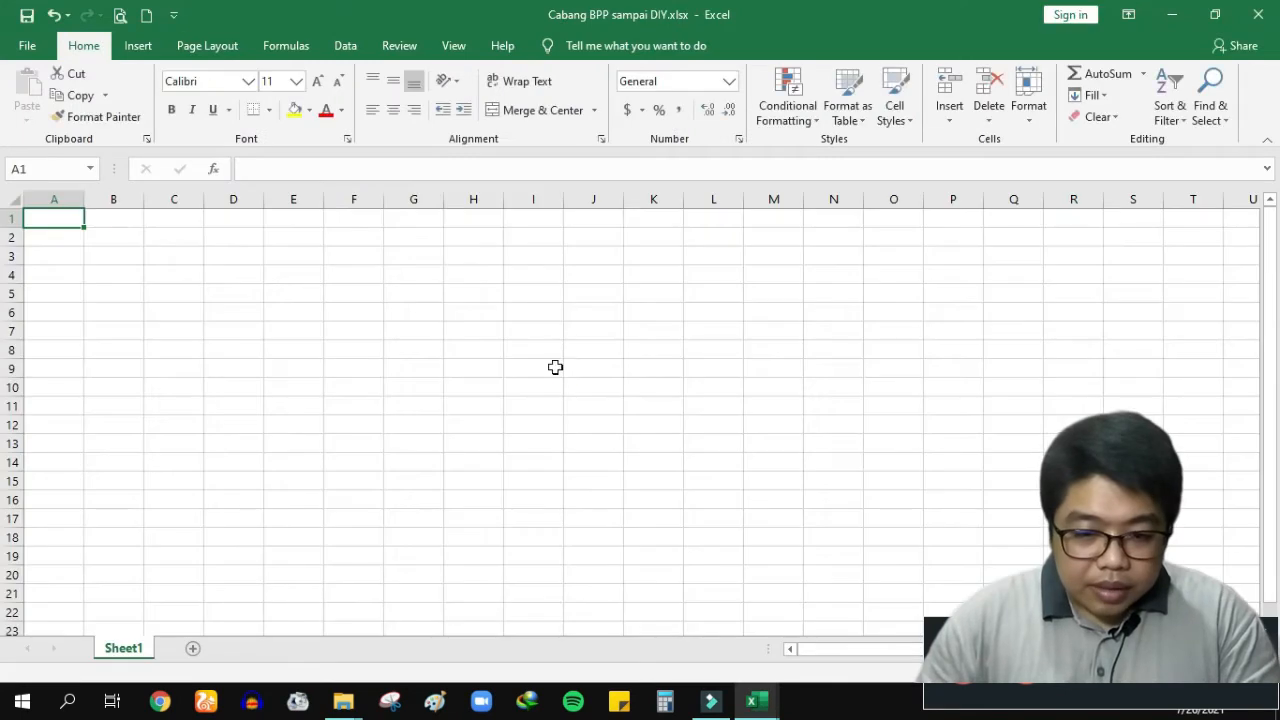
Step: Return to the file dari cabang folder and open the Balikpapan, Bengkulu, Denpasar, Jayapura and Yogyakarta branch workbooks together
key("alt+Tab")
key("Tab")
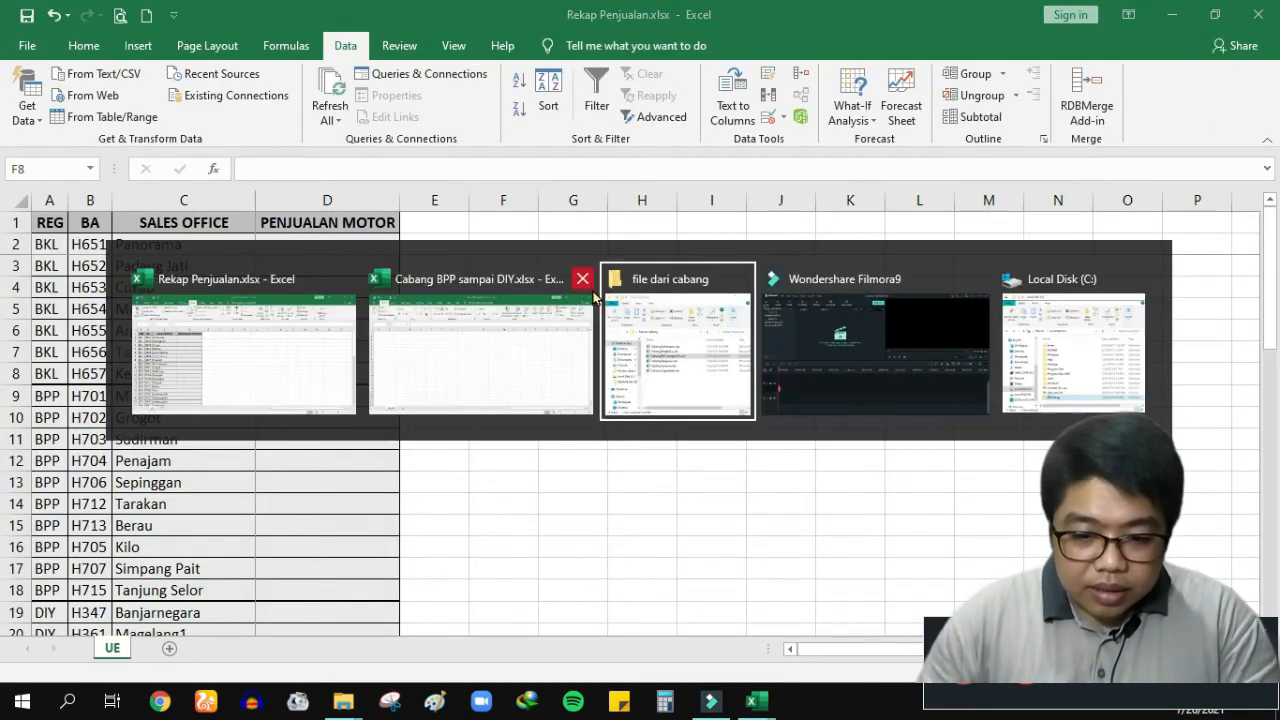
left_click(608, 248)
left_click(610, 268, "ctrl")
left_click(612, 305, "ctrl")
left_click(614, 324, "ctrl")
left_click(616, 344, "ctrl")
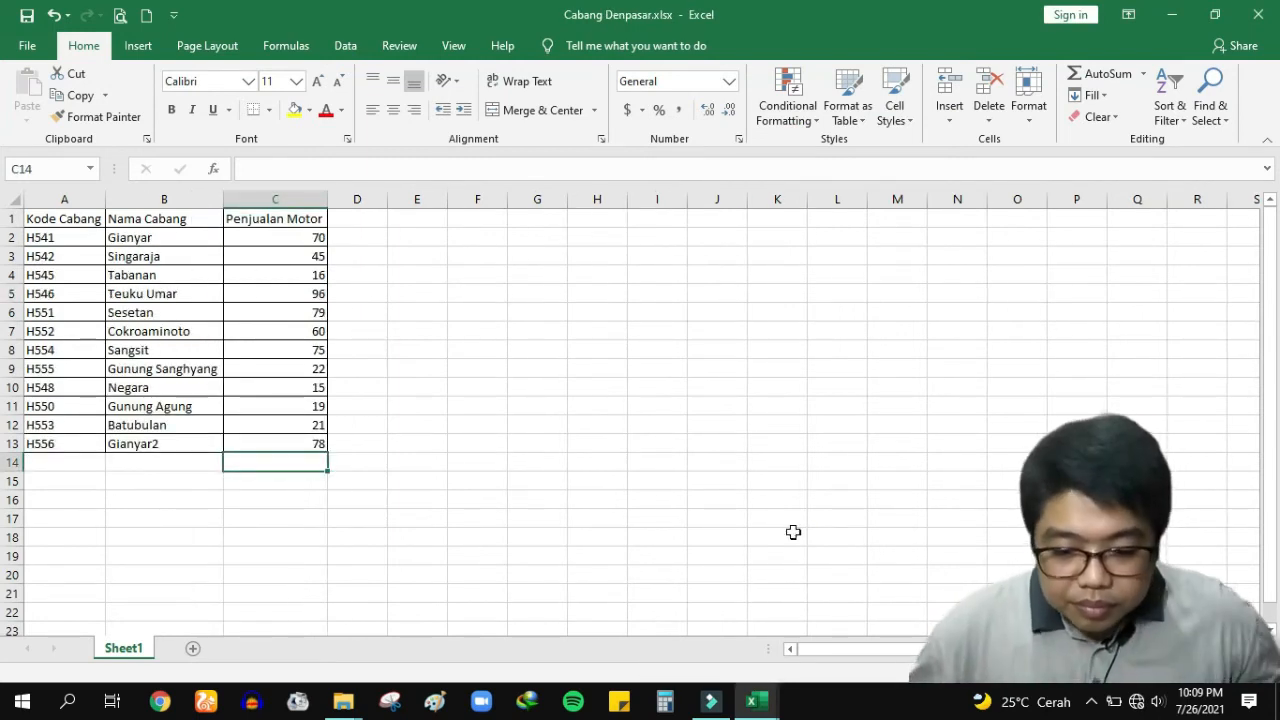
Step: Copy Sheet1 of Cabang Denpasar.xlsx into Cabang BPP sampai DIY.xlsx before its Sheet1, and close the Denpasar workbook
right_click(121, 650)
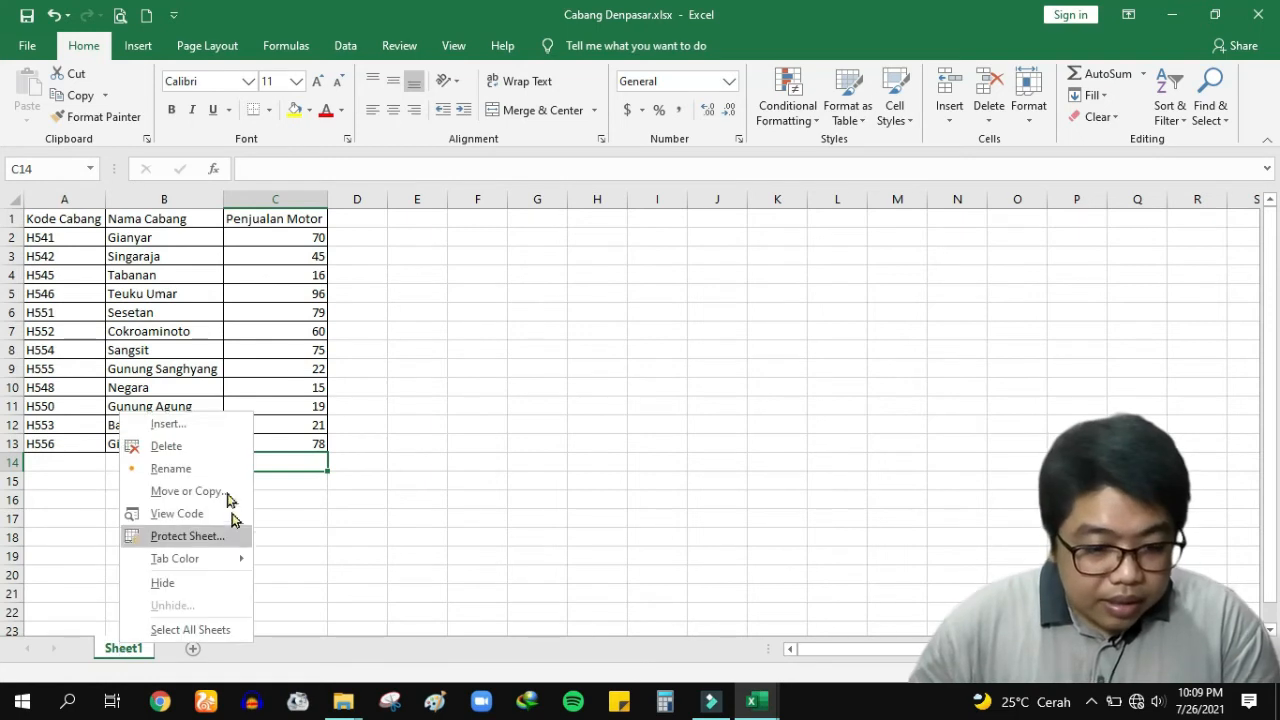
left_click(227, 493)
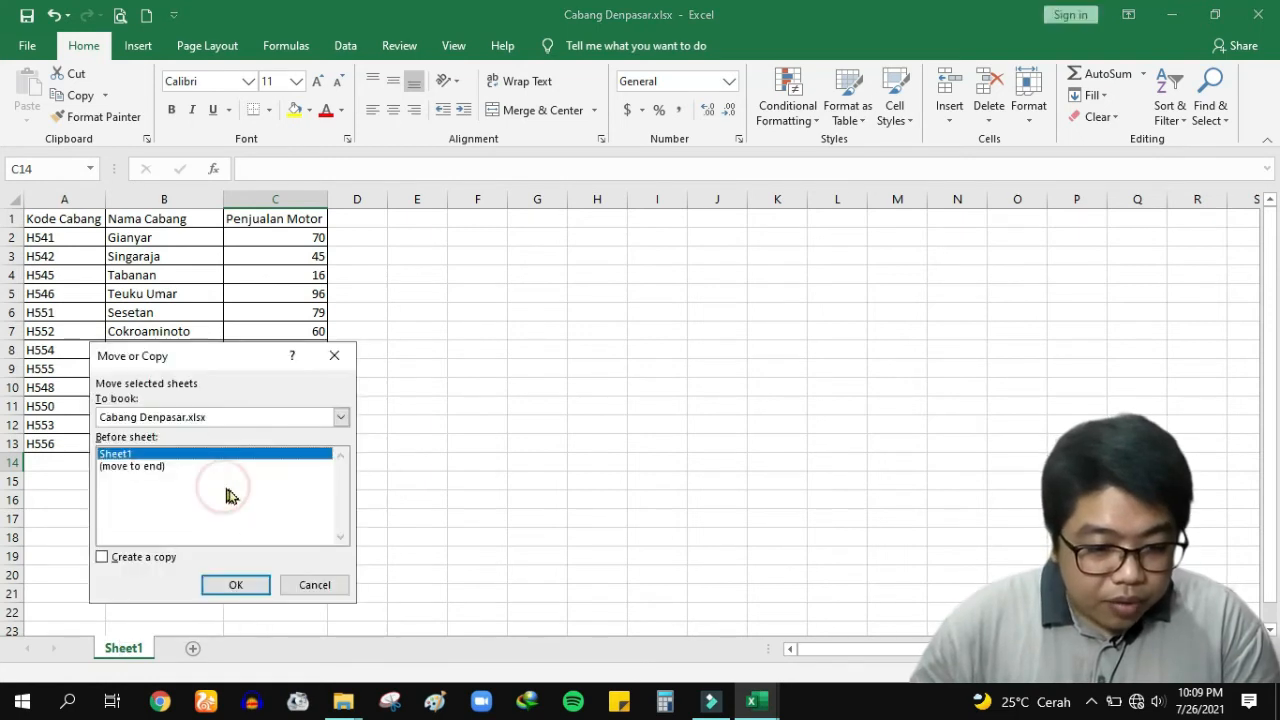
left_click(191, 416)
left_click(205, 436)
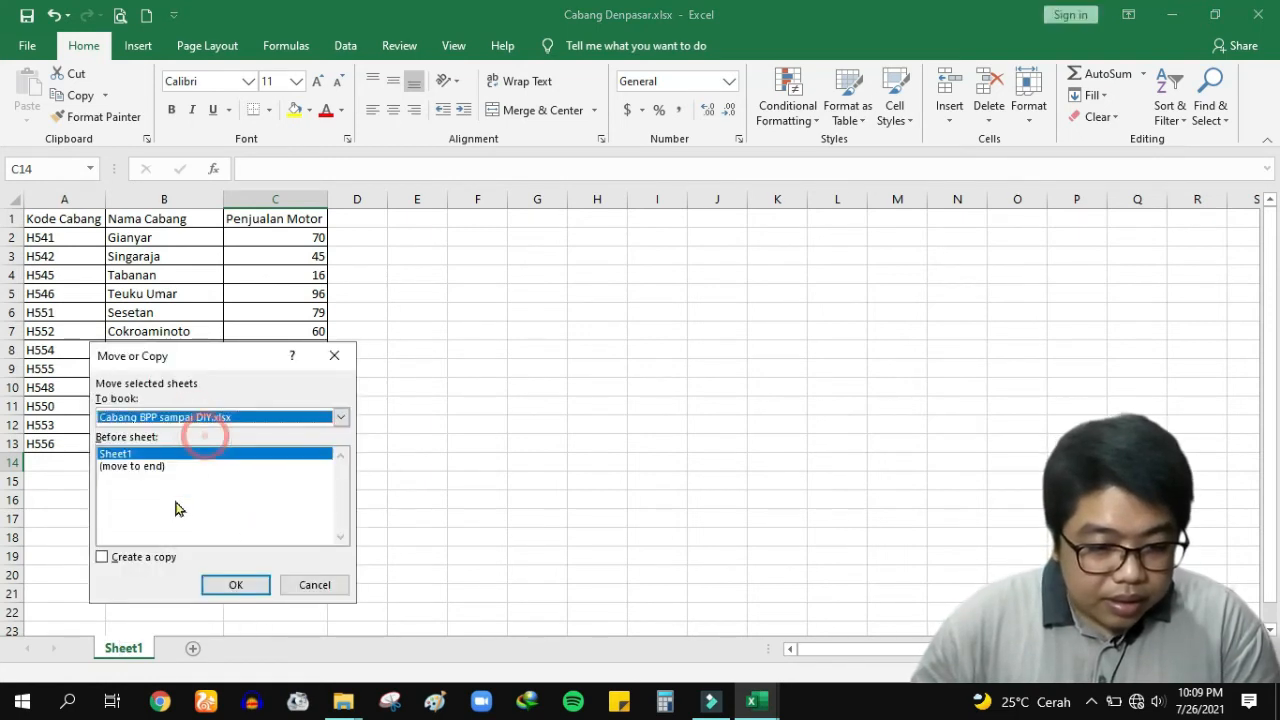
left_click(148, 558)
left_click(232, 585)
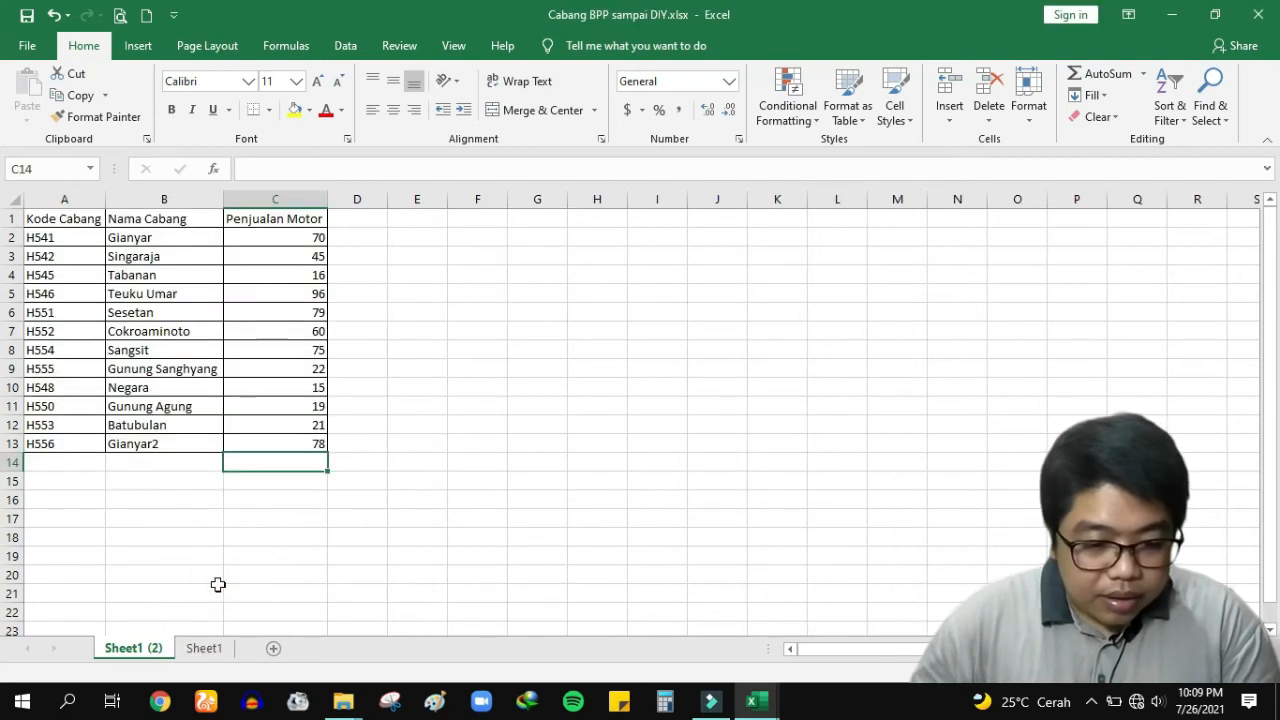
key("alt+Tab")
key("alt+Tab")
Step: Copy Sheet1 of Cabang Jayapura.xlsx into Cabang BPP sampai DIY.xlsx before Sheet1 (2), and close the Jayapura workbook
left_click(758, 692)
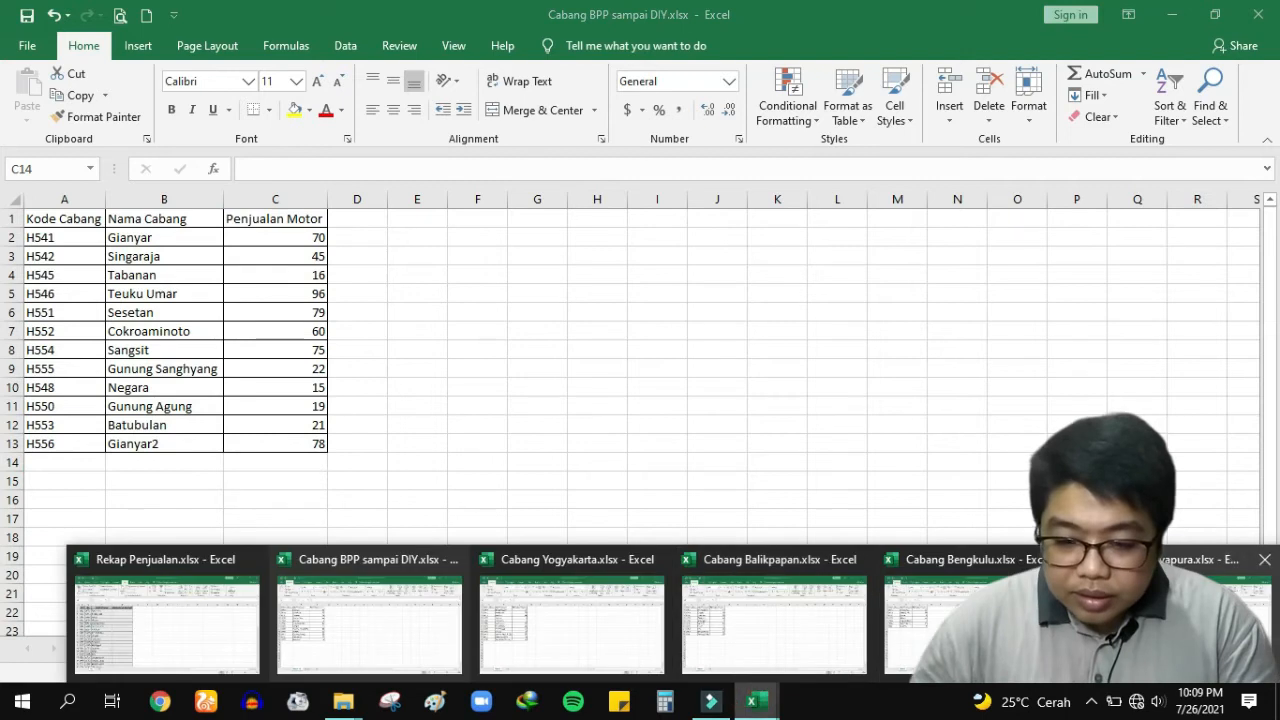
left_click(270, 648)
right_click(106, 652)
left_click(194, 498)
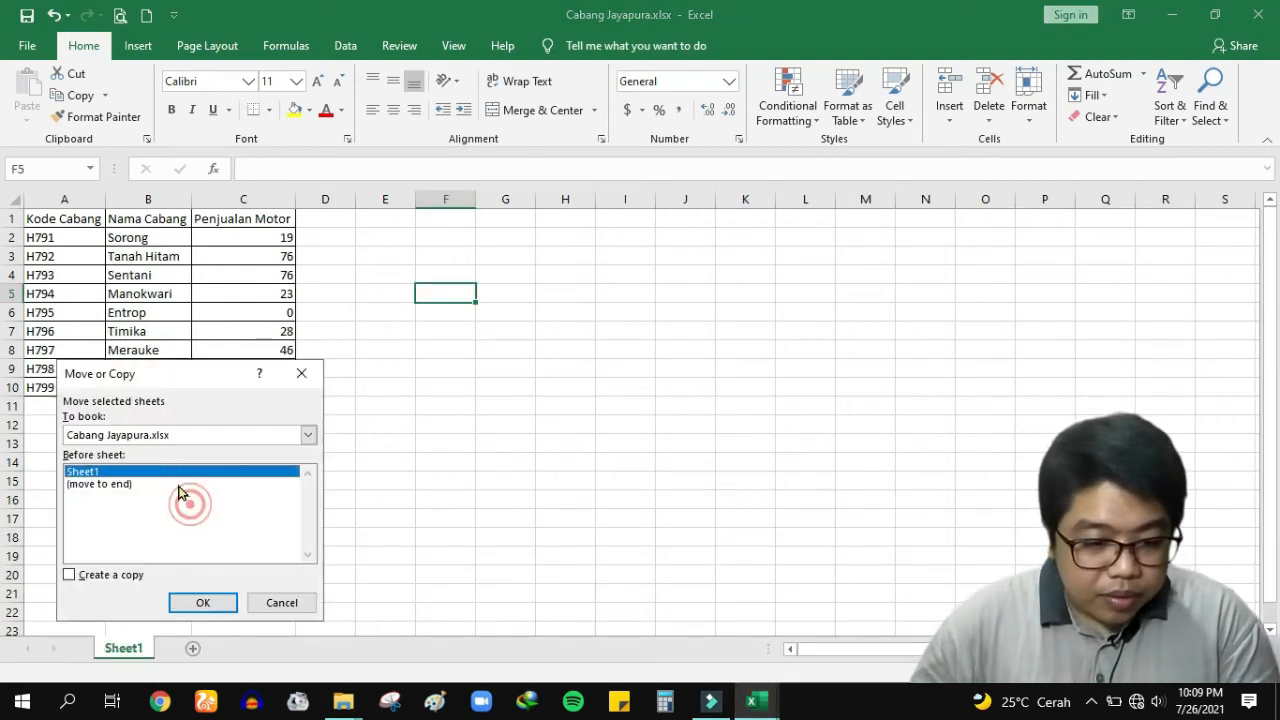
left_click(163, 436)
left_click(155, 465)
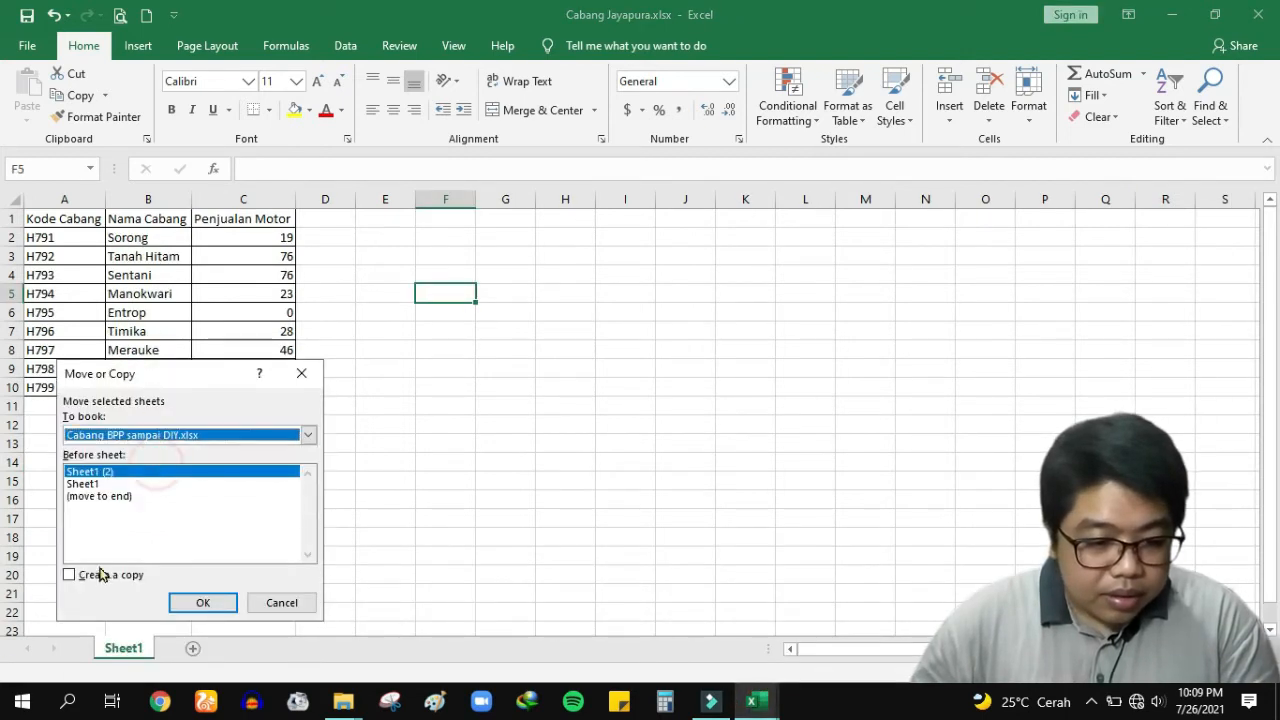
left_click(96, 574)
left_click(202, 602)
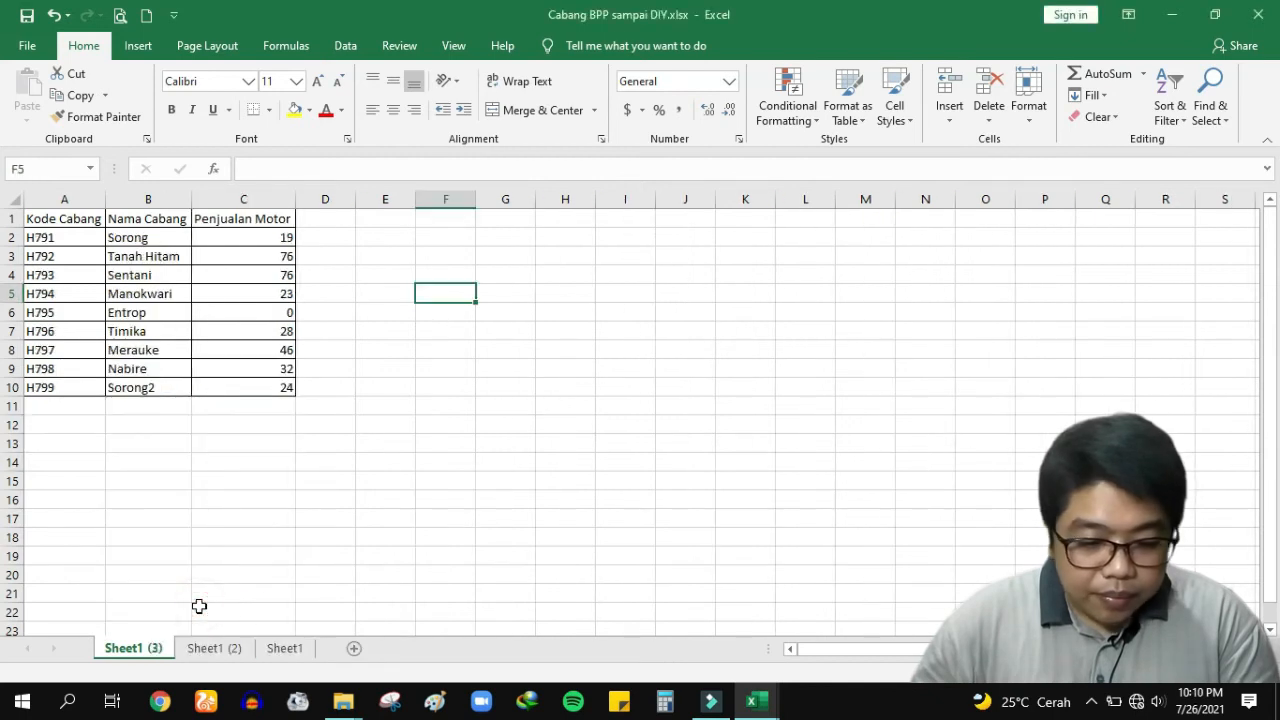
mouse_move(754, 704)
left_click(1265, 558)
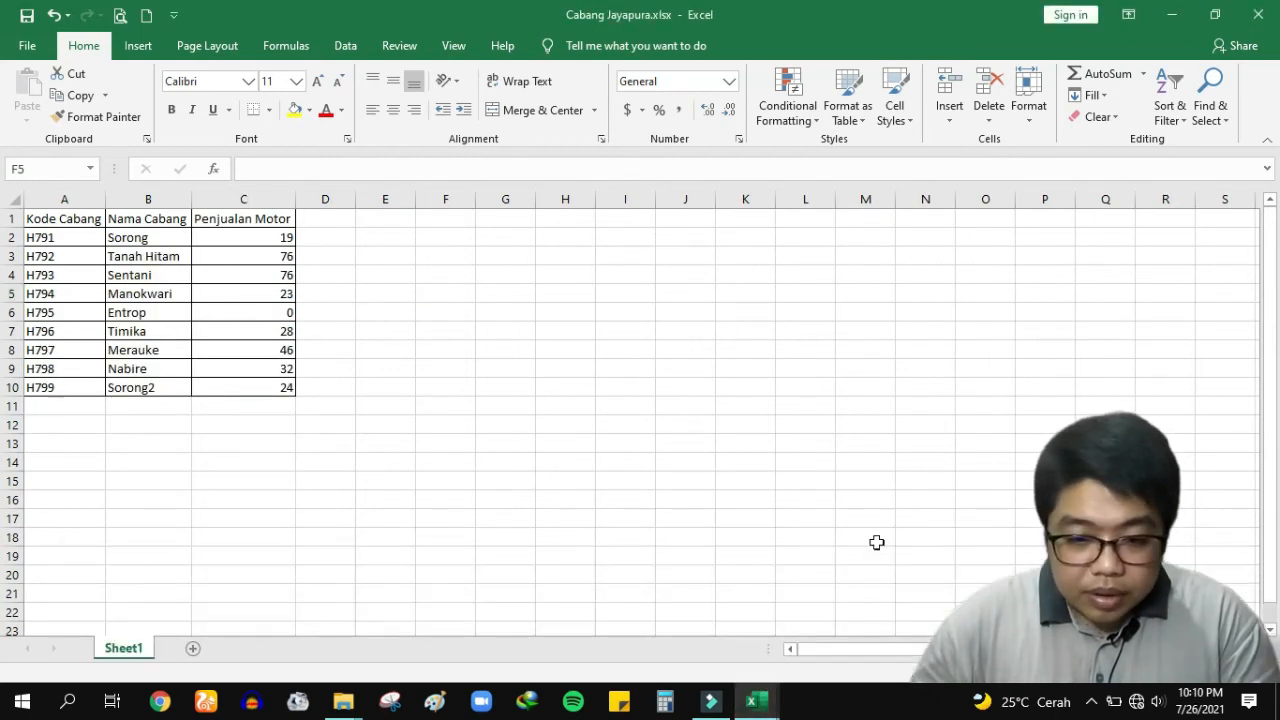
Step: Copy Sheet1 of Cabang Bengkulu.xlsx into Cabang BPP sampai DIY.xlsx as its first sheet, and close the Bengkulu workbook
left_click(770, 695)
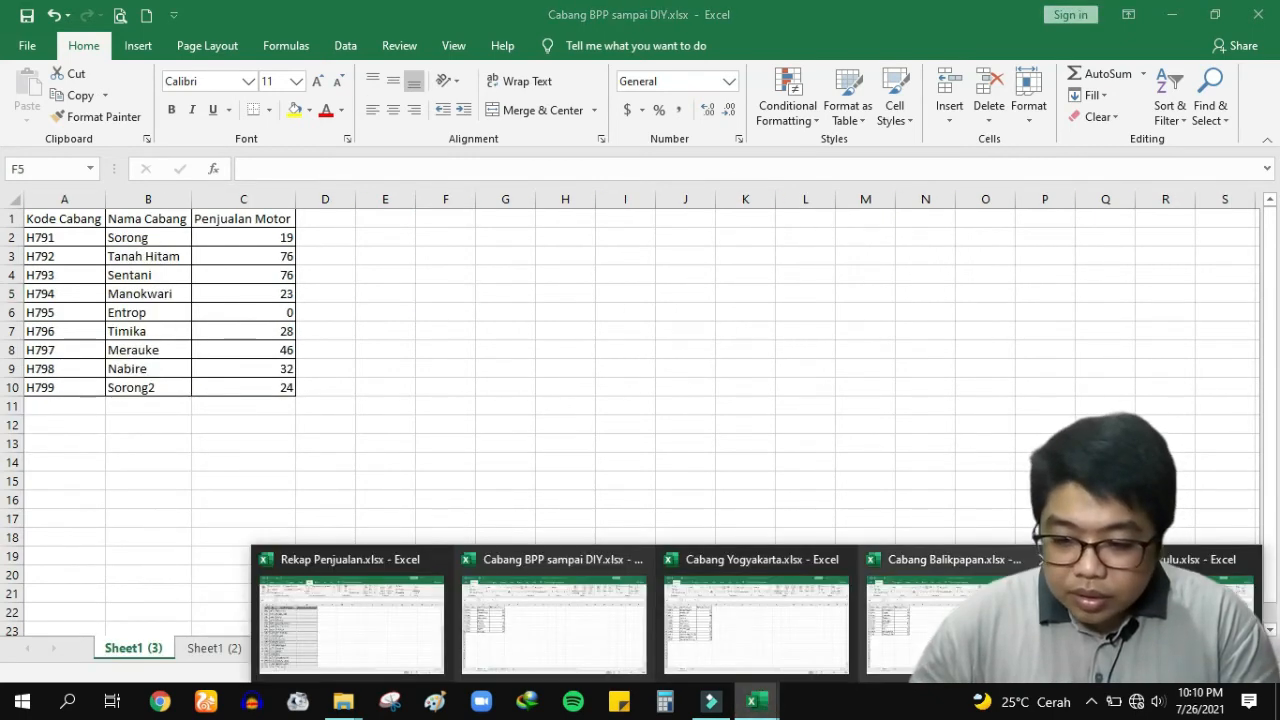
left_click(1170, 637)
right_click(124, 654)
left_click(226, 492)
left_click(180, 416)
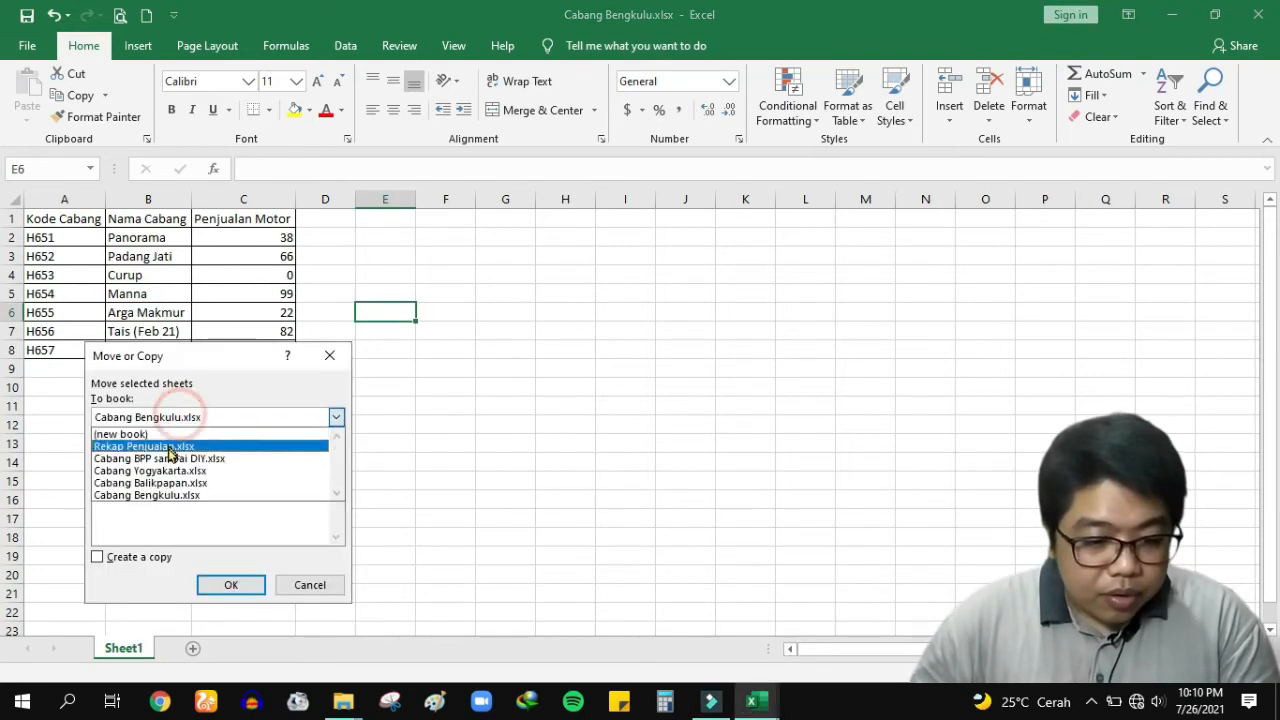
left_click(160, 459)
left_click(120, 557)
left_click(238, 588)
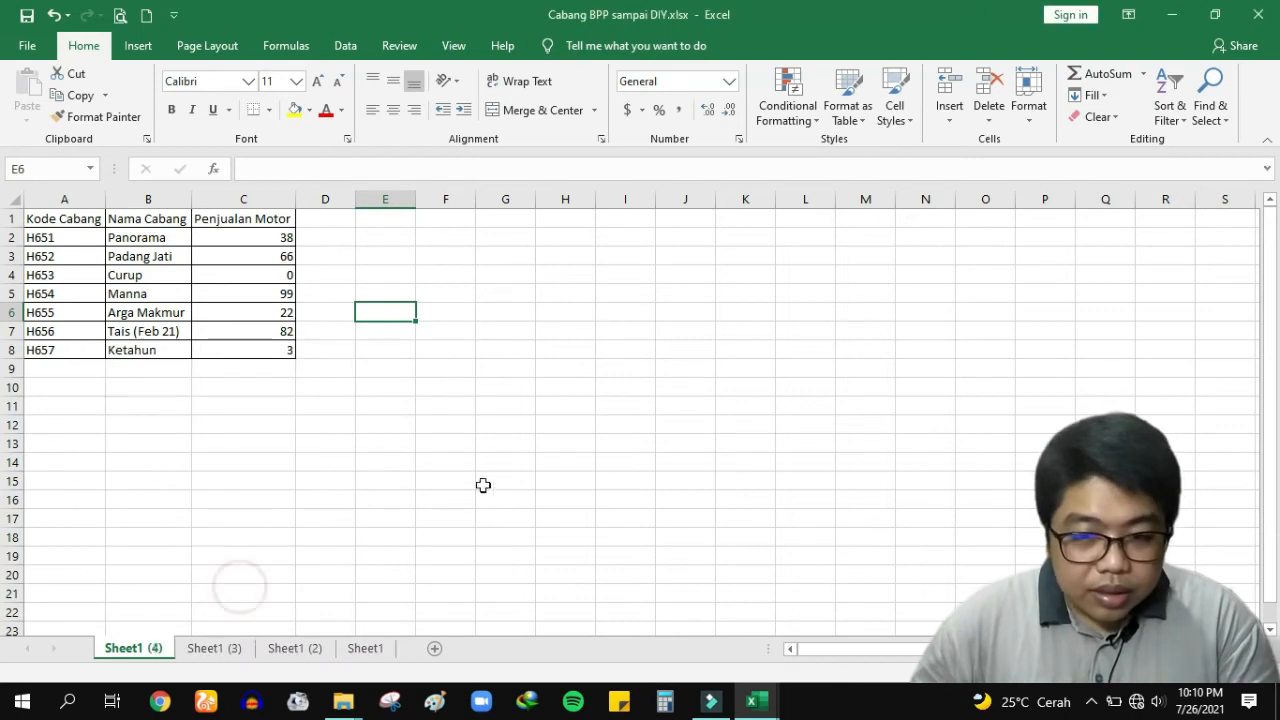
left_click(757, 700)
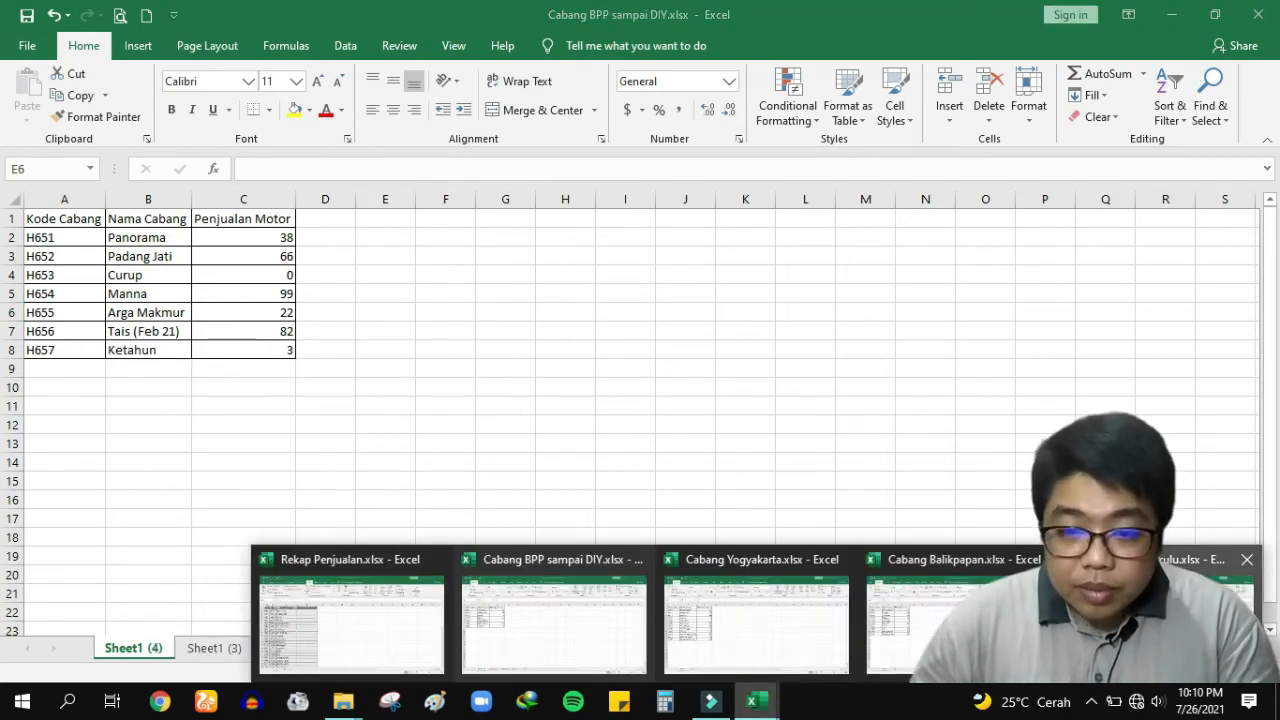
left_click(1140, 624)
Step: Copy Sheet1 of Cabang Balikpapan.xlsx into Cabang BPP sampai DIY.xlsx before Sheet1 (4), and close the Balikpapan workbook
left_click(764, 699)
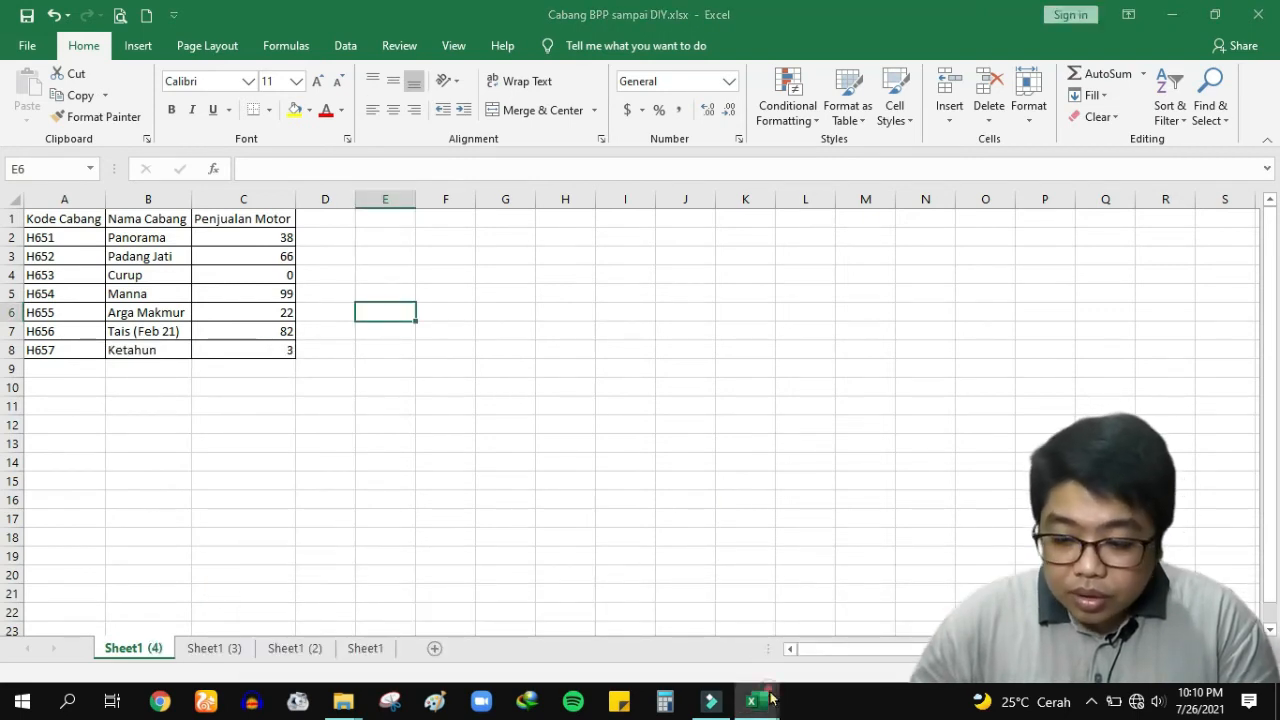
left_click(1050, 610)
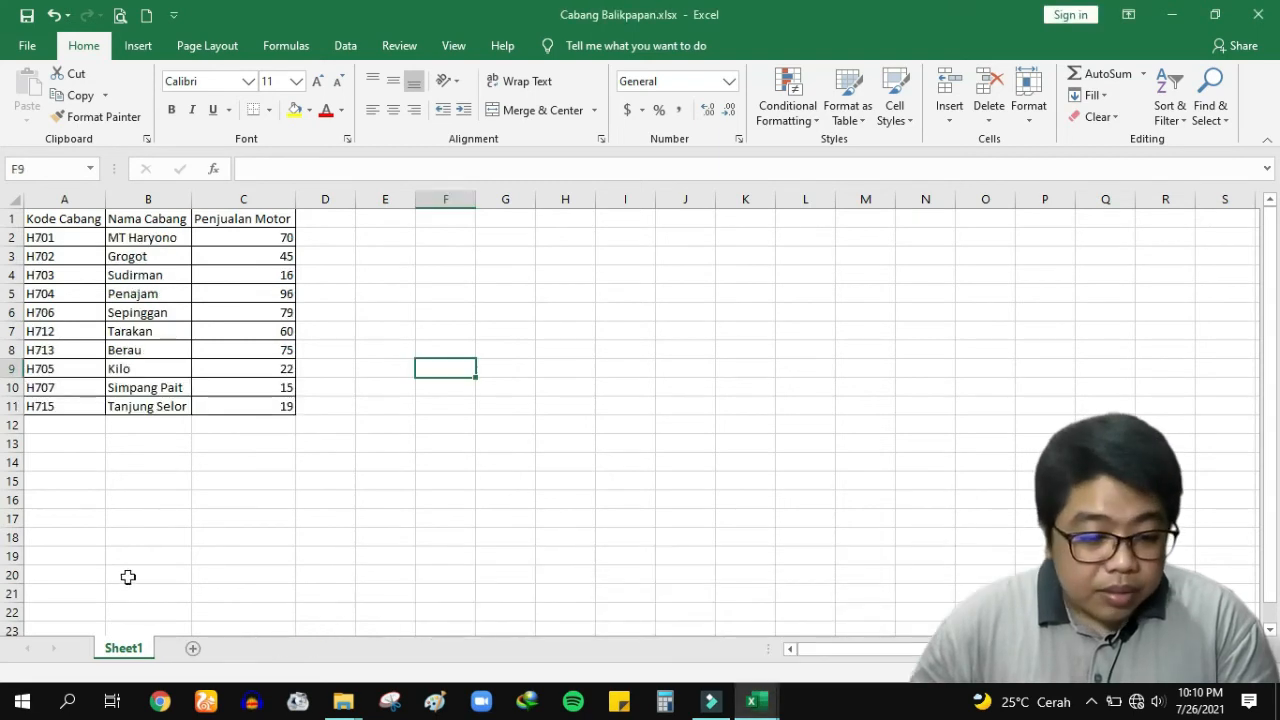
right_click(128, 655)
left_click(183, 500)
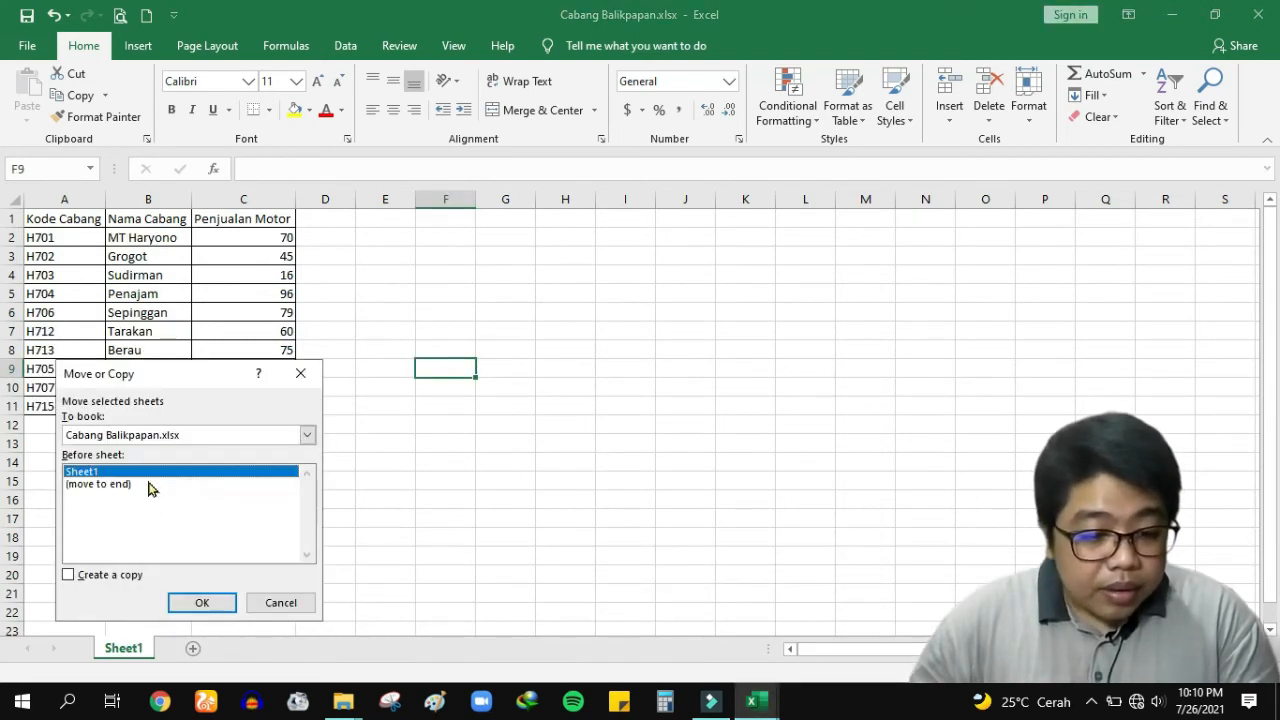
left_click(113, 443)
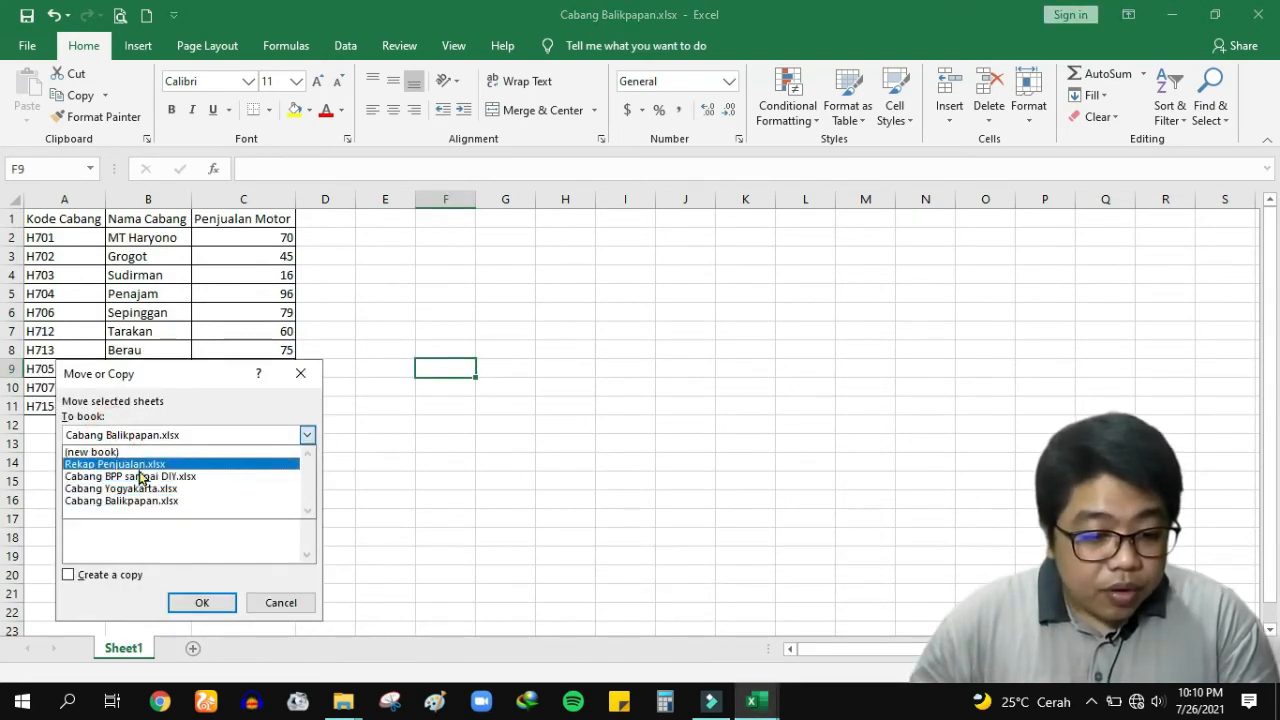
left_click(135, 476)
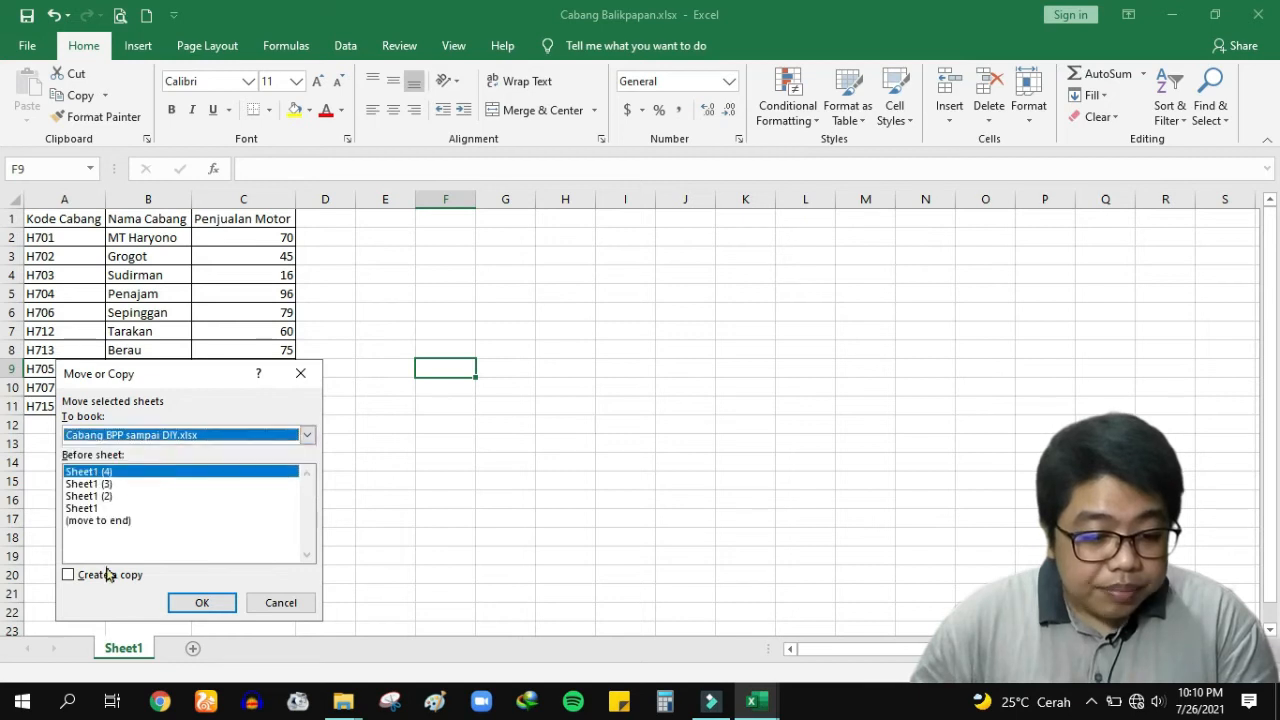
left_click(103, 575)
left_click(199, 603)
mouse_move(752, 703)
left_click(1025, 587)
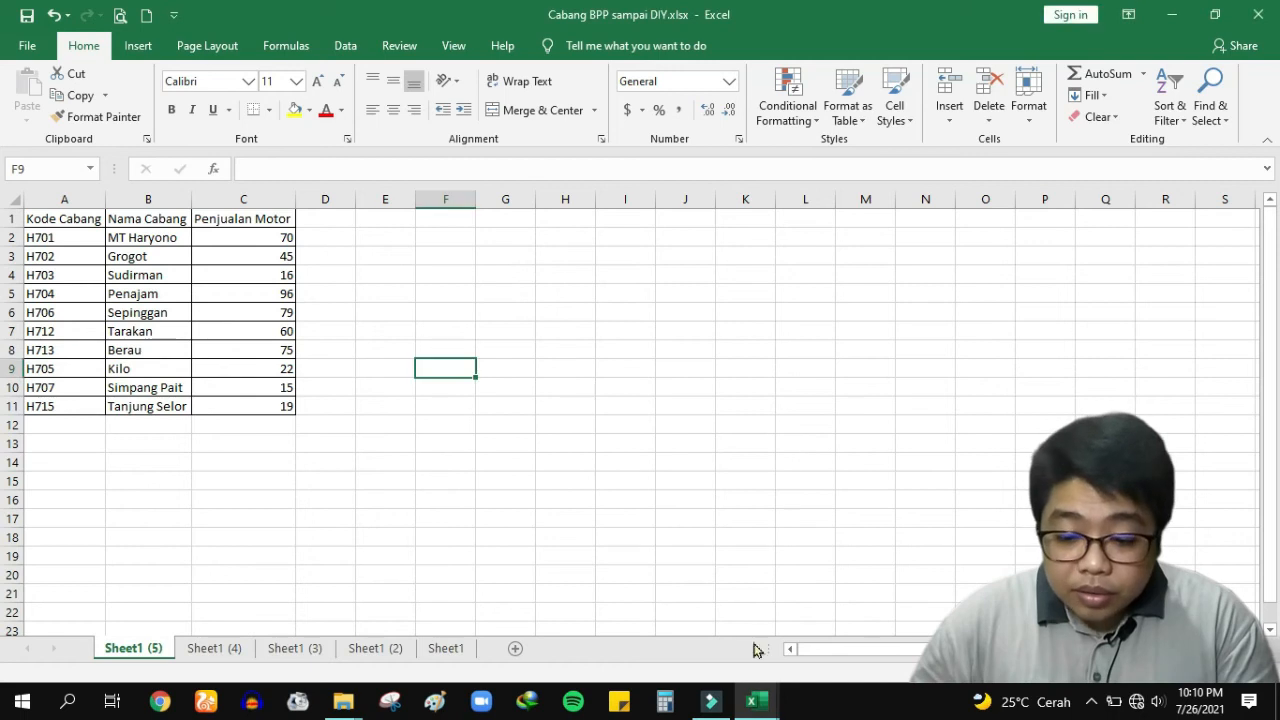
Step: Copy Sheet1 of Cabang Yogyakarta.xlsx into Cabang BPP sampai DIY.xlsx as its first sheet, and close the Yogyakarta workbook
left_click(808, 594)
left_click(930, 595)
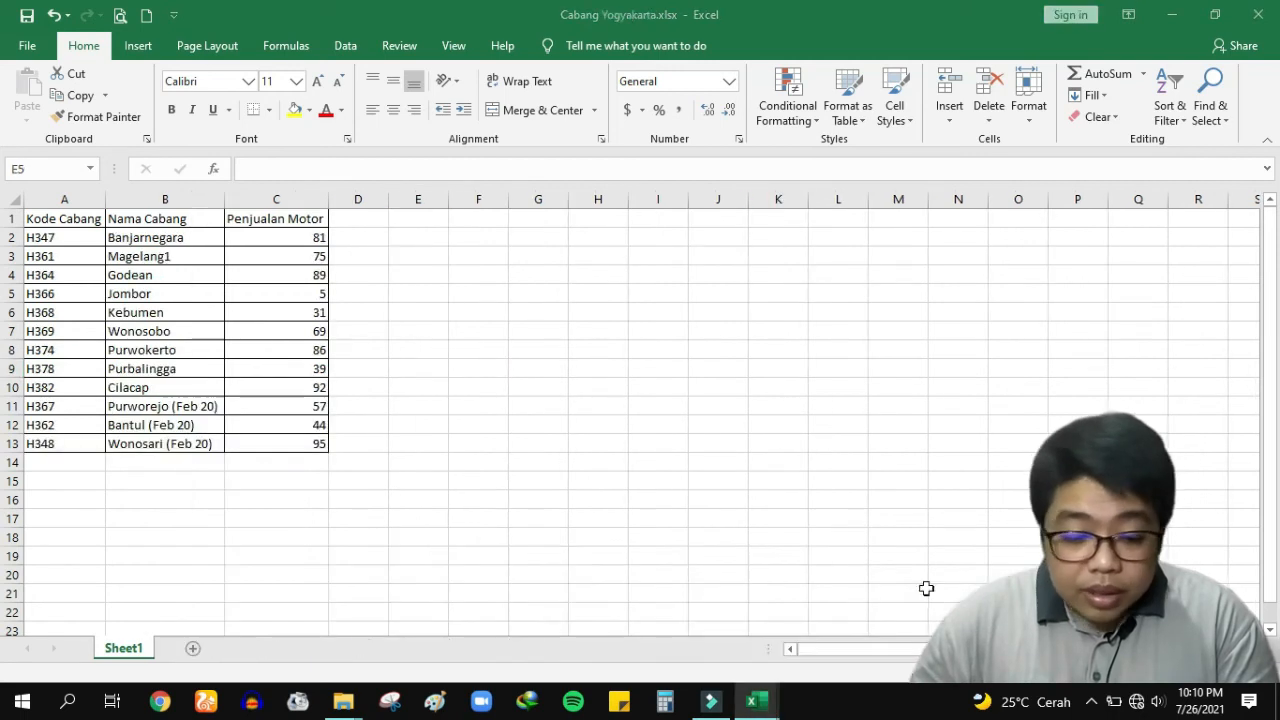
right_click(112, 650)
left_click(170, 492)
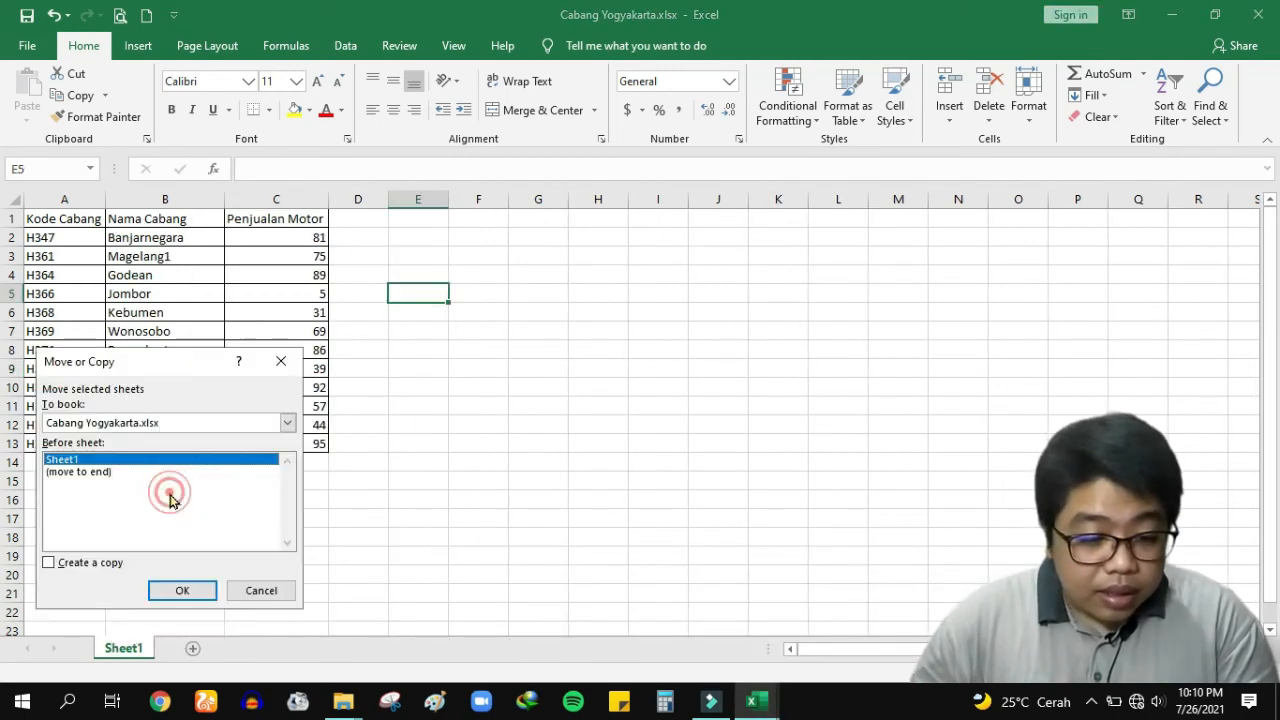
left_click(140, 424)
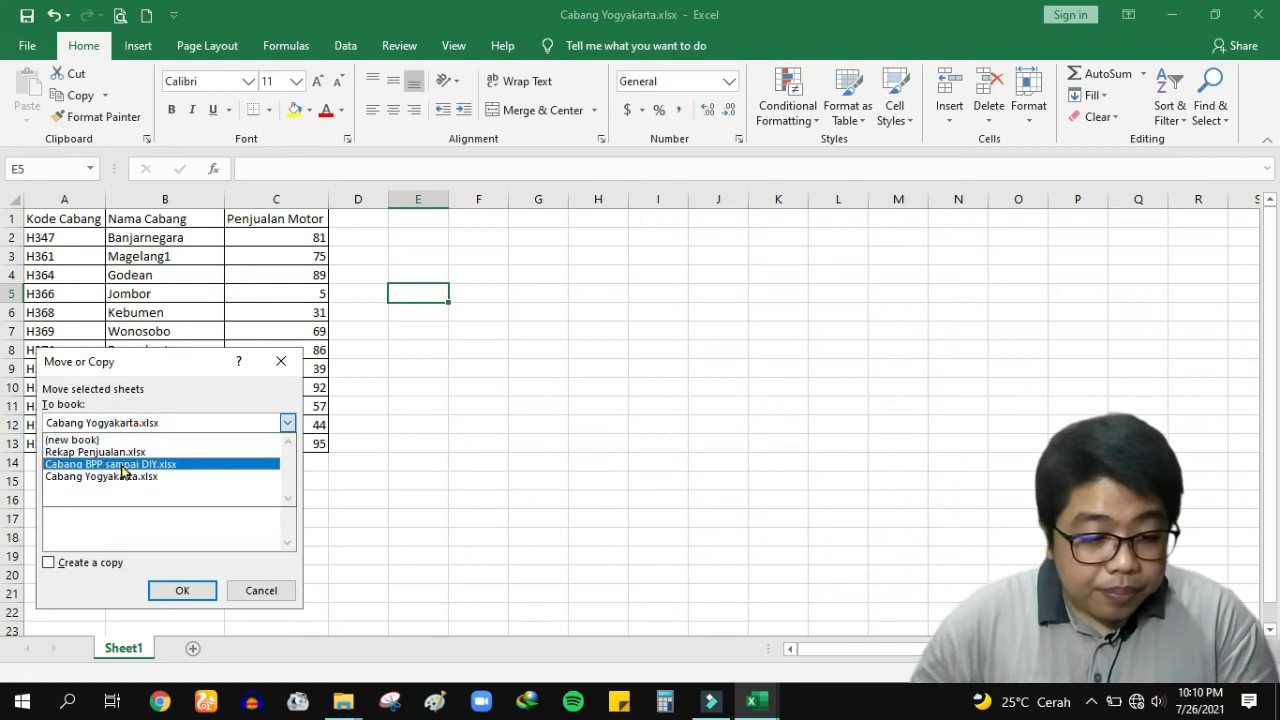
left_click(120, 464)
left_click(95, 563)
left_click(182, 590)
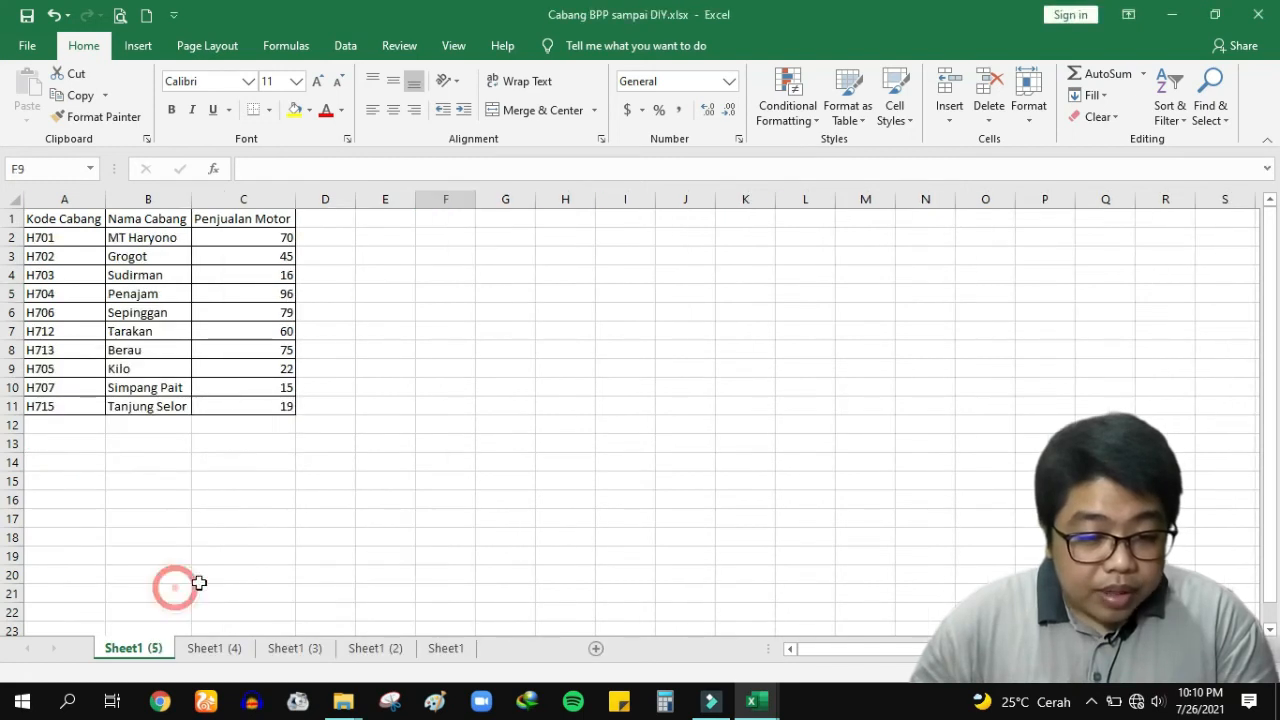
left_click(766, 704)
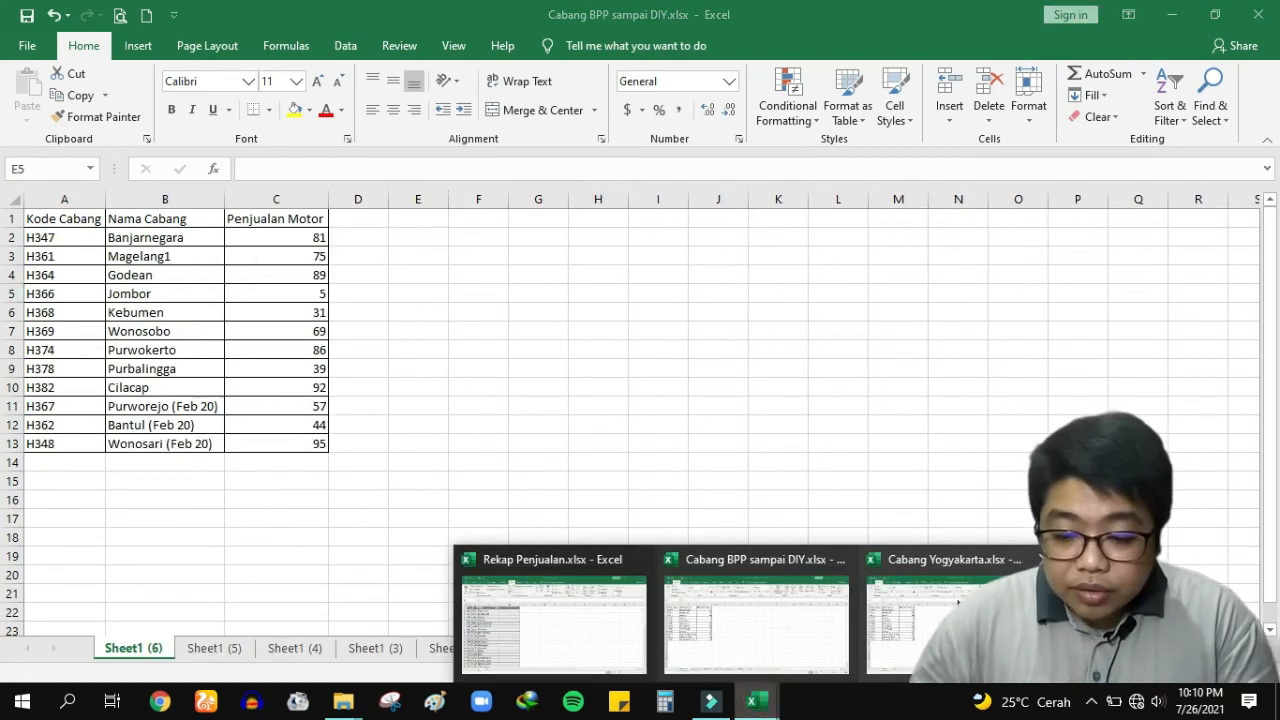
left_click(955, 598)
key("alt+Tab")
Step: Look through the copied branch sheets in Cabang BPP sampai DIY.xlsx, from Sheet1 (5) to Sheet1 (2)
left_click(757, 481)
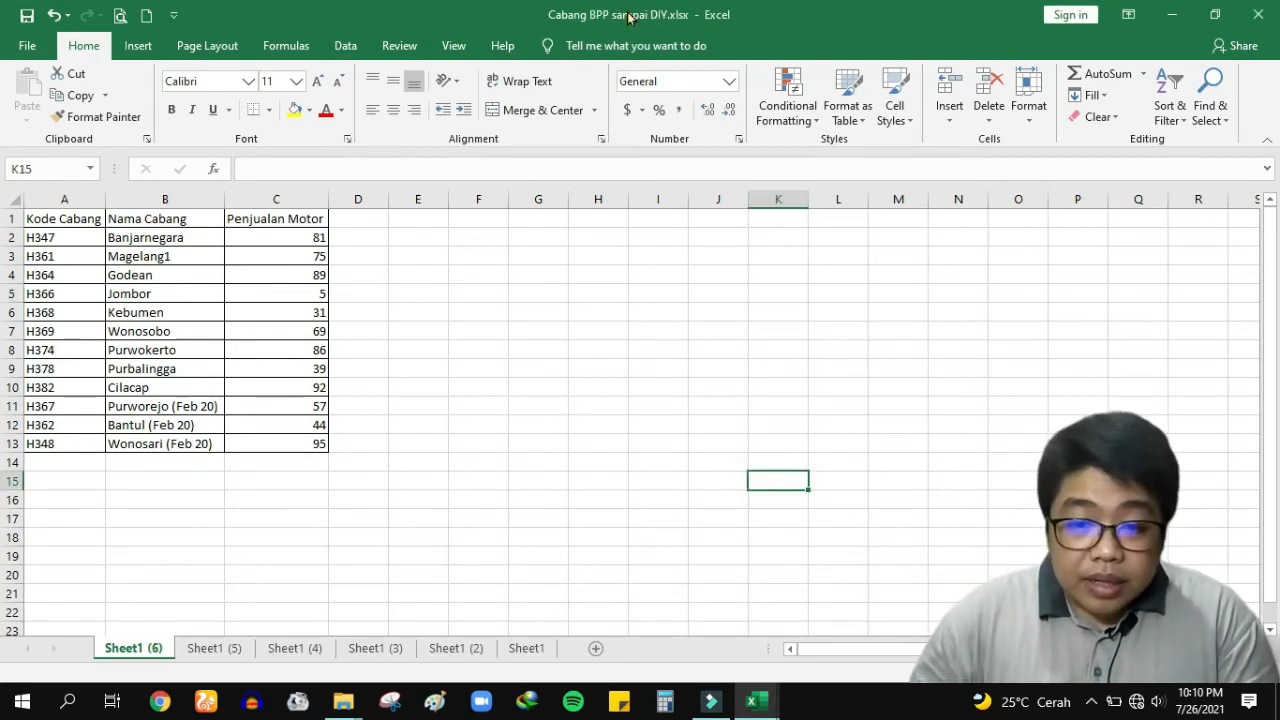
left_click(192, 652)
left_click(284, 652)
left_click(366, 656)
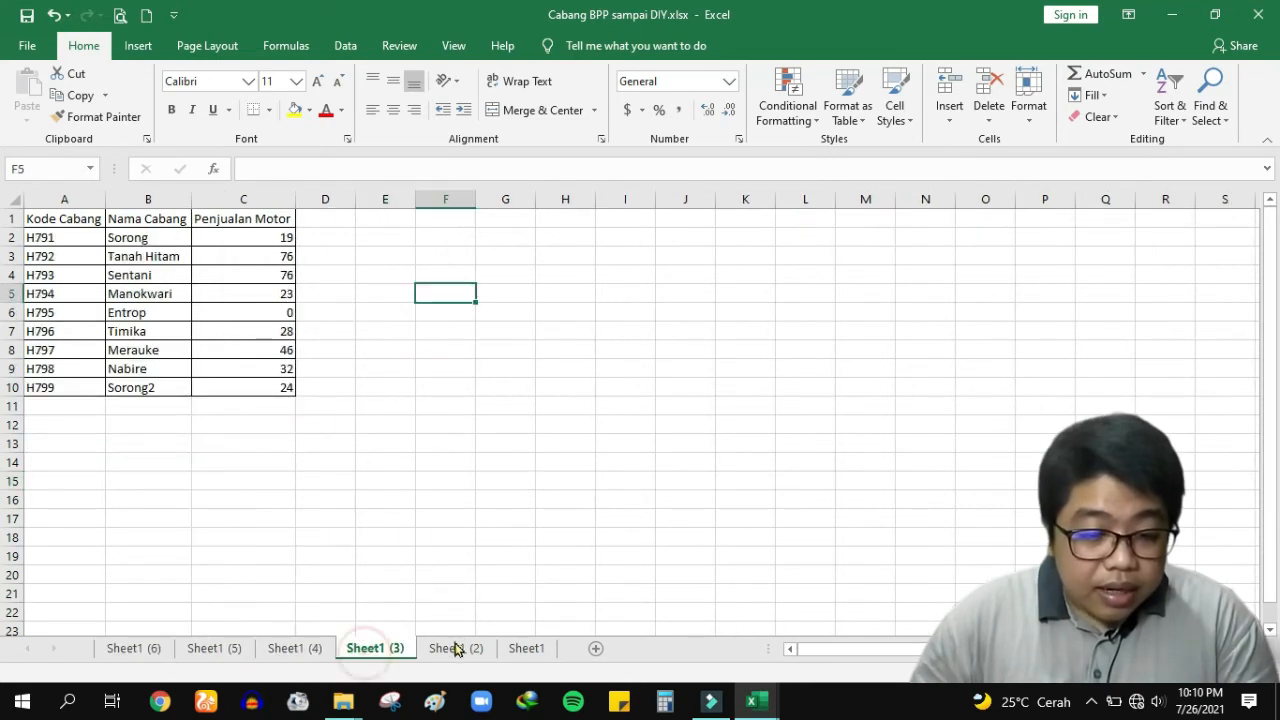
left_click(453, 648)
Step: Rename Sheet1 (6) as DIY and Sheet1 (5) as BPP
left_click(160, 648)
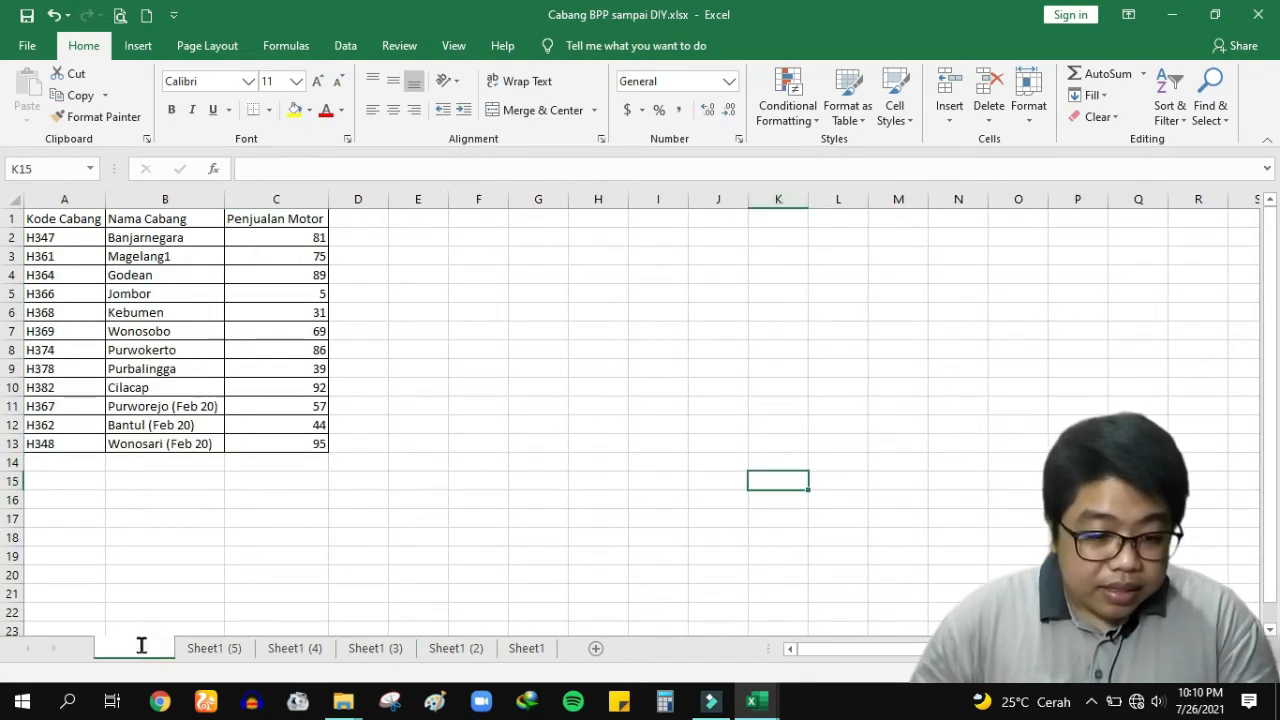
double_click(140, 647)
type("DIY")
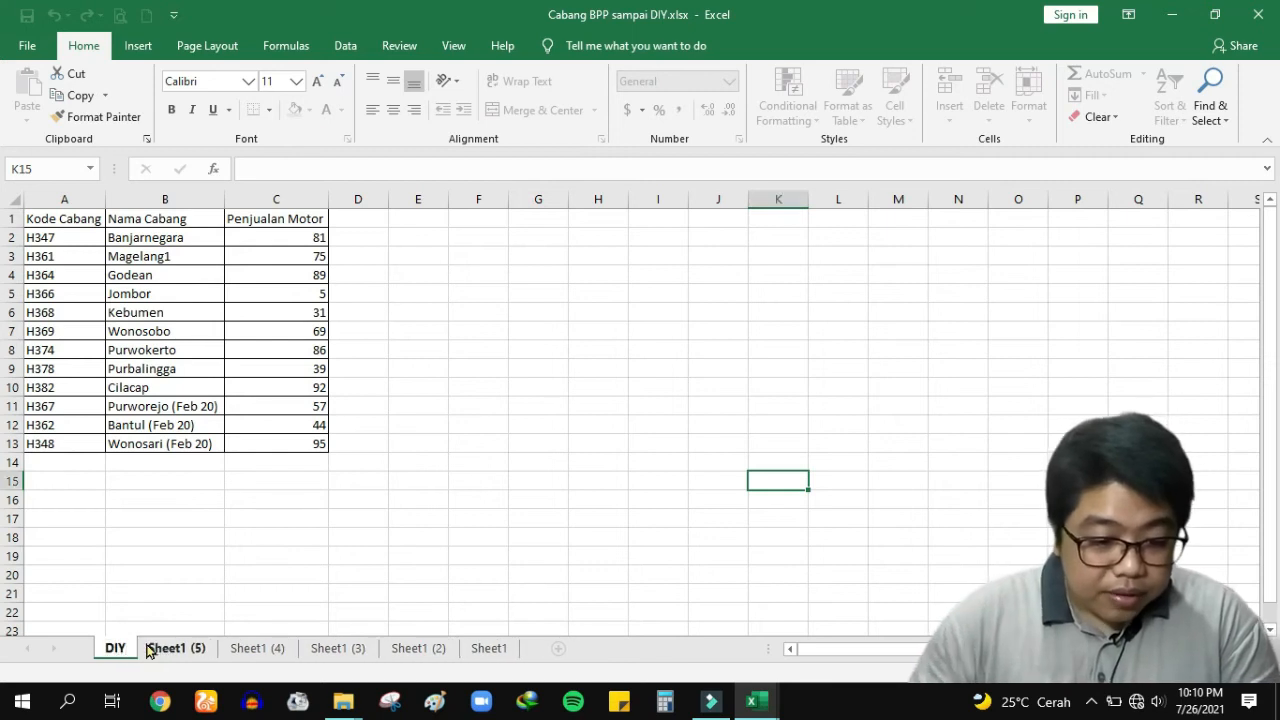
left_click(160, 648)
double_click(170, 648)
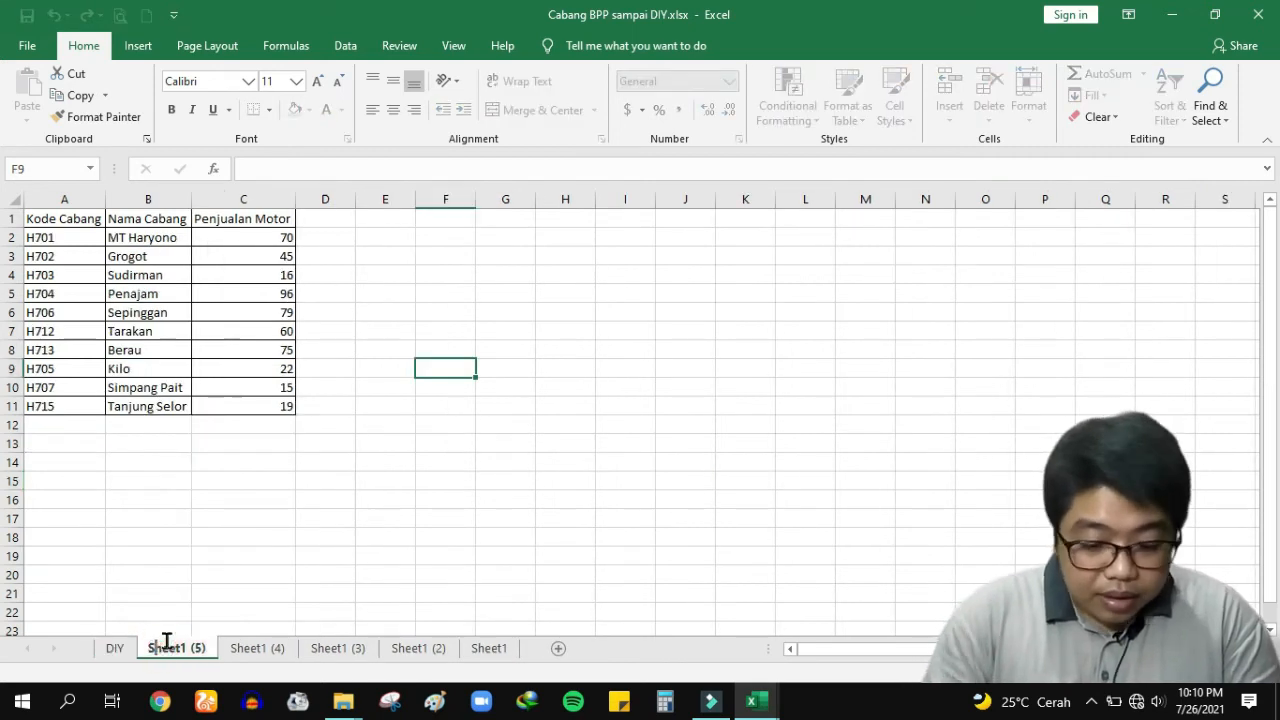
double_click(167, 641)
type("BP")
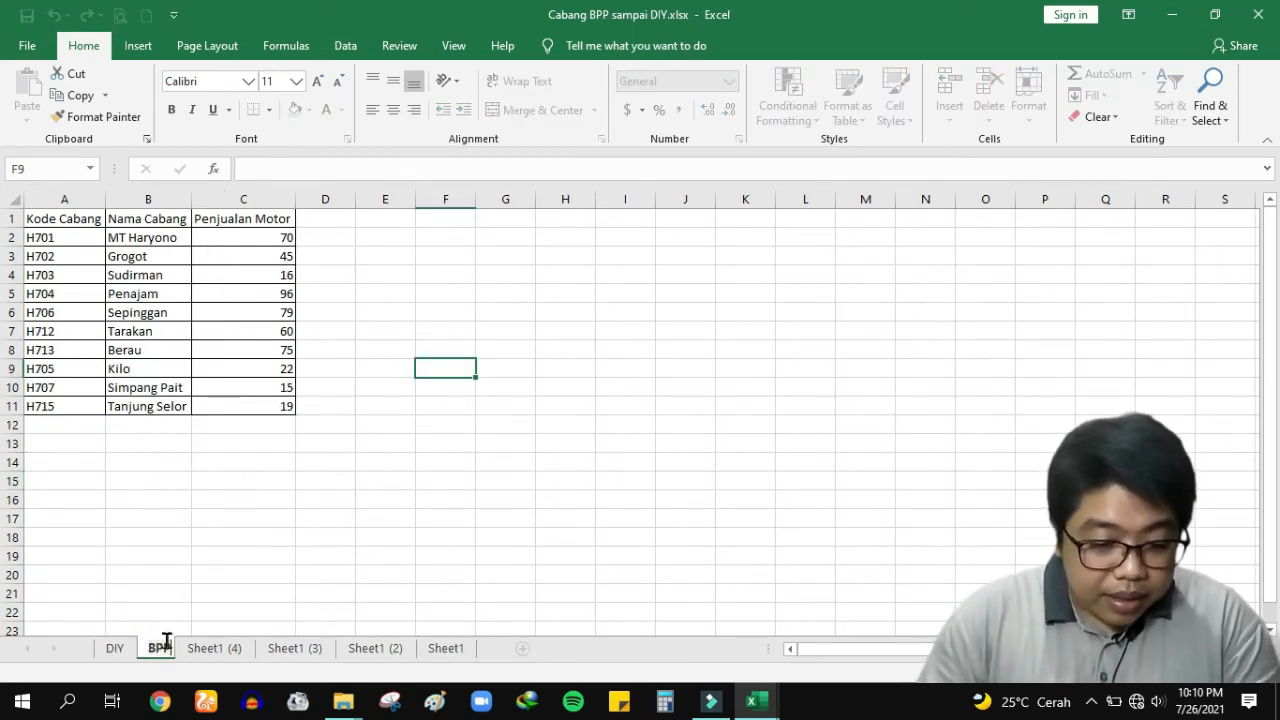
type("P")
key("Return")
Step: Rename Sheet1 (4) as BKL and Sheet1 (3) as JYP
left_click(220, 650)
double_click(218, 648)
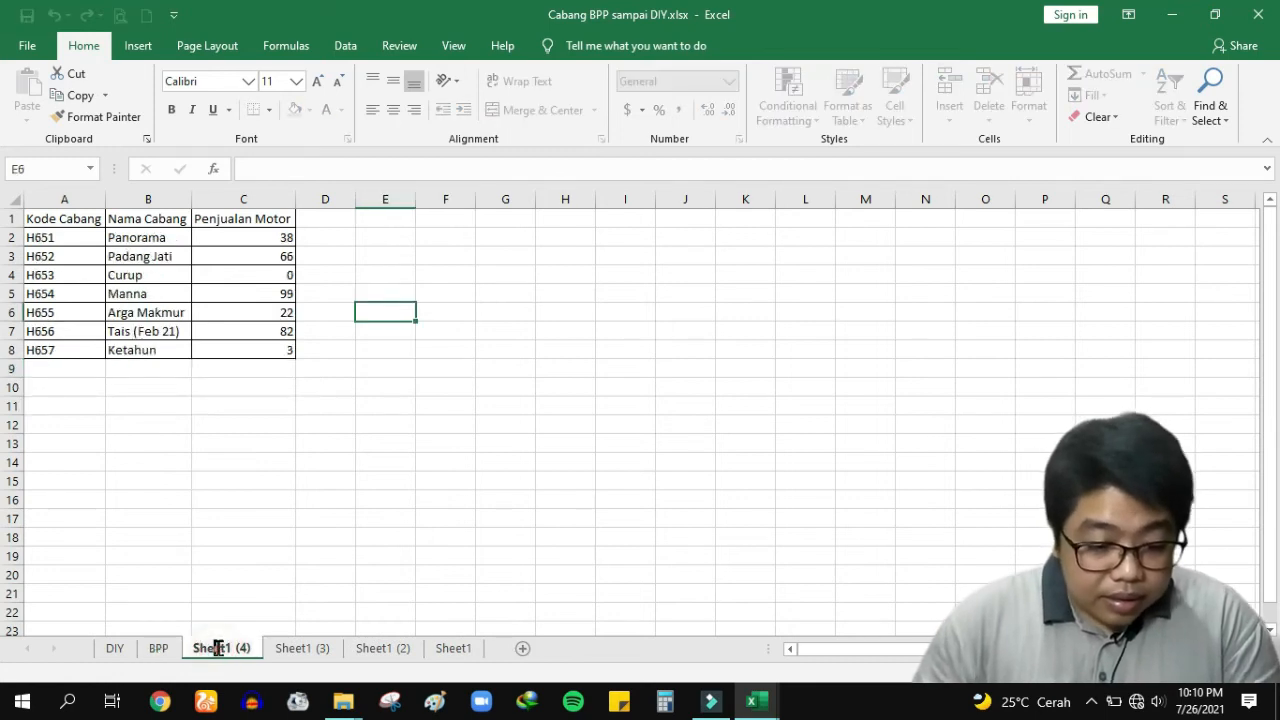
type("BKL")
key("Return")
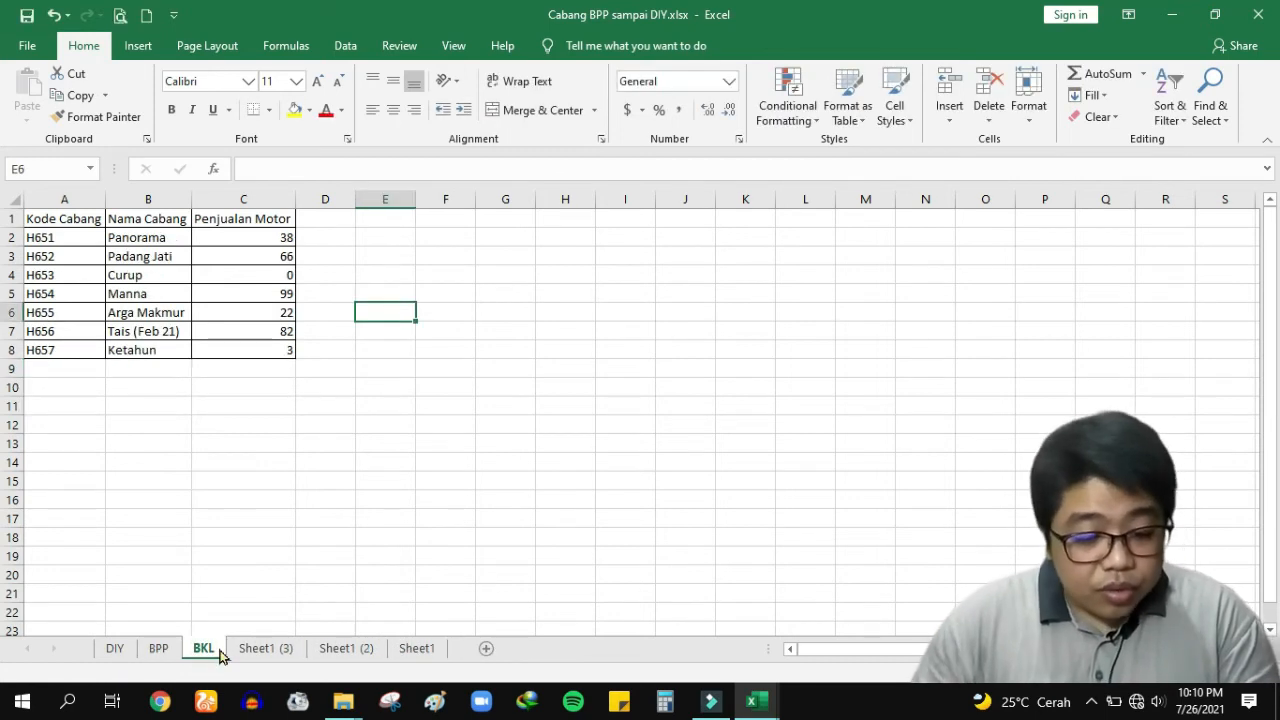
left_click(242, 652)
double_click(248, 648)
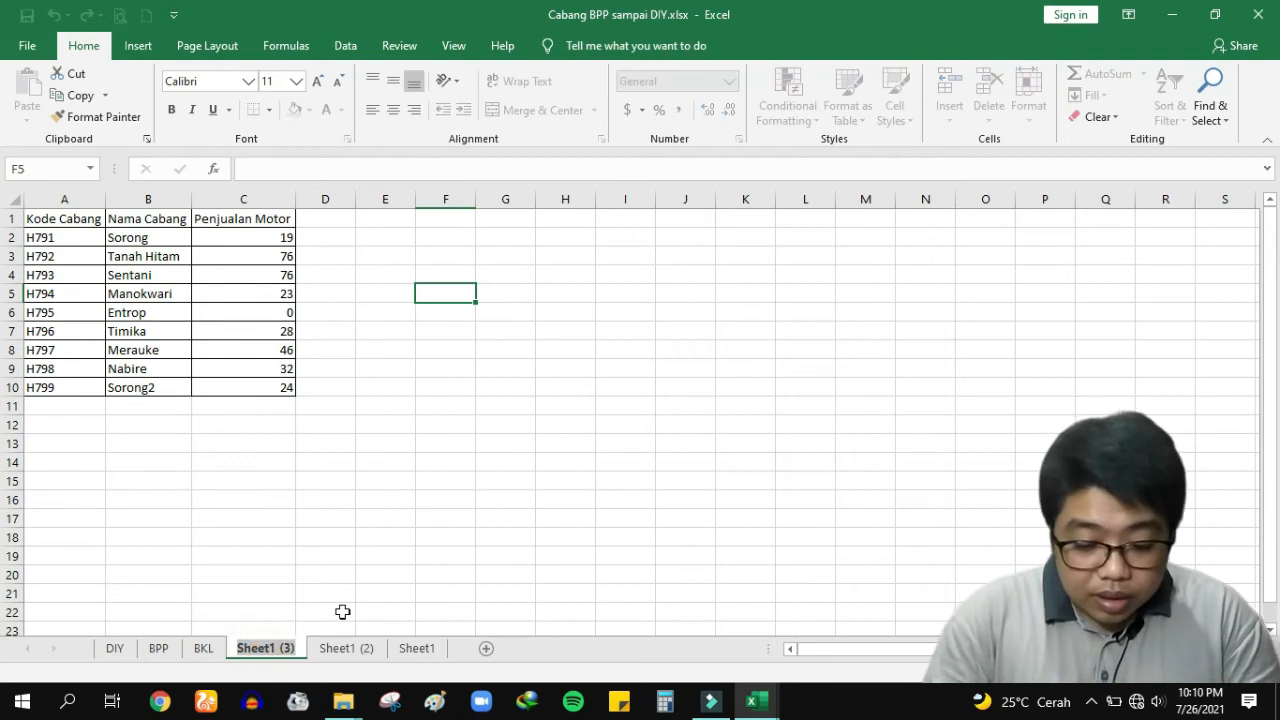
type("JYP")
Step: Rename Sheet1 (2) as DPS and delete the empty Sheet1
left_click(300, 650)
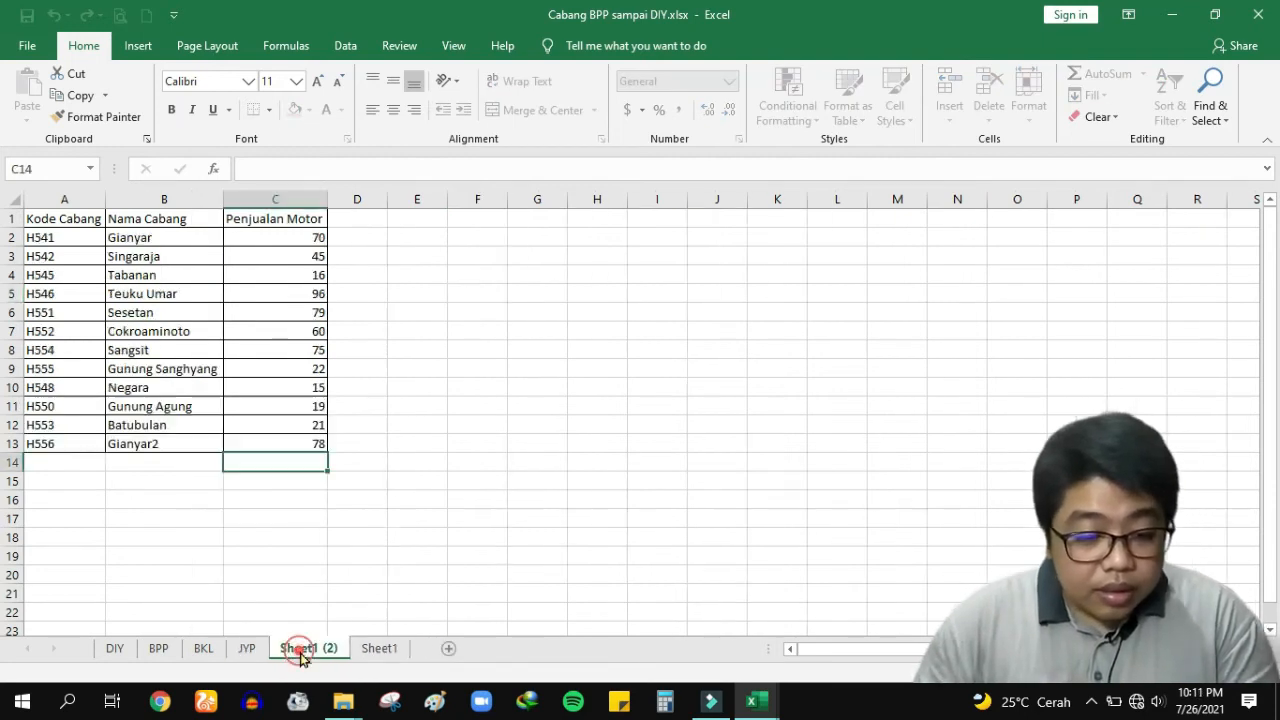
type("DPS")
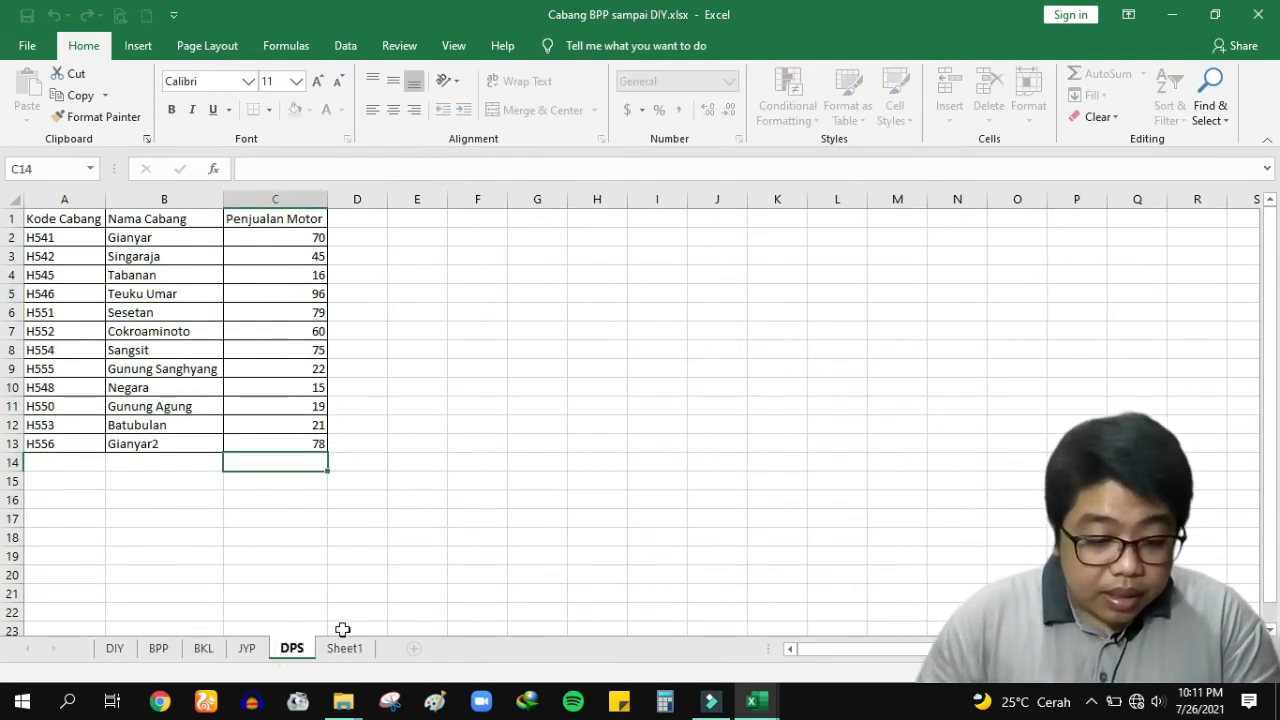
key("Return")
left_click(347, 650)
right_click(346, 650)
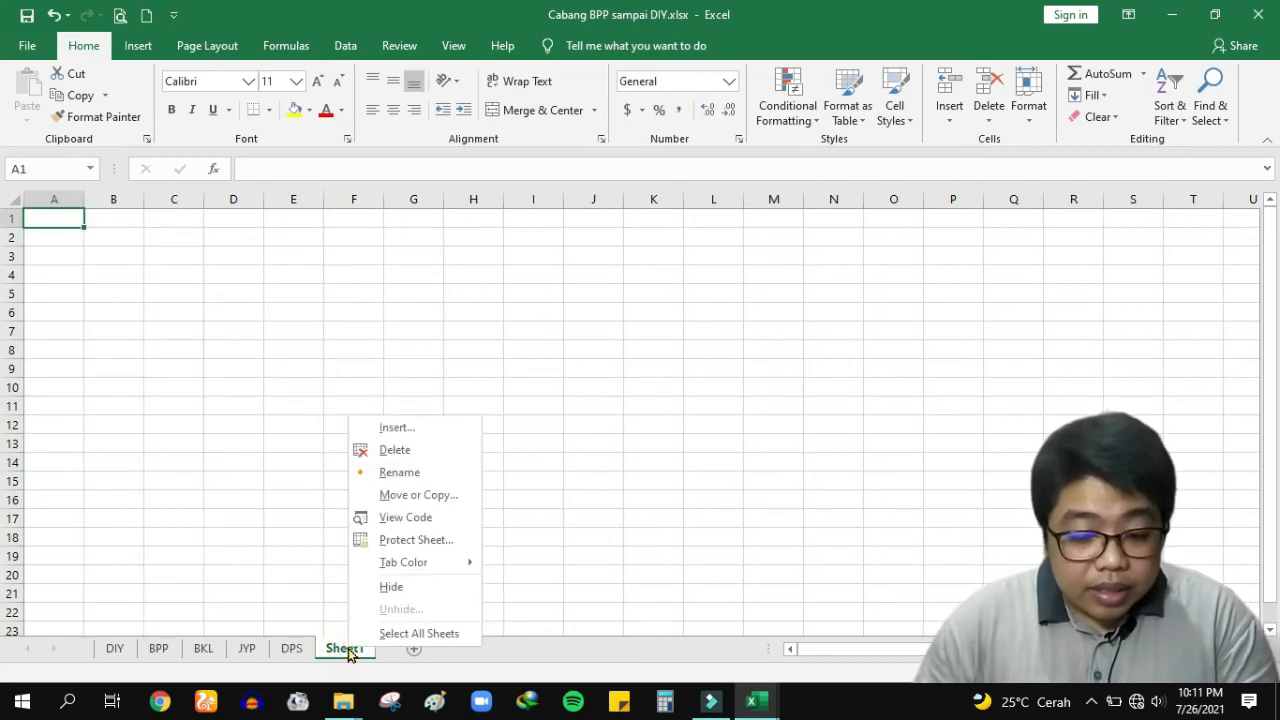
left_click(395, 450)
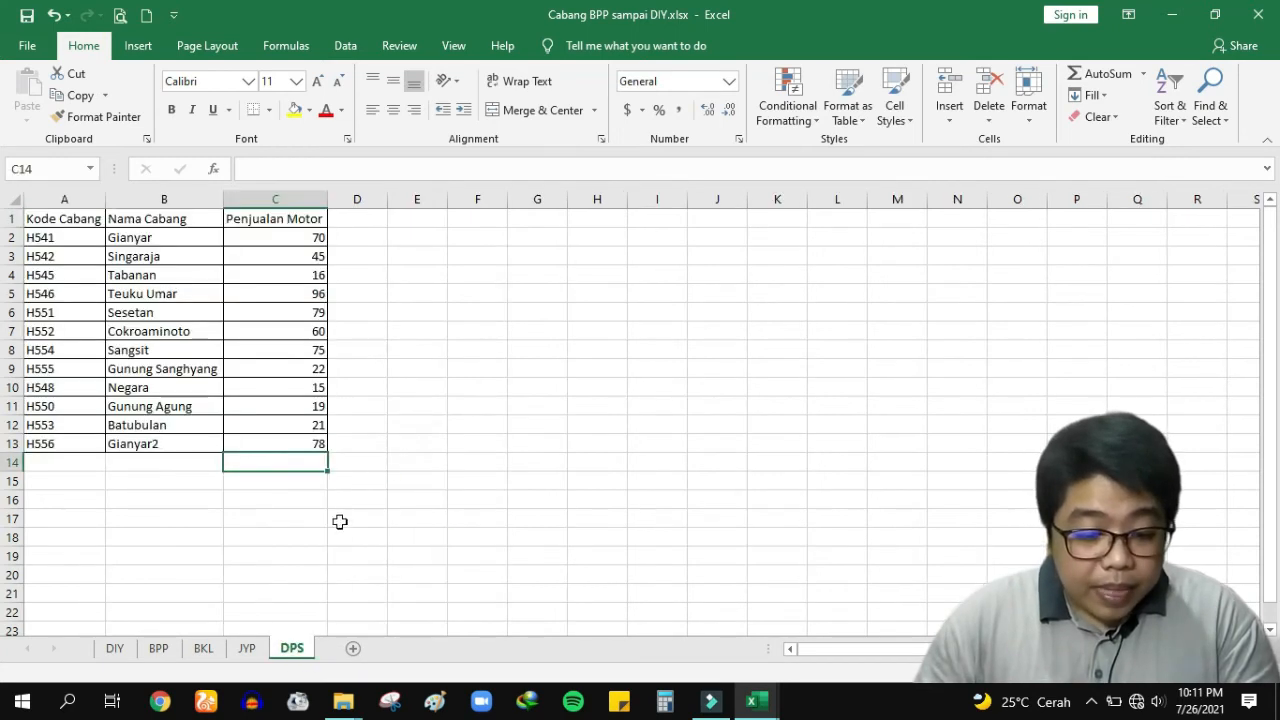
Step: Review the renamed sheets from JYP back to DIY, and close Cabang BPP sampai DIY.xlsx
left_click(247, 649)
left_click(203, 649)
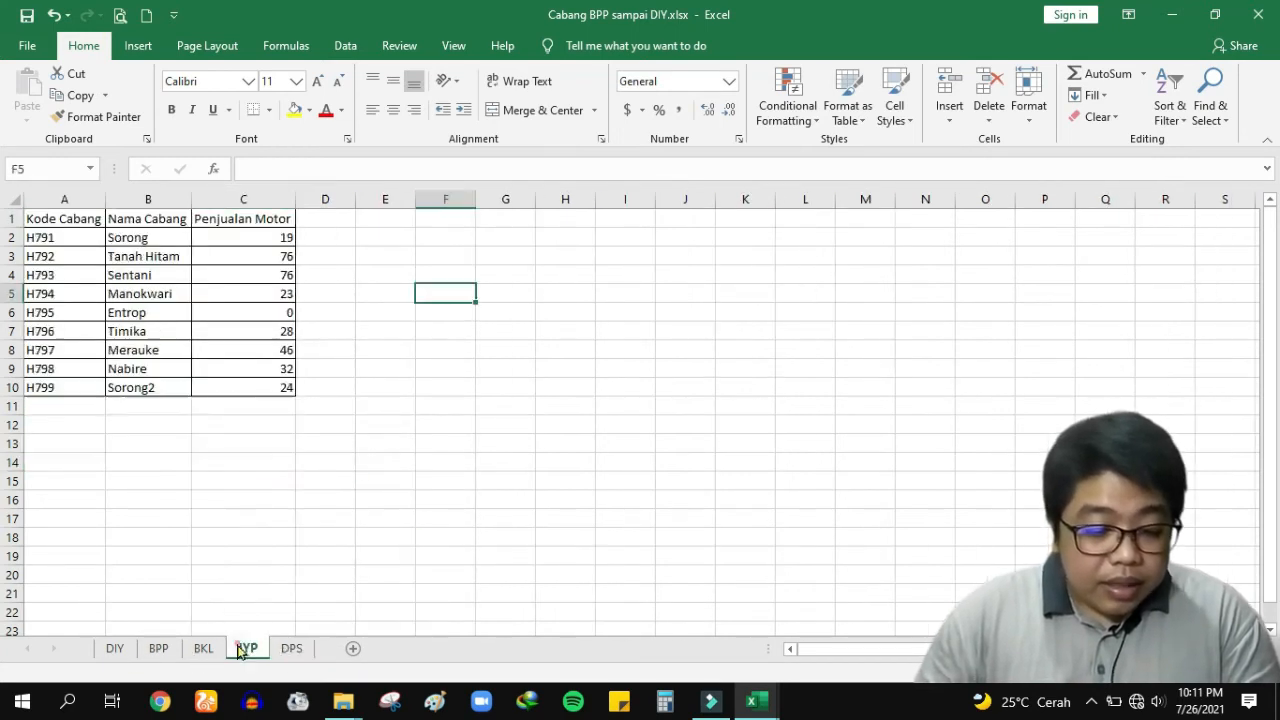
left_click(158, 649)
left_click(120, 649)
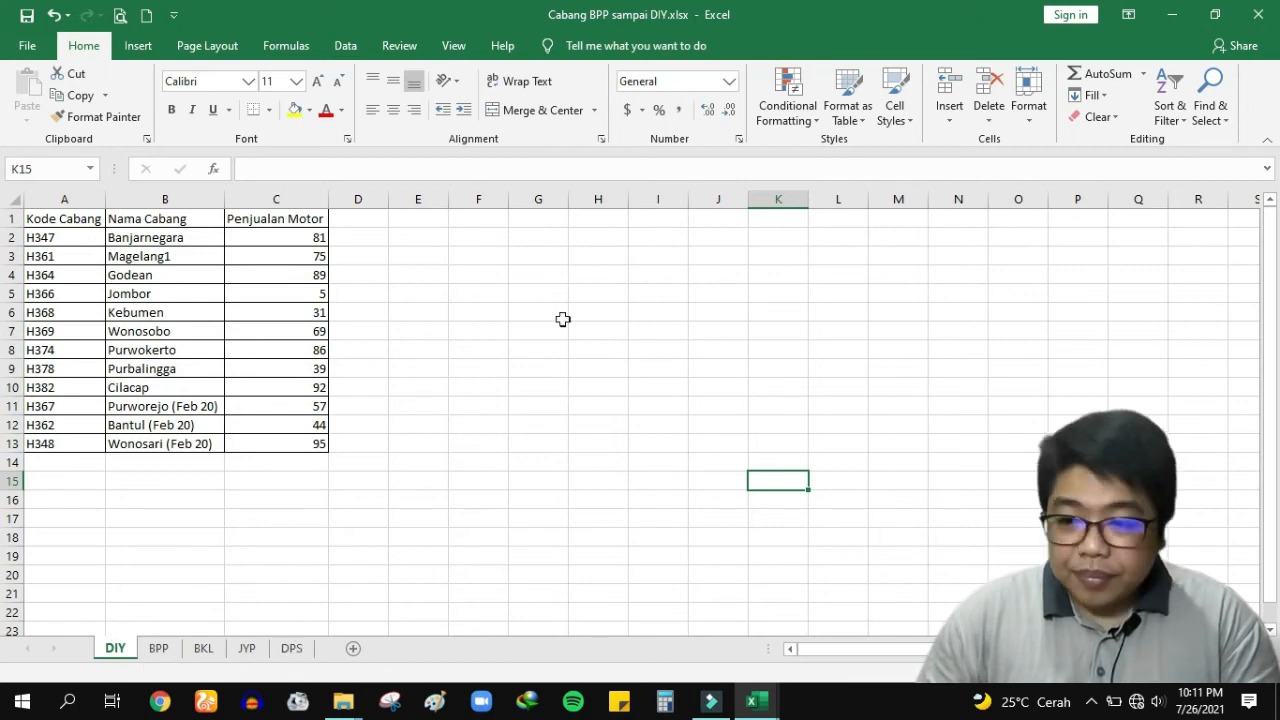
left_click(1256, 16)
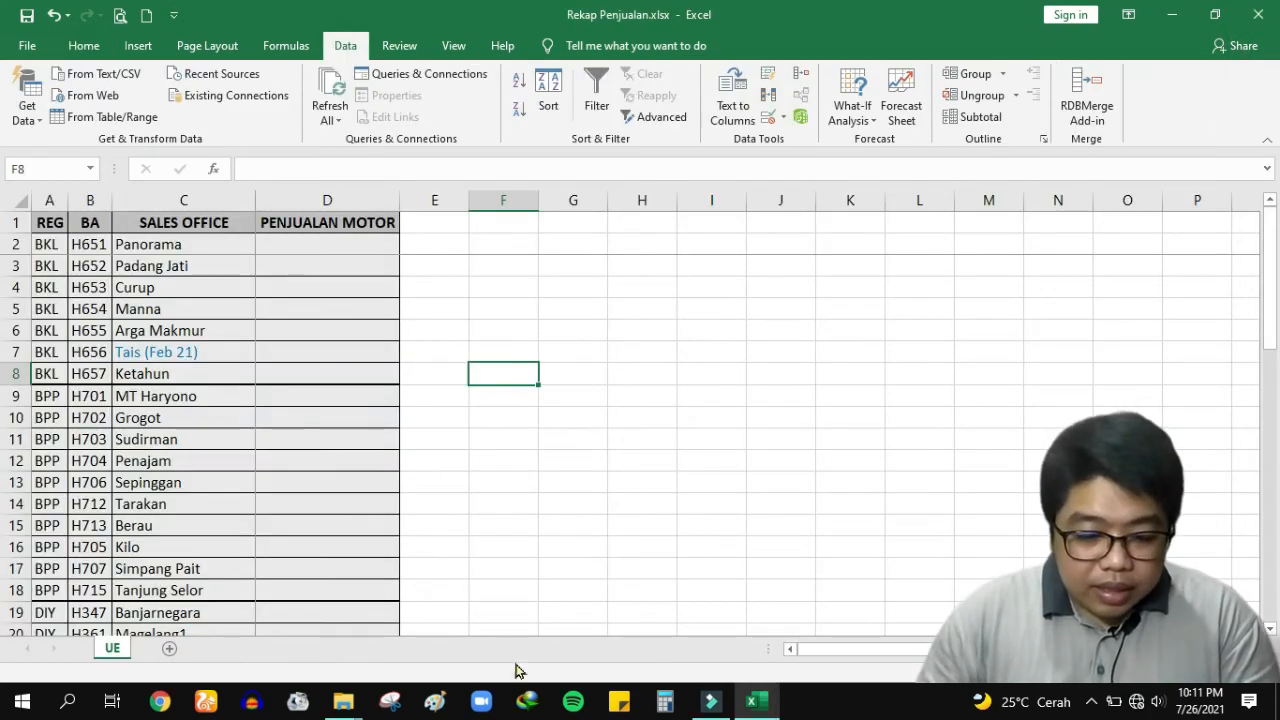
Step: Switch to the file dari cabang folder in File Explorer and compare the multi-sheet workbook with the separate branch files
mouse_move(343, 701)
left_click(405, 615)
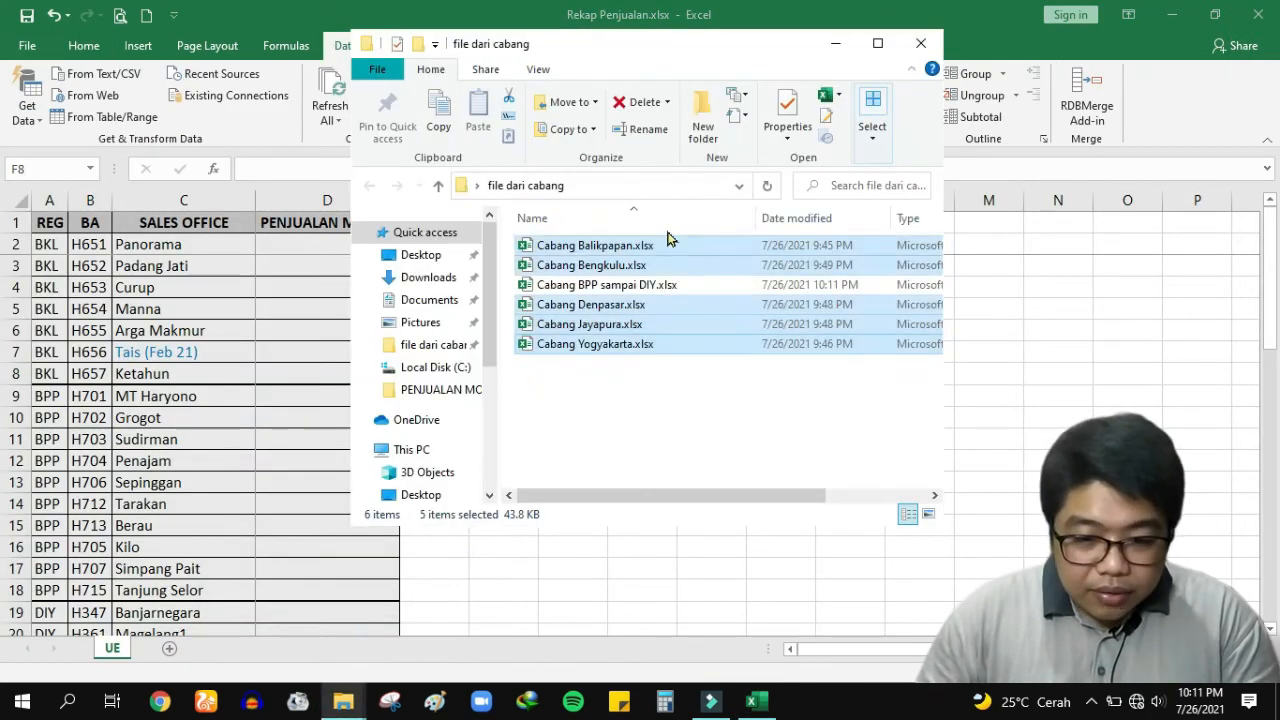
left_click(603, 383)
left_click(605, 287)
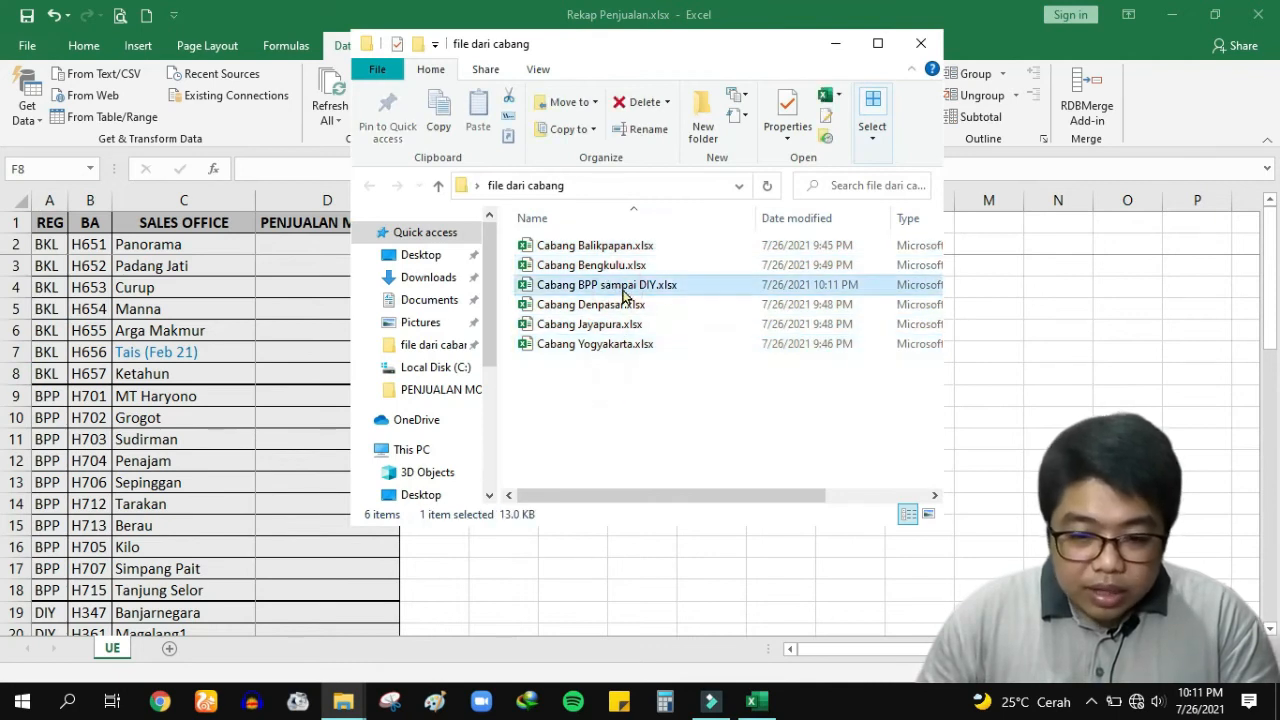
left_click(634, 363)
left_click(600, 265)
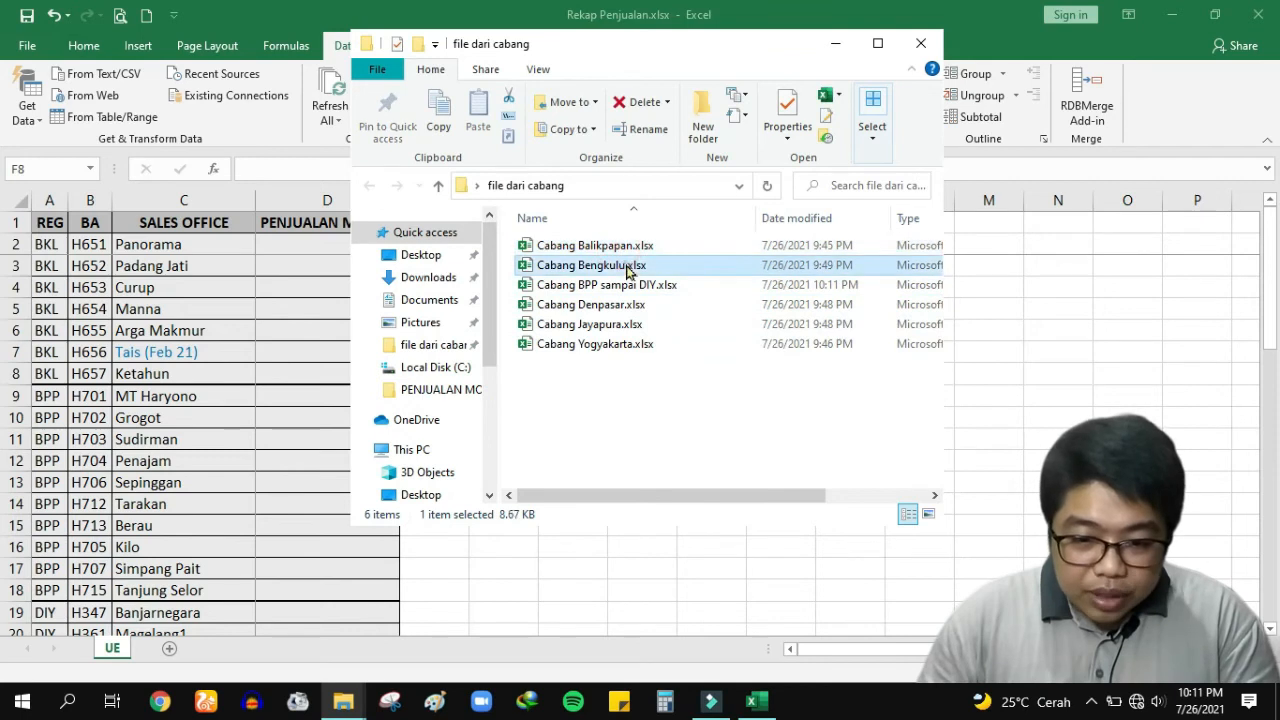
left_click(610, 304)
left_click(610, 325)
left_click(612, 345)
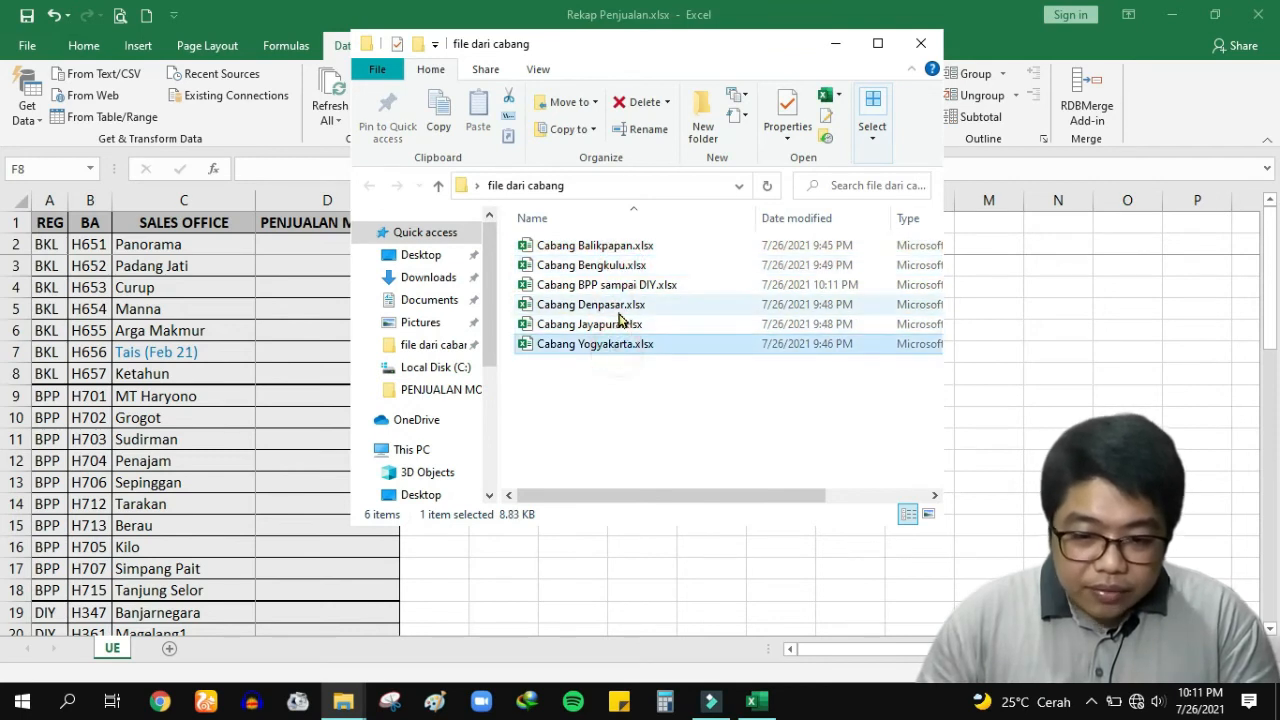
left_click(608, 324)
left_click(608, 265)
left_click(608, 245)
left_click(608, 264)
left_click(610, 304)
left_click(613, 343)
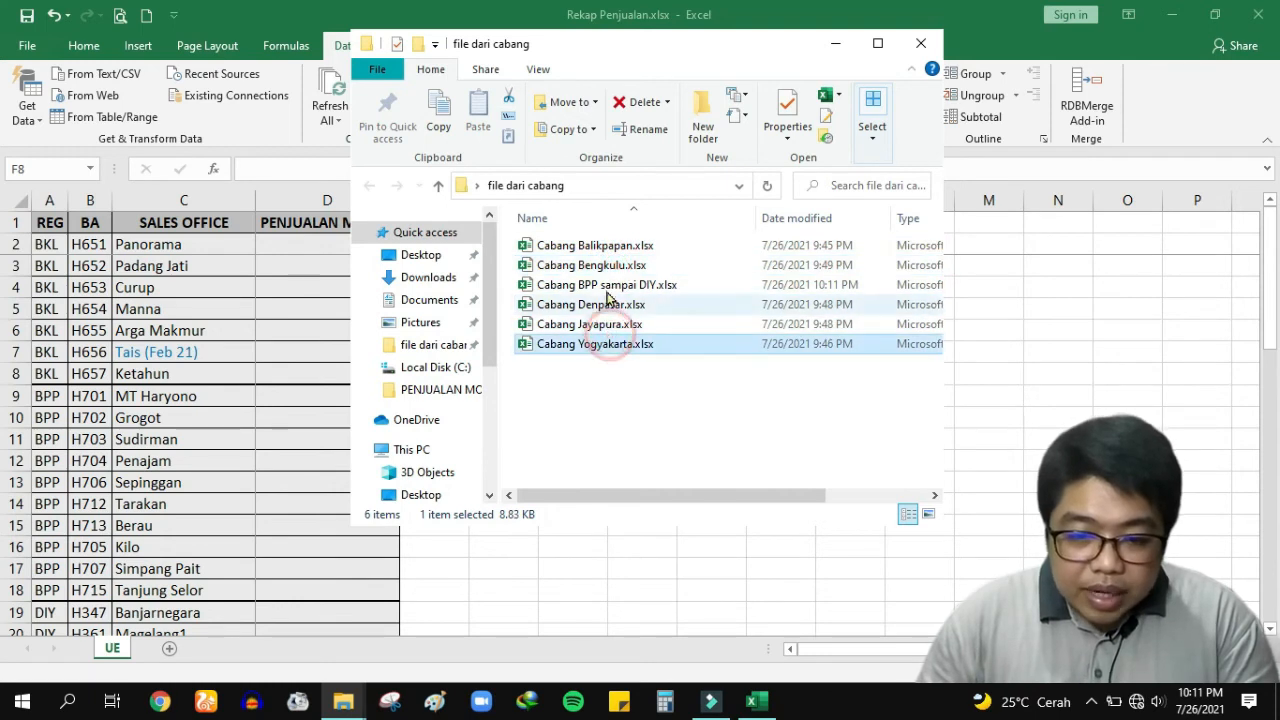
Step: Move Cabang BPP sampai DIY.xlsx out of file dari cabang into a new Desktop folder named Latihan
left_click(590, 285)
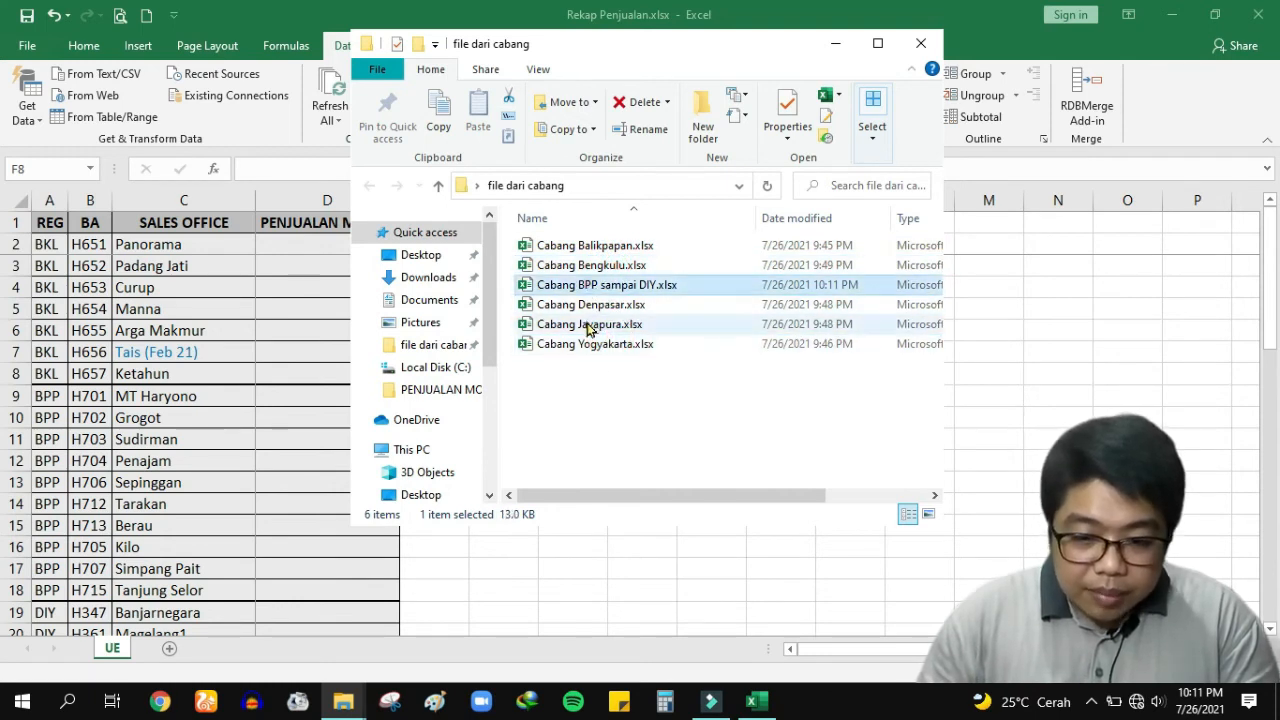
key("ctrl+x")
left_click(479, 188)
left_click(479, 186)
left_click(465, 187)
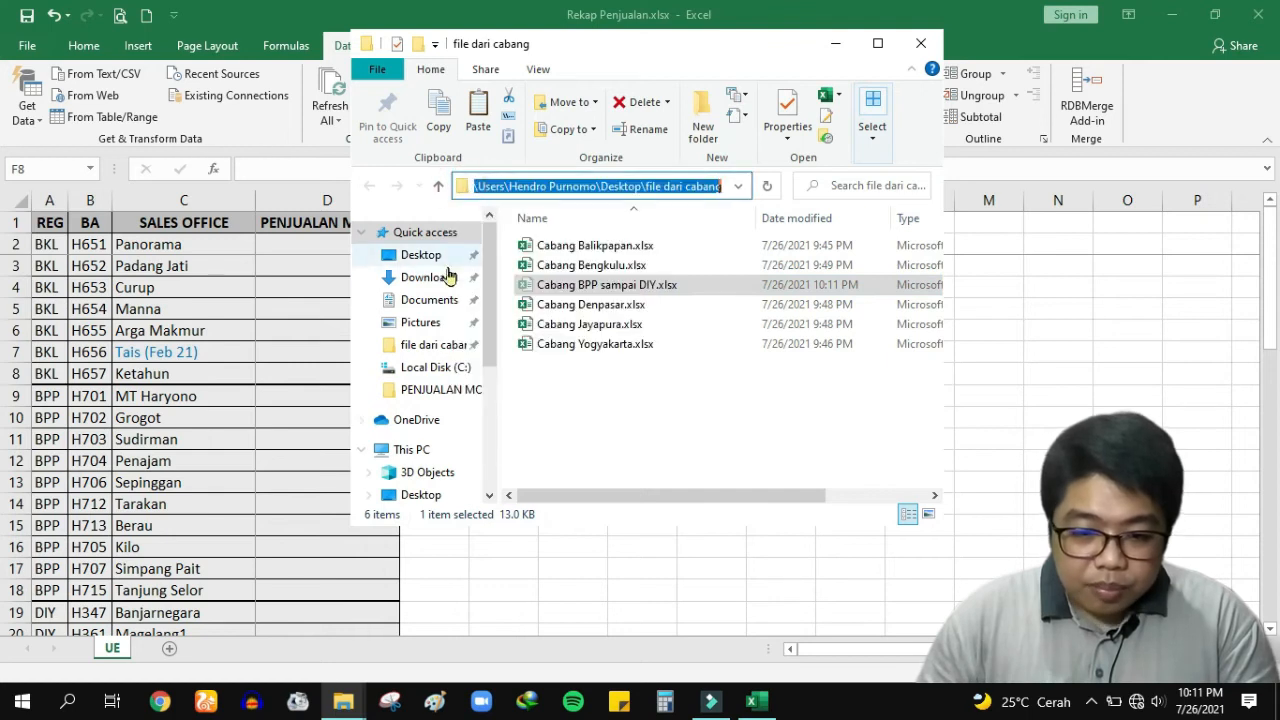
left_click(425, 256)
left_click(699, 121)
type("Latihan")
key("Return")
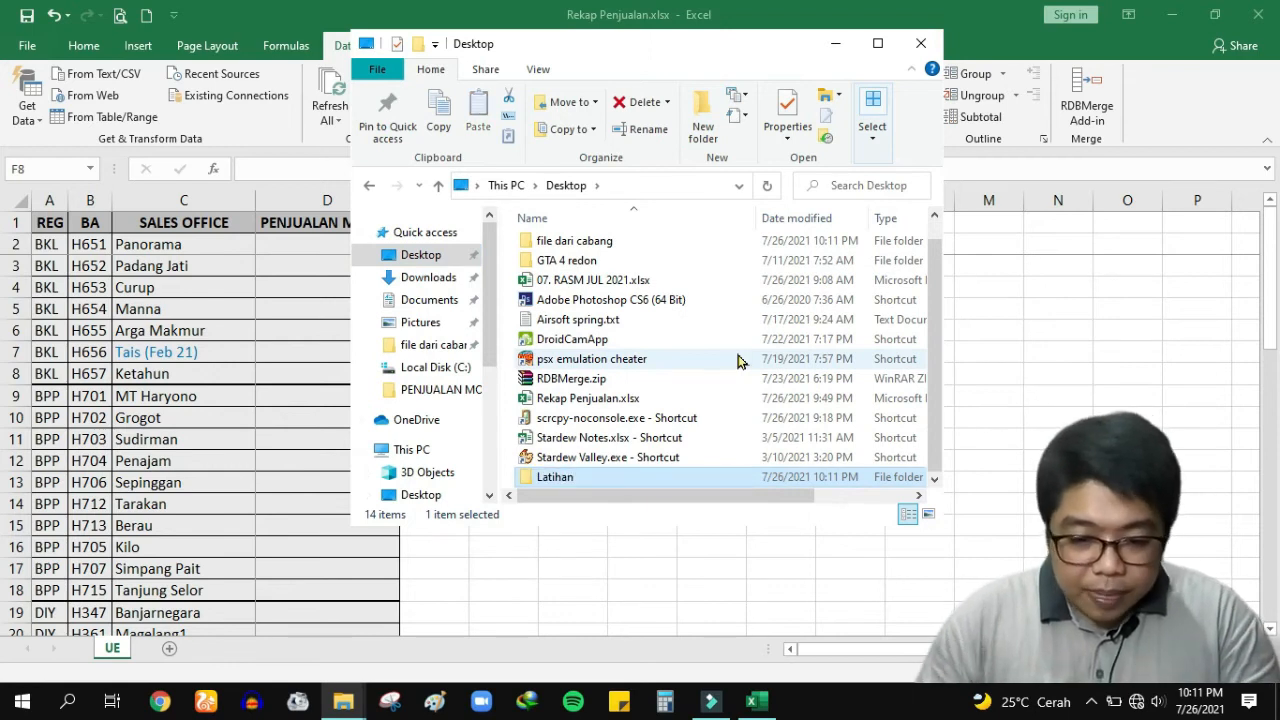
key("Return")
key("ctrl+v")
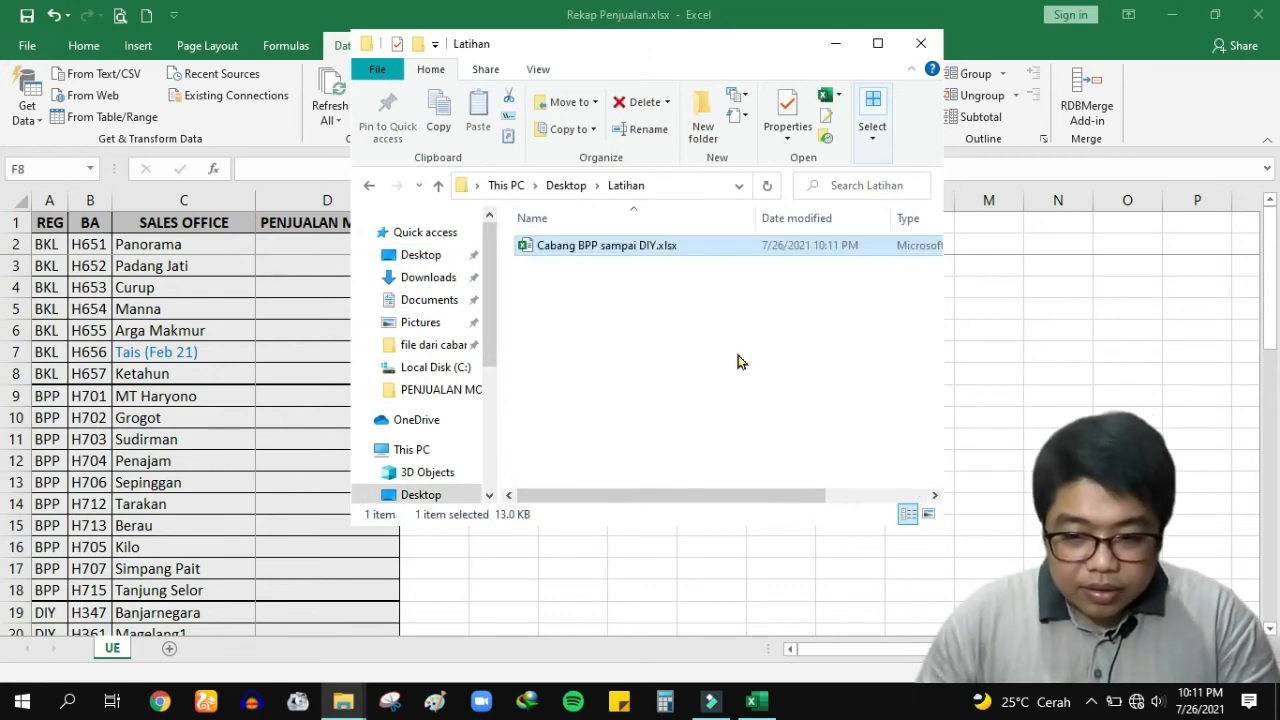
Step: Return to Rekap Penjualan.xlsx in Excel, start the RDBMerge add-in and set its folder location to Latihan on the Desktop
left_click(1066, 348)
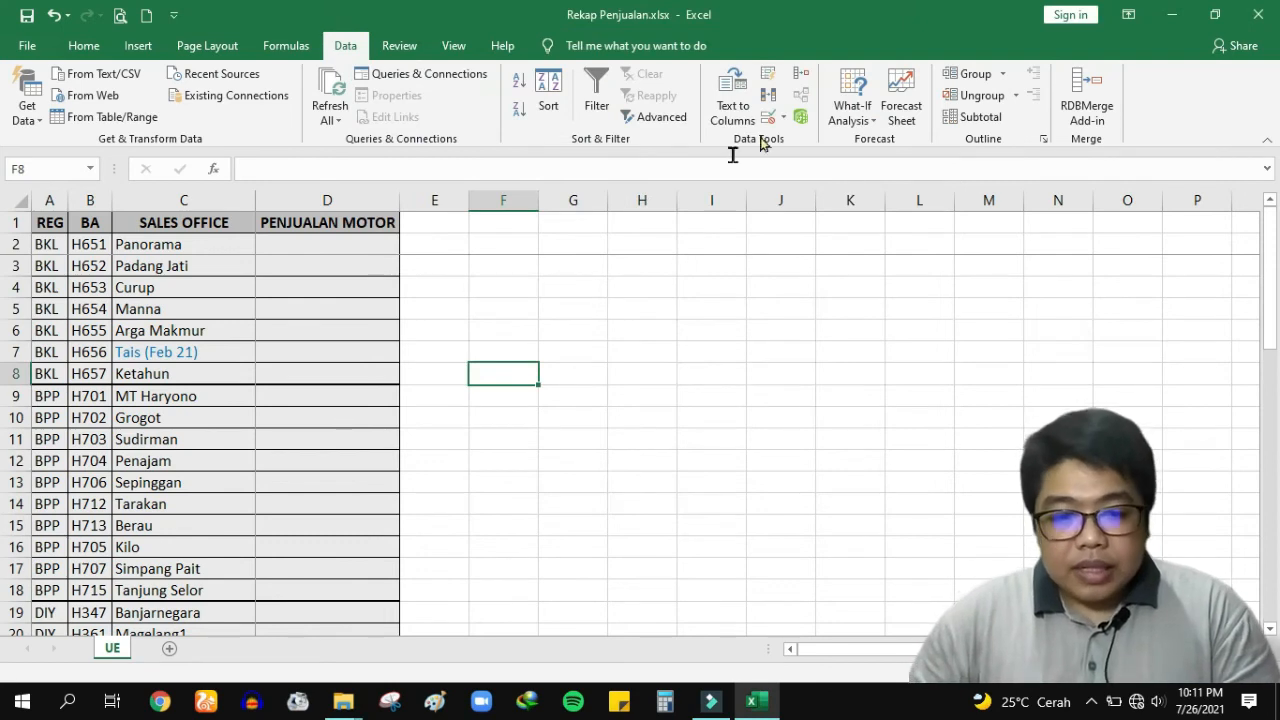
left_click(345, 46)
left_click(1092, 106)
left_click(556, 100)
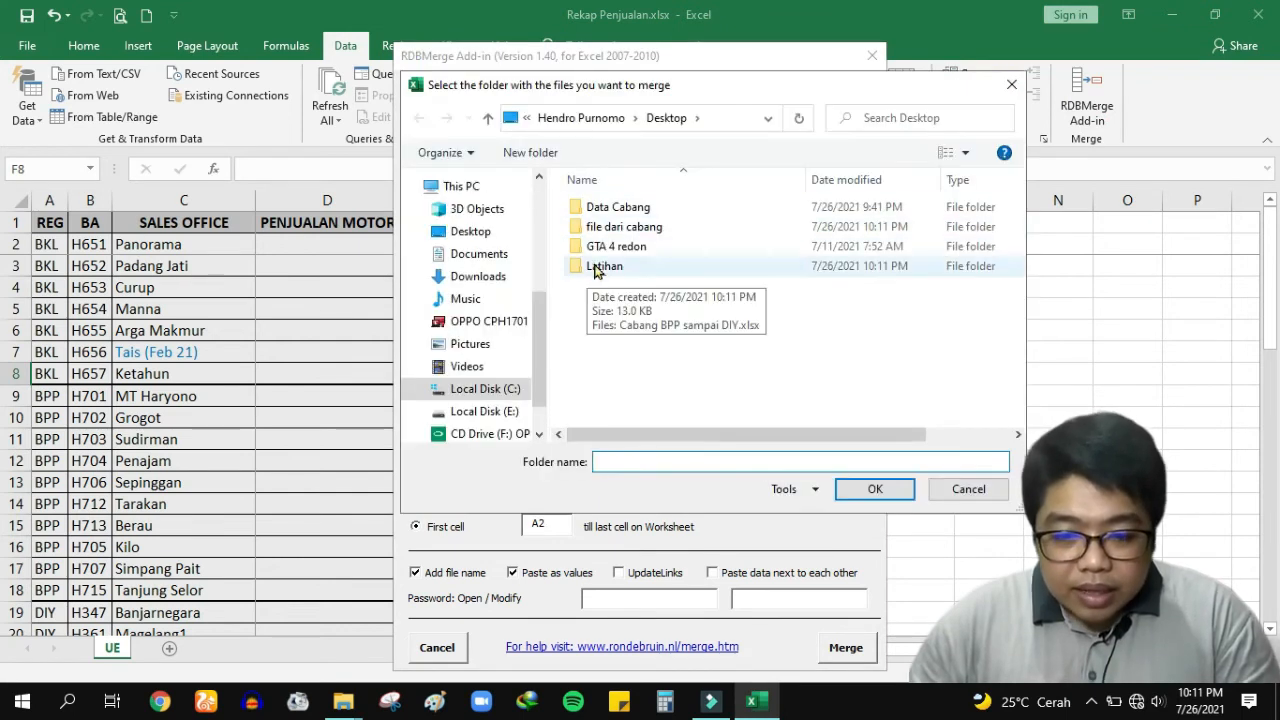
double_click(594, 268)
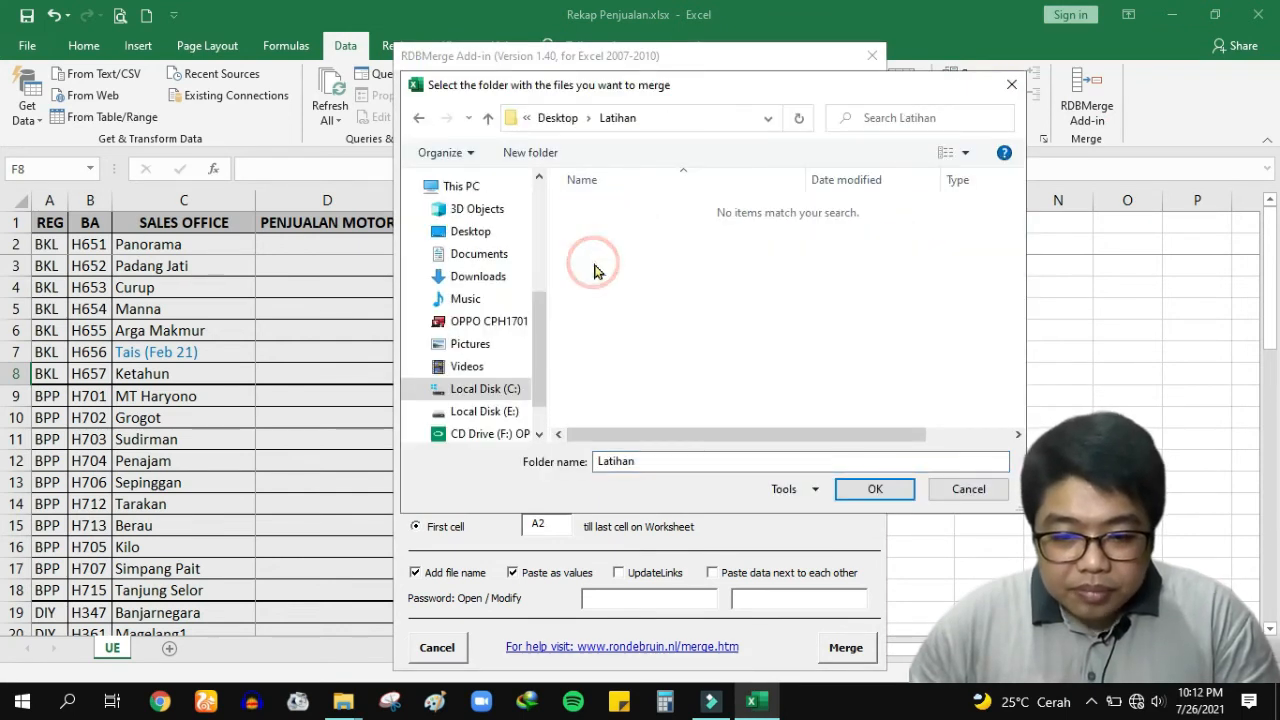
left_click(875, 488)
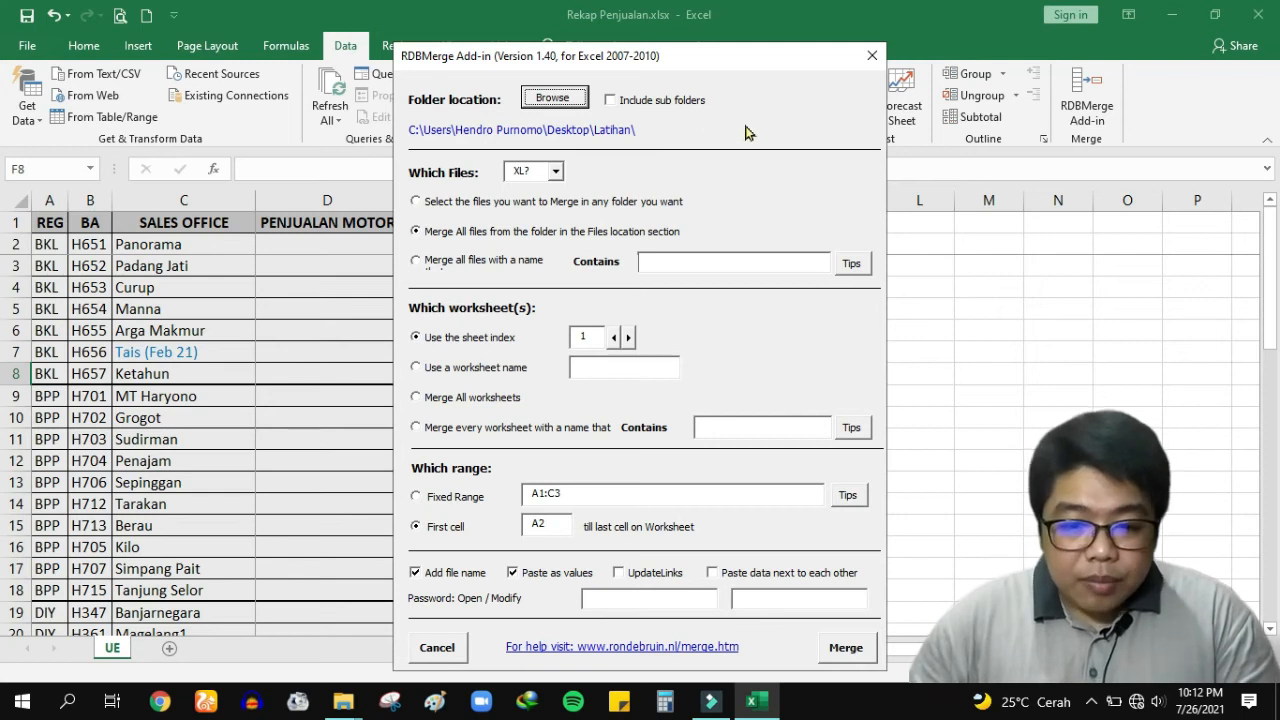
Step: Merge all worksheets of all files in the Latihan folder, from first cell A2 to the last cell on each worksheet
left_click(436, 236)
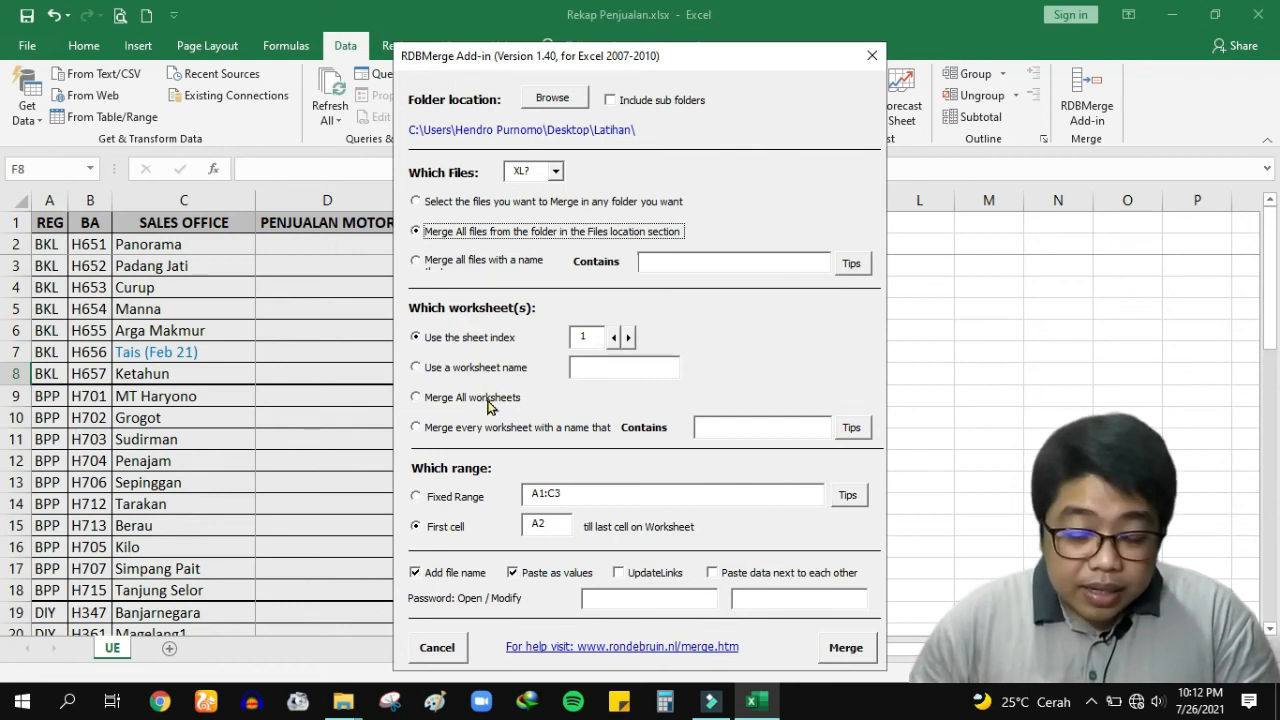
left_click(424, 398)
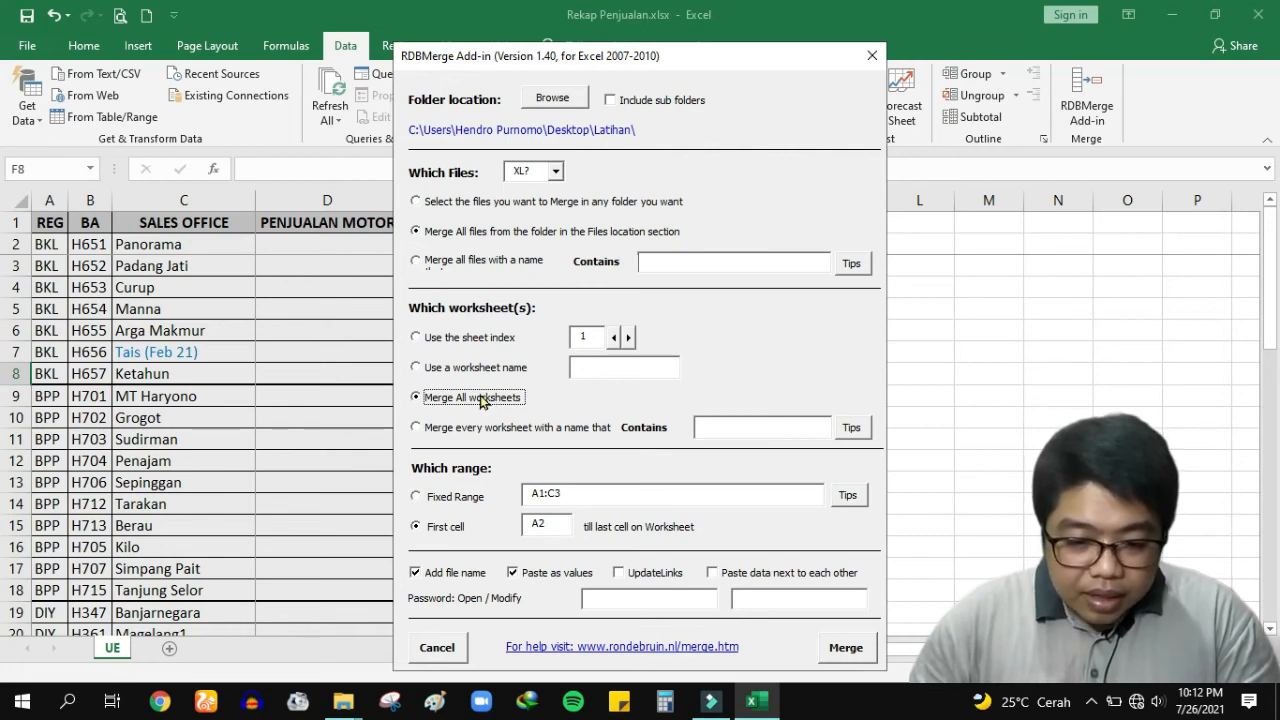
left_click(450, 527)
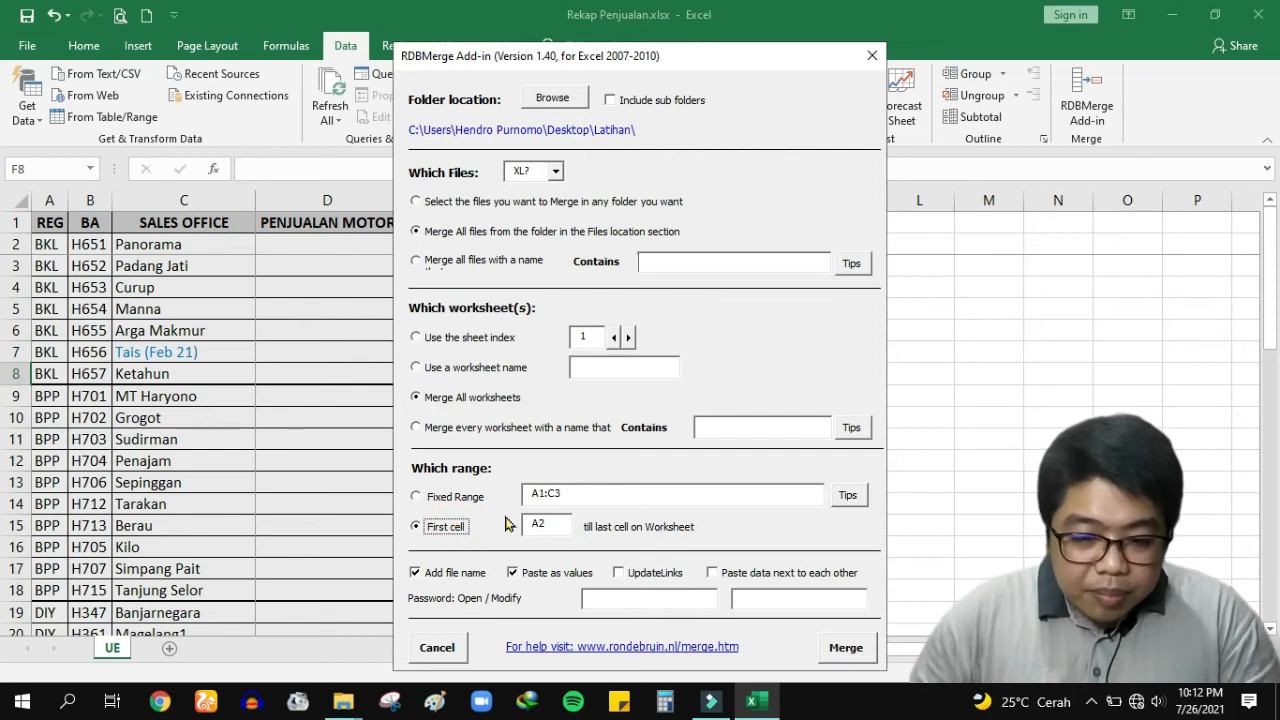
left_click(555, 523)
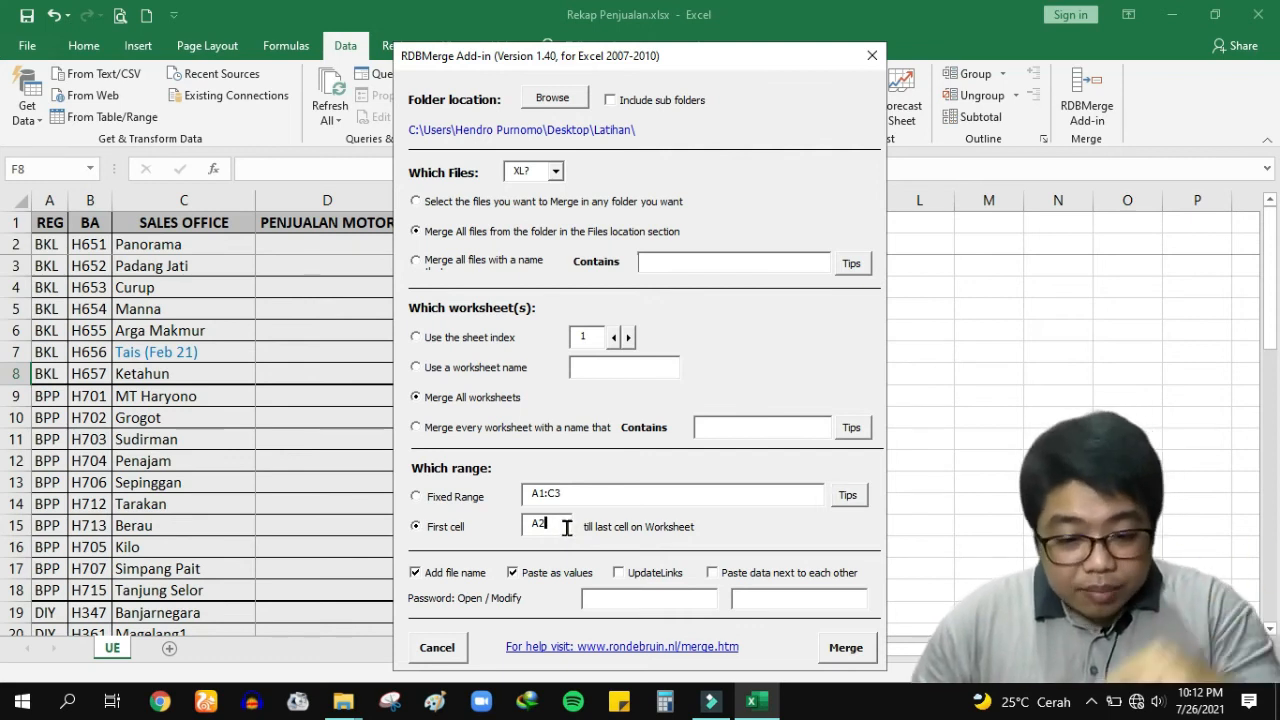
left_click(560, 526)
double_click(543, 523)
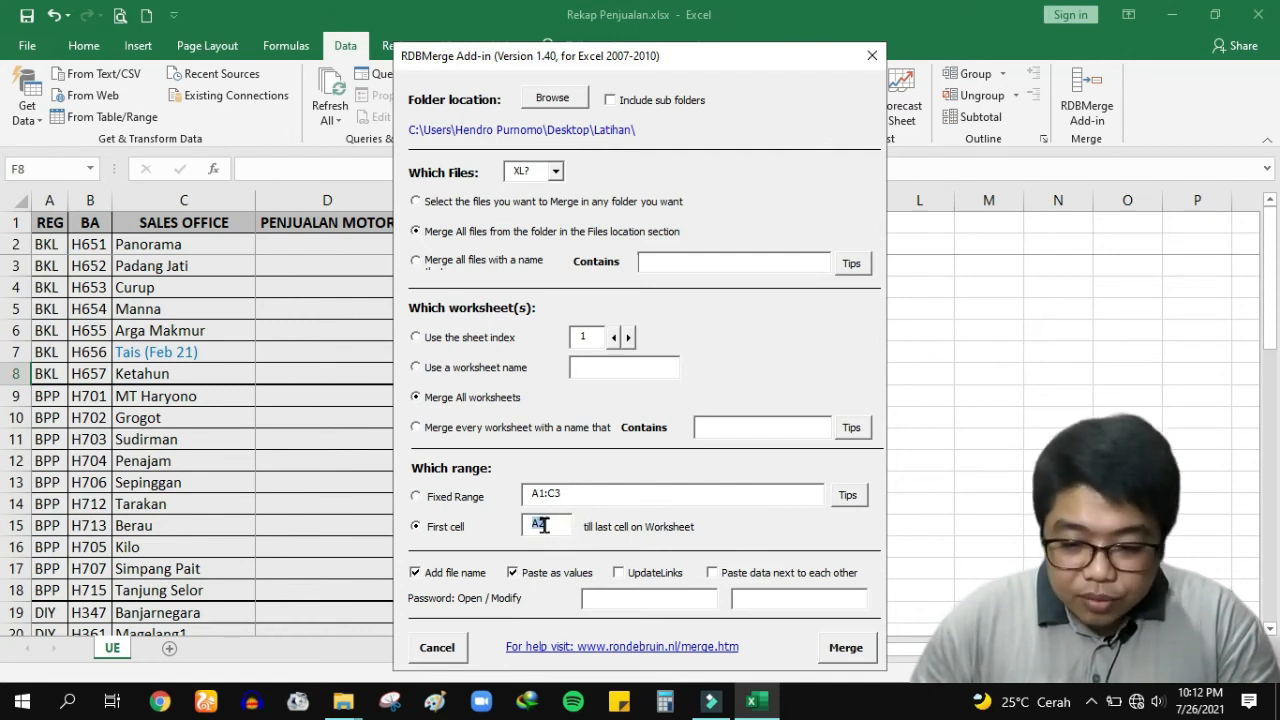
left_click(845, 648)
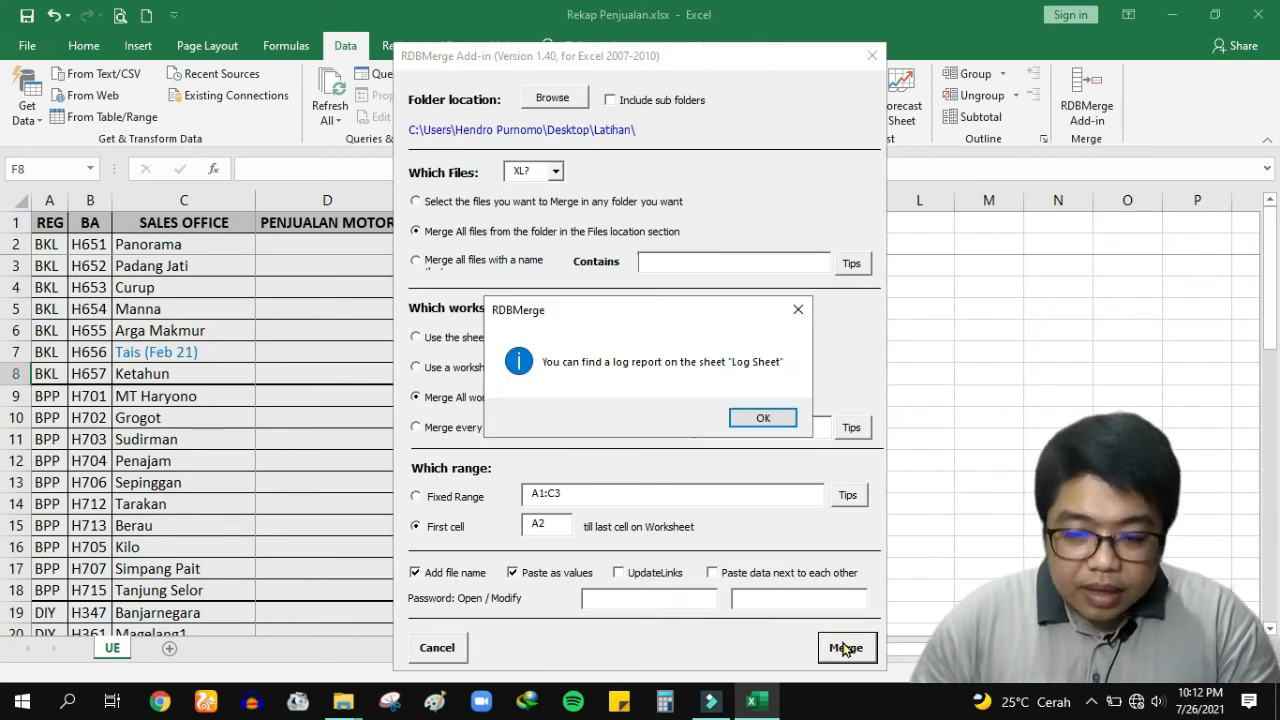
left_click(755, 420)
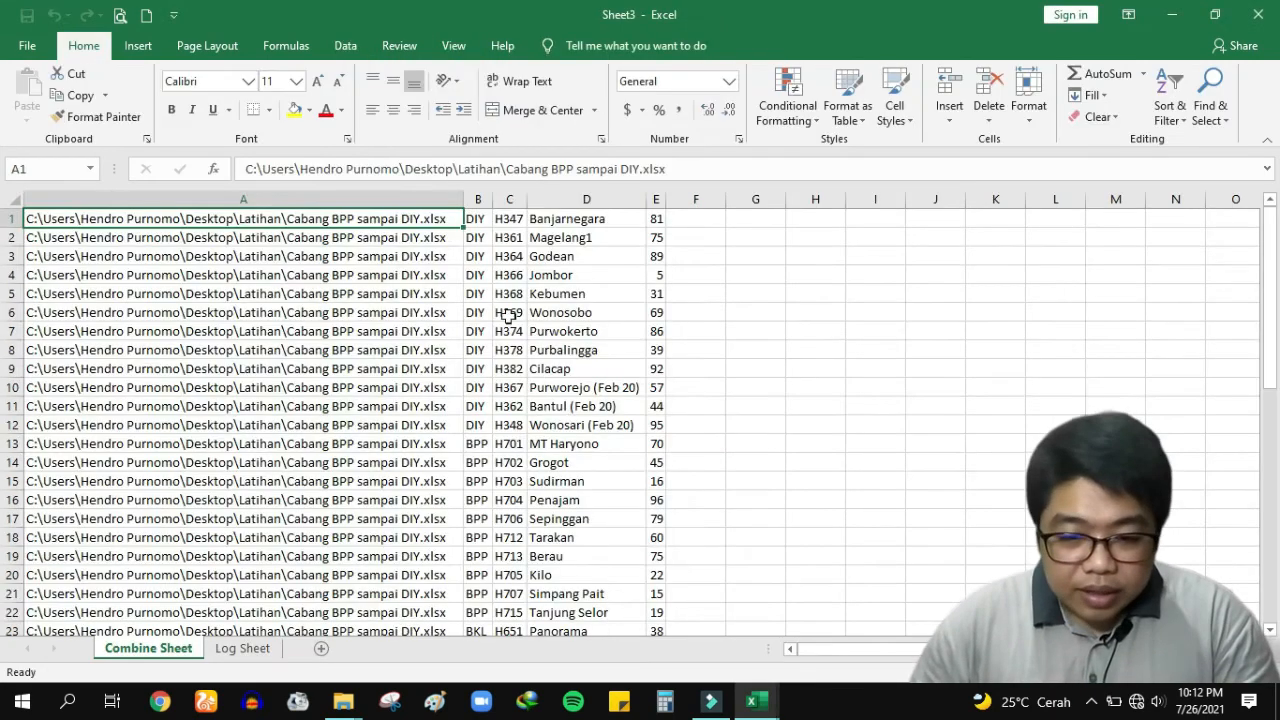
left_click(480, 218)
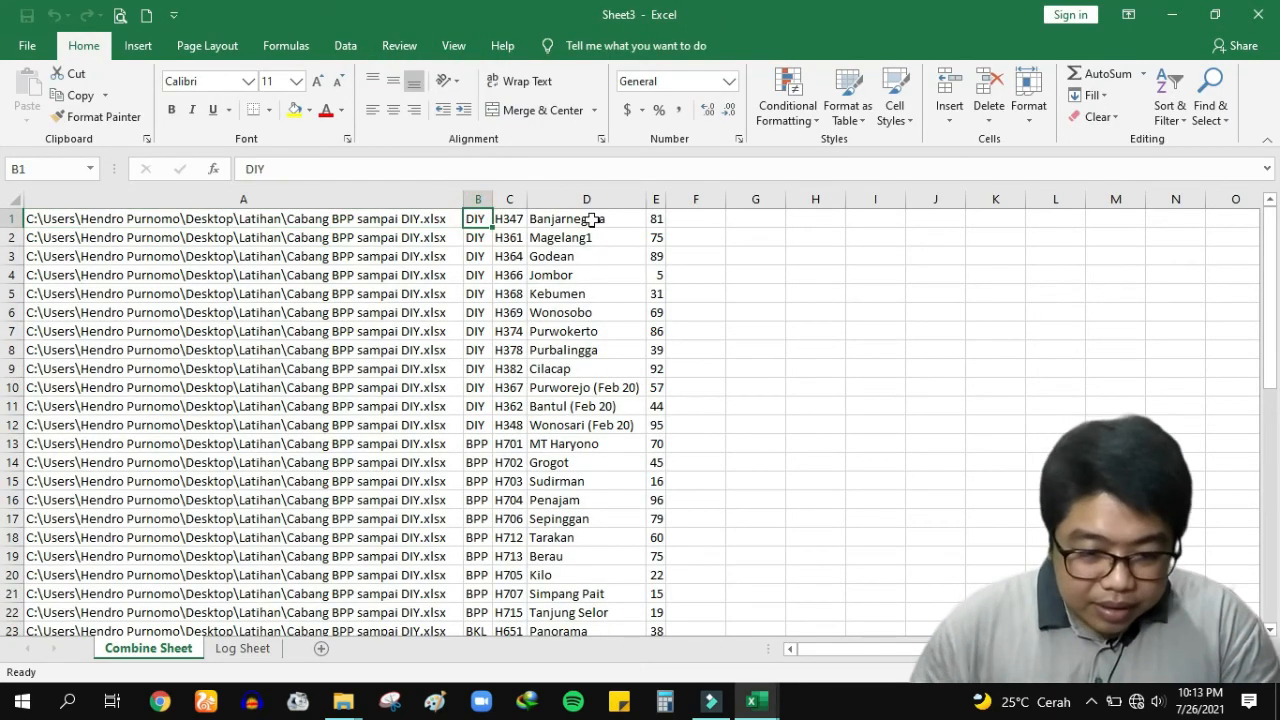
Step: Look through the merged rows in Combine Sheet, checking the file path and the sheet name columns
left_click(423, 288)
scroll(408, 326, "down", 14)
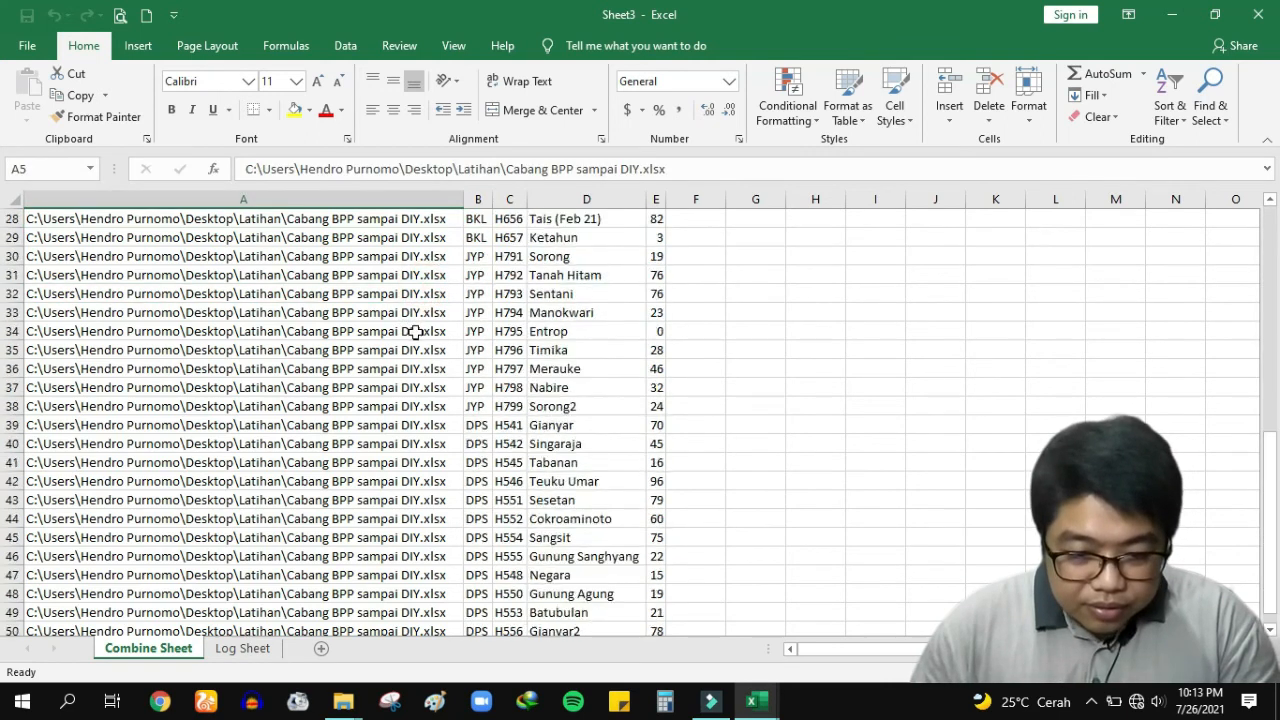
scroll(410, 330, "up", 4)
scroll(430, 355, "up", 10)
left_click_drag(419, 220, 391, 674)
scroll(391, 674, "up", 3)
left_click_drag(472, 221, 472, 390)
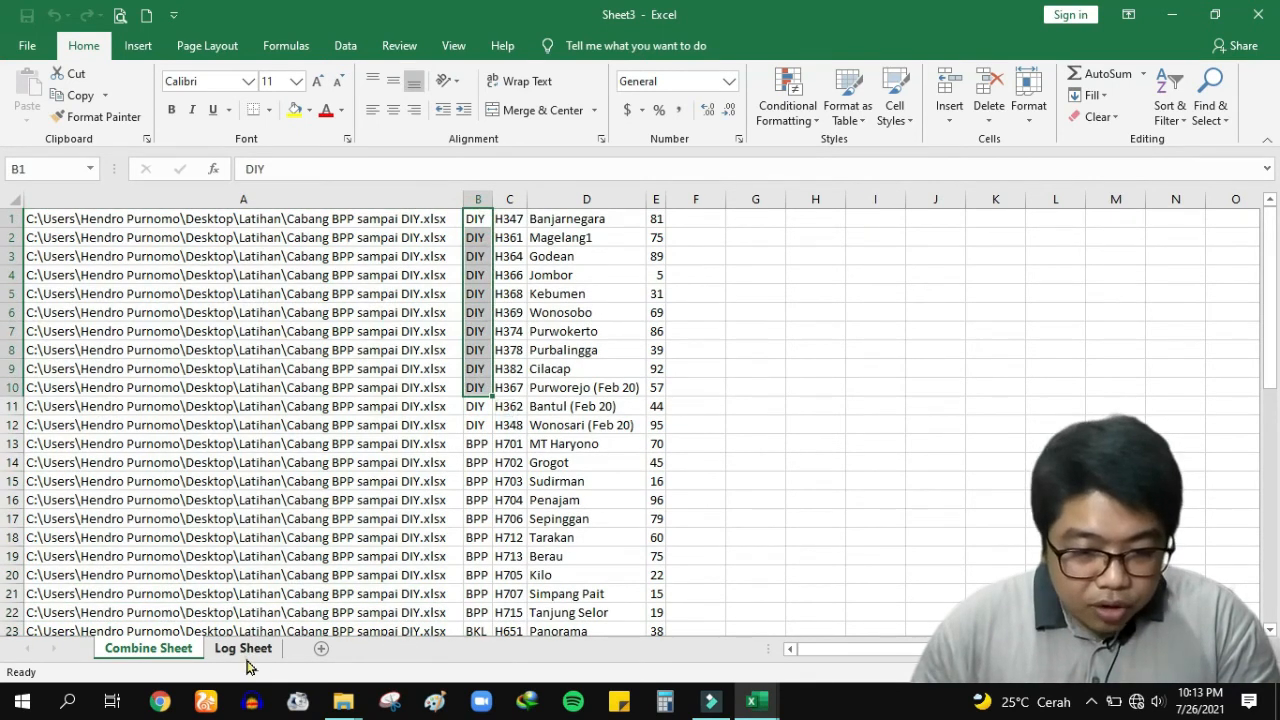
Step: Check on Log Sheet whether each source worksheet was copied successfully, from DIY to DPS
left_click(243, 650)
left_click(710, 272)
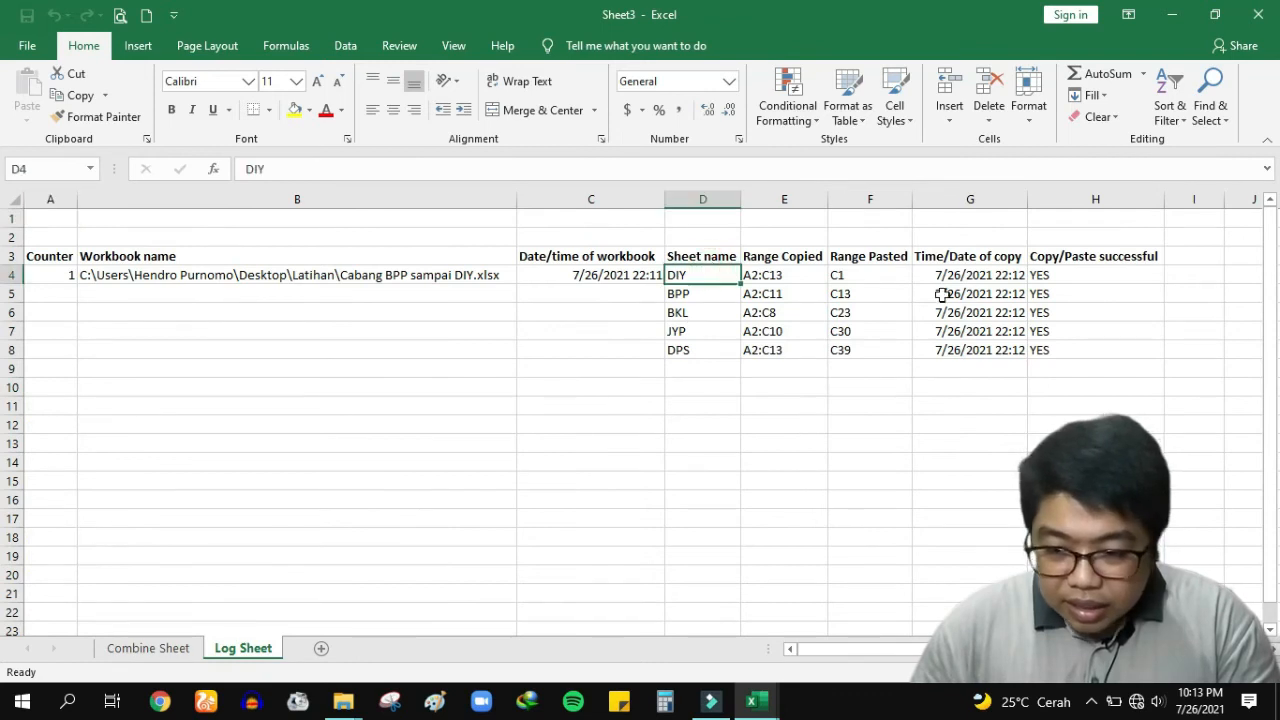
left_click(1072, 276)
left_click(688, 300)
left_click(1060, 294)
left_click(704, 366)
left_click(1057, 352)
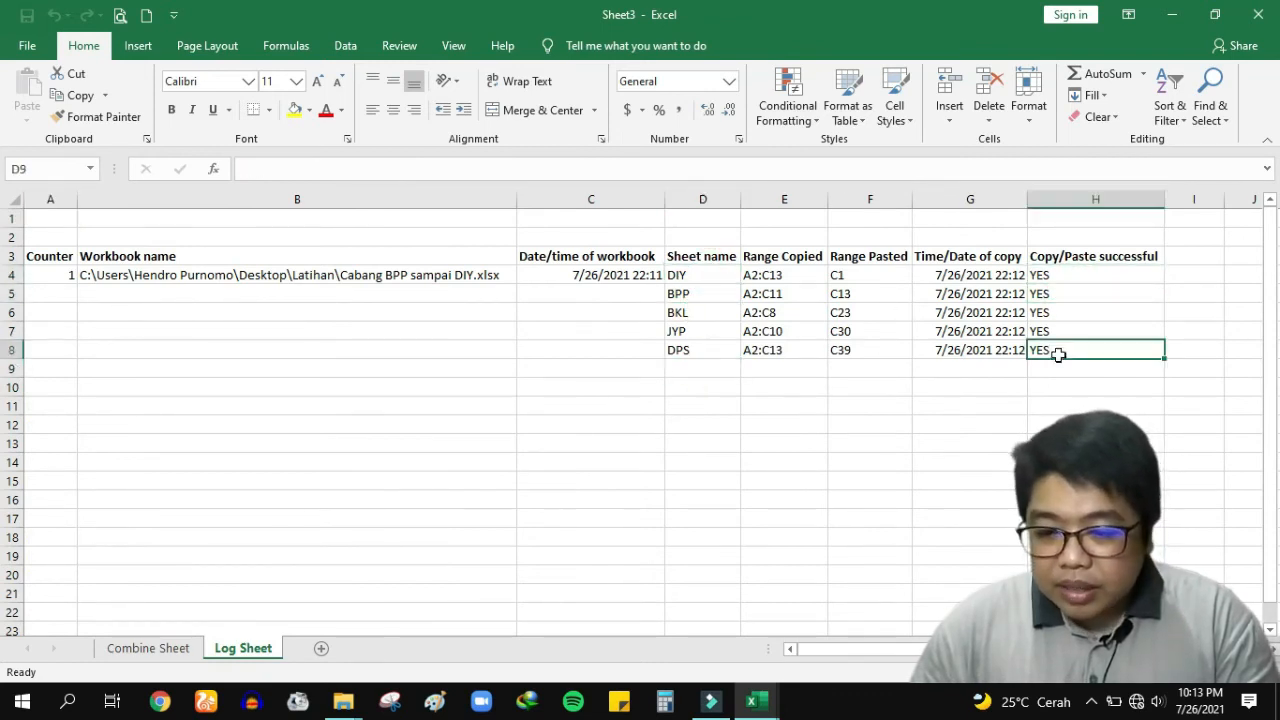
Step: Go back to Combine Sheet and review the merged branch names and sales figures in columns D and E
left_click(145, 648)
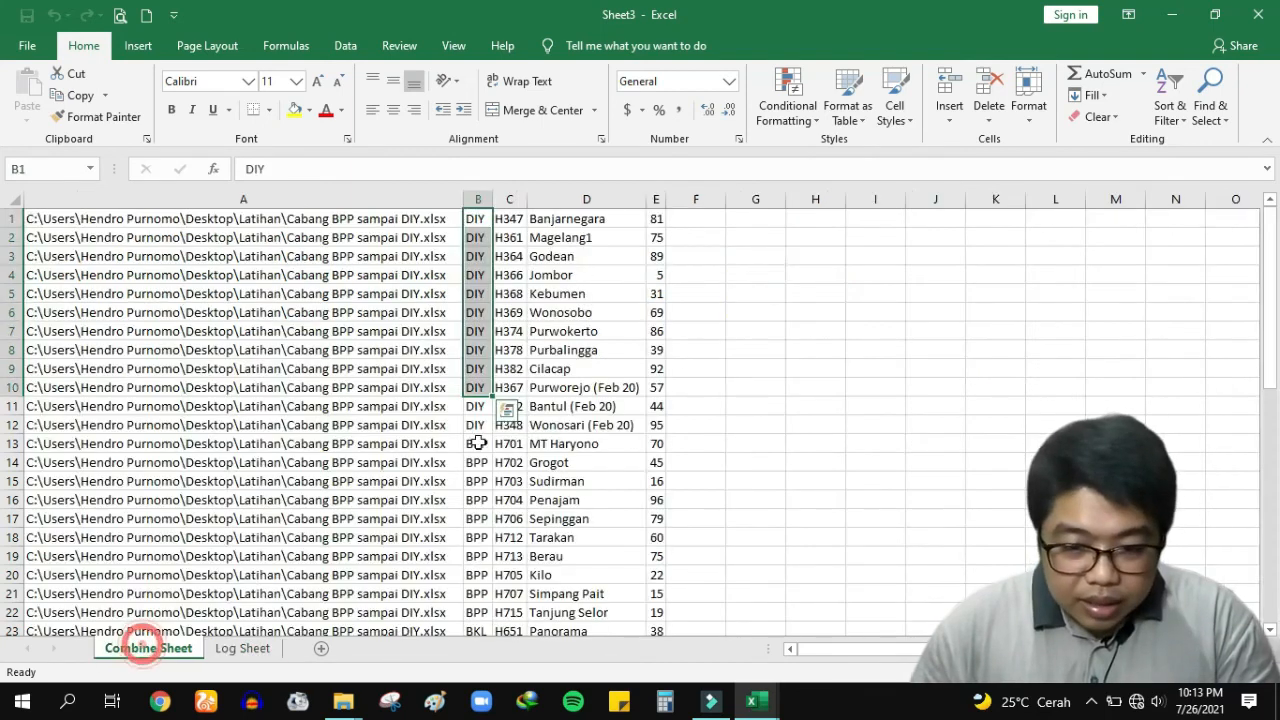
left_click_drag(653, 218, 656, 610)
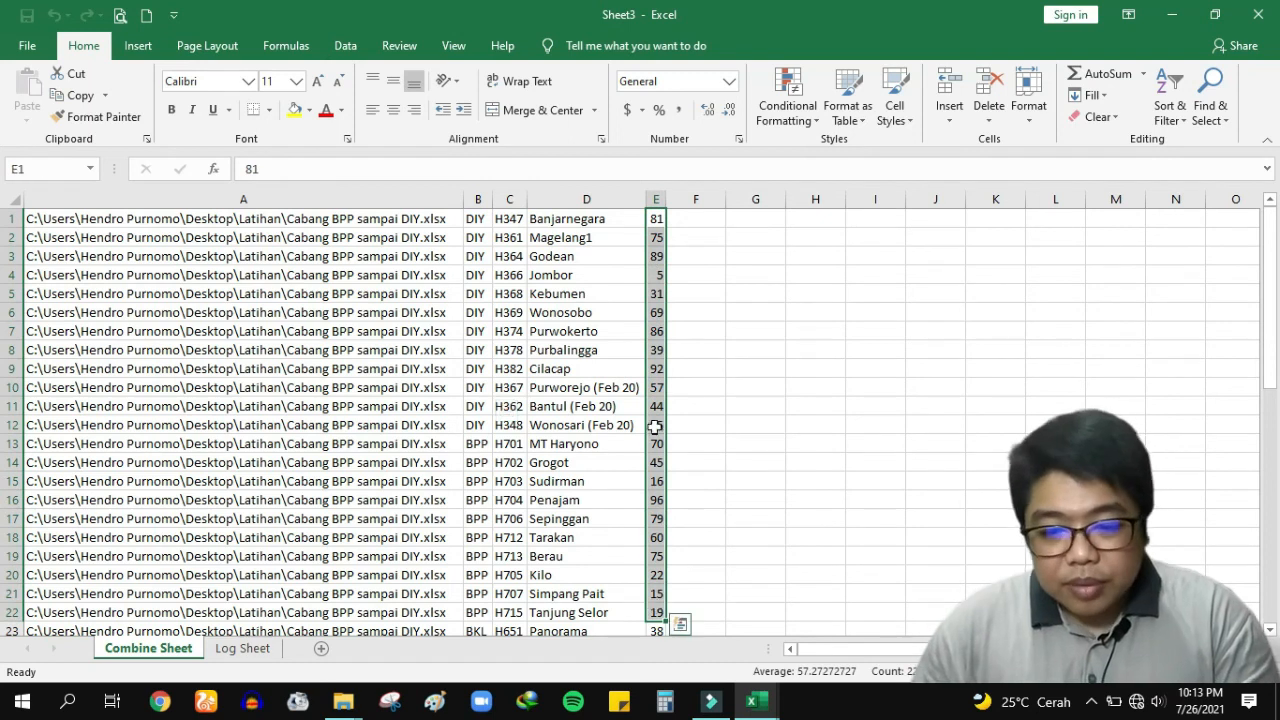
scroll(707, 391, "down", 9)
scroll(702, 391, "down", 3)
scroll(695, 395, "up", 12)
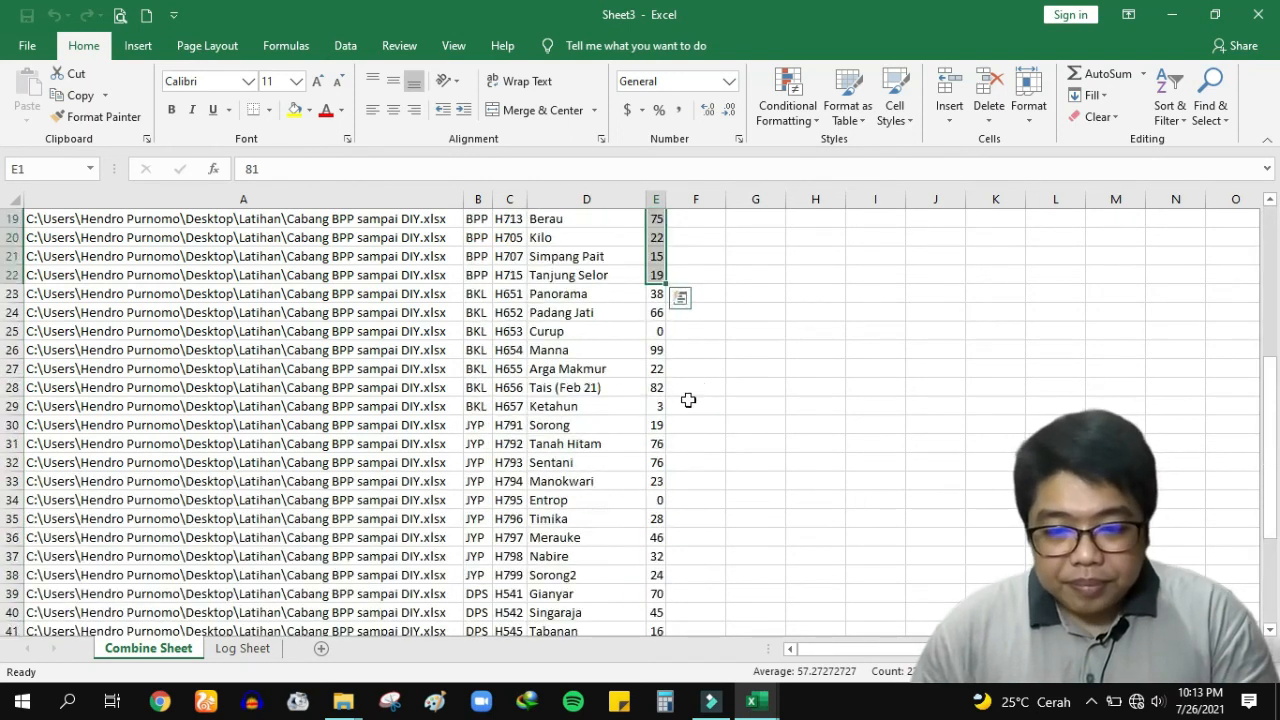
left_click(597, 306)
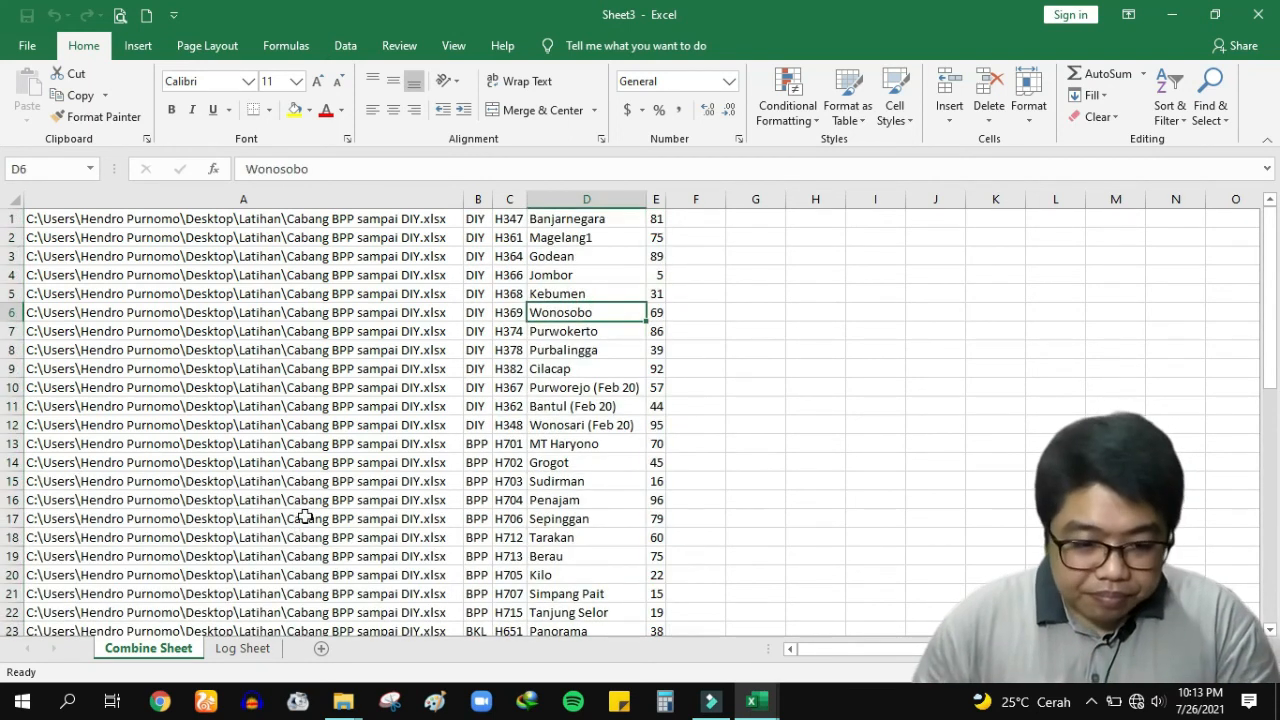
left_click(655, 329)
left_click(642, 367)
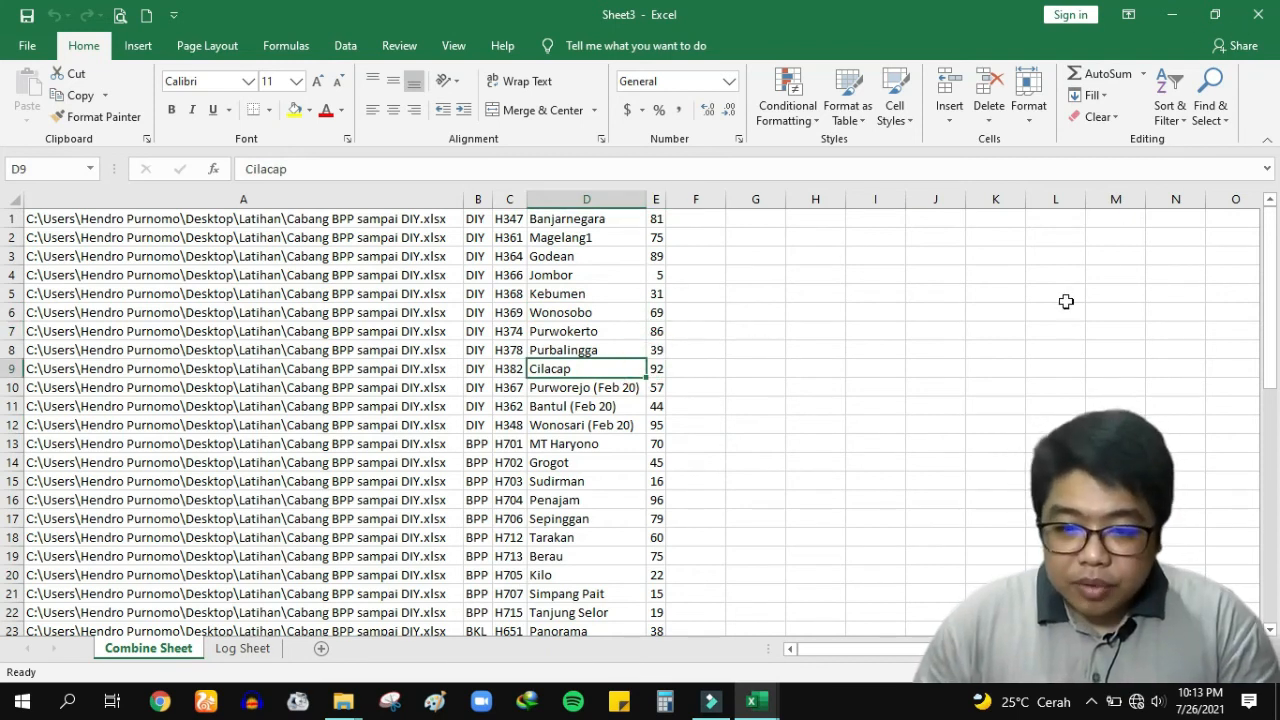
Step: Close the merged result workbook and open Cabang BPP sampai DIY.xlsx from the Latihan folder
left_click(1259, 16)
left_click(638, 369)
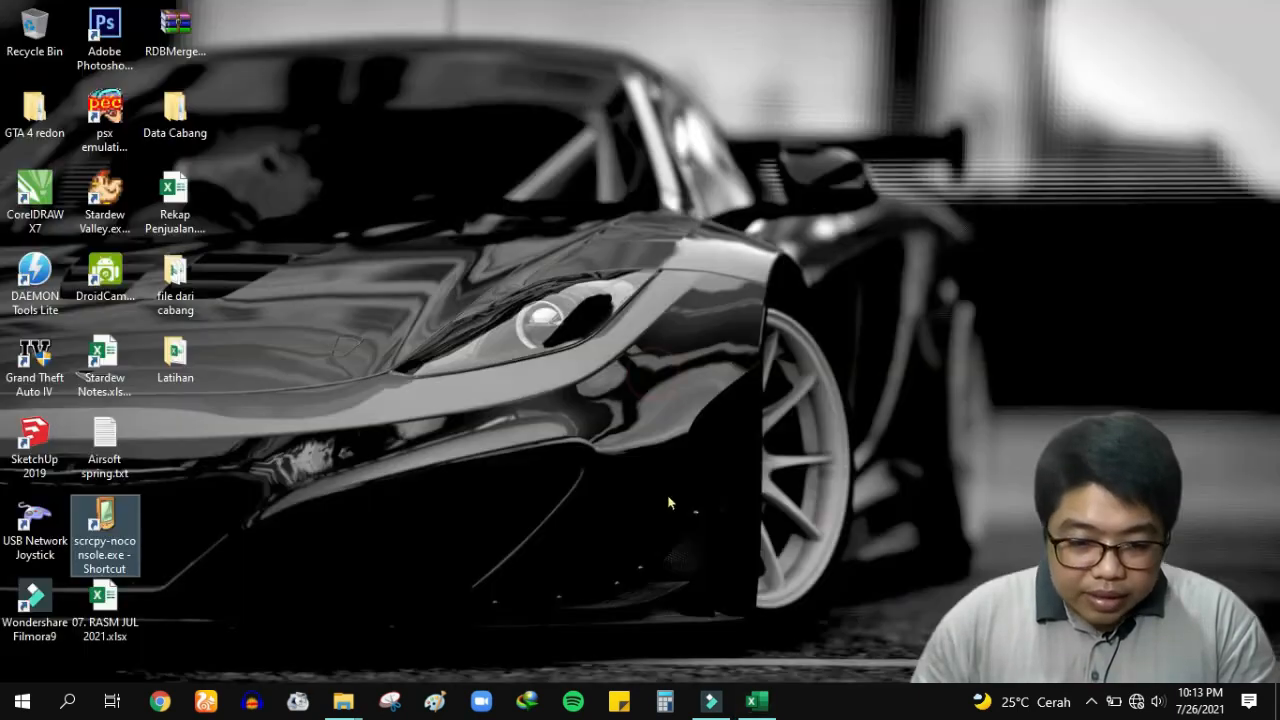
left_click(393, 528)
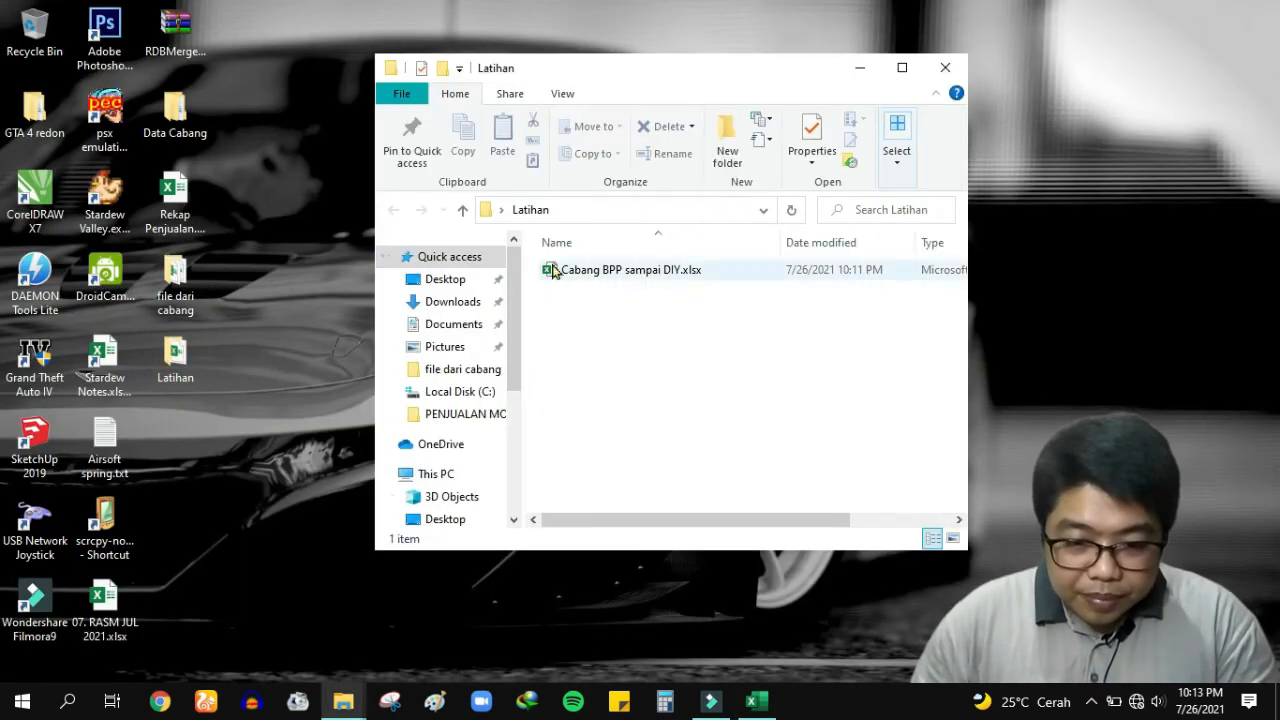
double_click(553, 270)
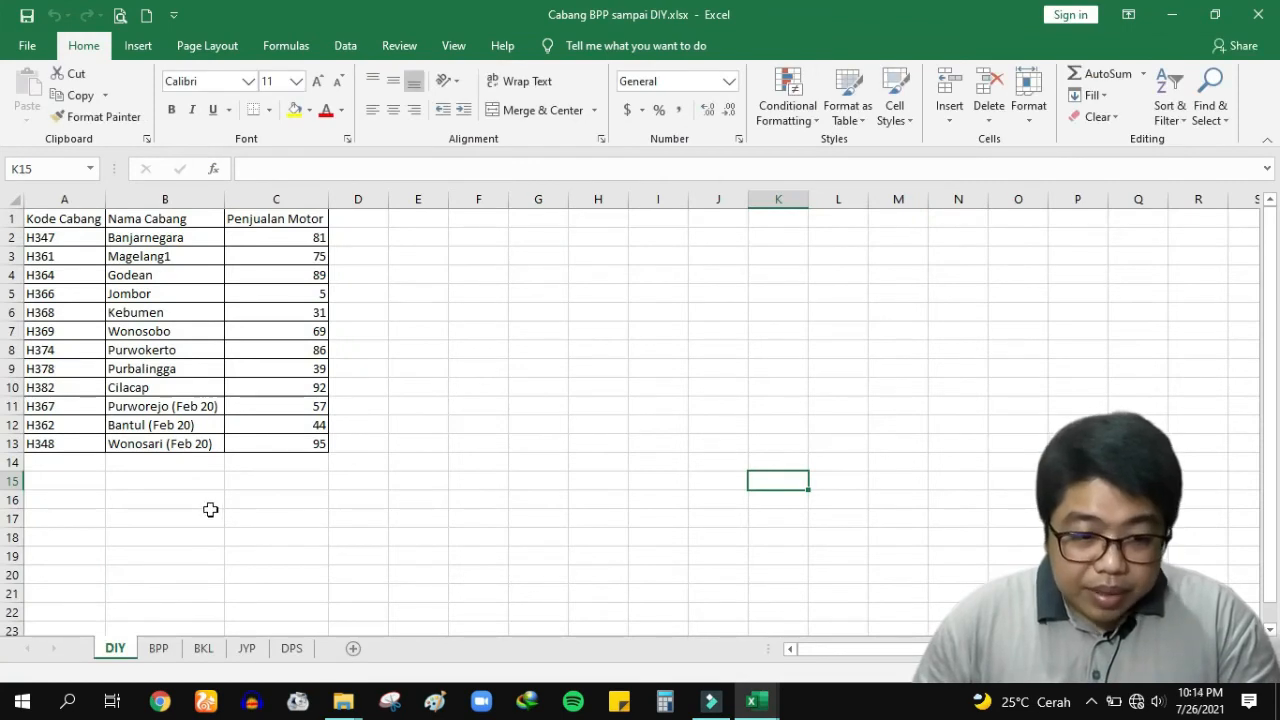
Step: Examine the first two data rows, A2:C3, on the DIY and DPS worksheets as the range to merge
left_click(210, 511)
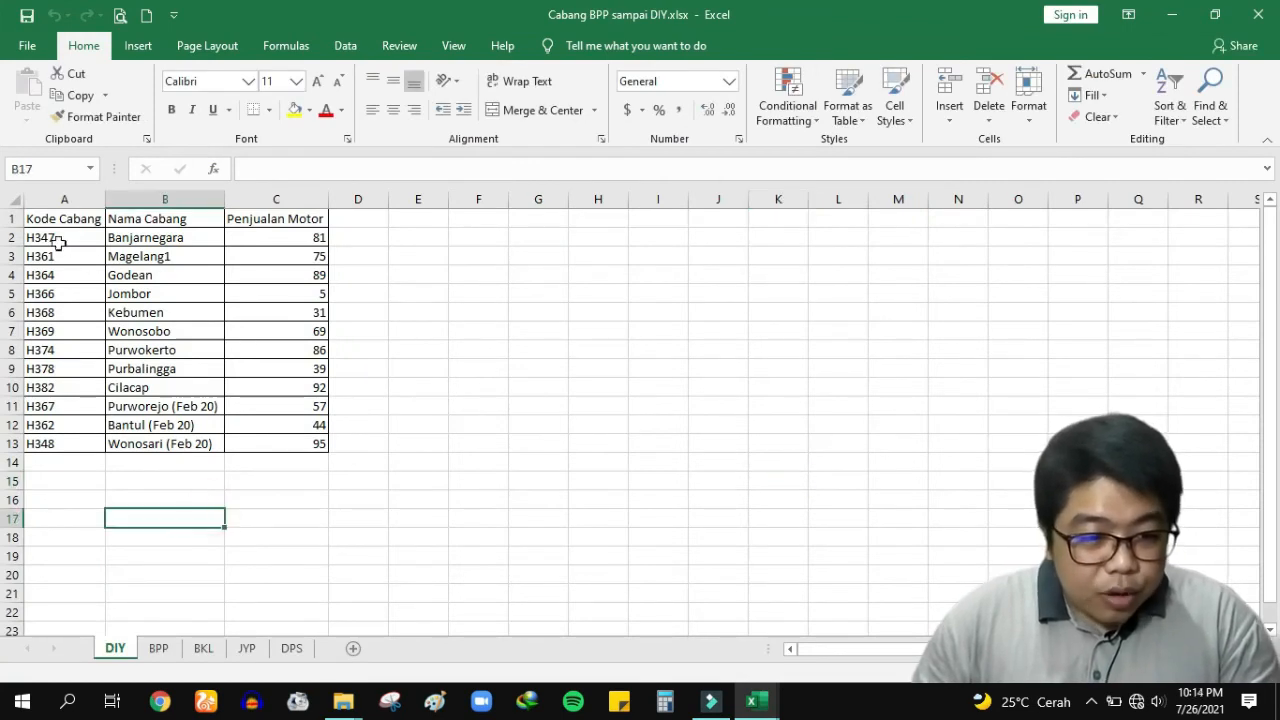
left_click_drag(11, 237, 11, 256)
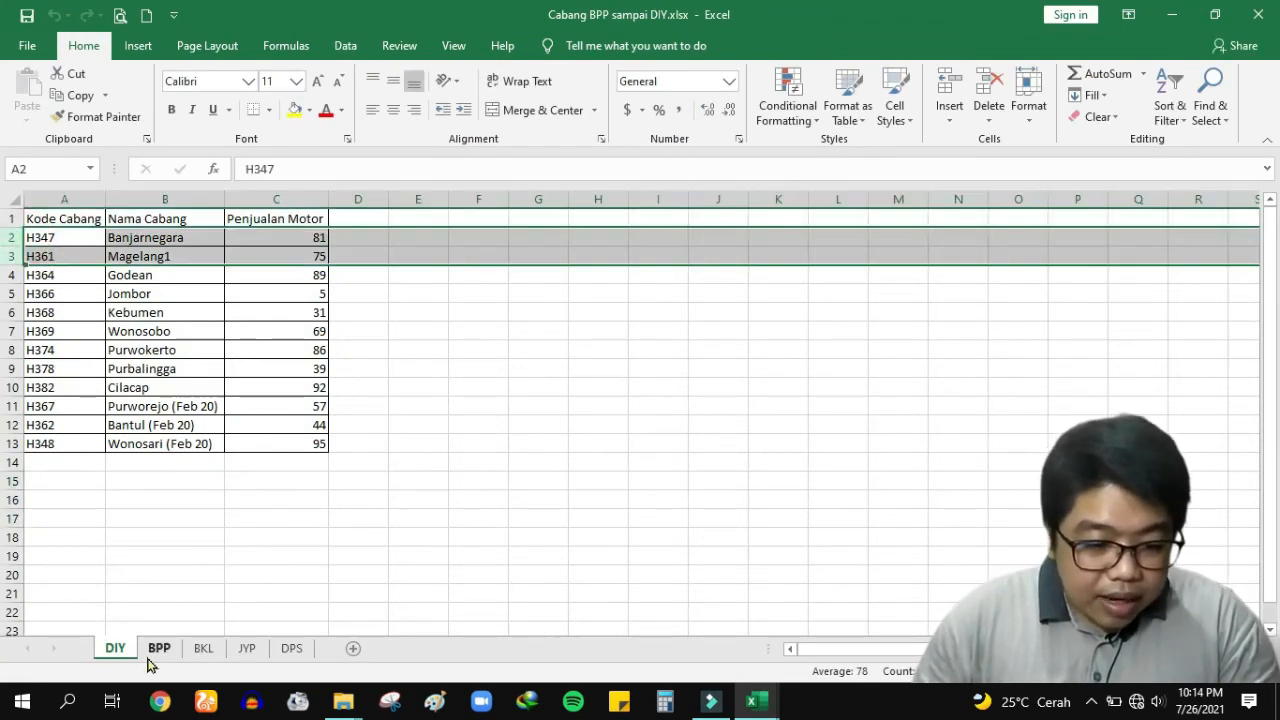
left_click(291, 648)
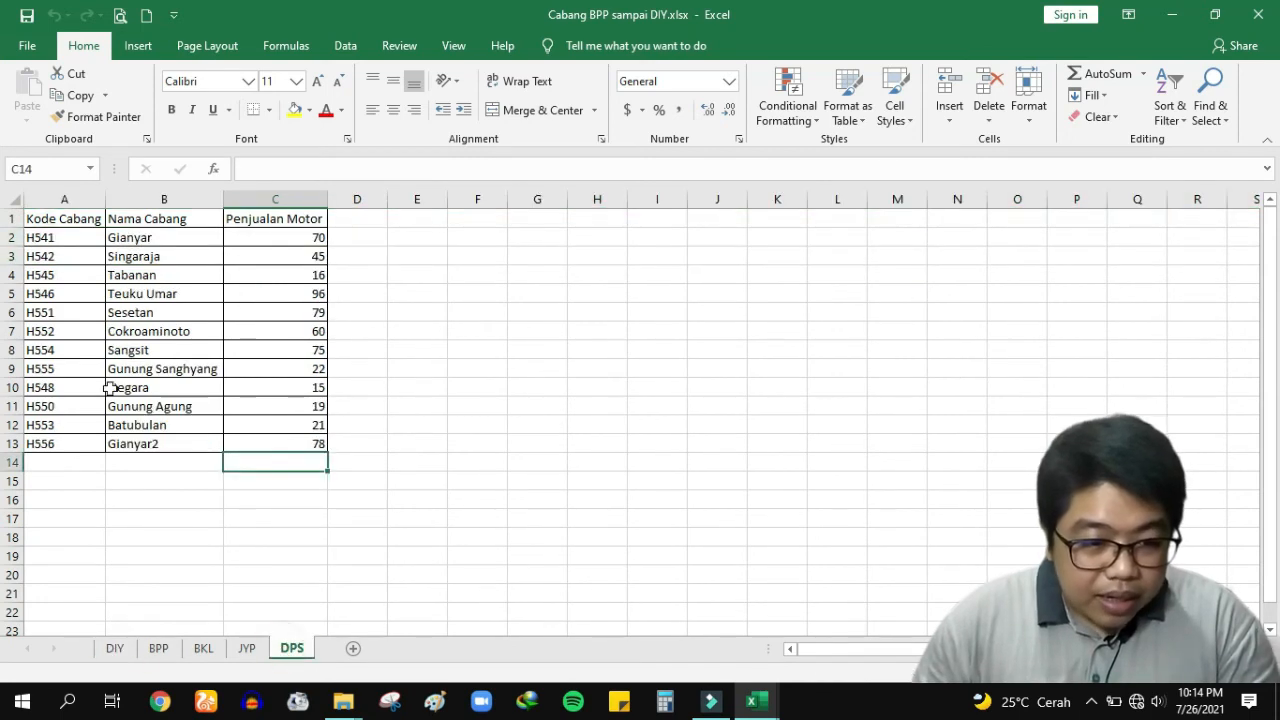
left_click_drag(40, 237, 256, 252)
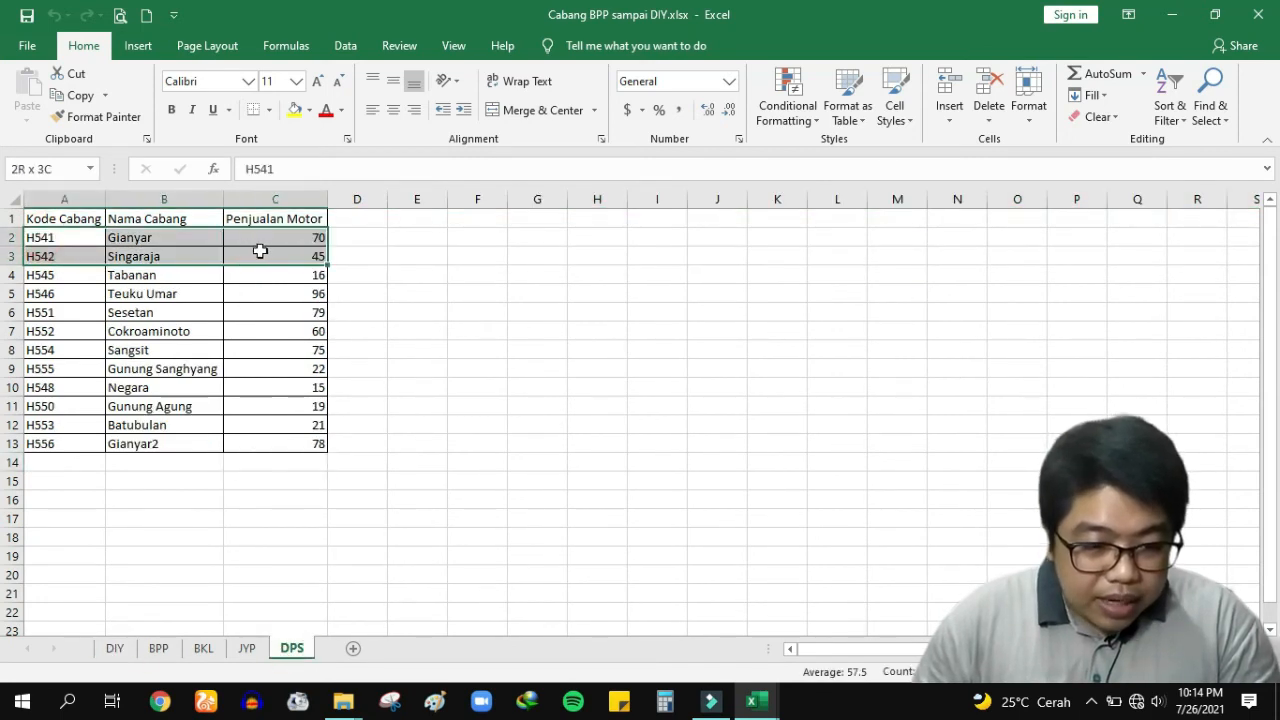
left_click(112, 650)
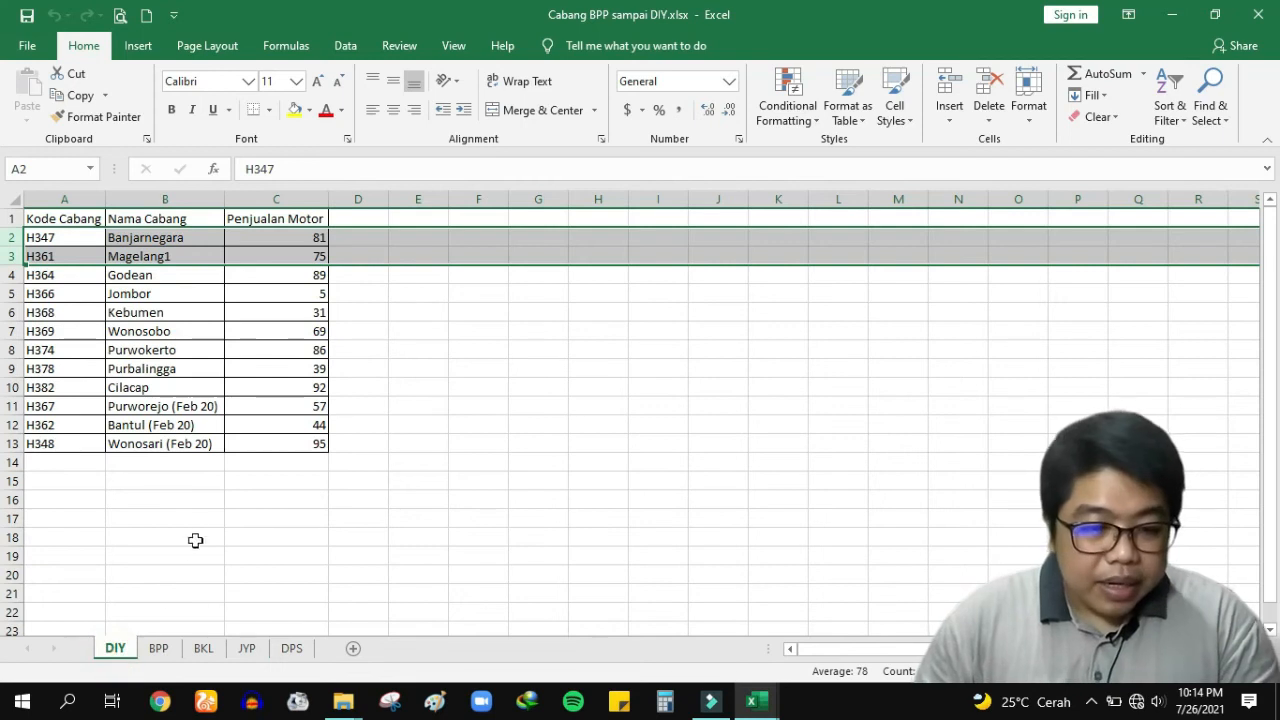
left_click(192, 542)
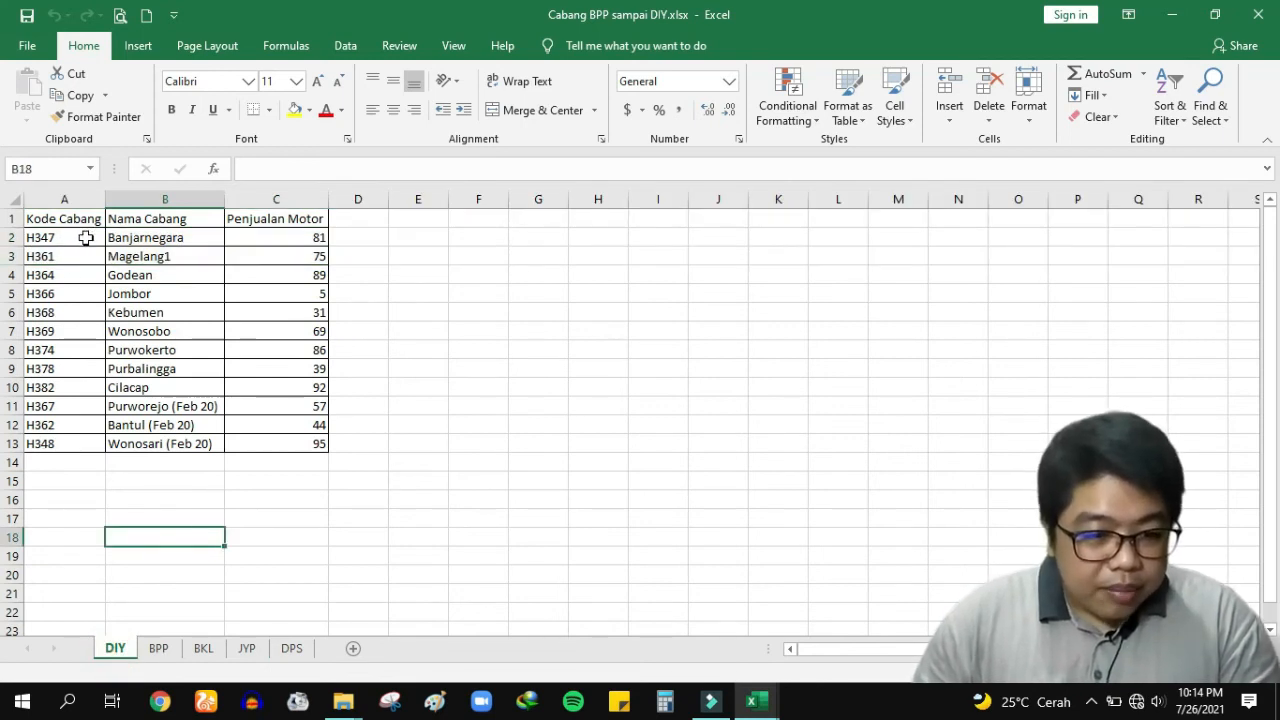
left_click_drag(75, 237, 251, 251)
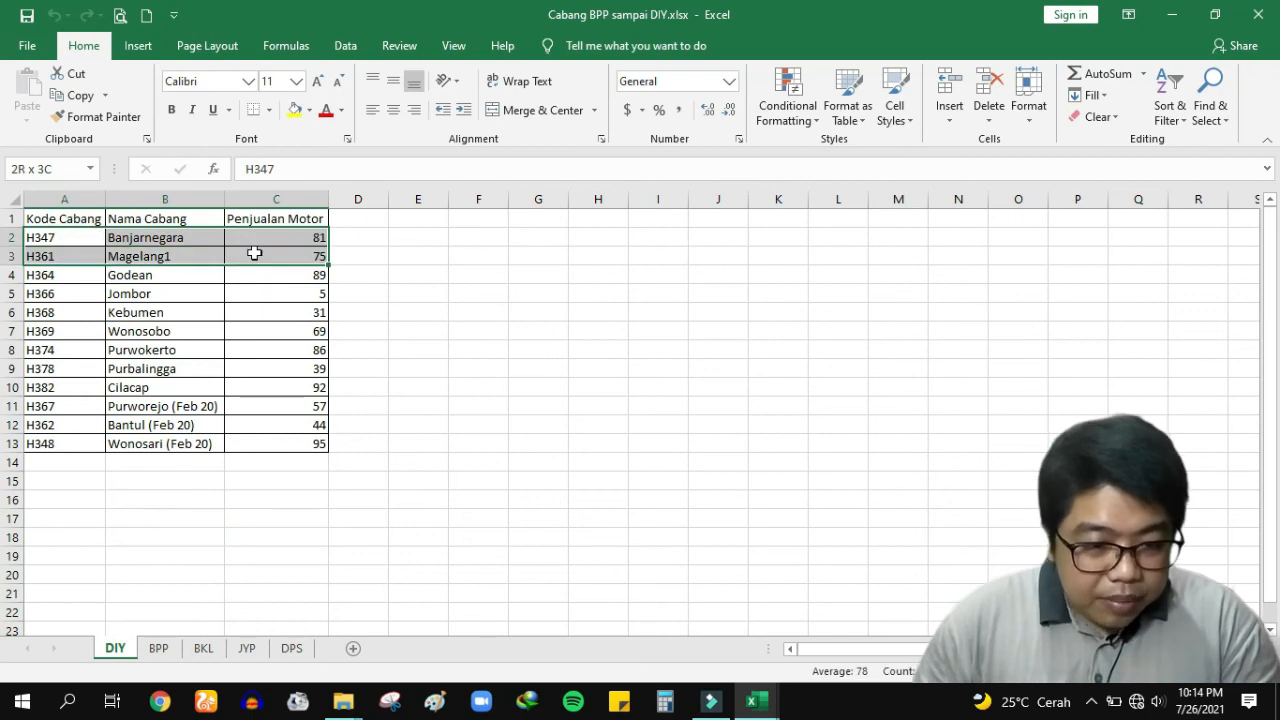
left_click(74, 237)
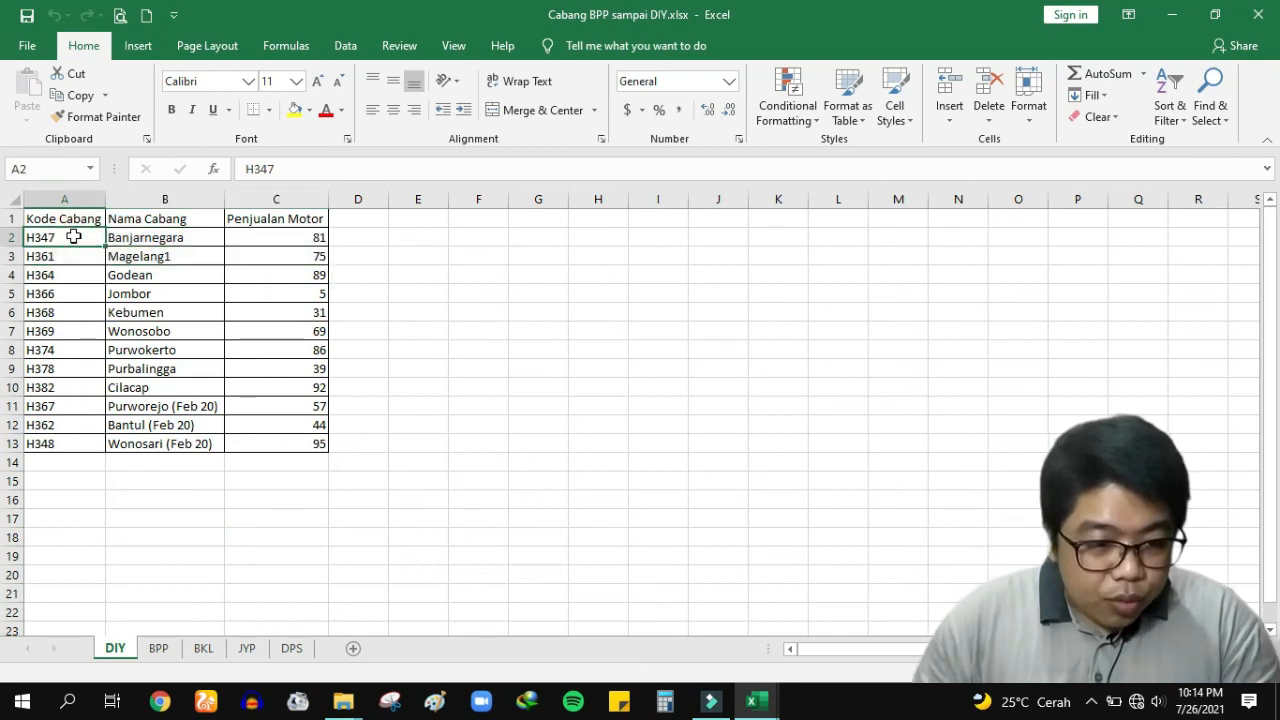
left_click(244, 255)
left_click(651, 312)
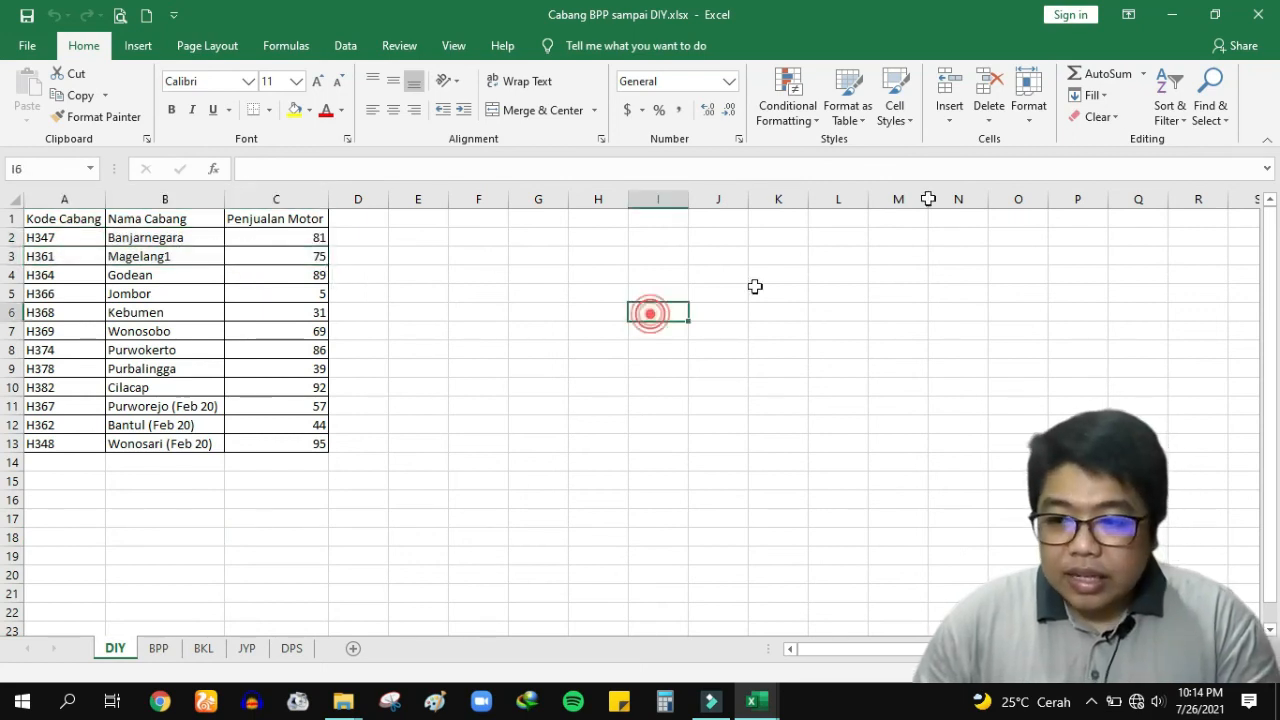
Step: Return to Rekap Penjualan.xlsx and start the RDBMerge add-in, choosing all files in the Latihan folder and all worksheets
key("alt+Tab")
left_click(646, 353)
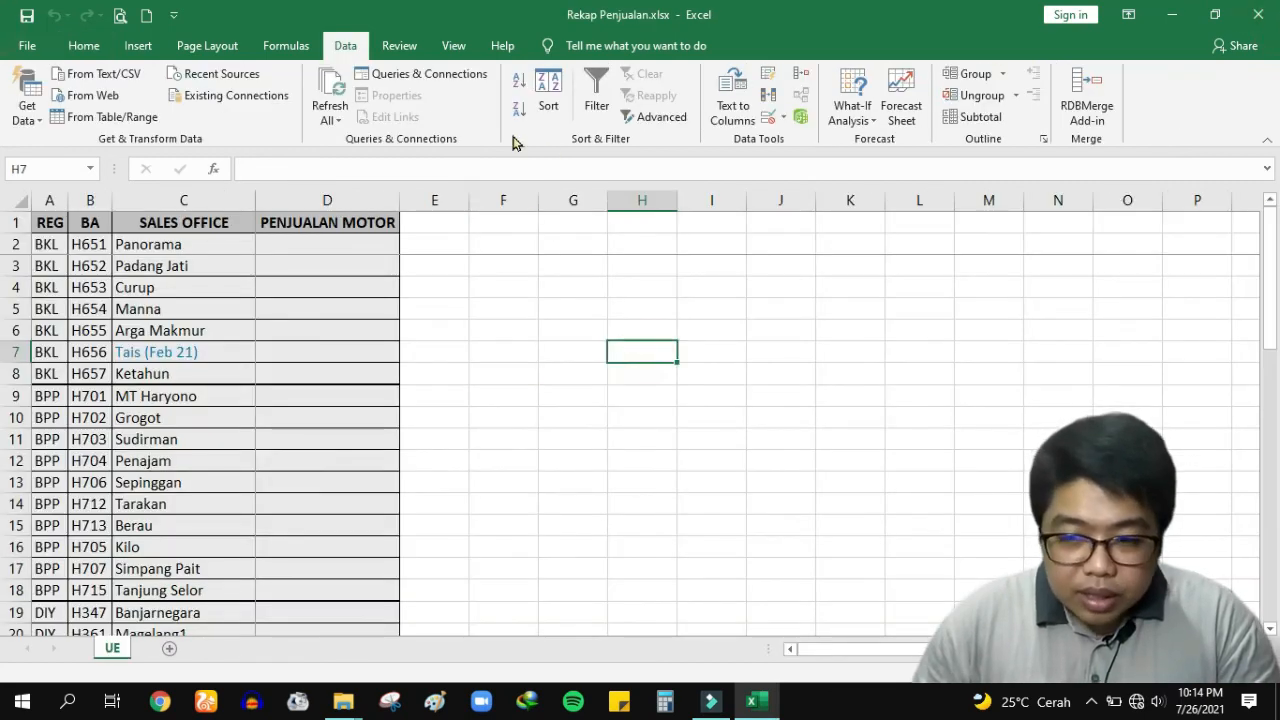
left_click(1089, 112)
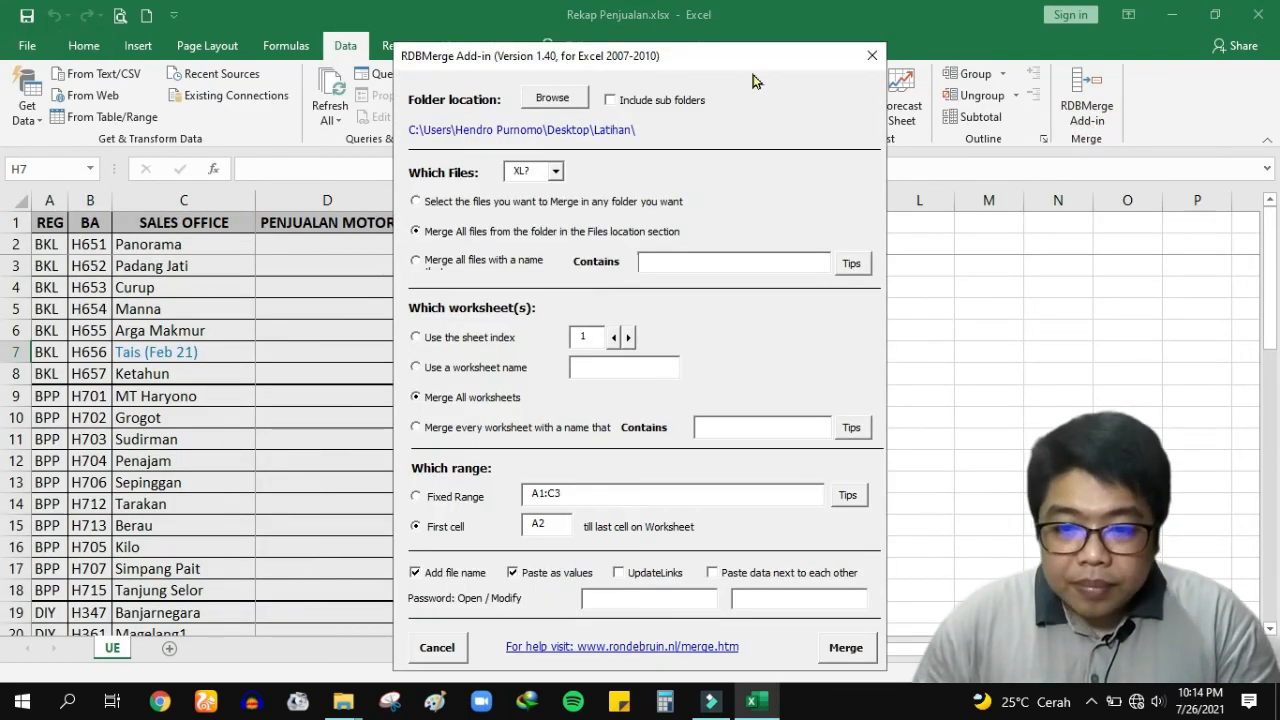
left_click_drag(731, 57, 746, 18)
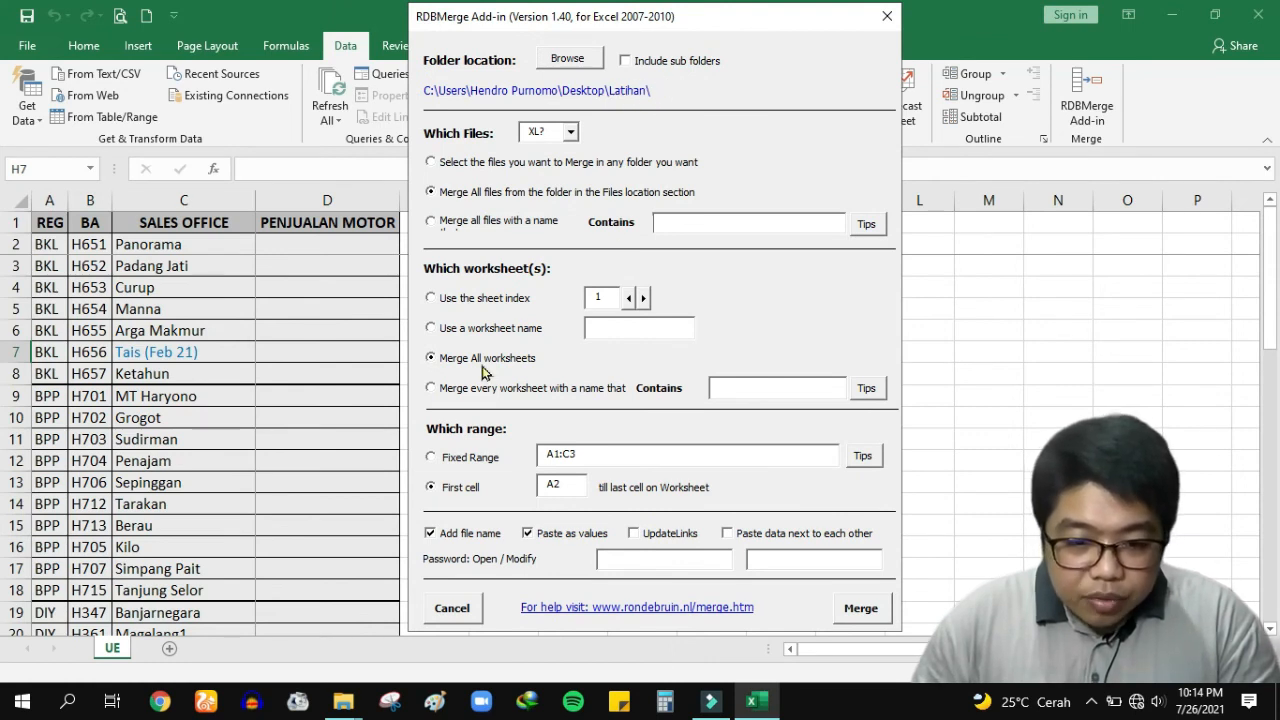
left_click(472, 192)
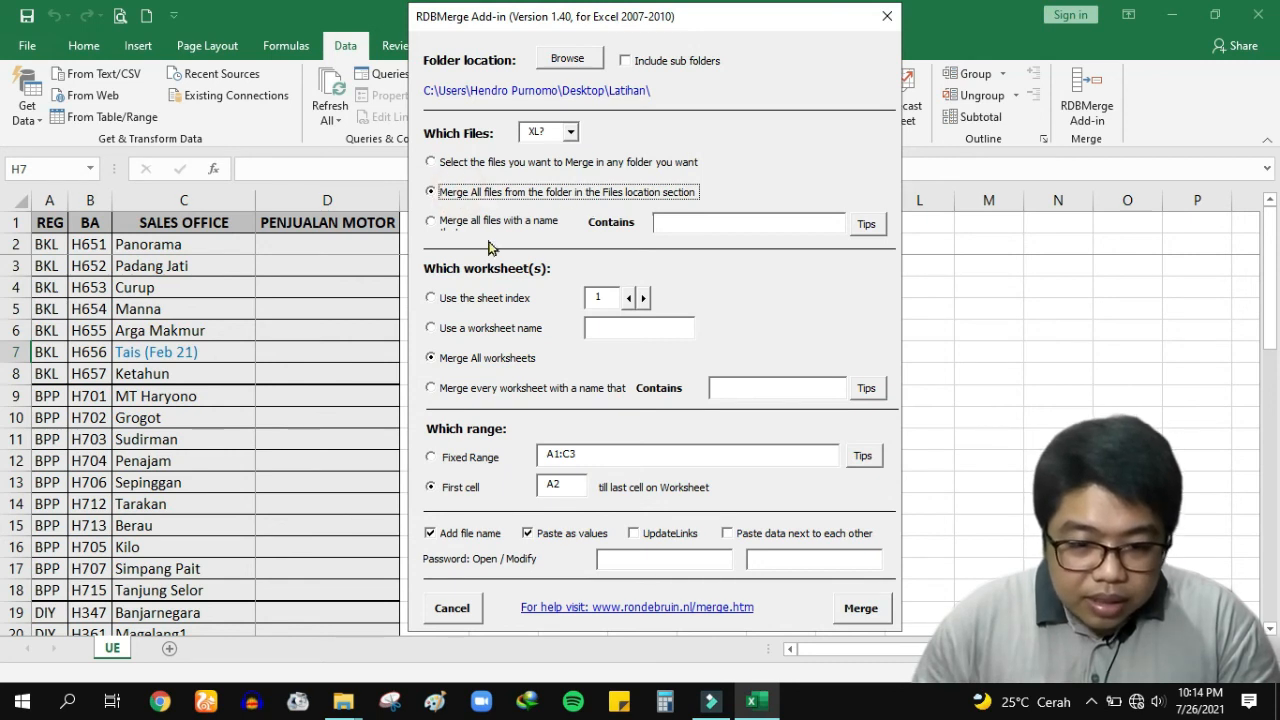
left_click(476, 362)
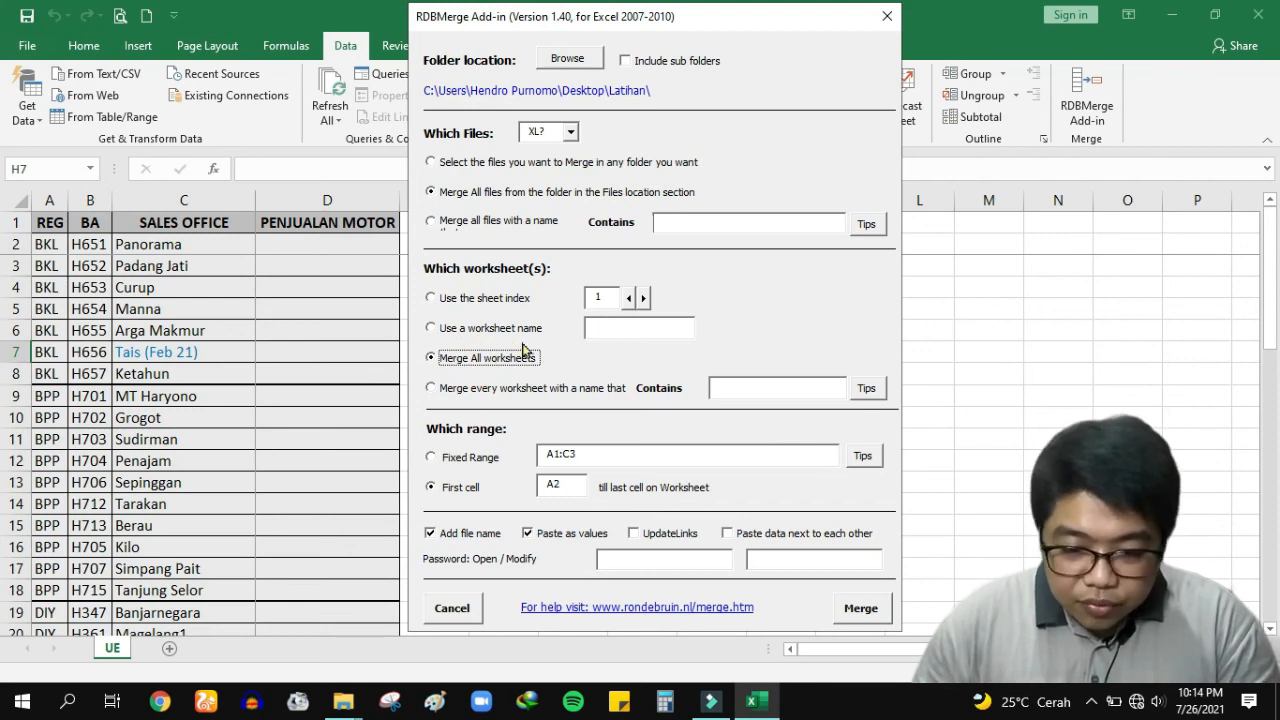
Step: Merge only the fixed range A2:C3 from every worksheet into a new combined workbook
left_click(458, 462)
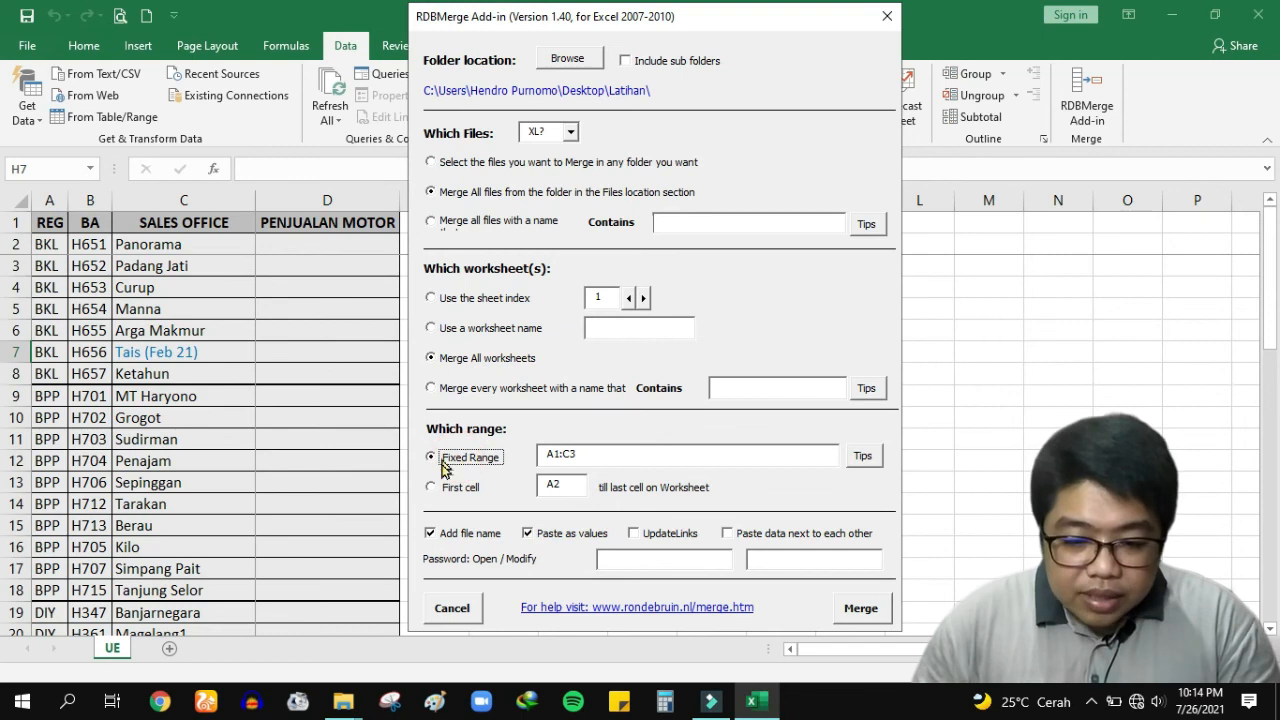
double_click(580, 452)
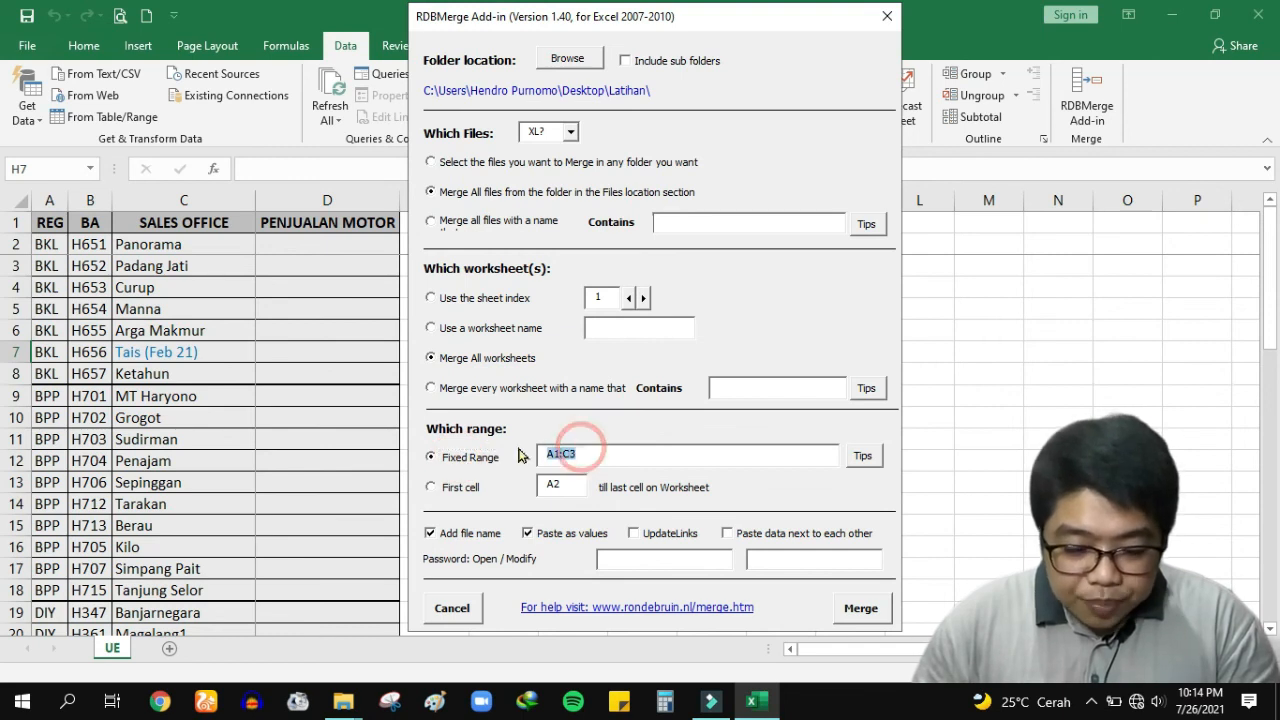
type("A2:")
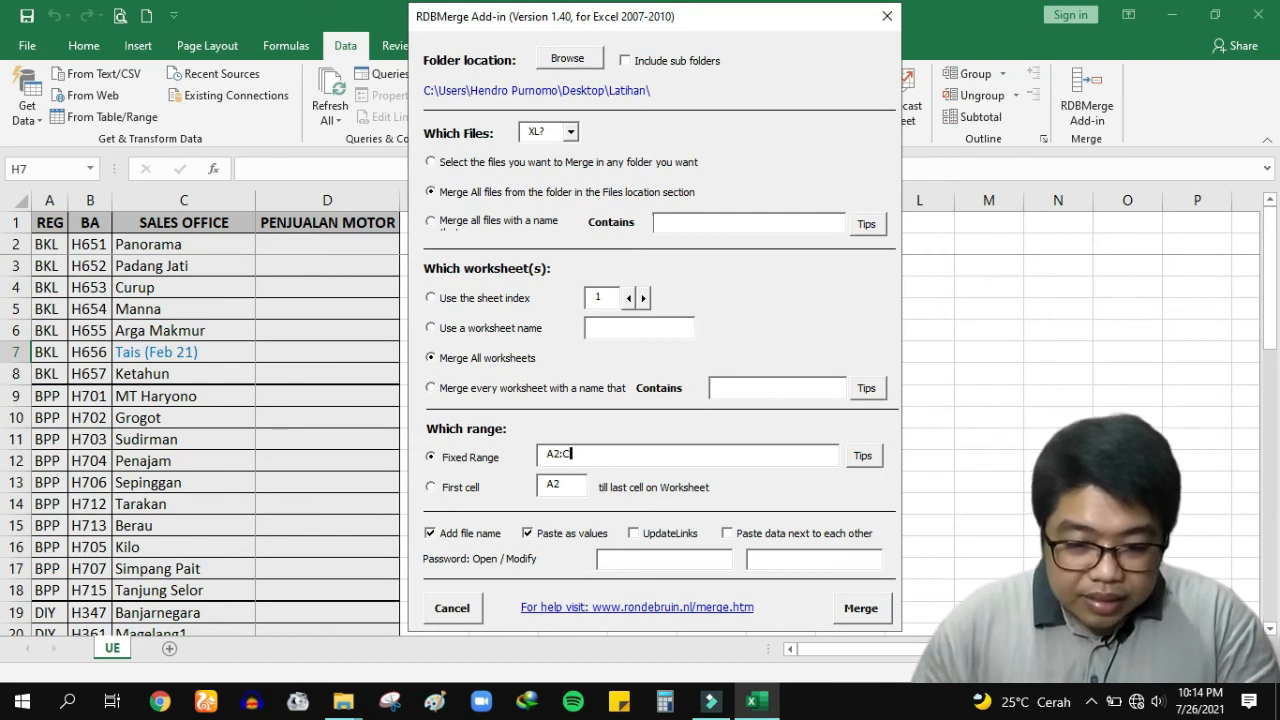
left_click(860, 610)
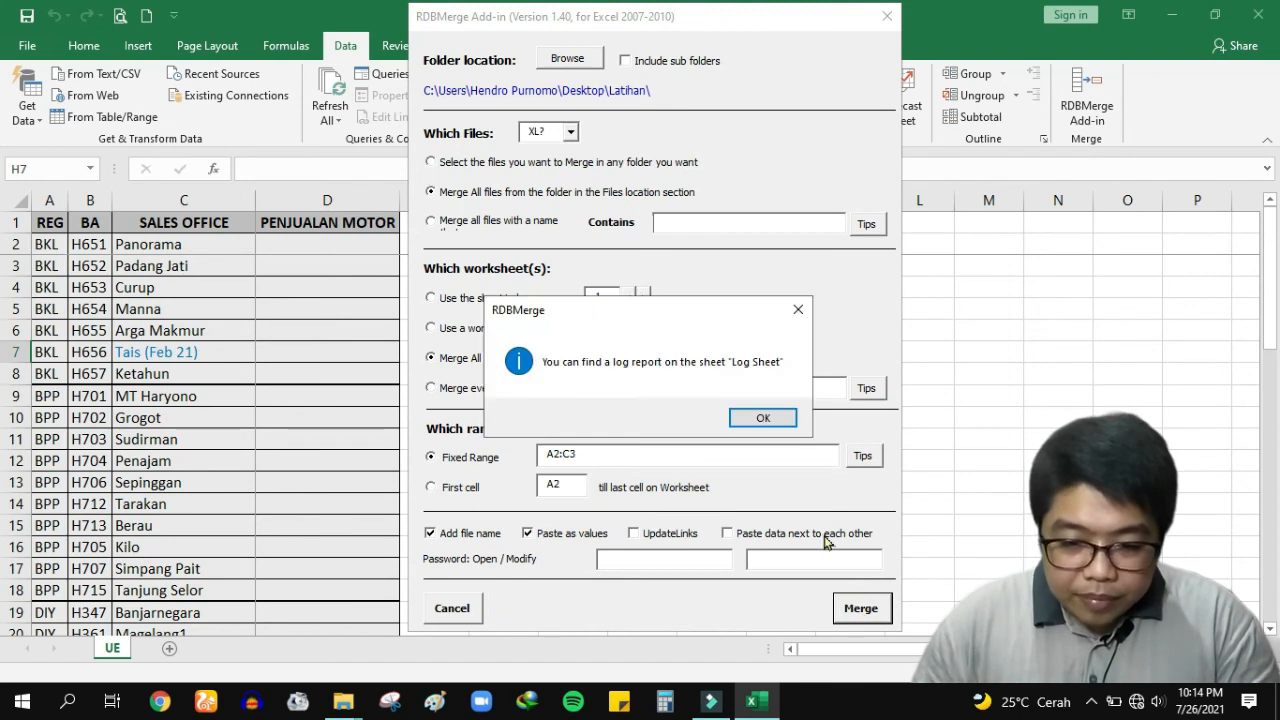
left_click(768, 423)
Step: Inspect the two merged rows per branch for DIY, BPP and BKL in the new Combine Sheet
left_click_drag(715, 349, 660, 331)
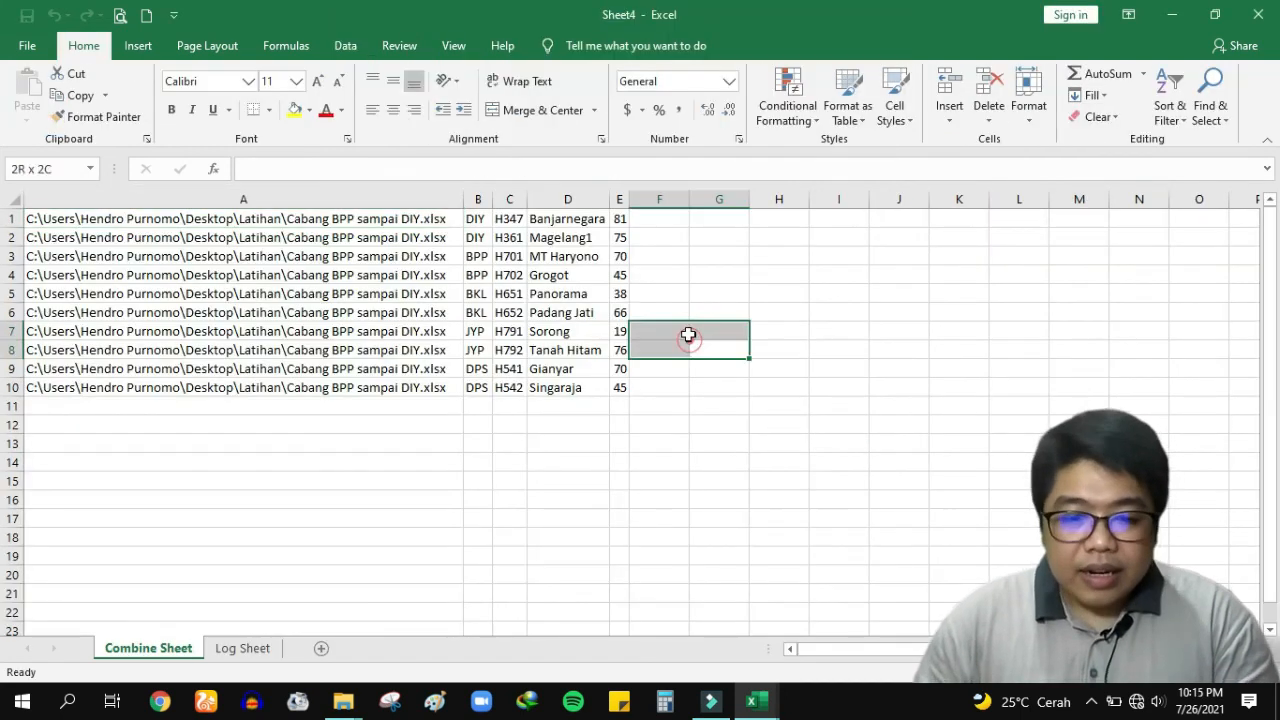
scroll(468, 270, "up", 4)
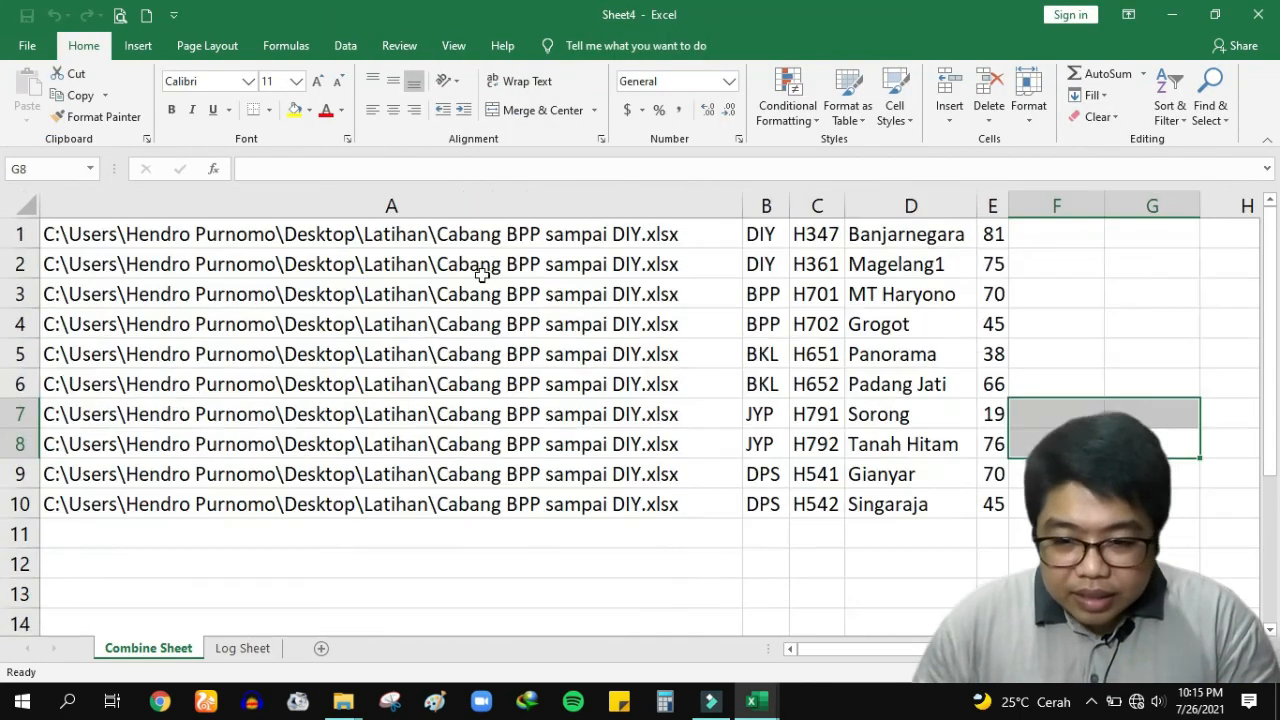
scroll(485, 275, "down", 1)
left_click_drag(690, 231, 900, 256)
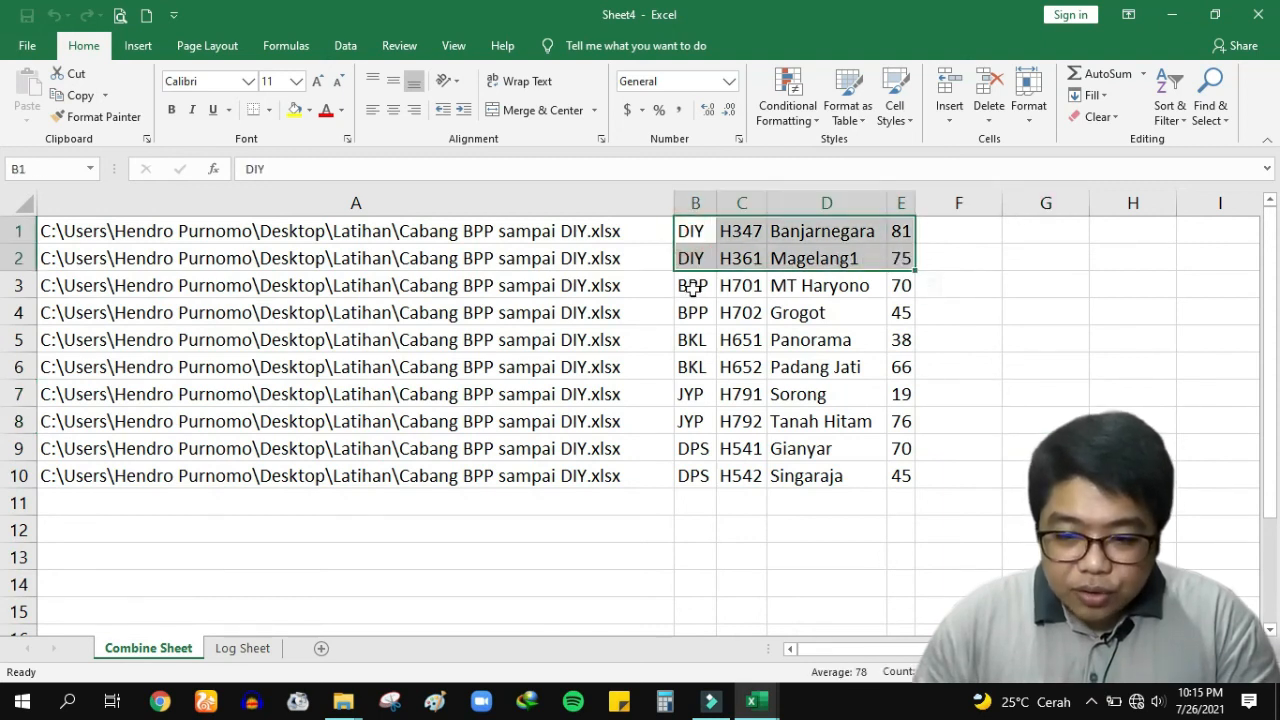
left_click_drag(693, 287, 863, 315)
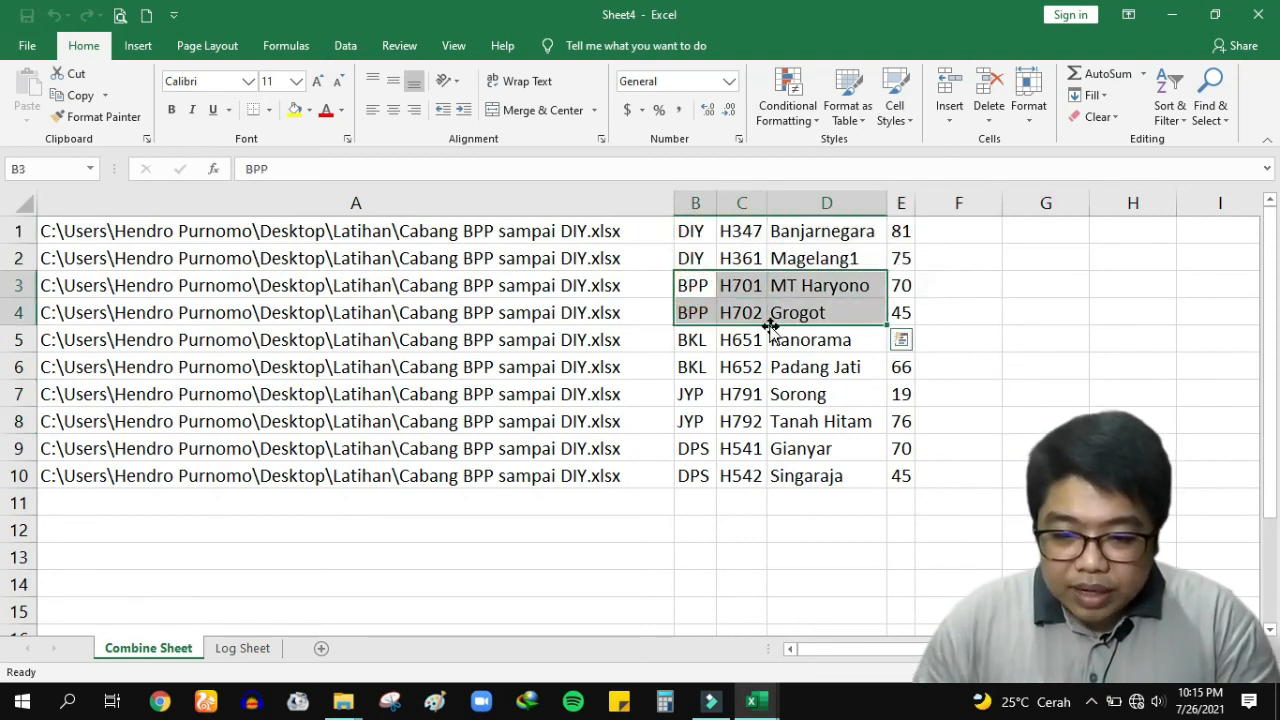
left_click_drag(697, 337, 900, 366)
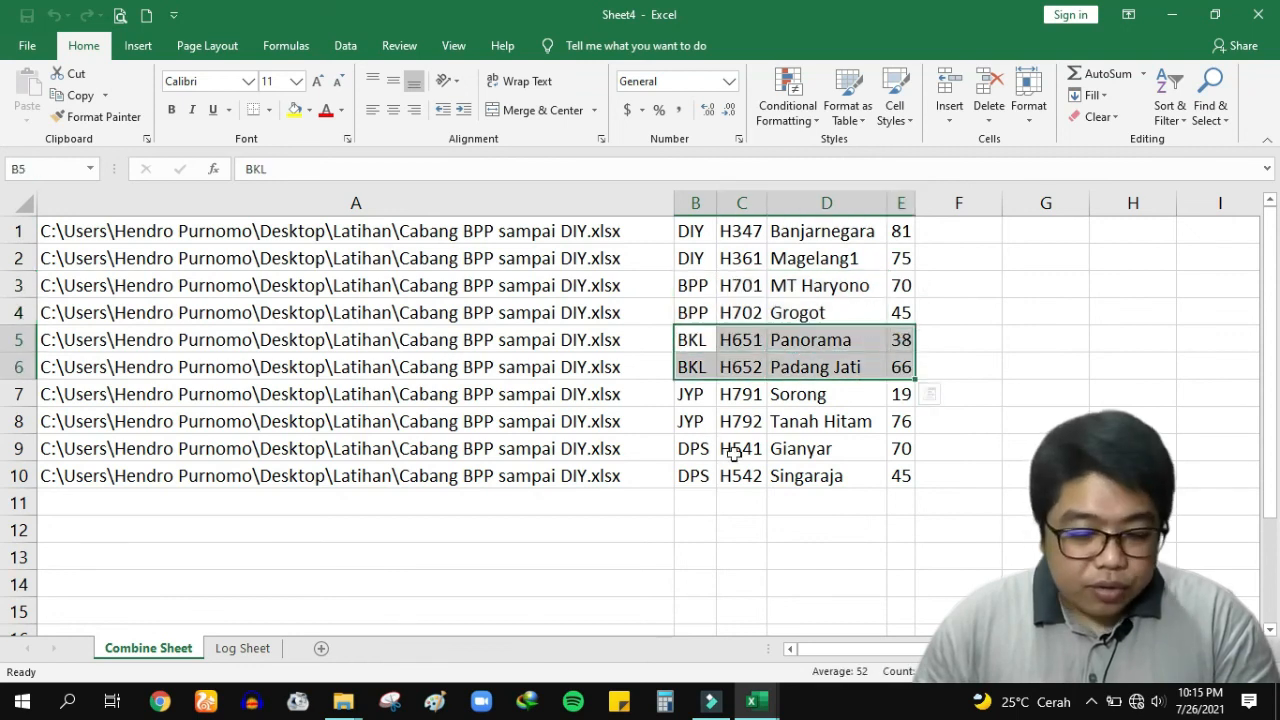
Step: Switch to the Latihan folder and open Cabang BPP sampai DIY.xlsx from it
left_click(343, 701)
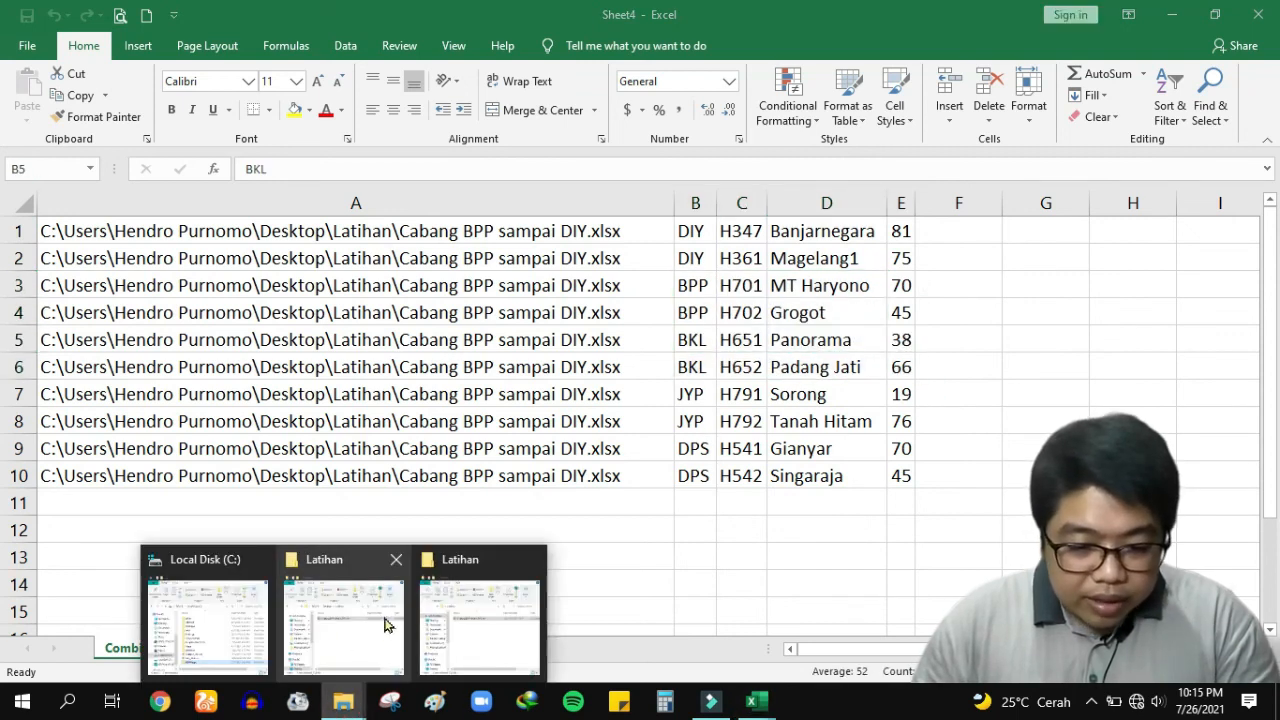
left_click(456, 612)
double_click(586, 271)
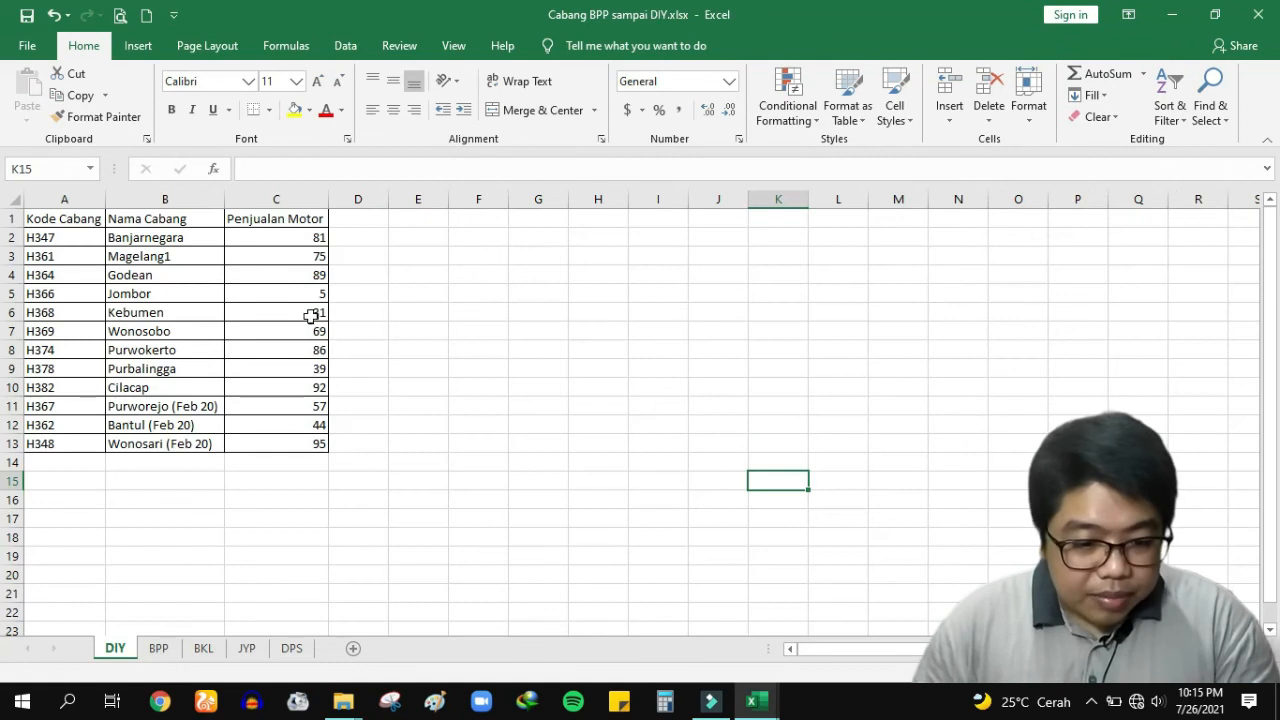
left_click(434, 311)
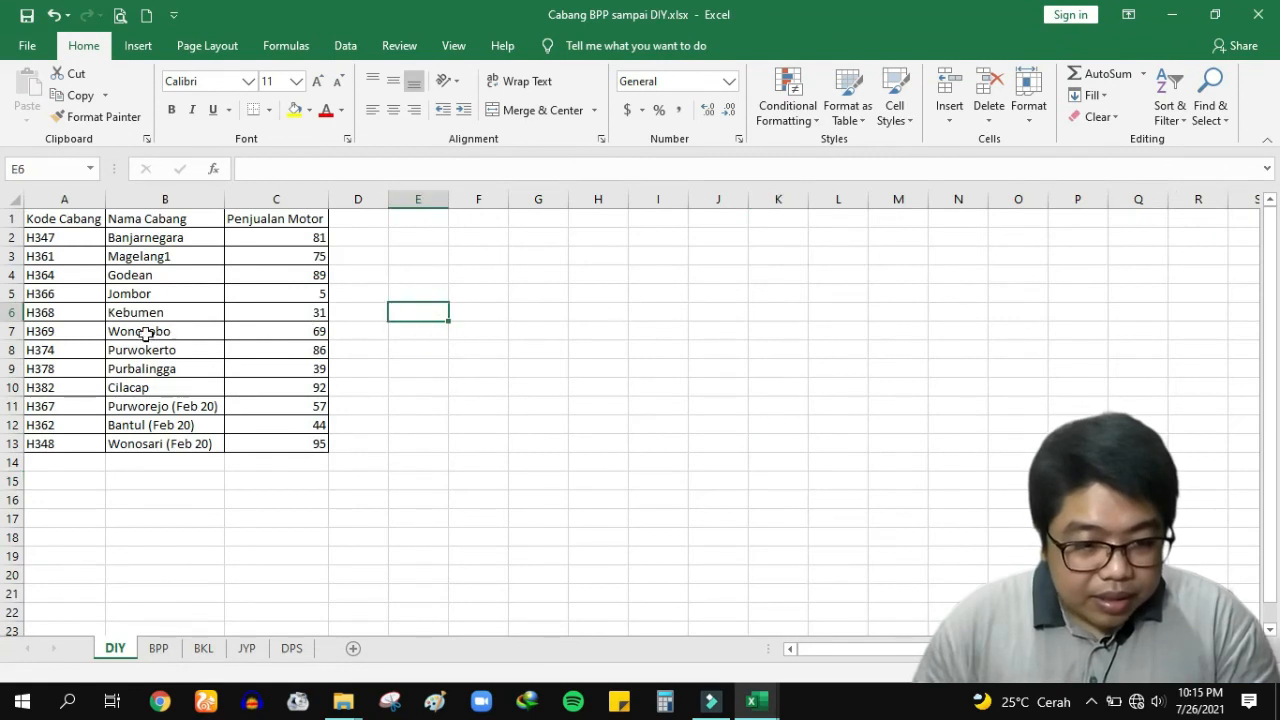
Step: Copy the first two data rows, A2:C3, of the DIY worksheet into the Combine Sheet starting at F1
scroll(150, 330, "up", 2)
left_click_drag(100, 250, 354, 280)
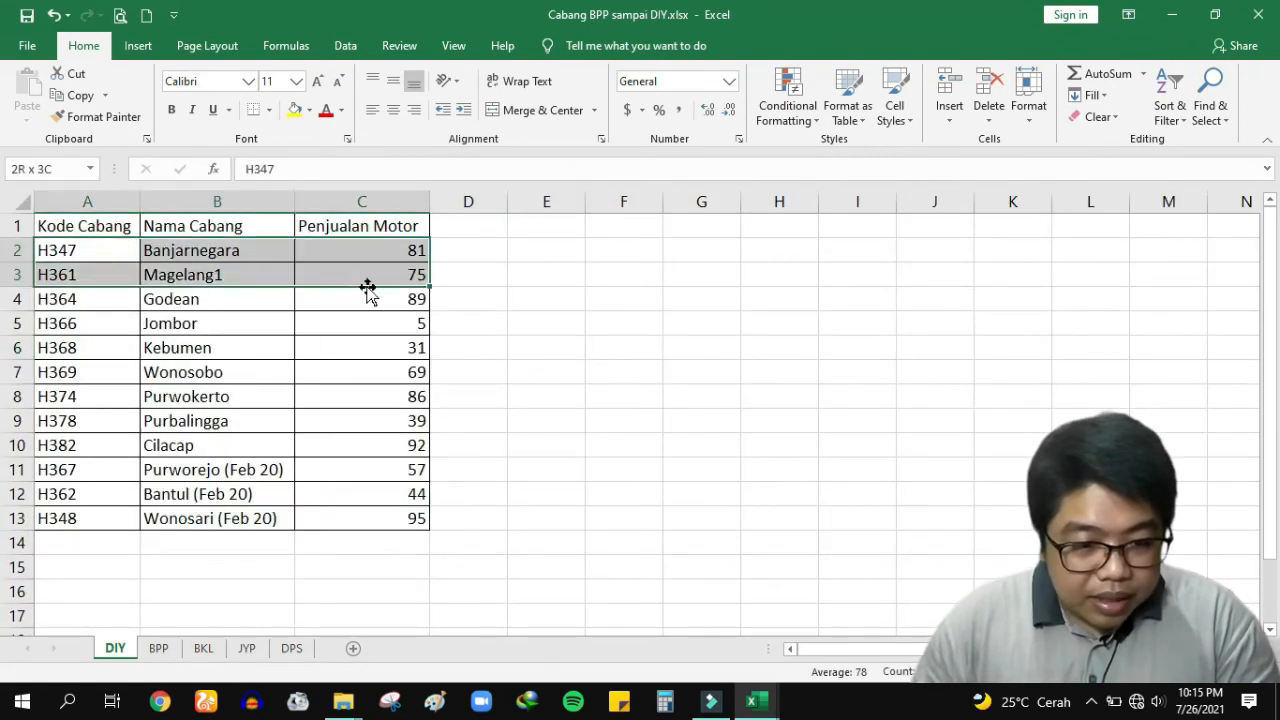
key("ctrl+c")
key("alt+Tab")
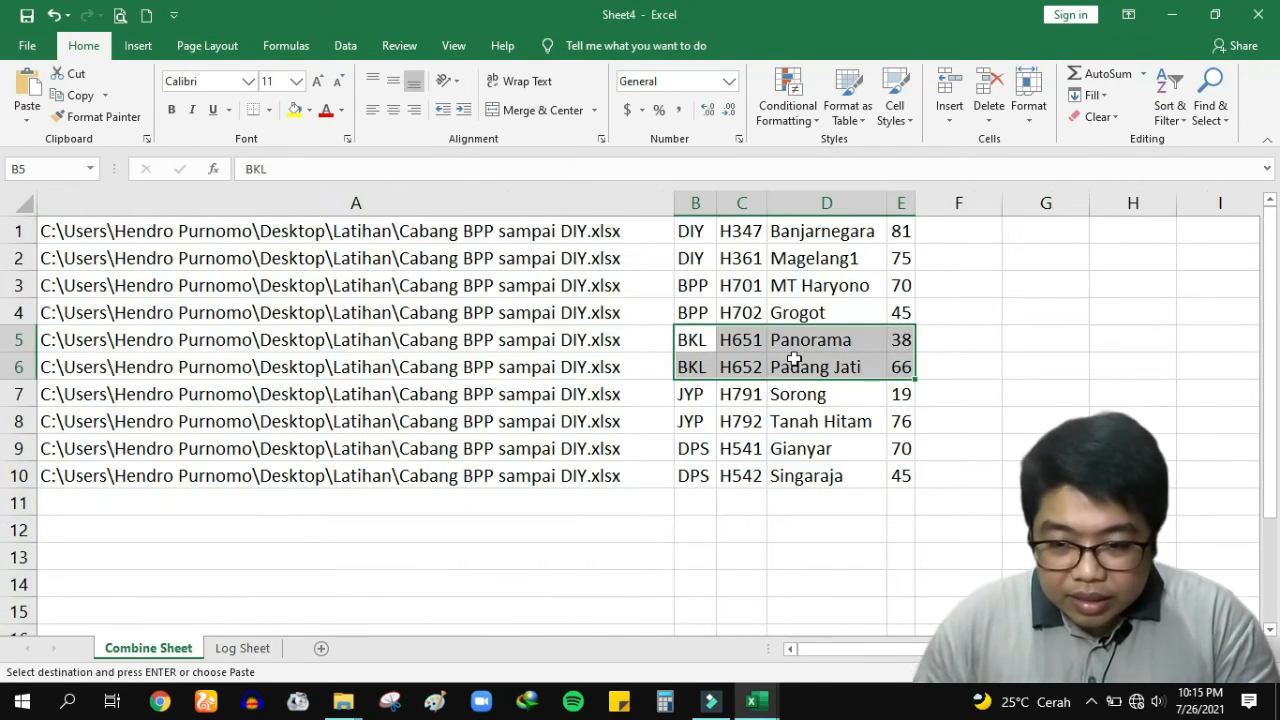
right_click(977, 230)
left_click(1019, 314)
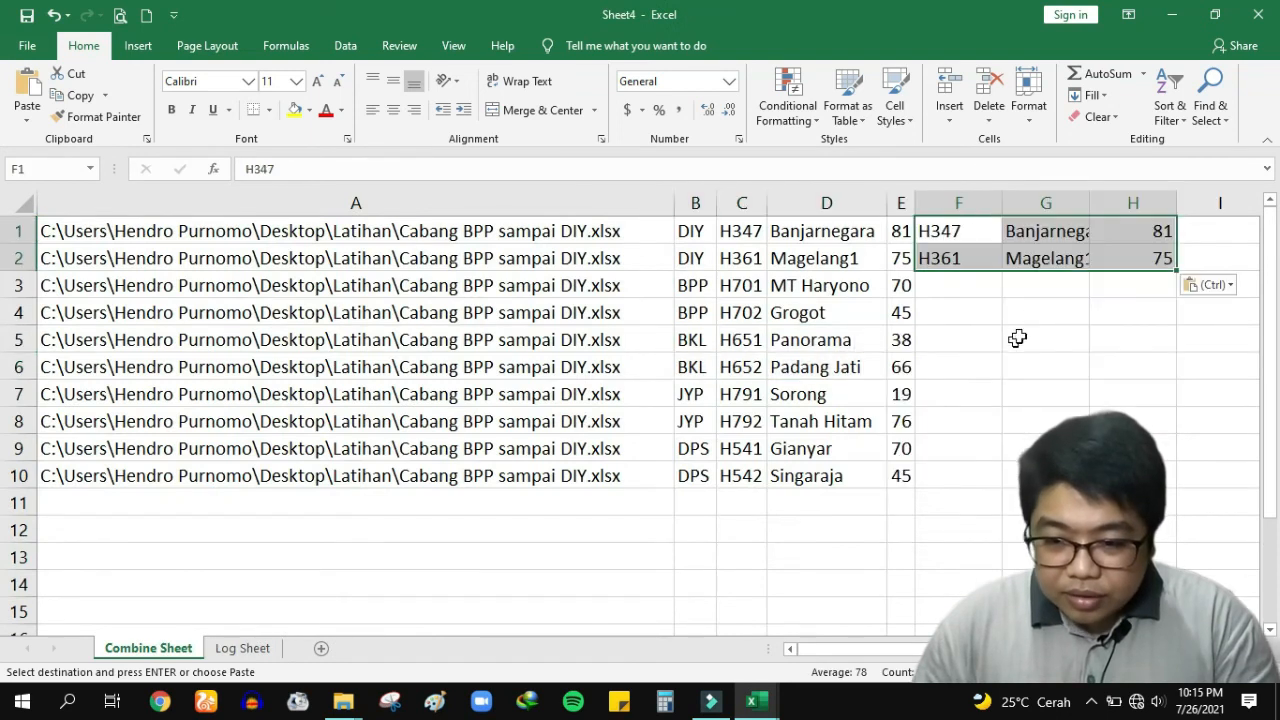
left_click(1057, 294)
Step: Copy the first two data rows, A2:C3, of the BPP worksheet into the Combine Sheet starting at F3
key("alt+Tab")
left_click(160, 648)
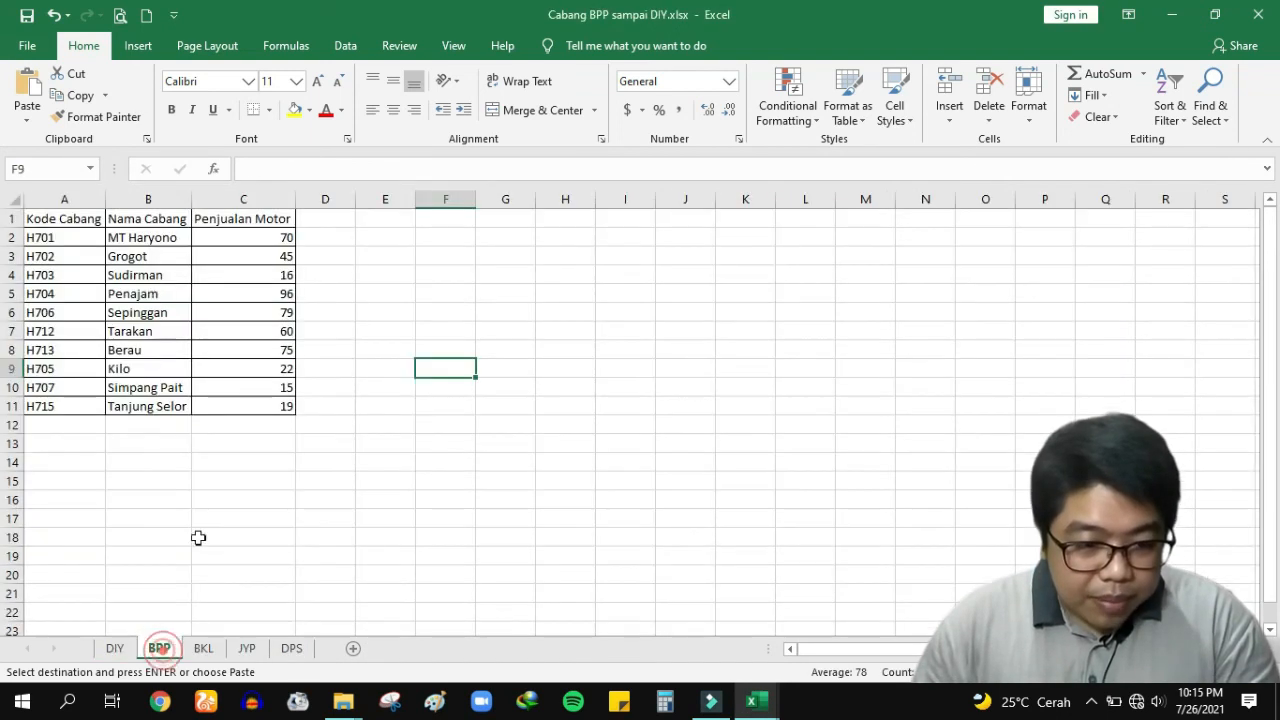
left_click_drag(83, 240, 249, 257)
key("ctrl+c")
key("alt+Tab")
left_click(932, 283)
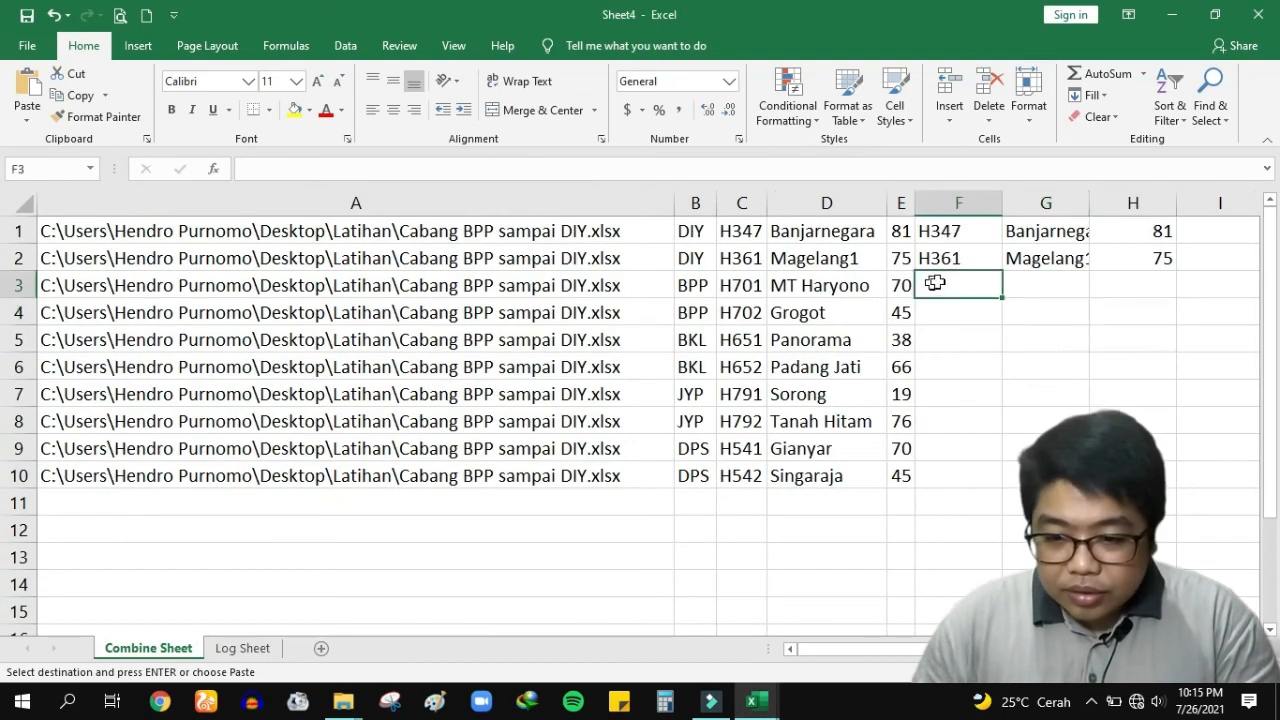
key("ctrl+v")
left_click(992, 367)
Step: Compare the pasted BPP rows with the merged ones and autofit column G to the branch names
left_click(1040, 285)
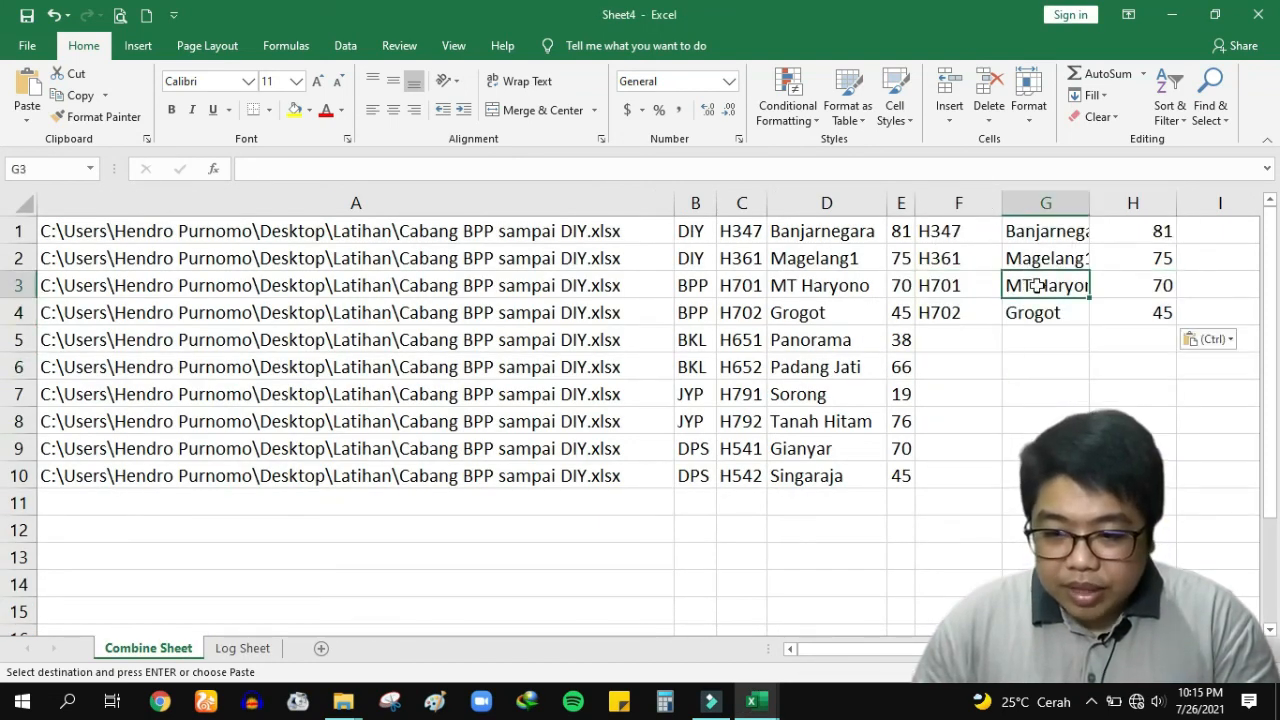
left_click(798, 322)
double_click(1090, 200)
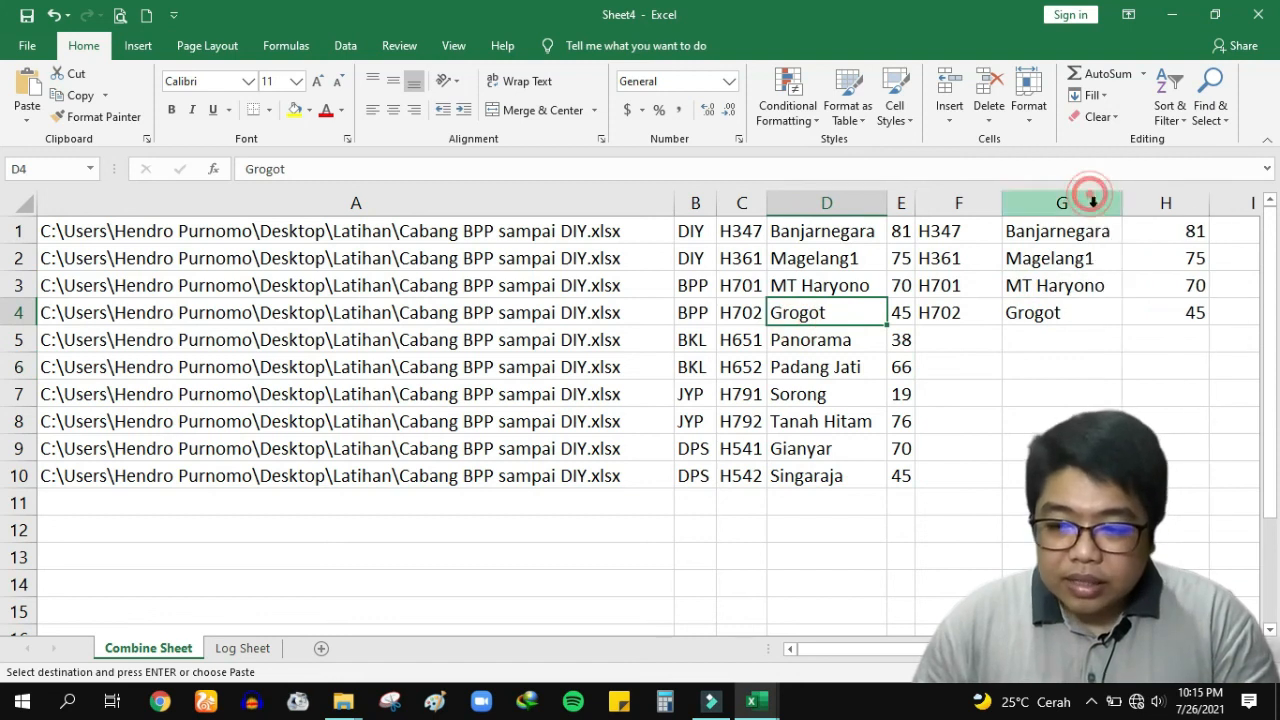